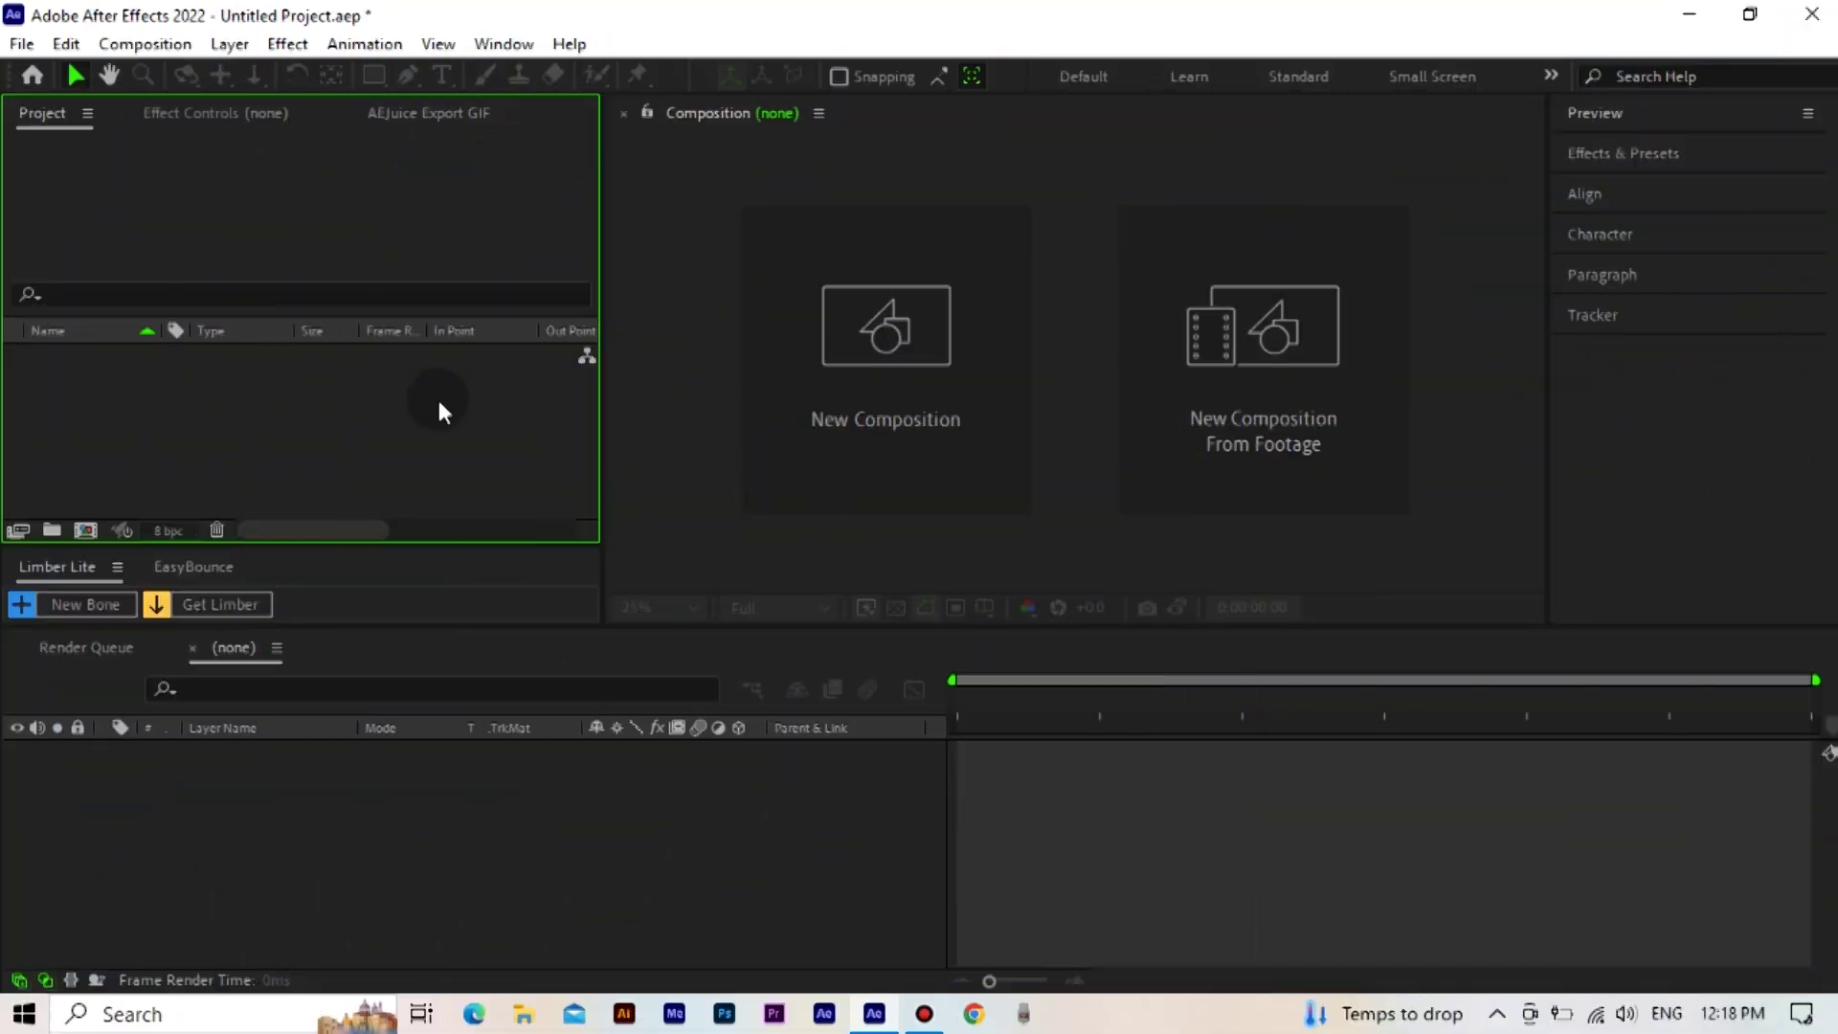
Import the file line art 1 as Composition - Retain Layer Sizes, with Create Composition enabled
double_click(436, 394)
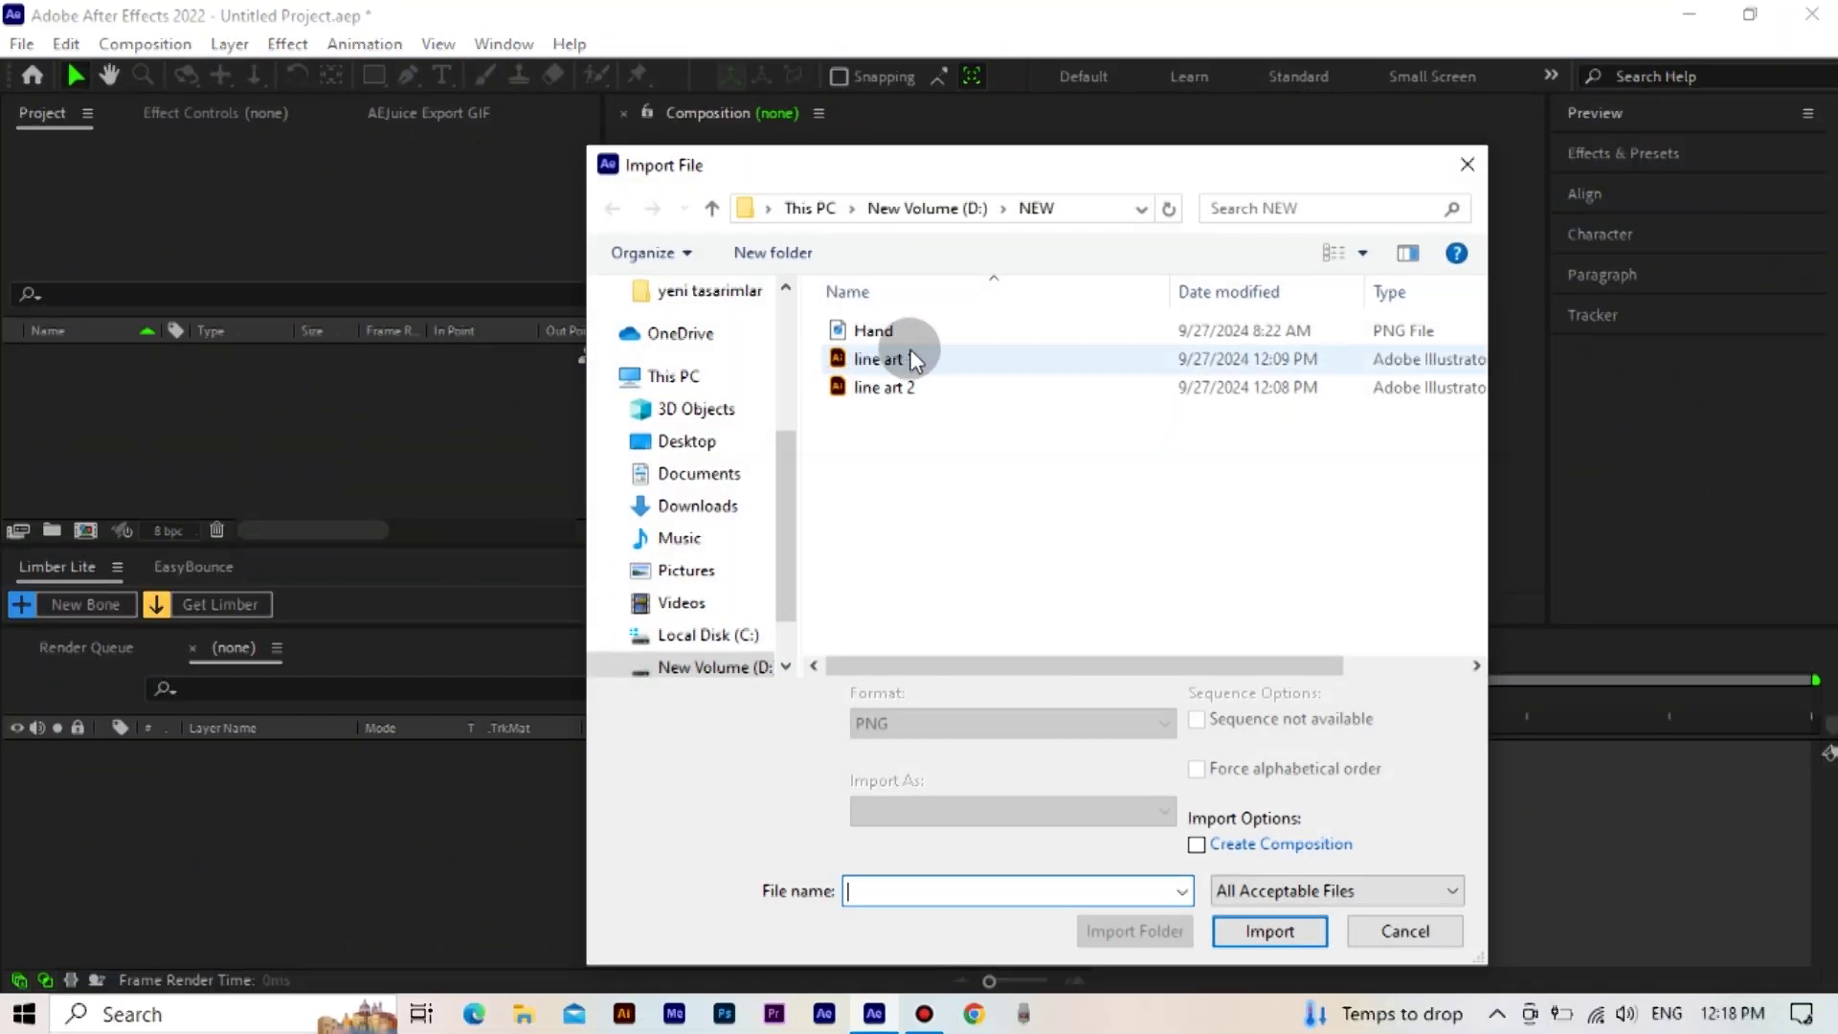
left_click(959, 367)
left_click(1157, 809)
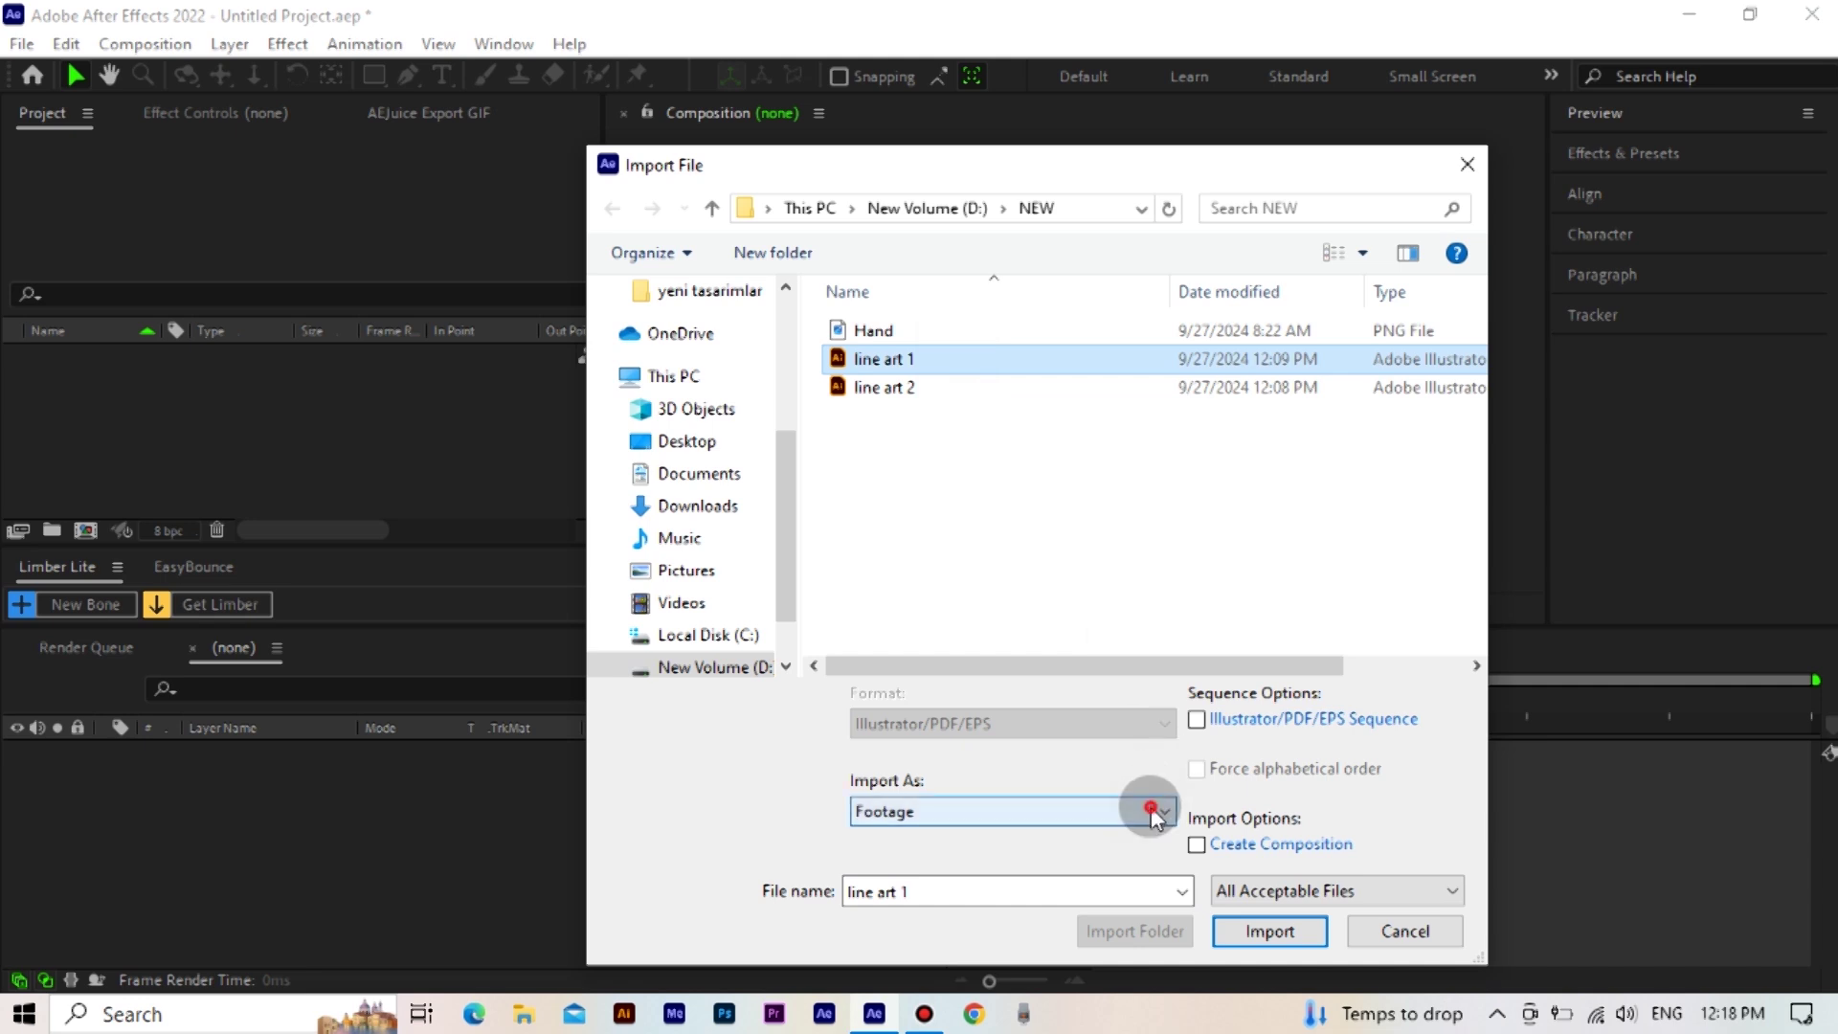
left_click(1134, 859)
left_click(1196, 843)
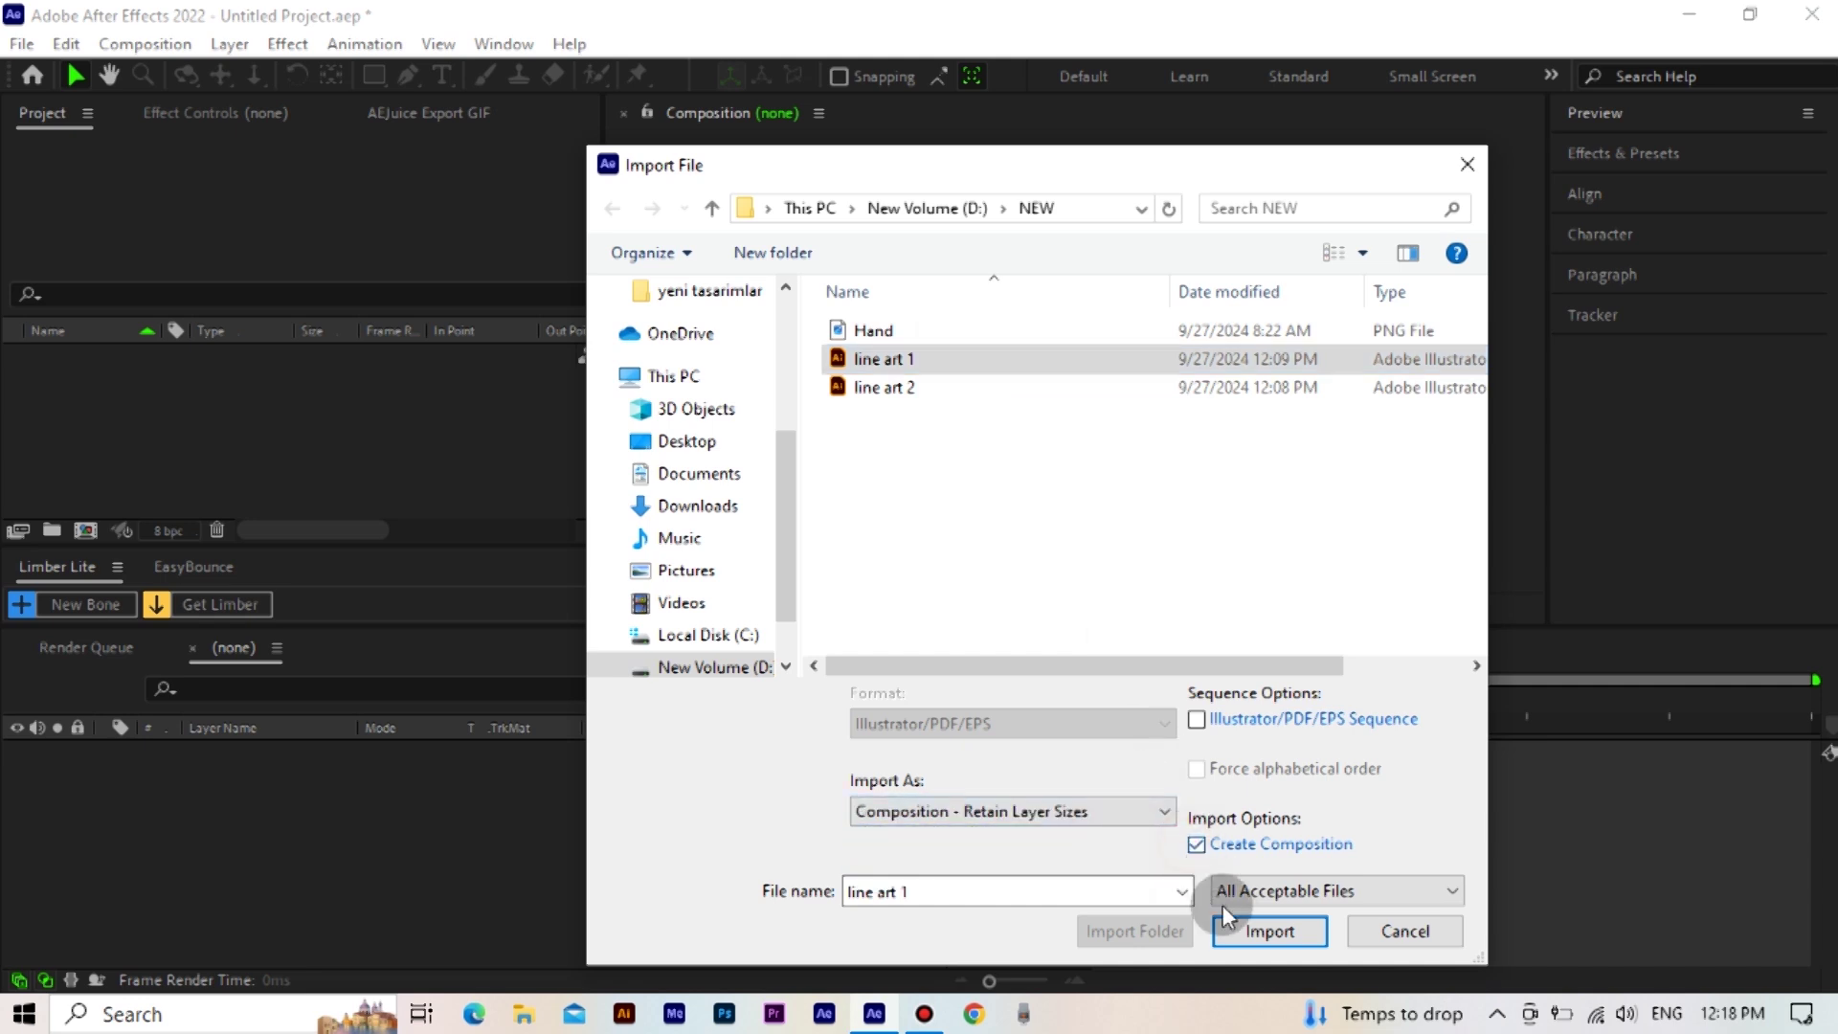
left_click(1247, 930)
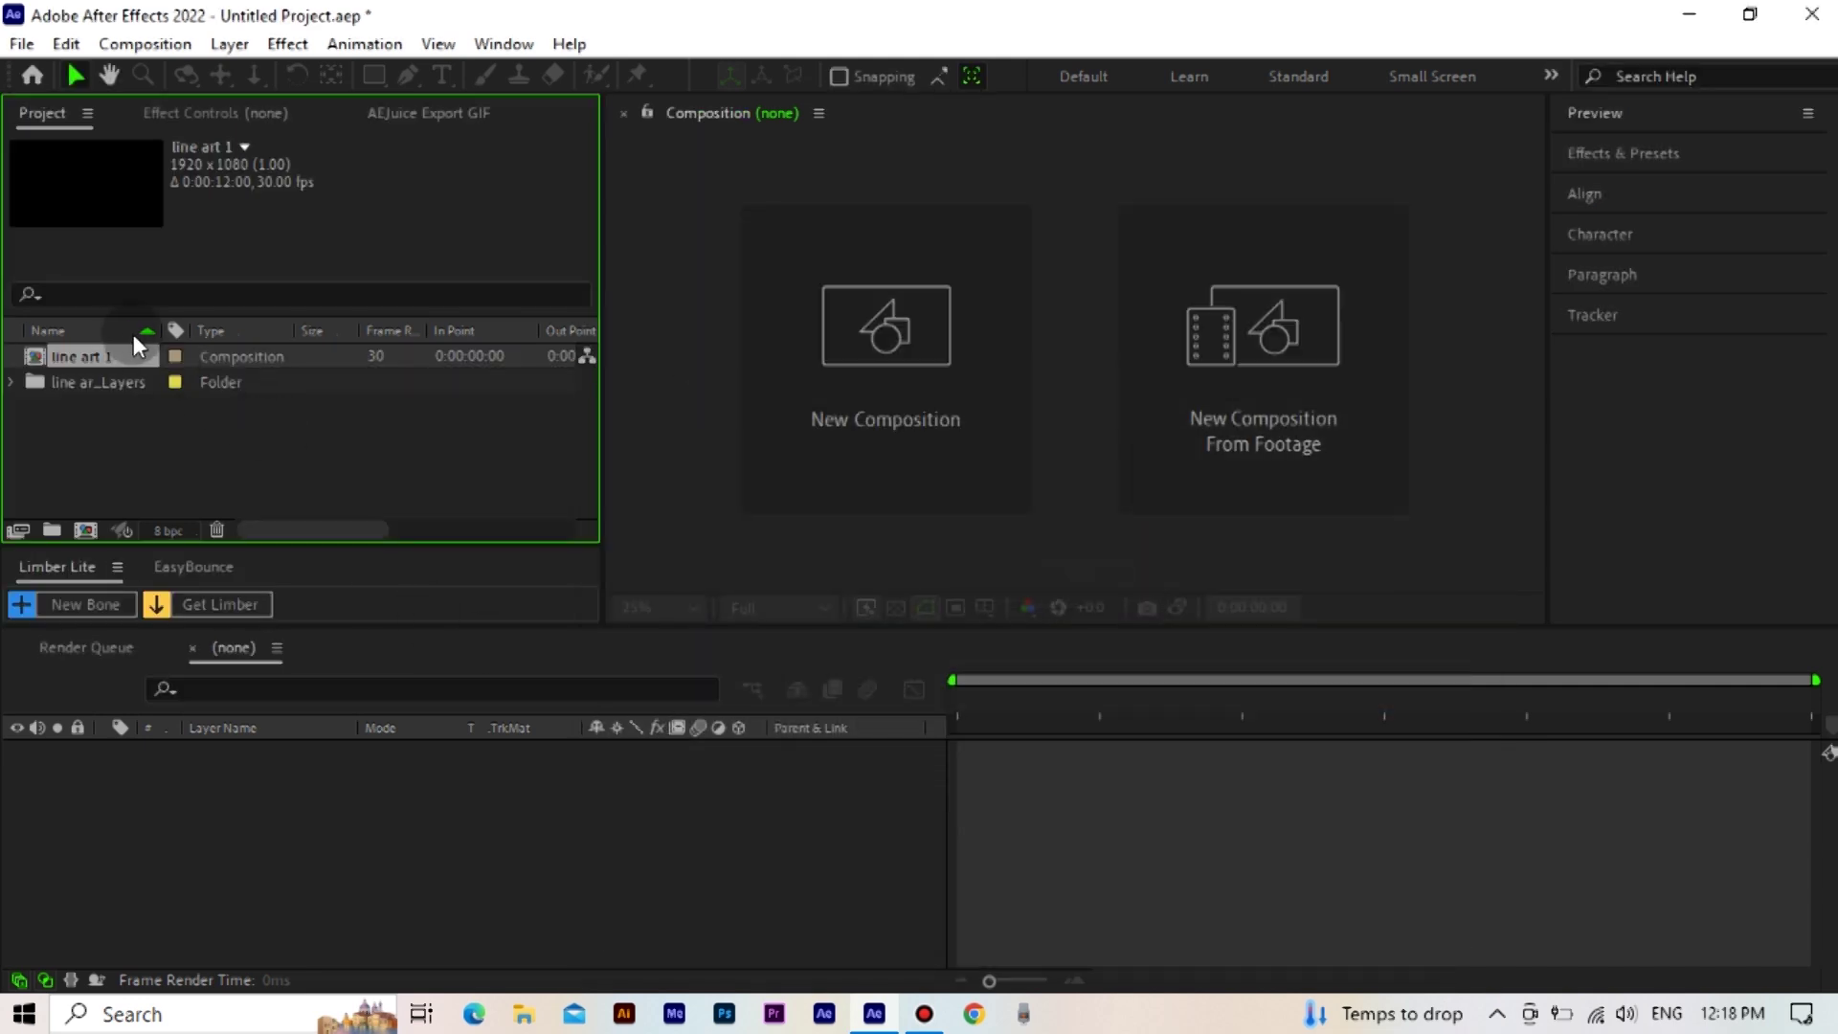
Open the line art 1 composition and delete Layer 4 and Layer 5
double_click(115, 359)
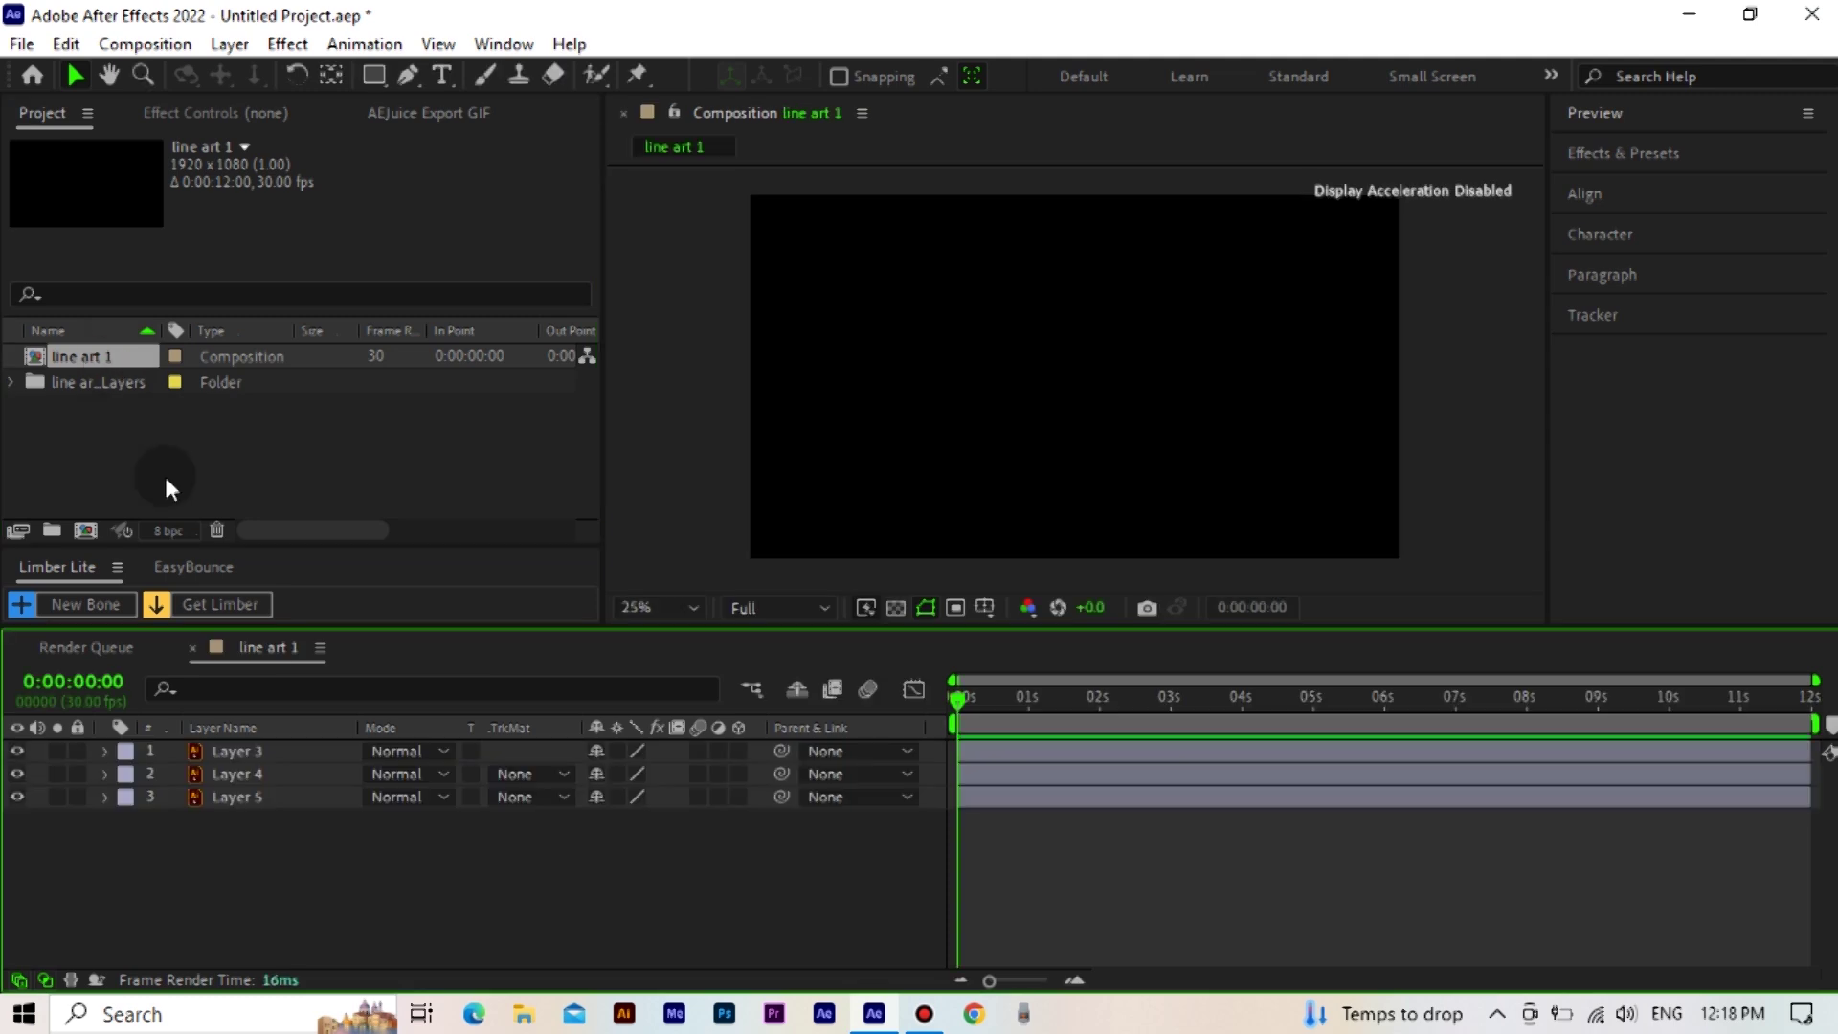
left_click(283, 798)
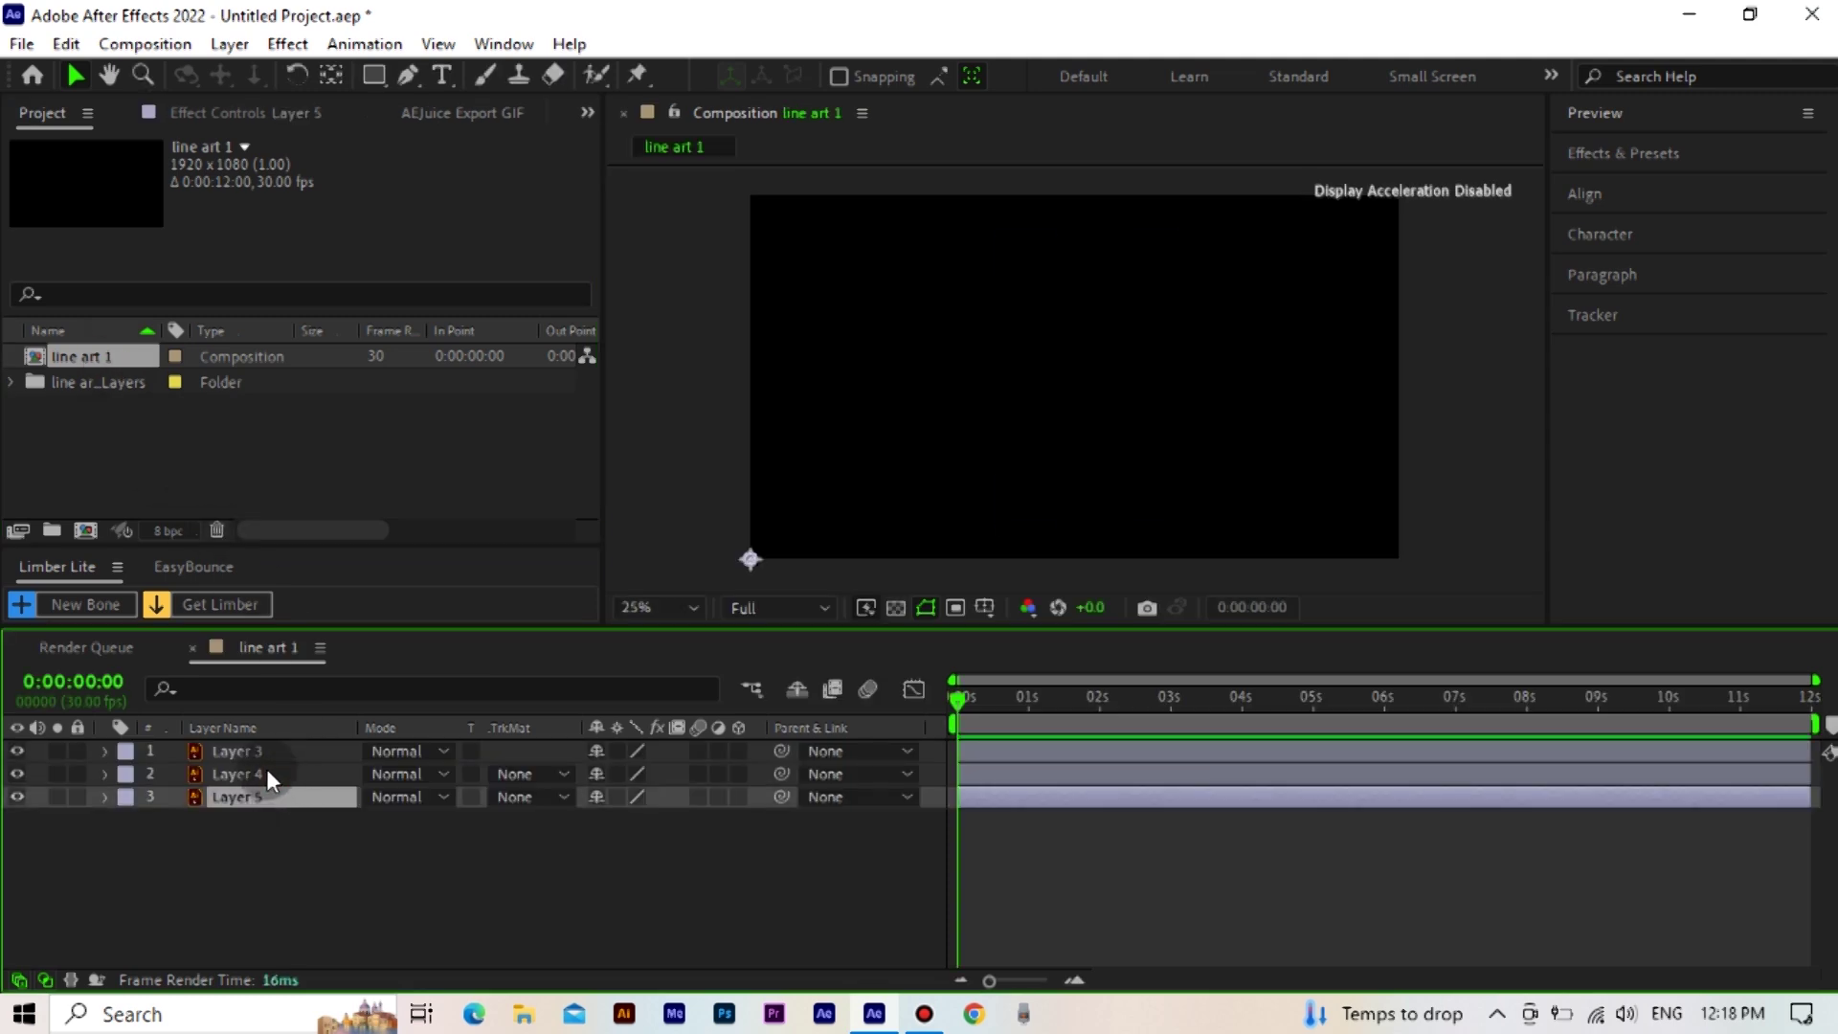
left_click(267, 776, "shift")
key("Delete")
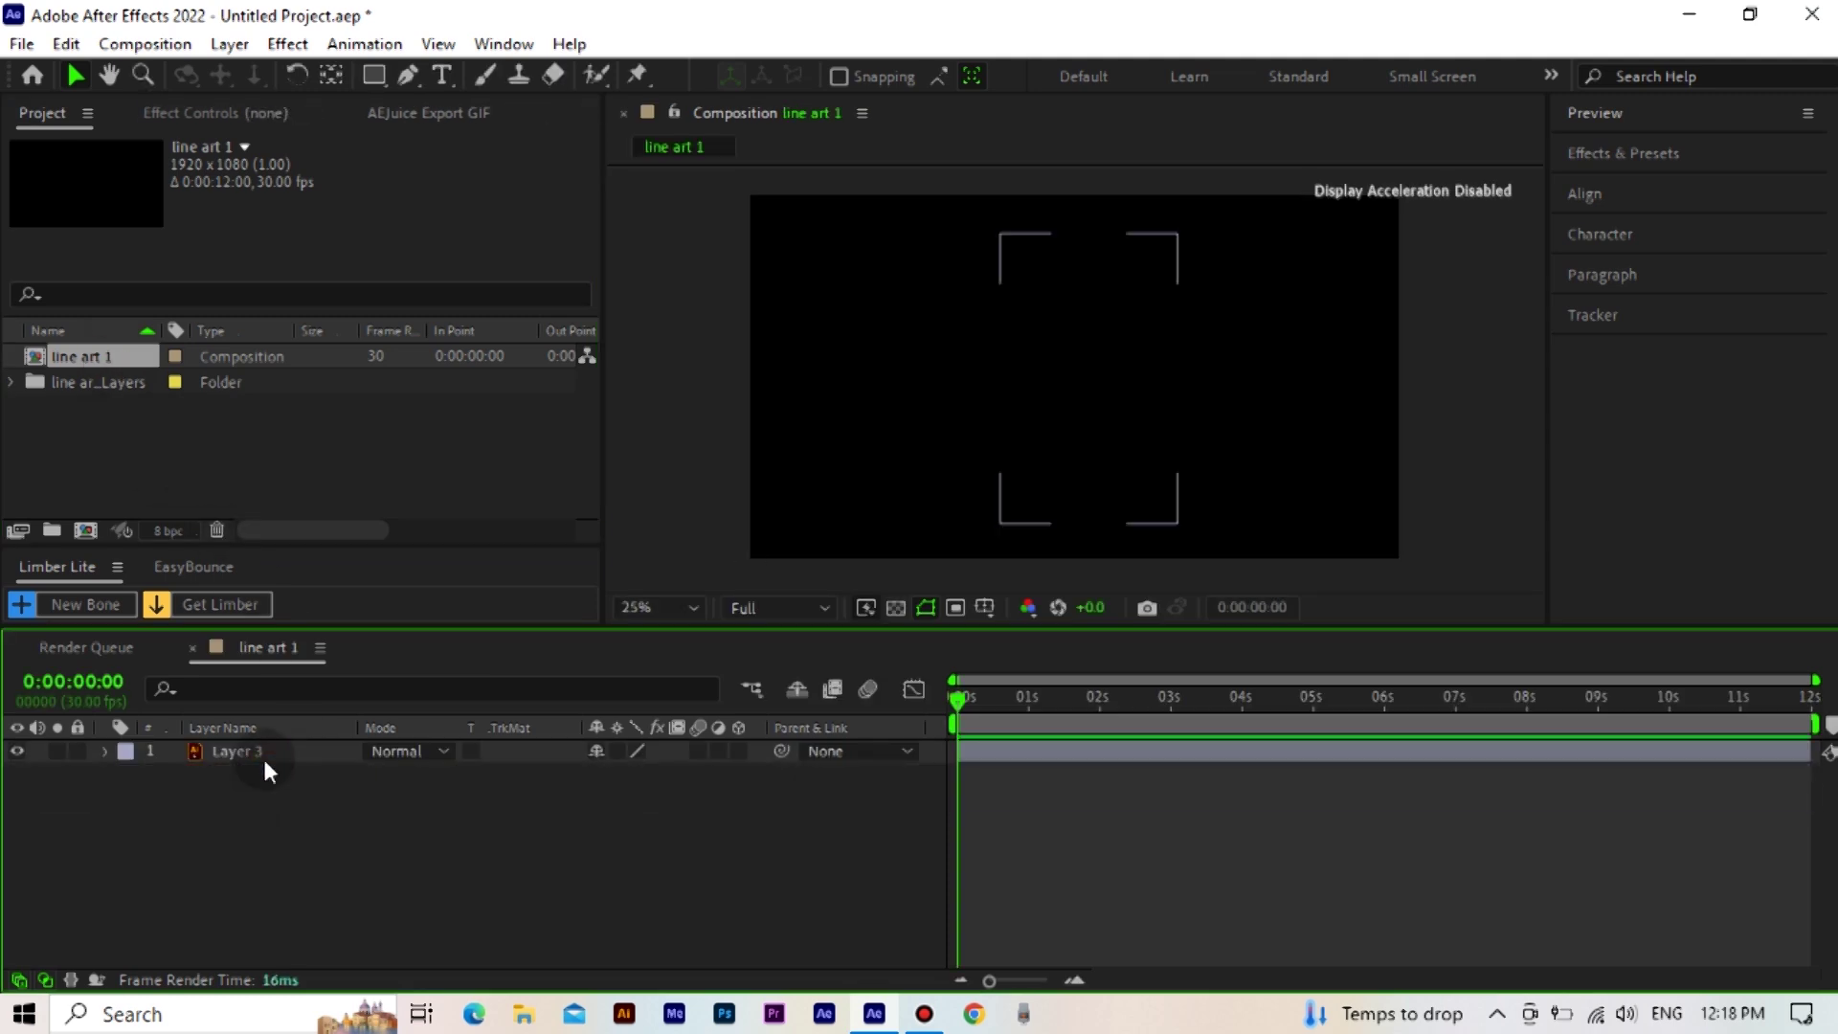
Set the line art 1 composition's background color to white (FFFFFF)
left_click(261, 733)
left_click(261, 732)
left_click(259, 755)
right_click(637, 462)
left_click(686, 525)
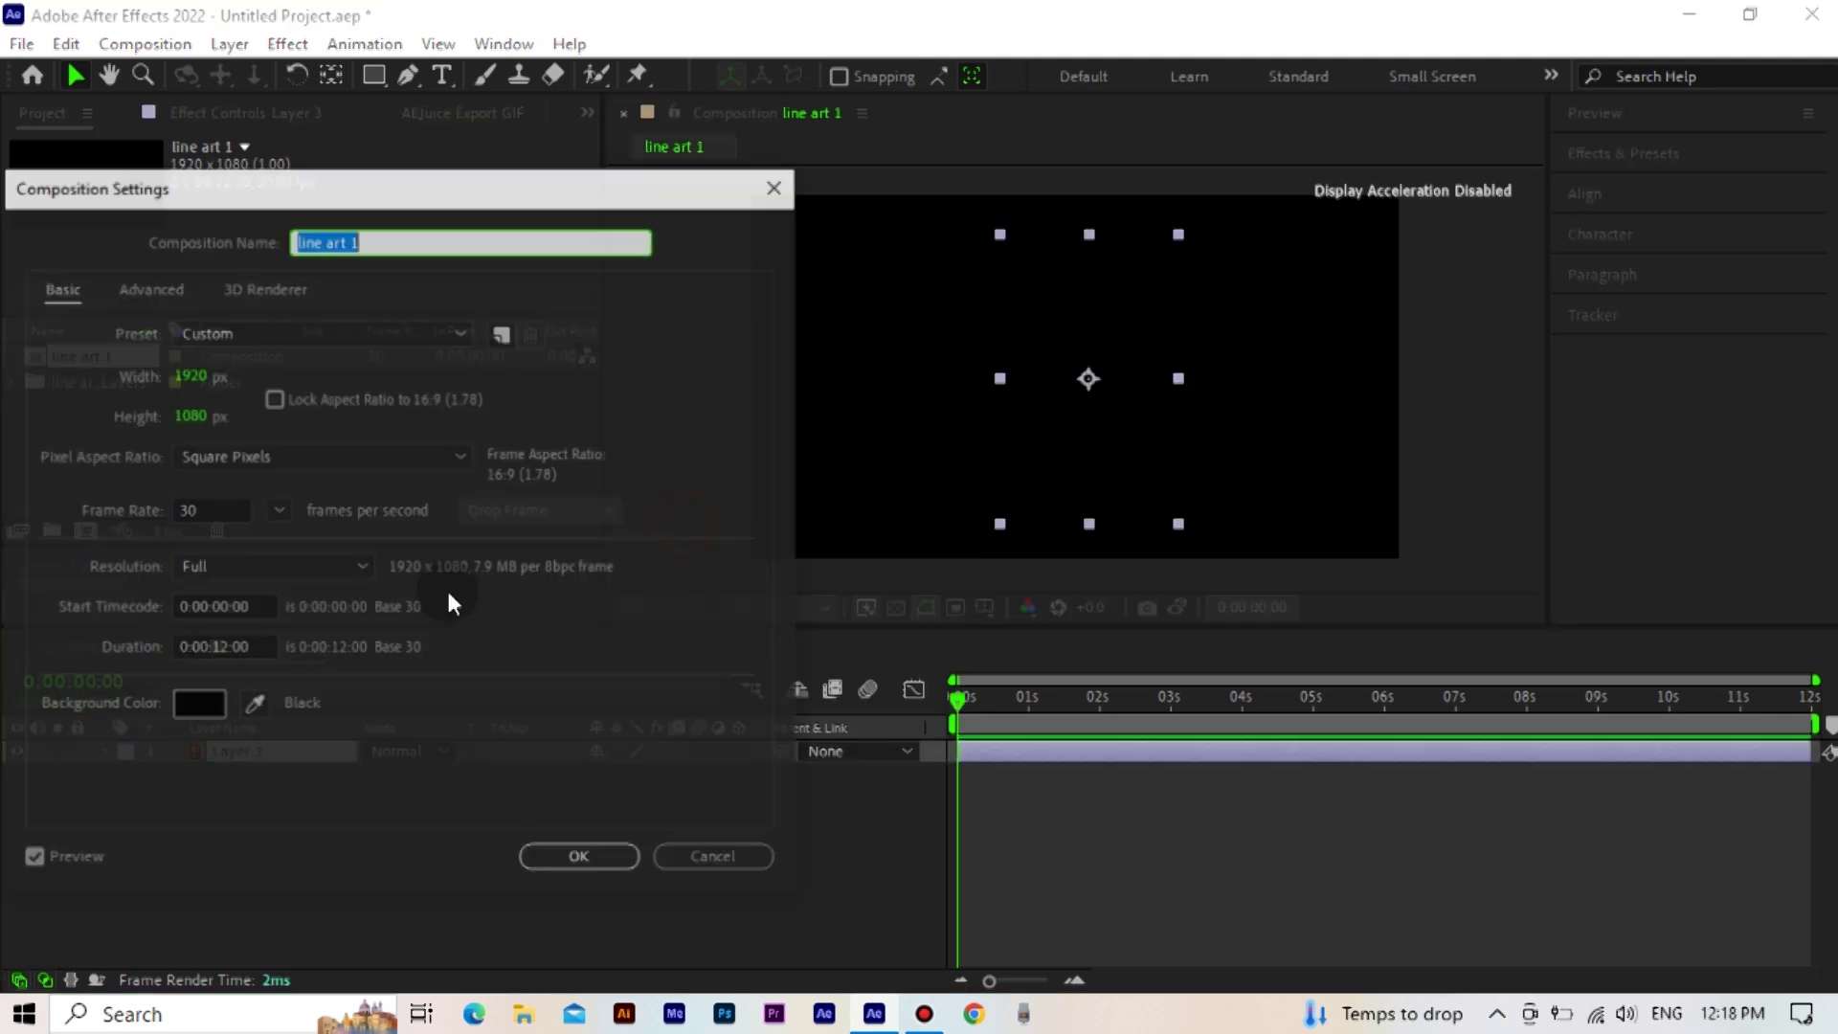
left_click(206, 705)
mouse_move(96, 405)
left_mouse_down()
mouse_move(156, 502)
mouse_move(84, 350)
left_mouse_up()
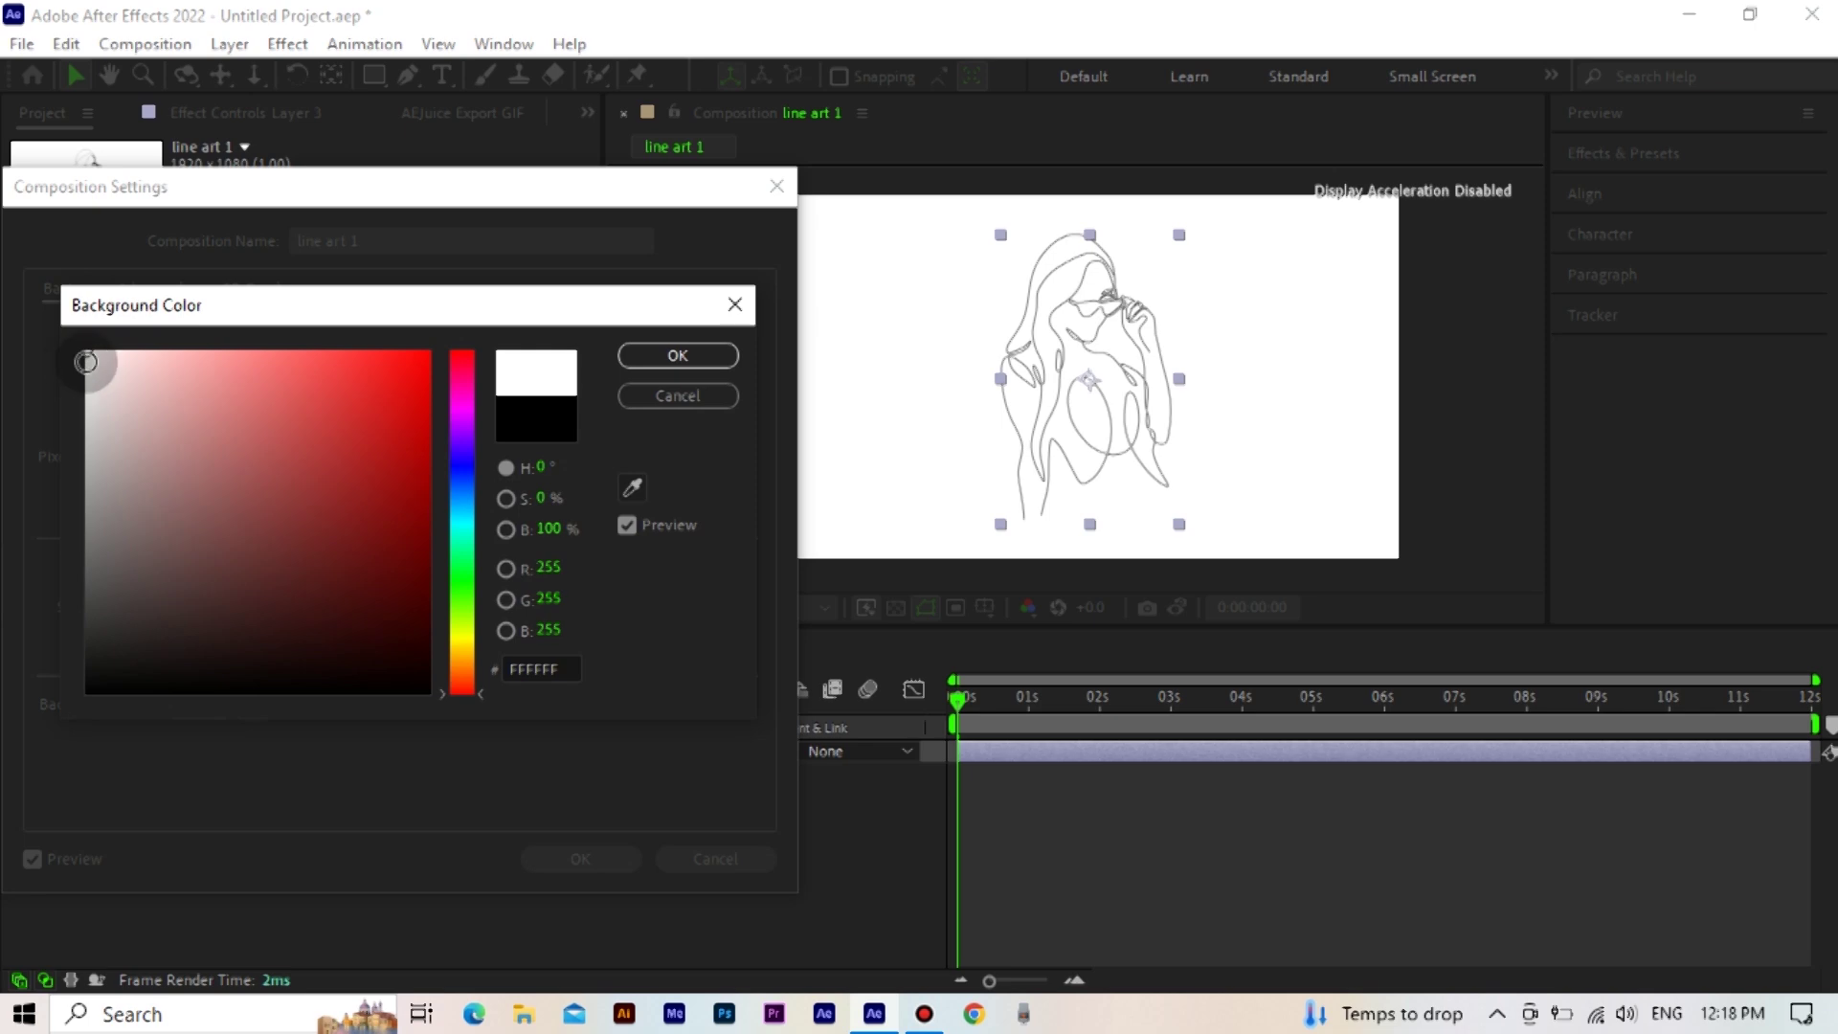
left_click(629, 354)
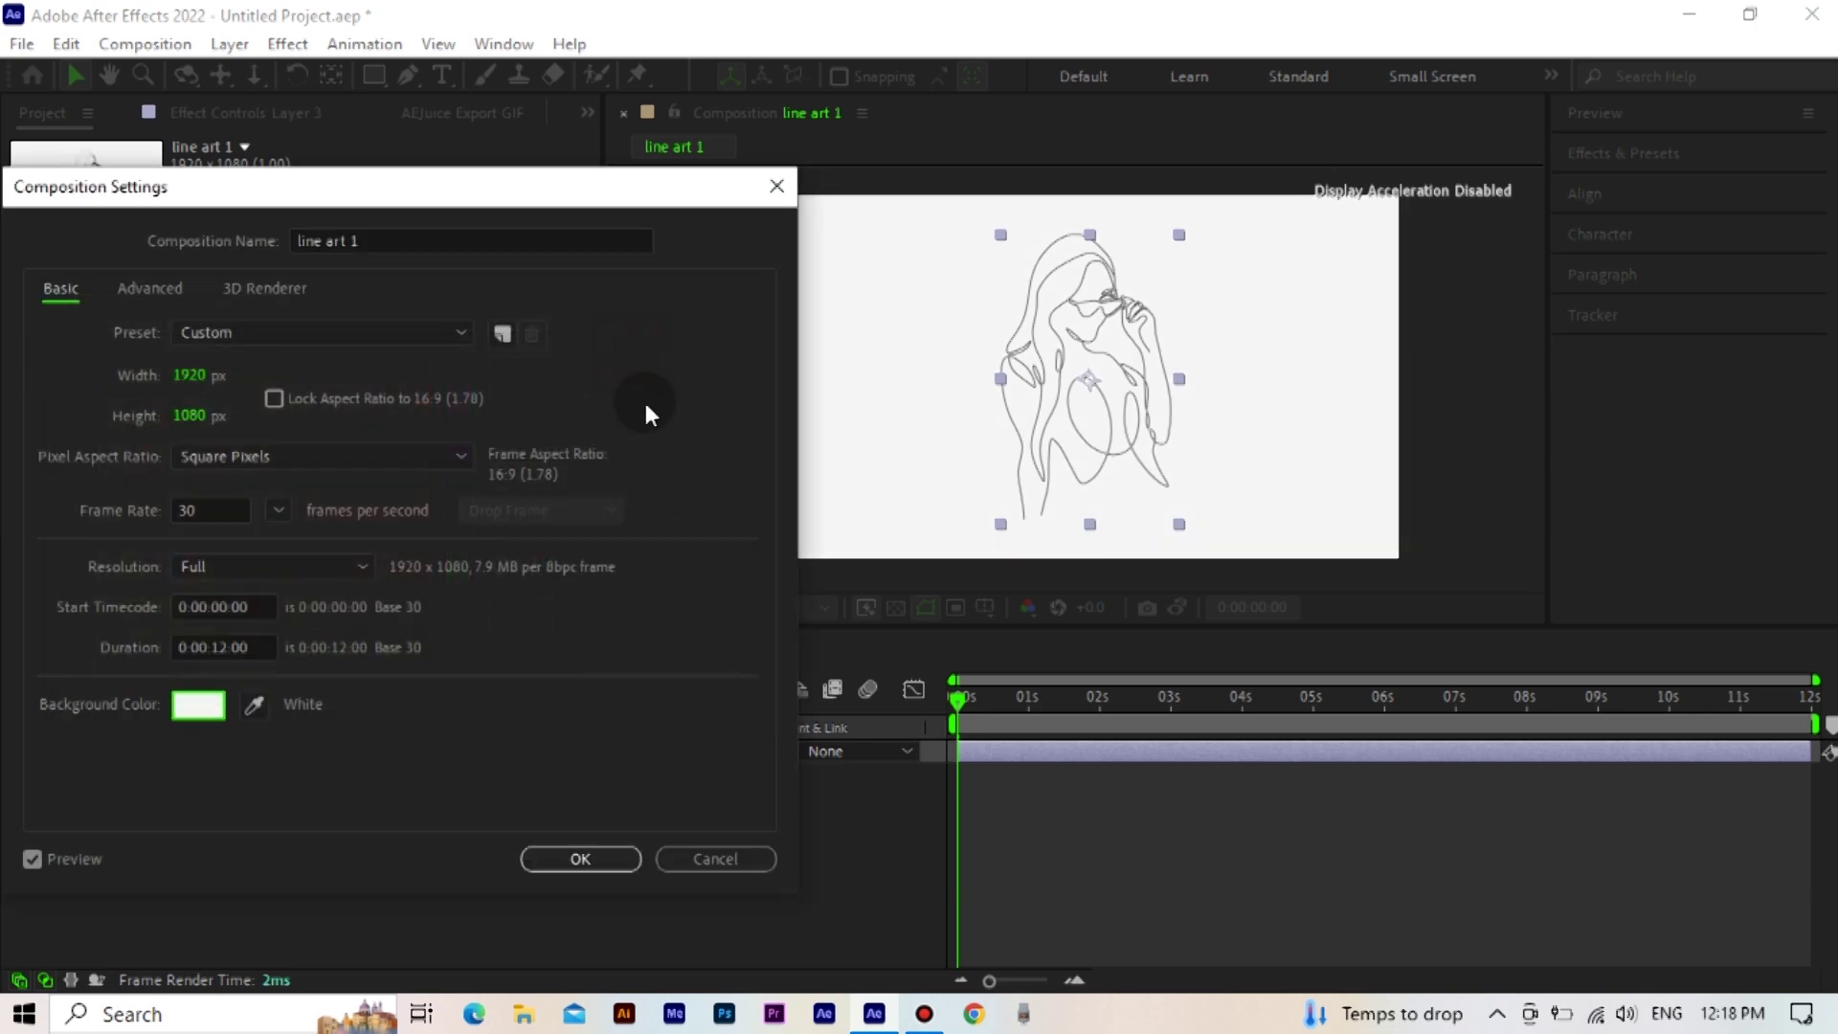
left_click(578, 844)
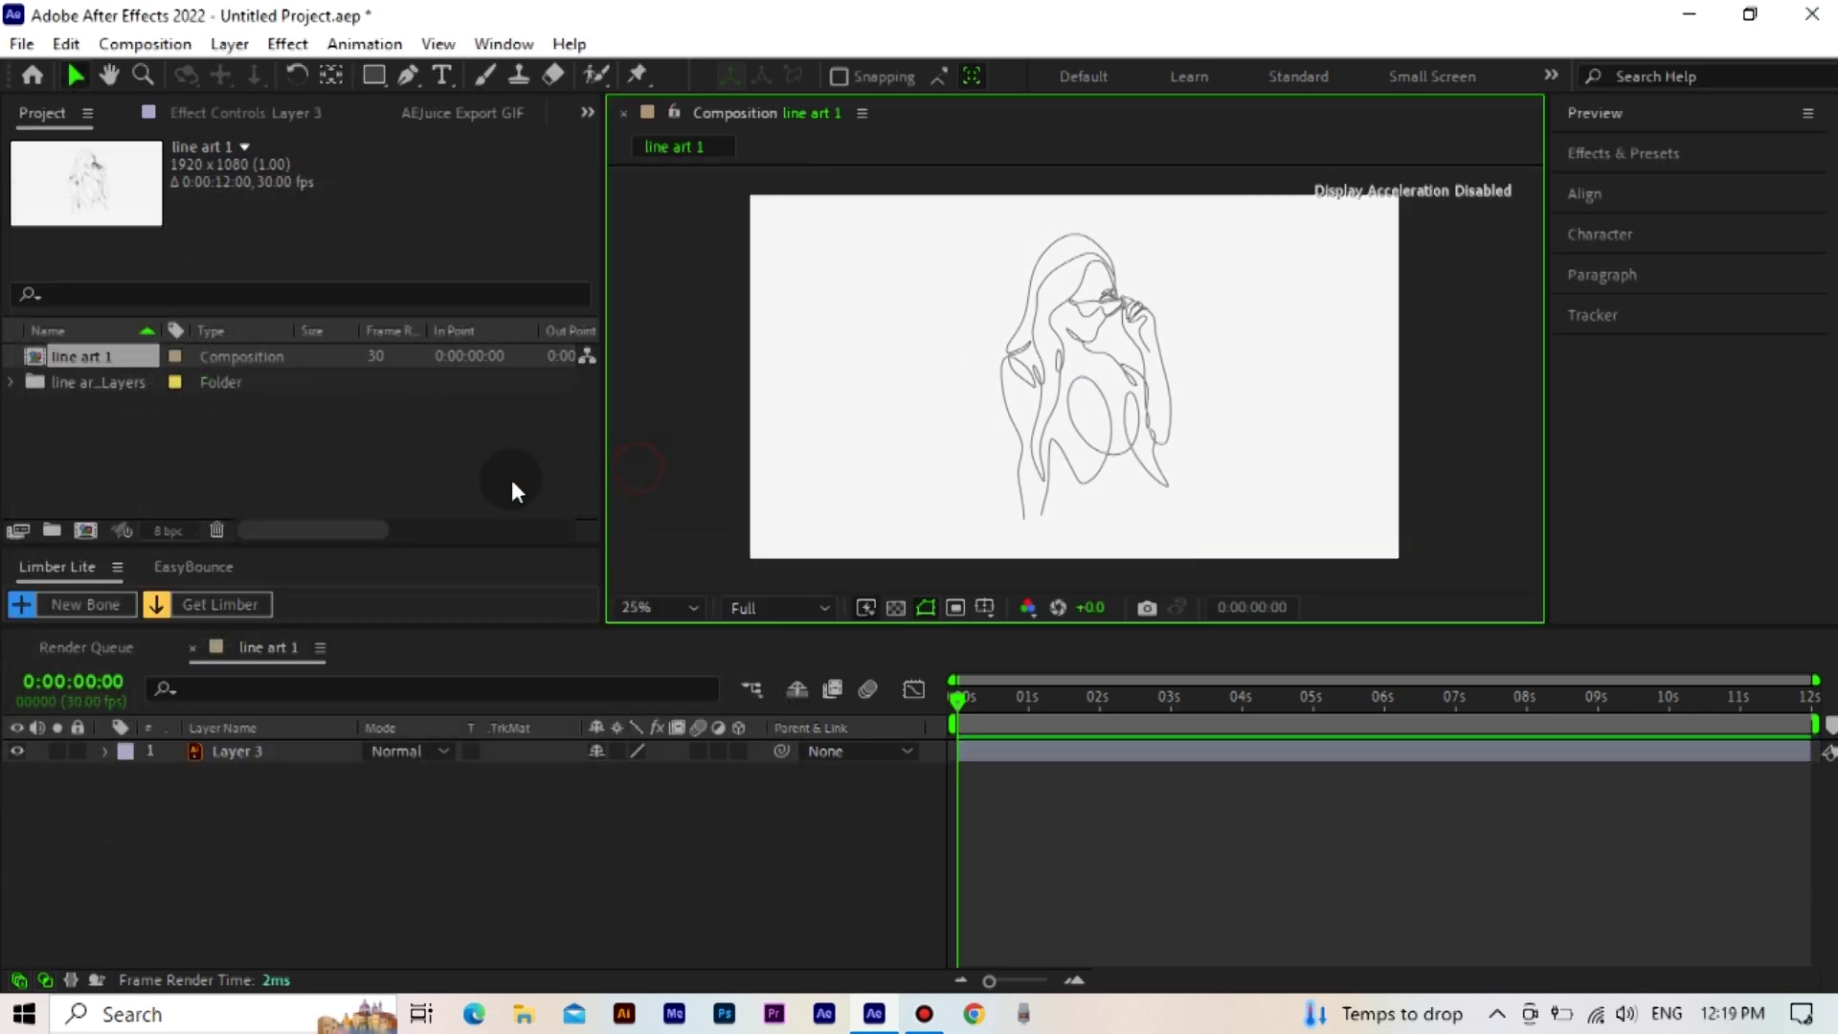
Import the Hand PNG without creating a composition and place it above Layer 3 in the timeline
left_click(238, 462)
double_click(151, 438)
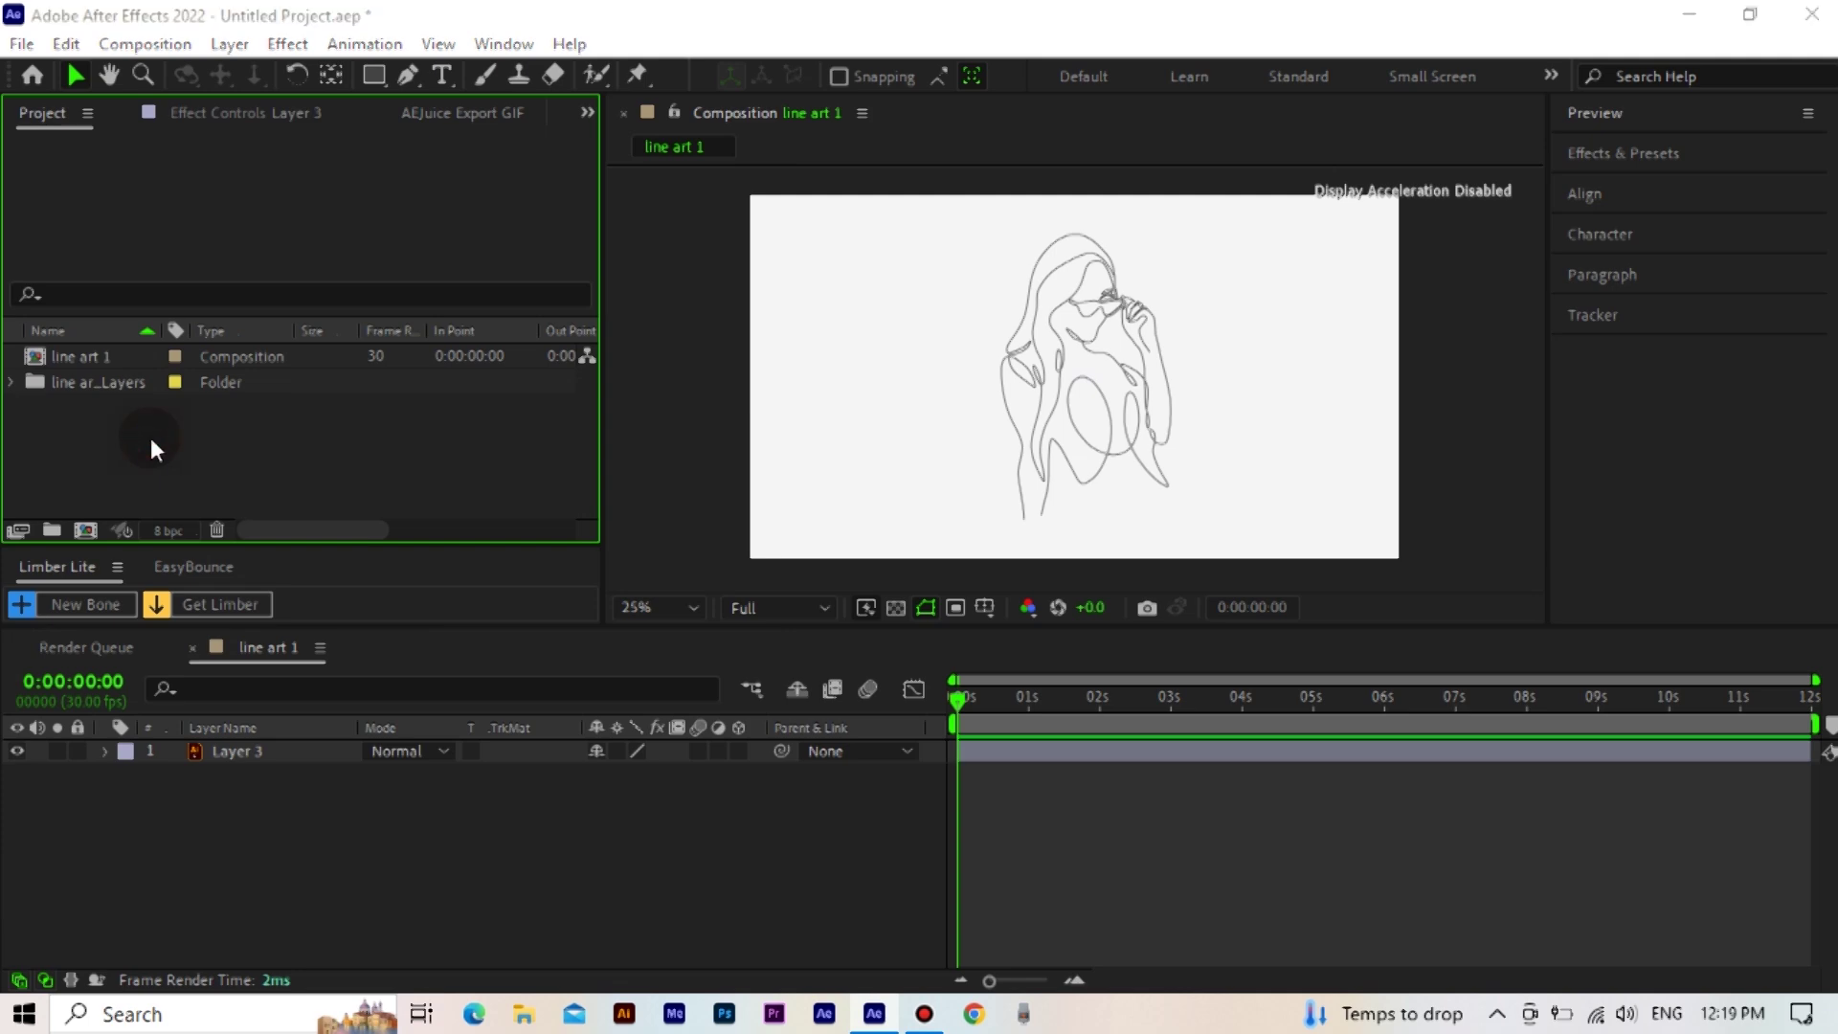
left_click(963, 333)
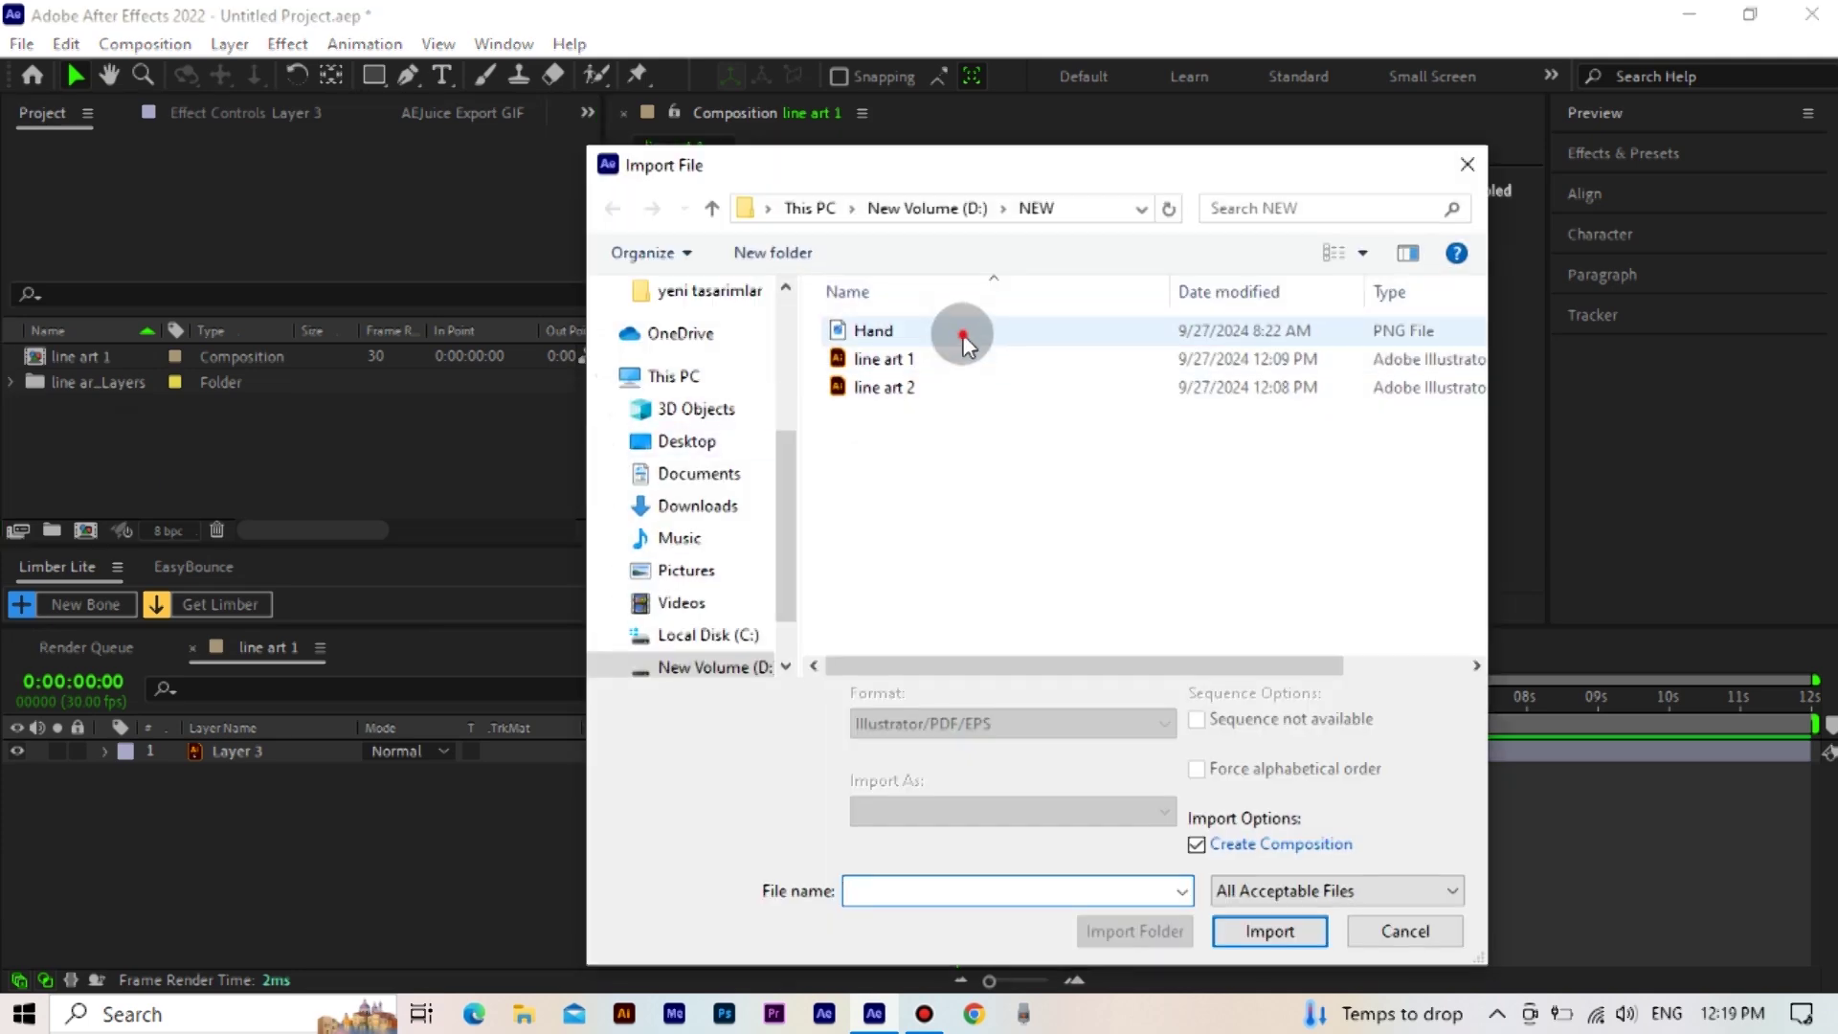
left_click(1195, 824)
left_click(1266, 907)
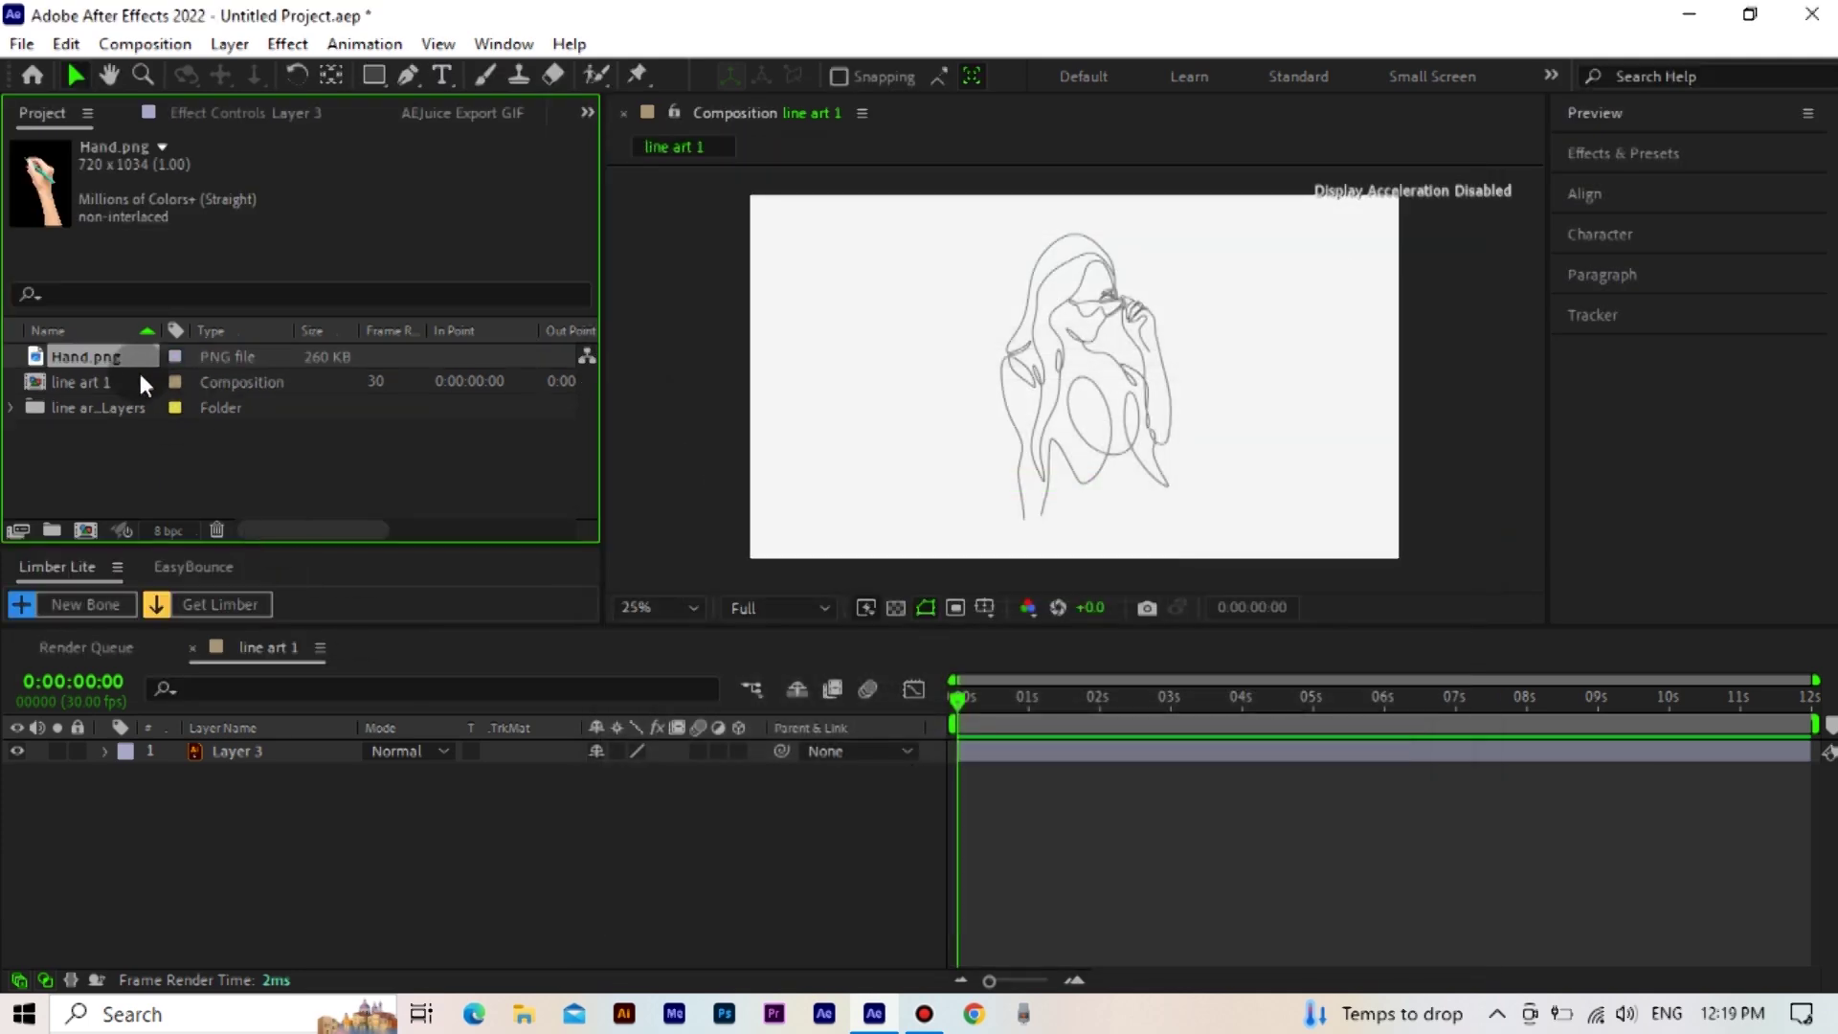
left_click_drag(123, 367, 249, 745)
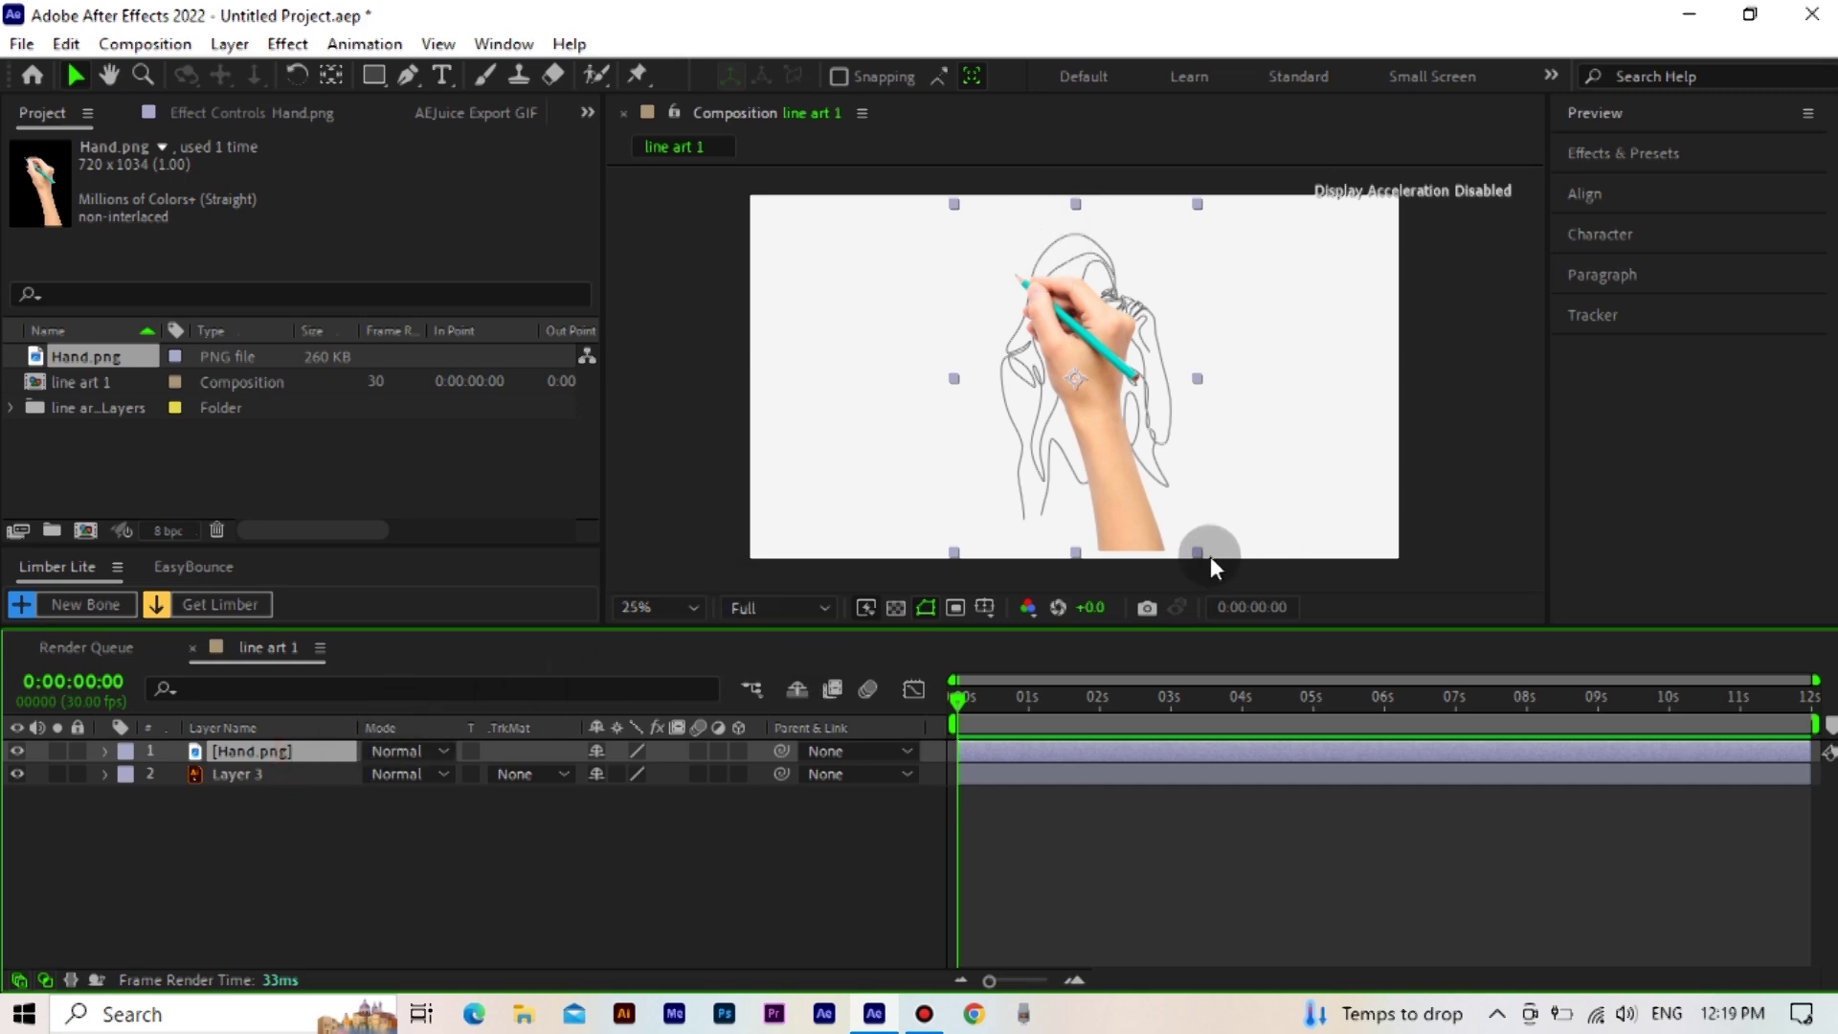
Enlarge the hand image slightly and position its pencil tip near the top of the woman's head
left_click_drag(1200, 553, 1202, 589)
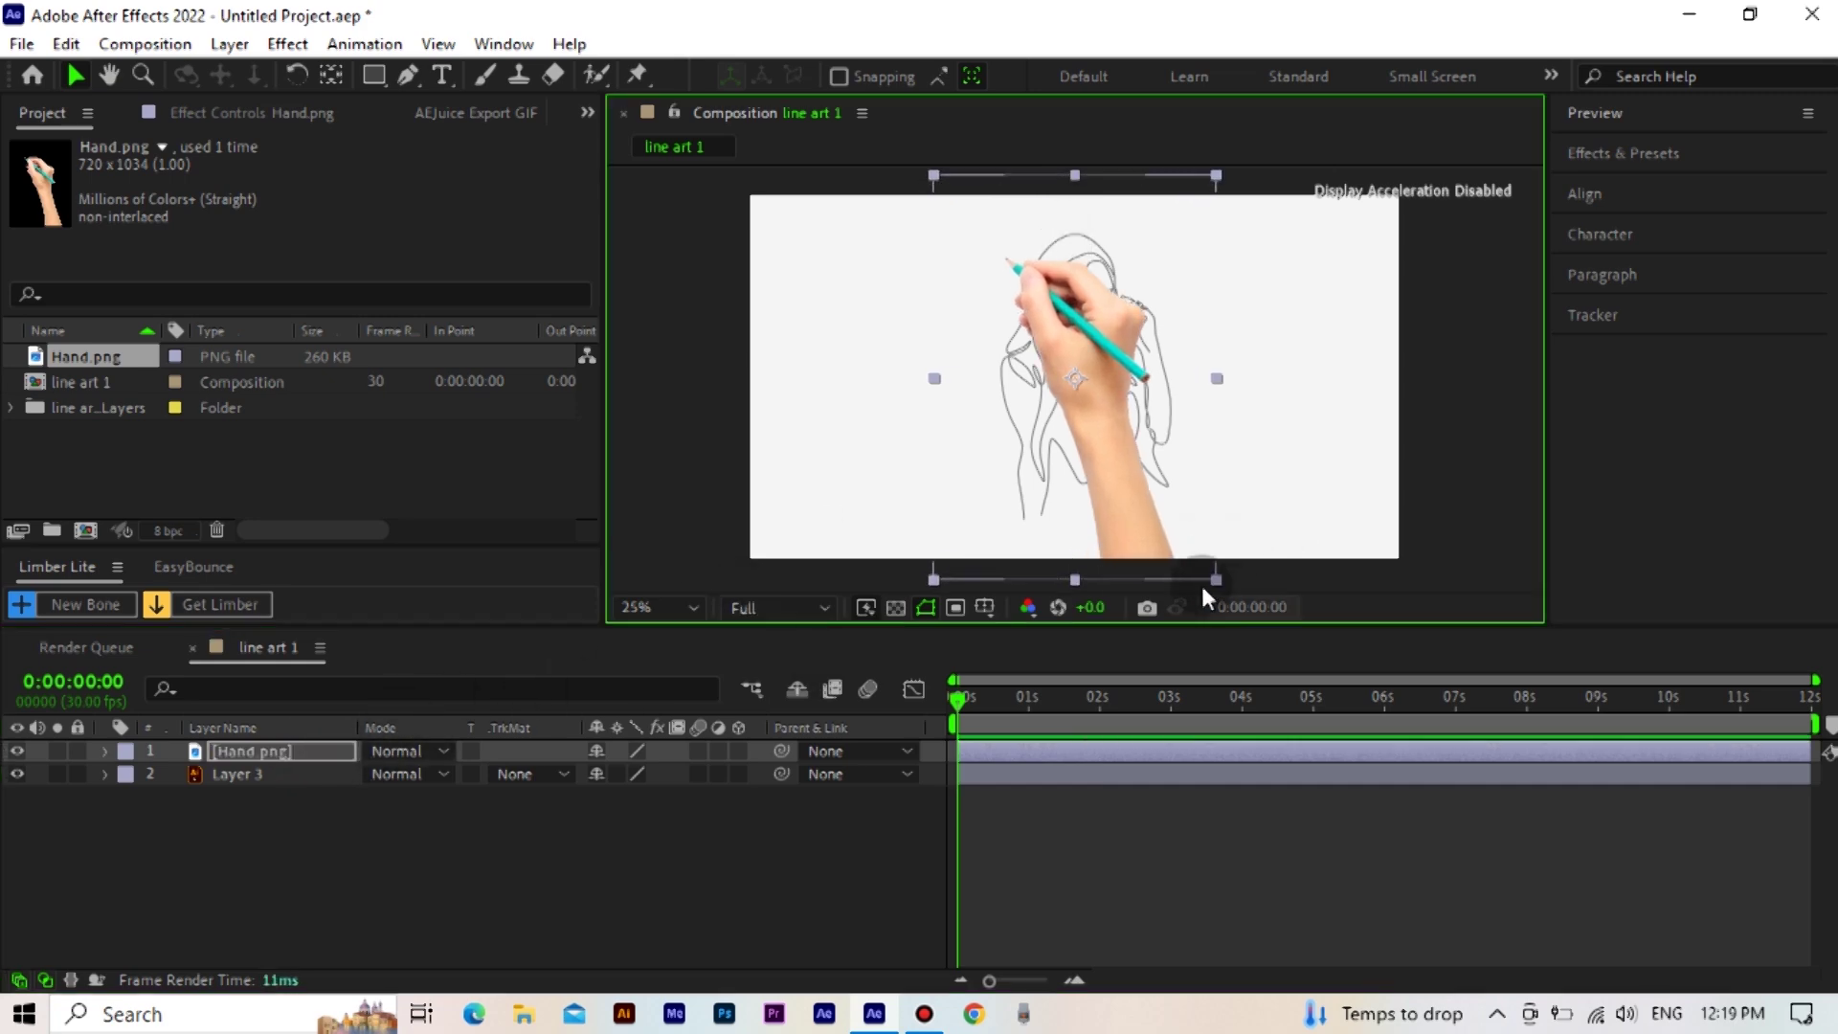
left_click_drag(1085, 376, 1138, 356)
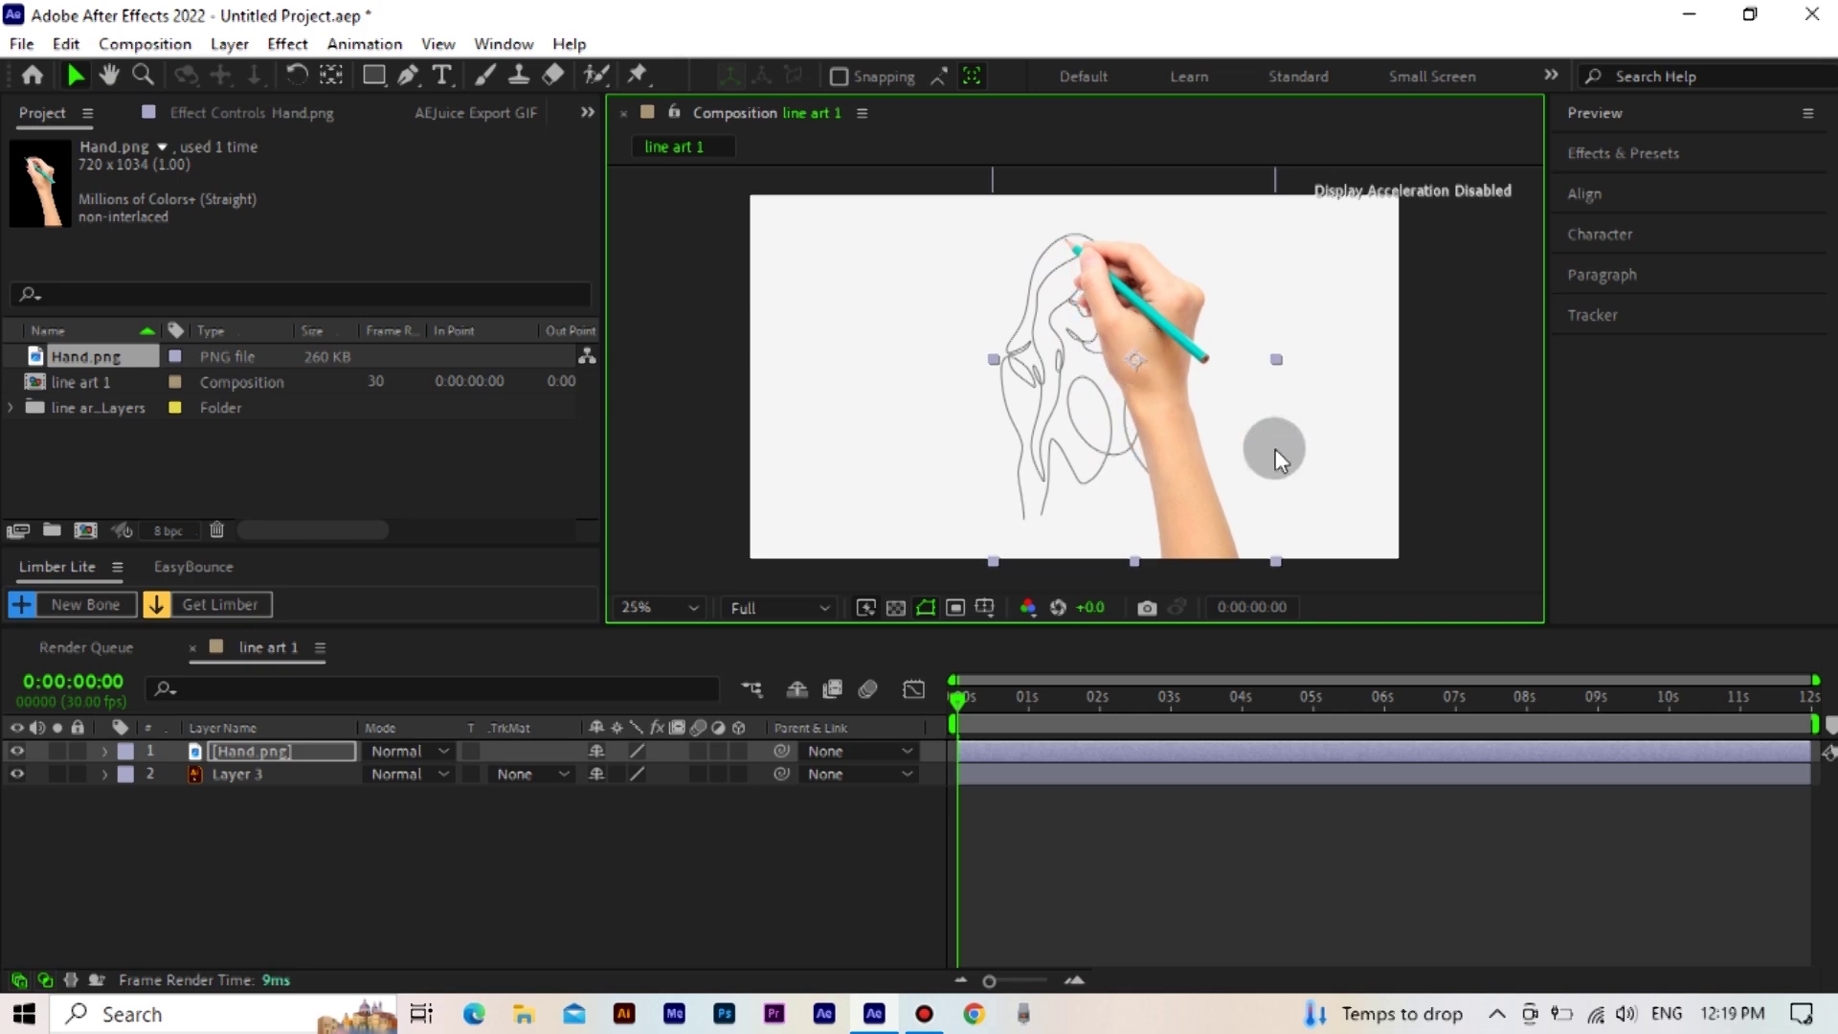
left_click_drag(1273, 557, 1273, 560)
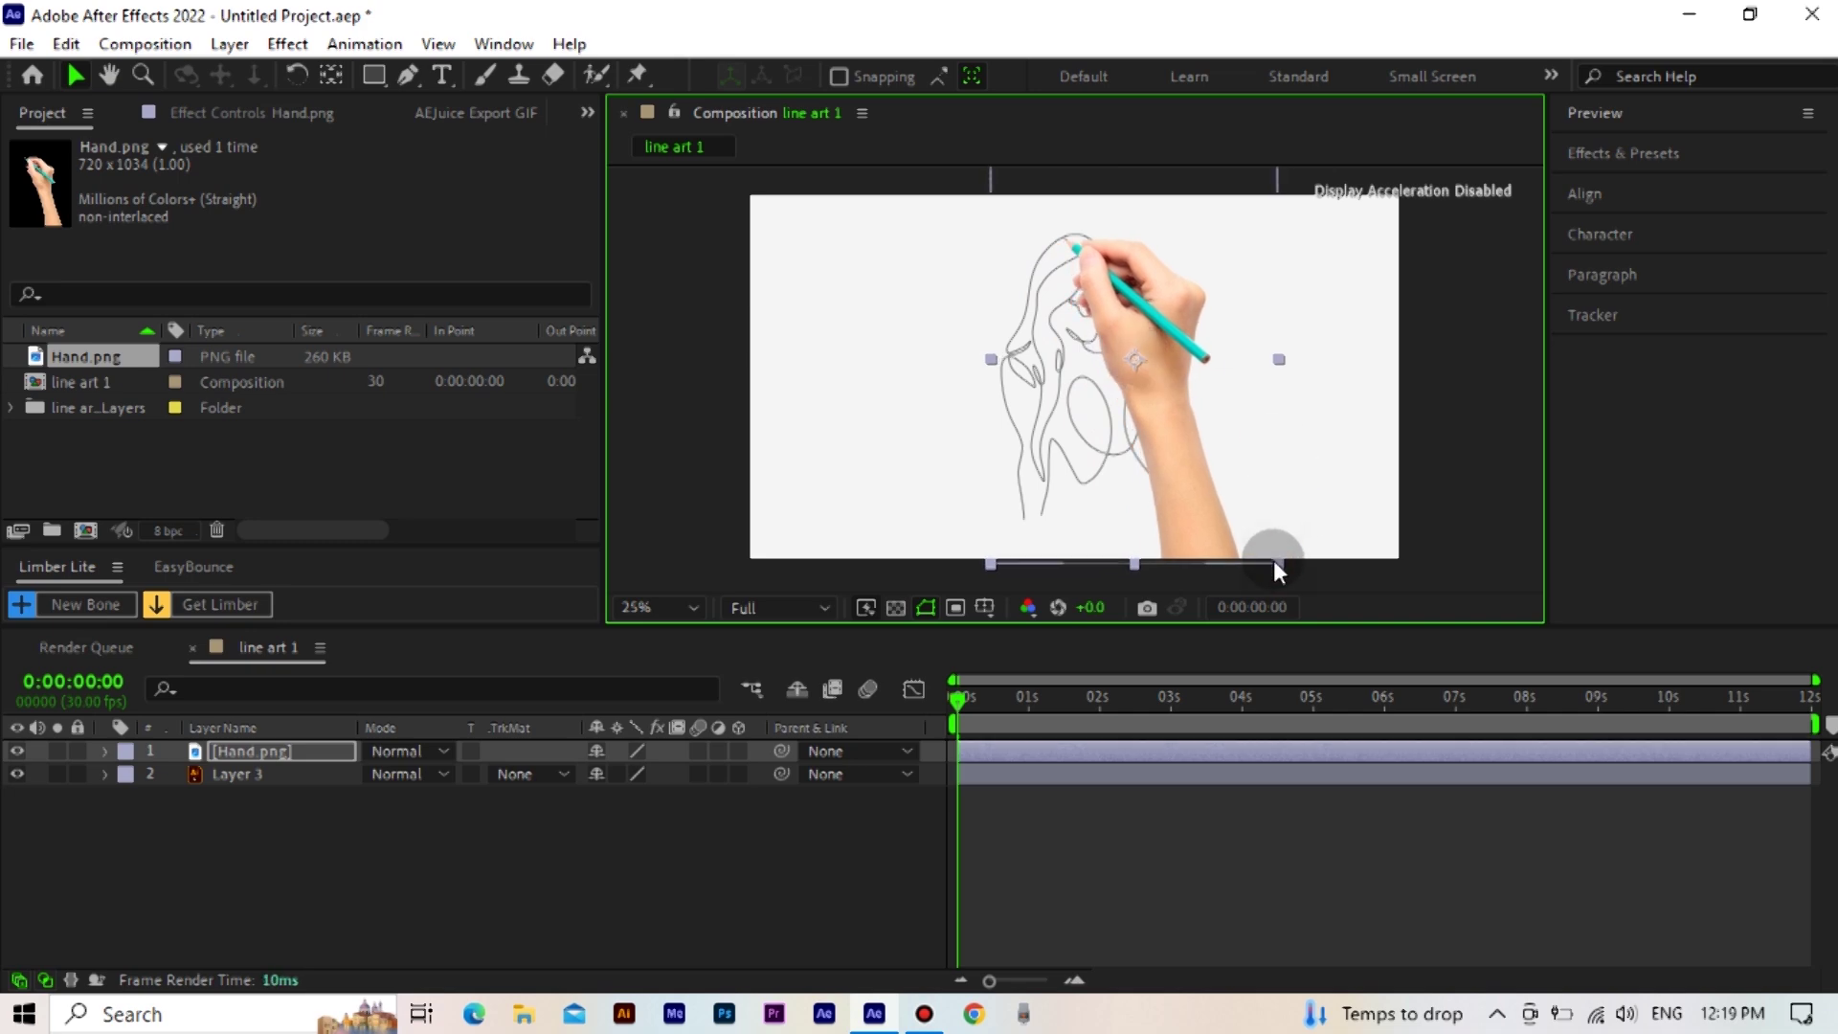
Enlarge the line art on Layer 3 and shift it slightly down so it nearly fills the canvas height
left_click(299, 778)
left_click_drag(1187, 521, 1187, 551)
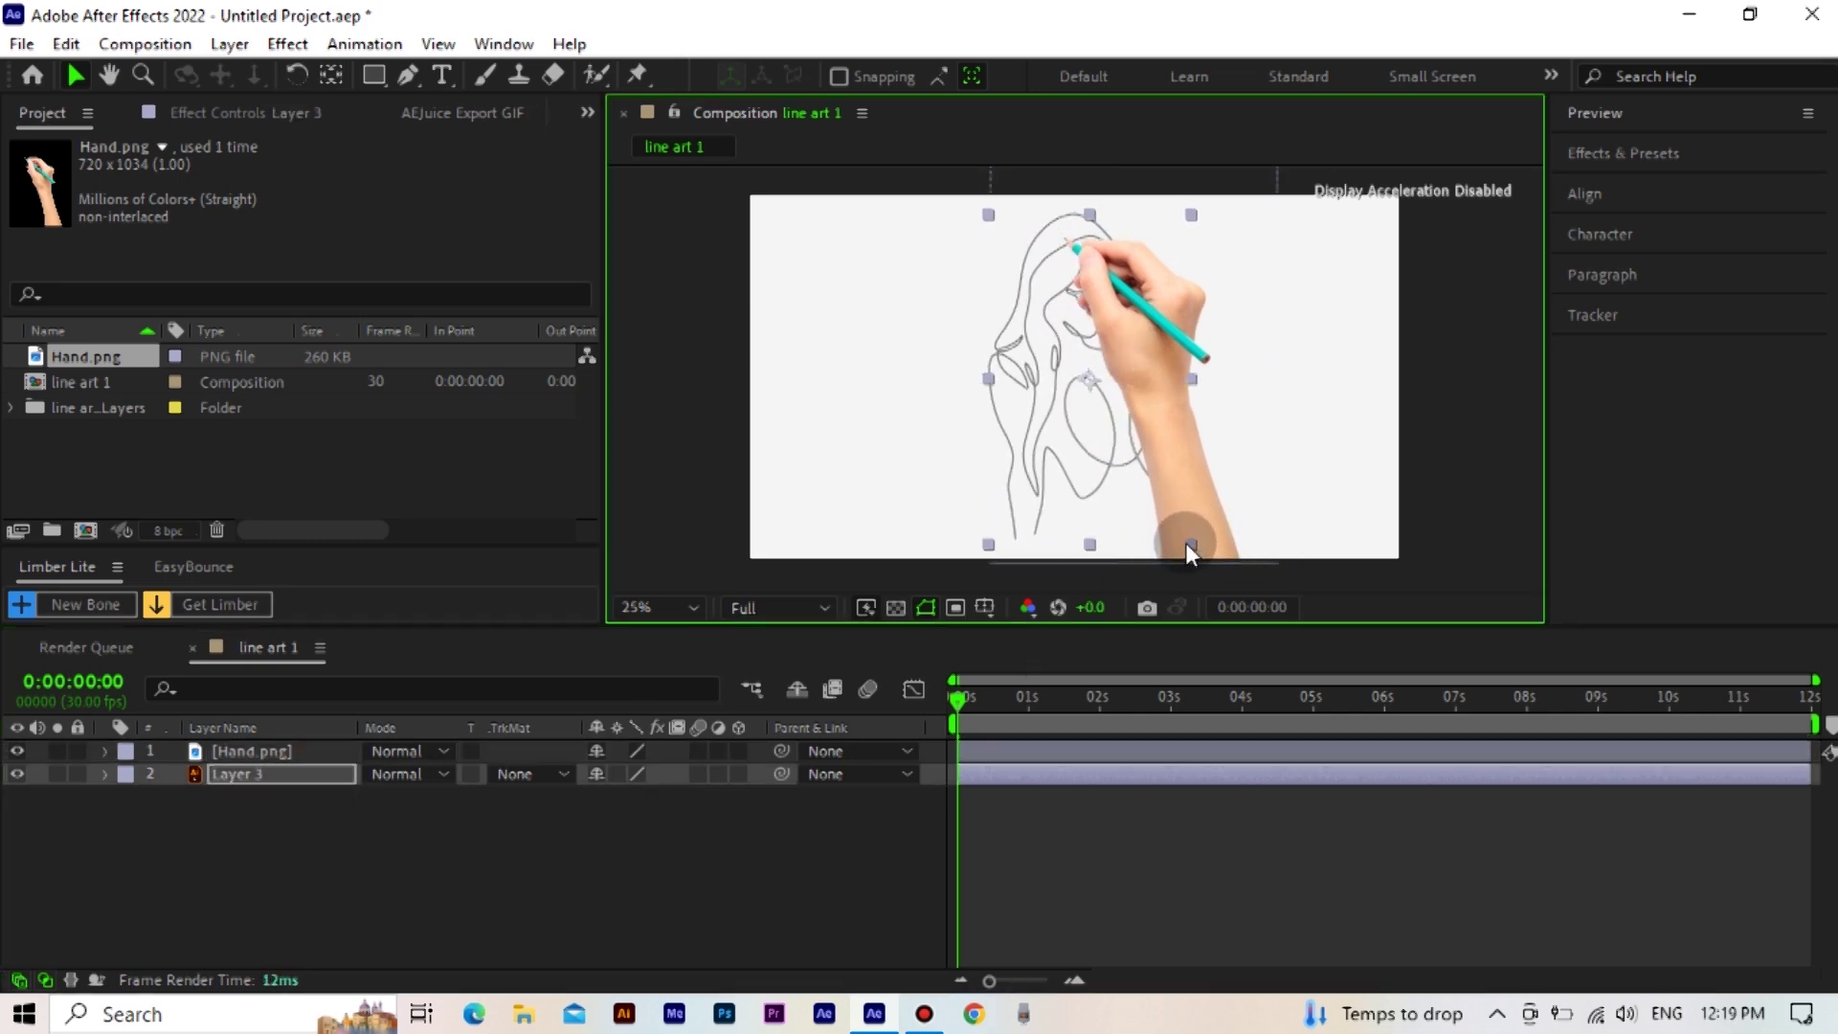
left_click_drag(1085, 378, 1087, 395)
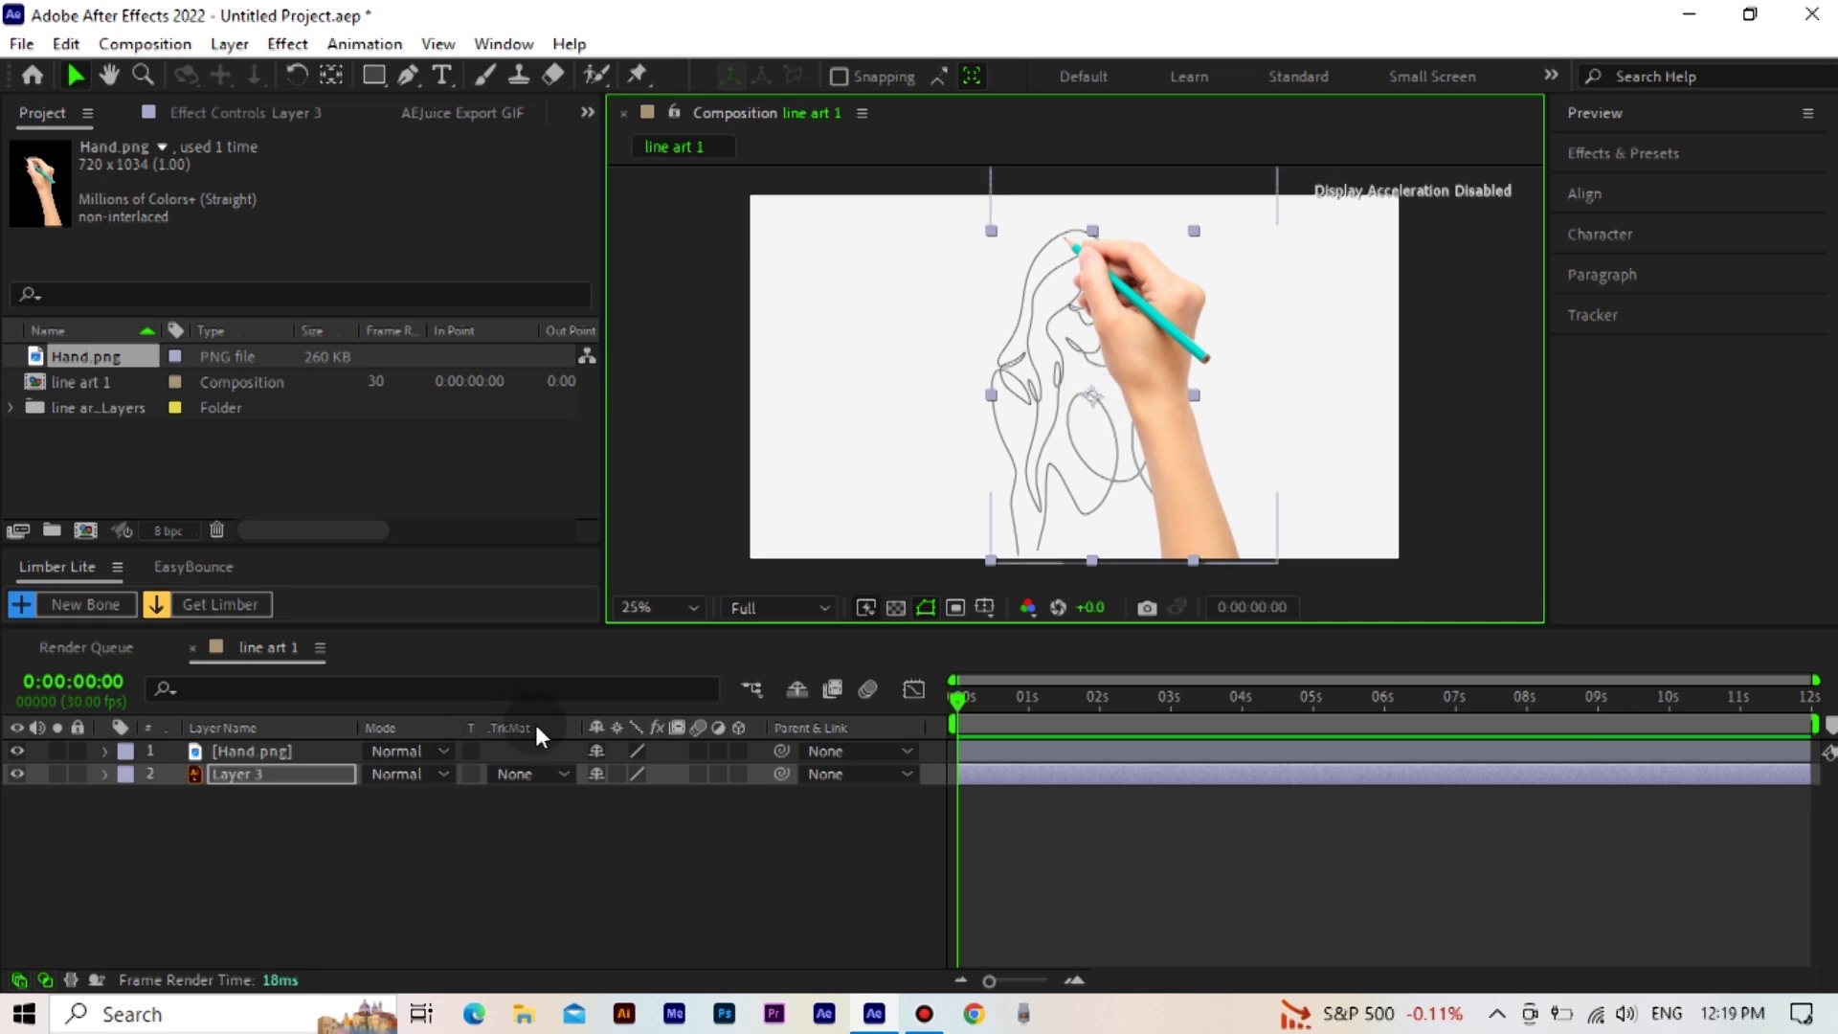
left_click_drag(1194, 559, 1192, 554)
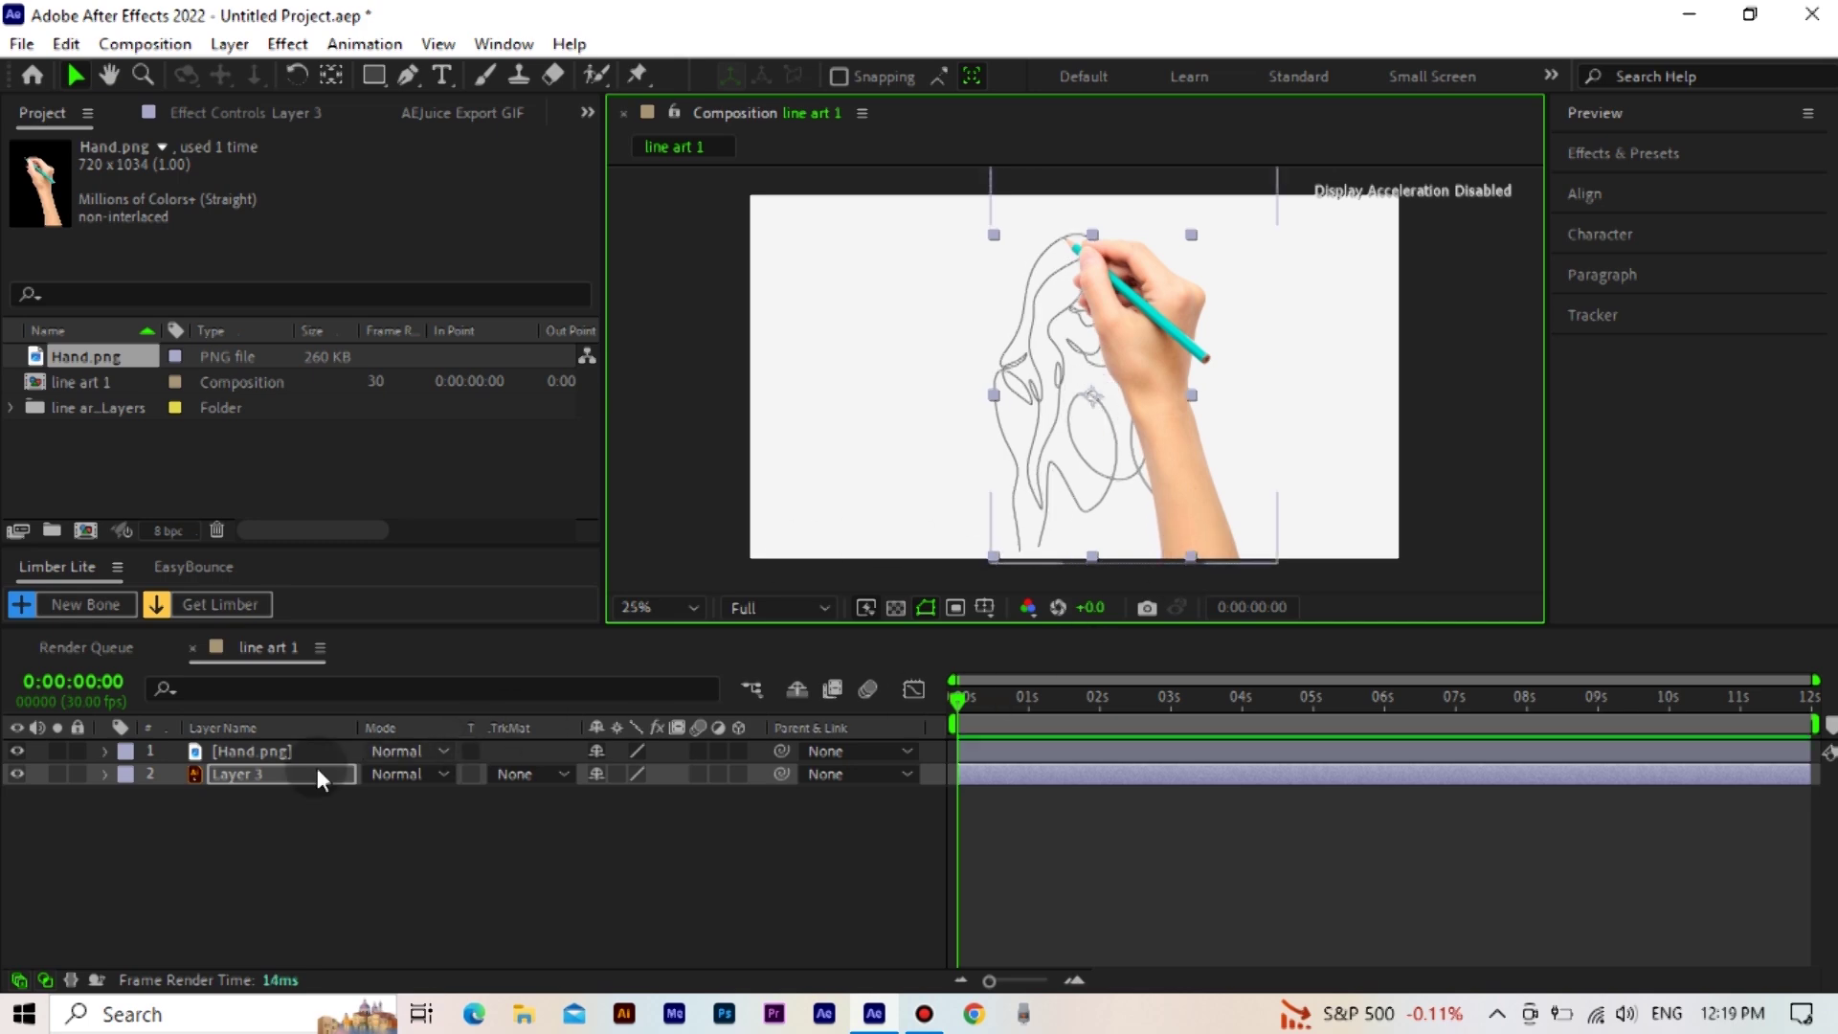
Move the hand image down toward the right side of the canvas, and hide and lock the Hand.png layer
left_click(287, 729)
left_click(295, 751)
left_click(291, 802)
left_click(278, 750)
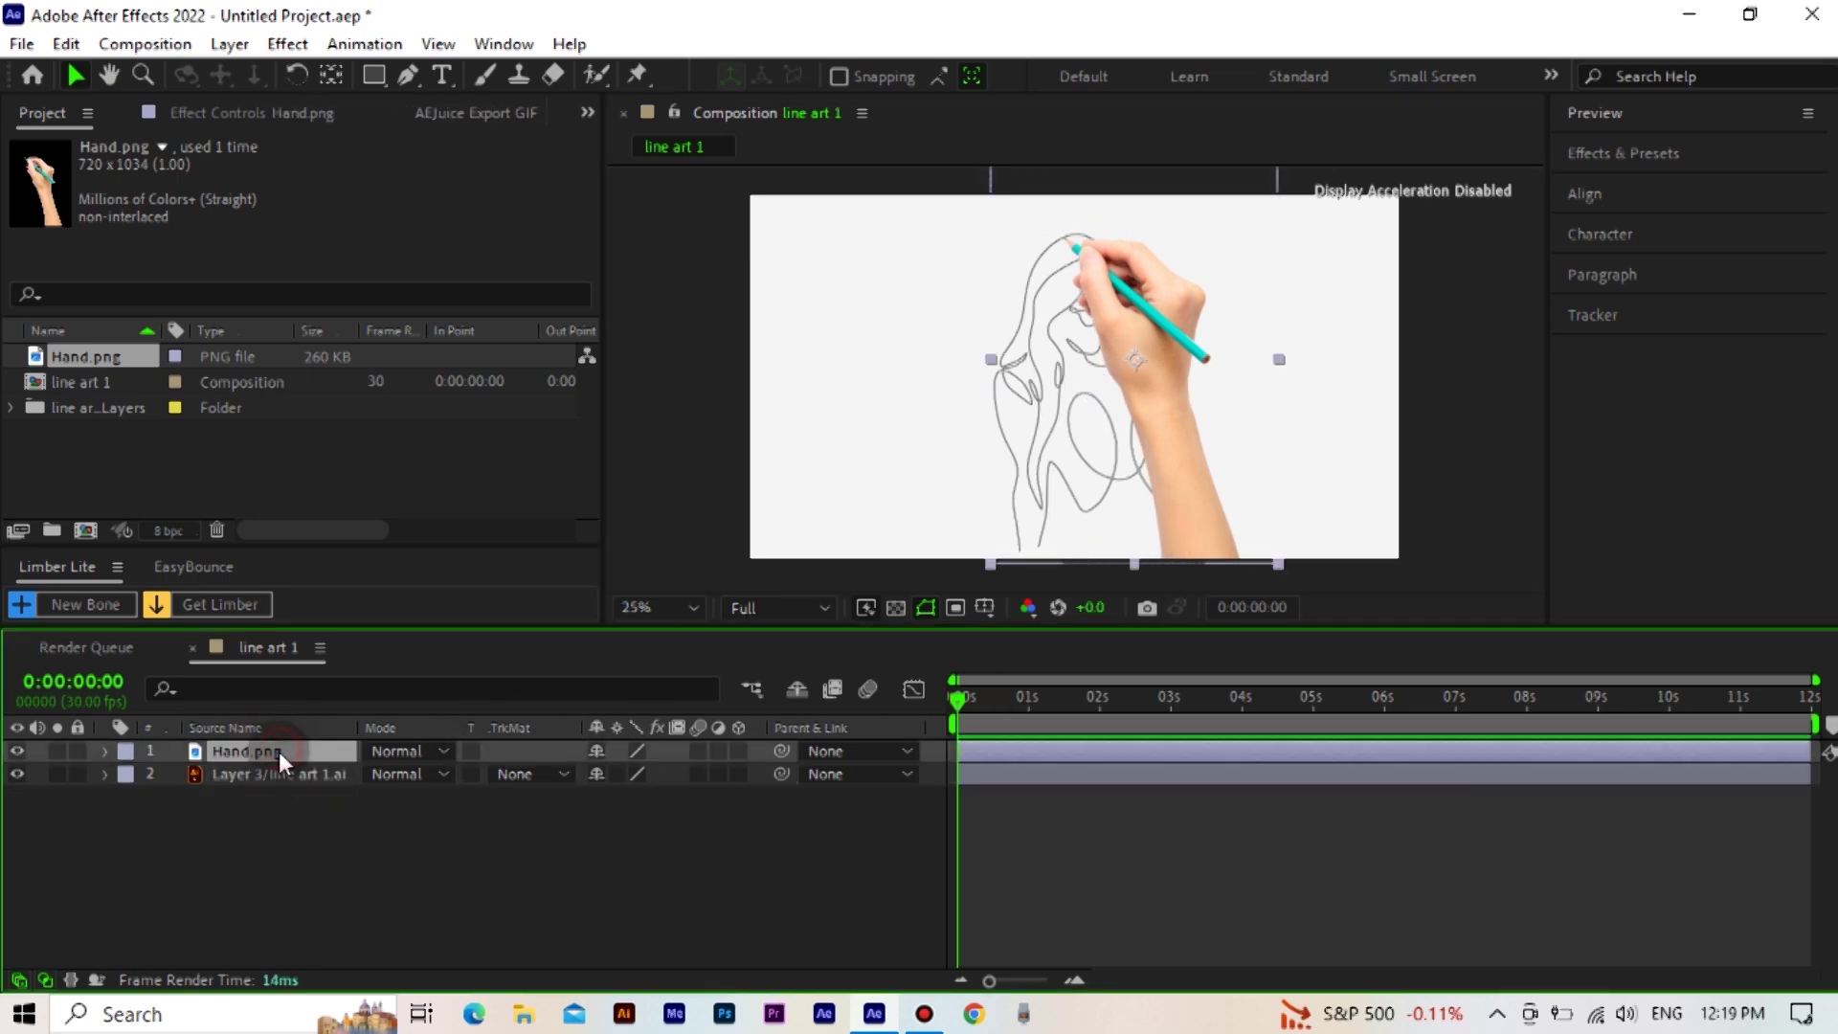
left_click_drag(1169, 350, 1340, 444)
left_click(17, 750)
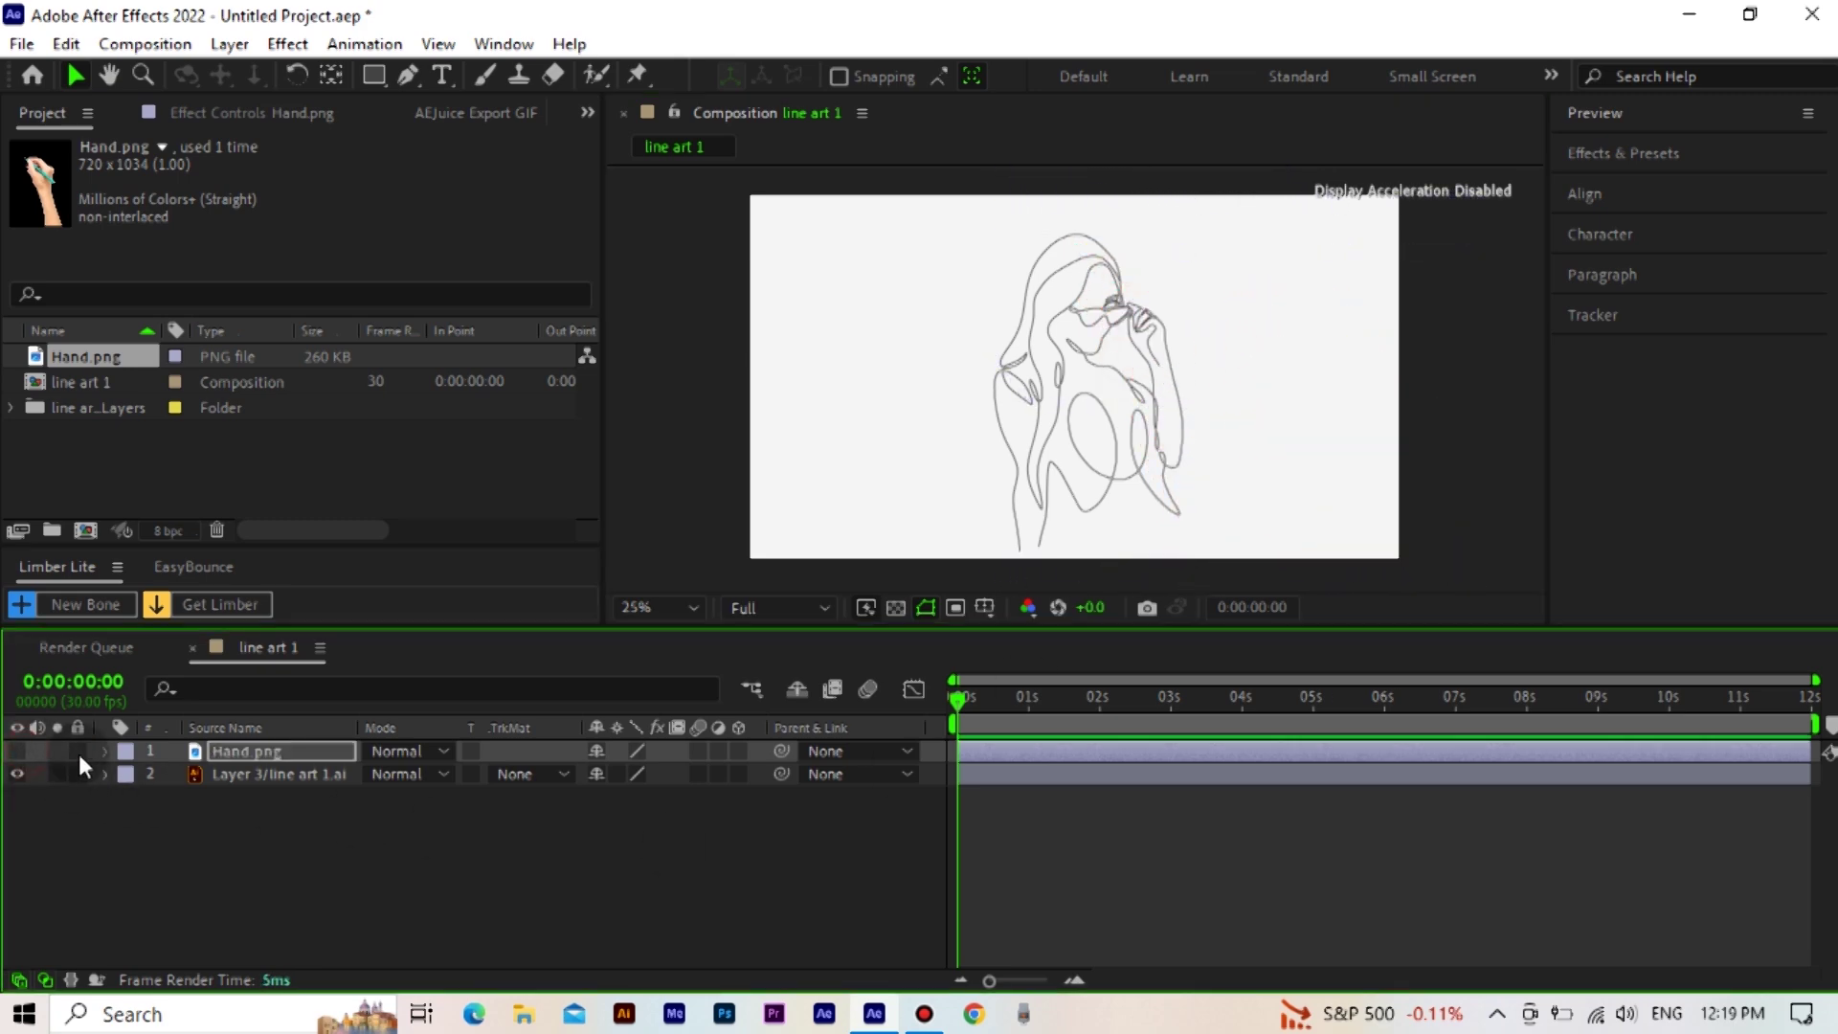
left_click(79, 751)
Create shapes from the Layer 3 vector layer and delete the original Illustrator layer
left_click(251, 772)
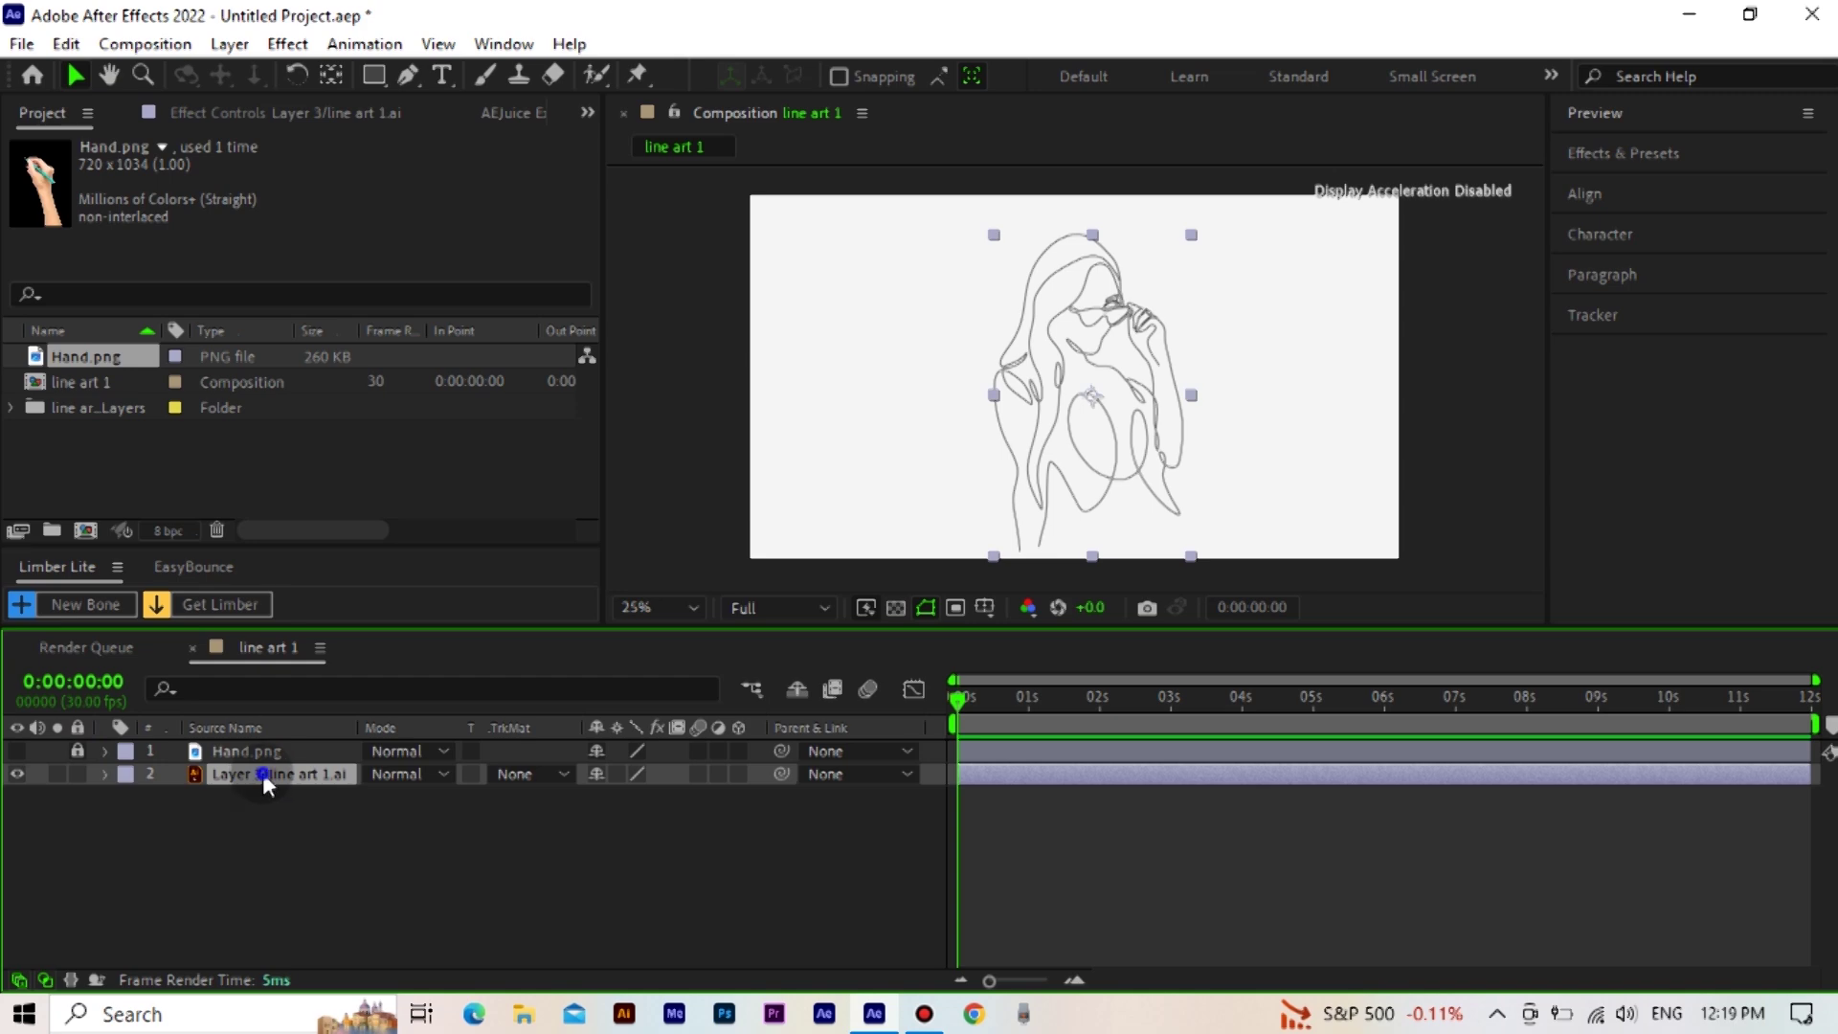
right_click(262, 772)
mouse_move(389, 779)
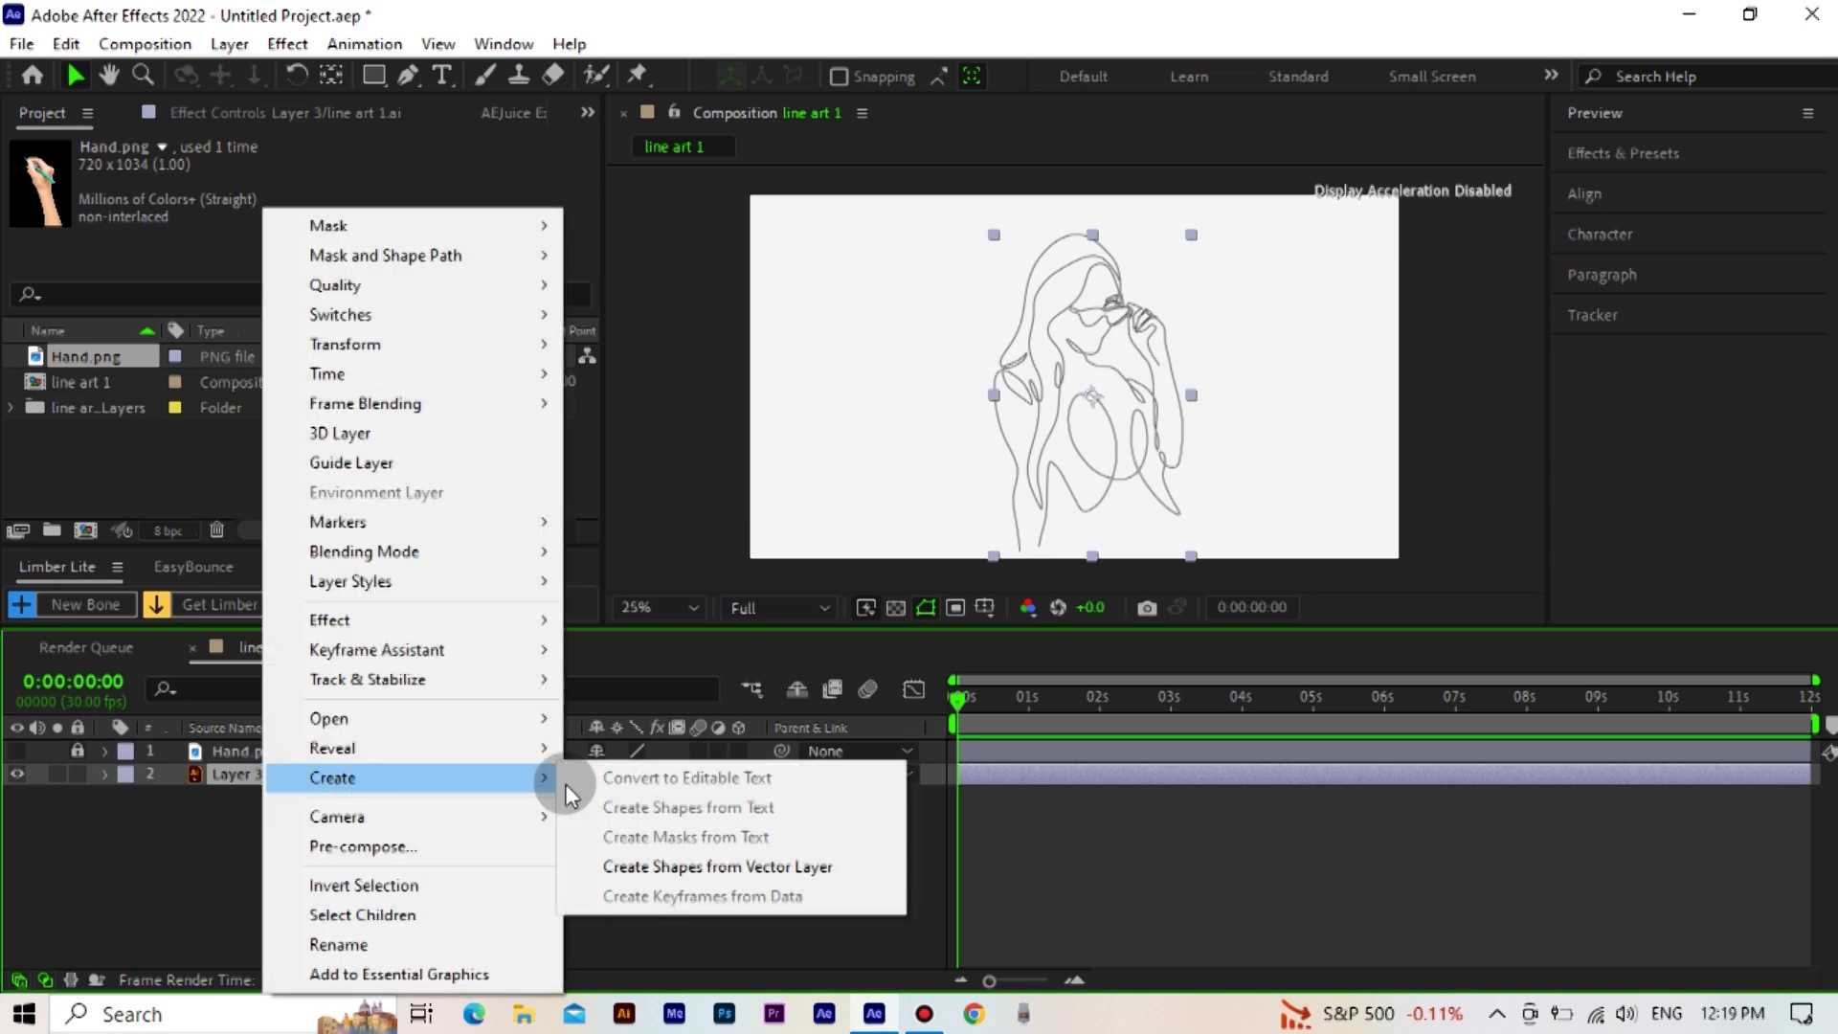
left_click(696, 867)
left_click(266, 797)
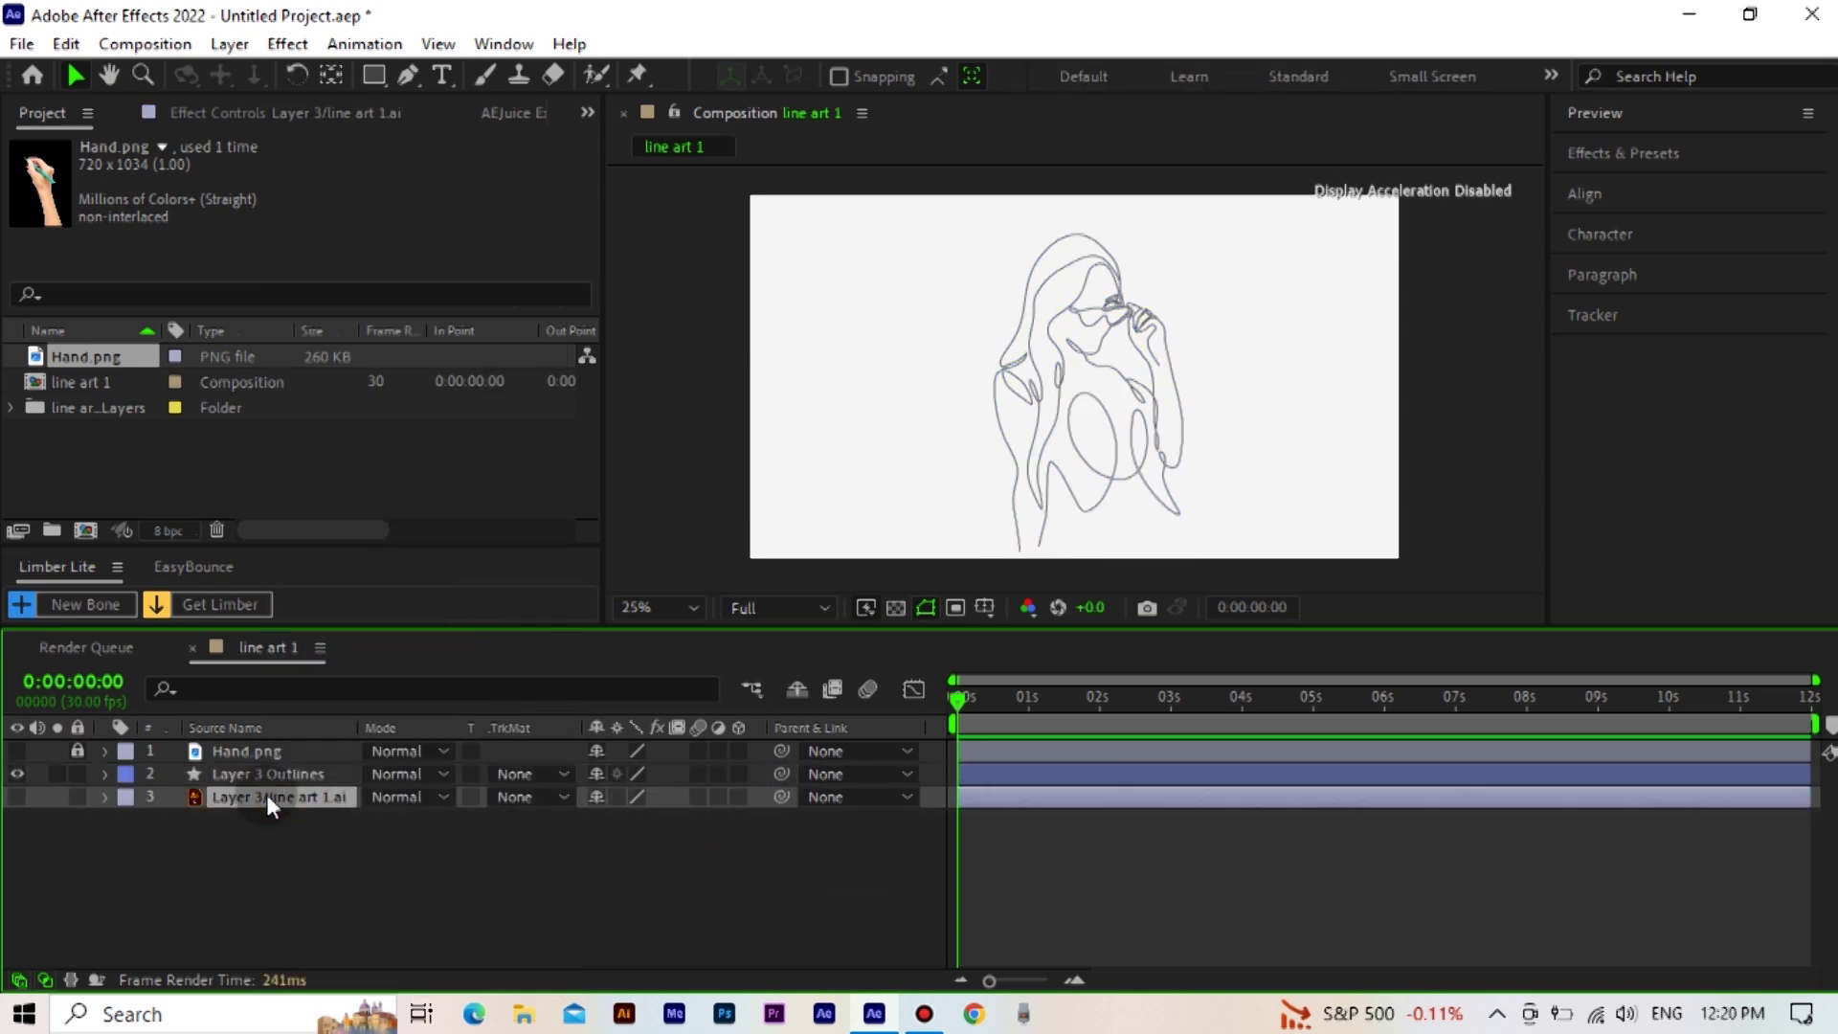
key("Delete")
Add Trim Paths to the Layer 3 Outlines shape layer and expand its properties
left_click(262, 773)
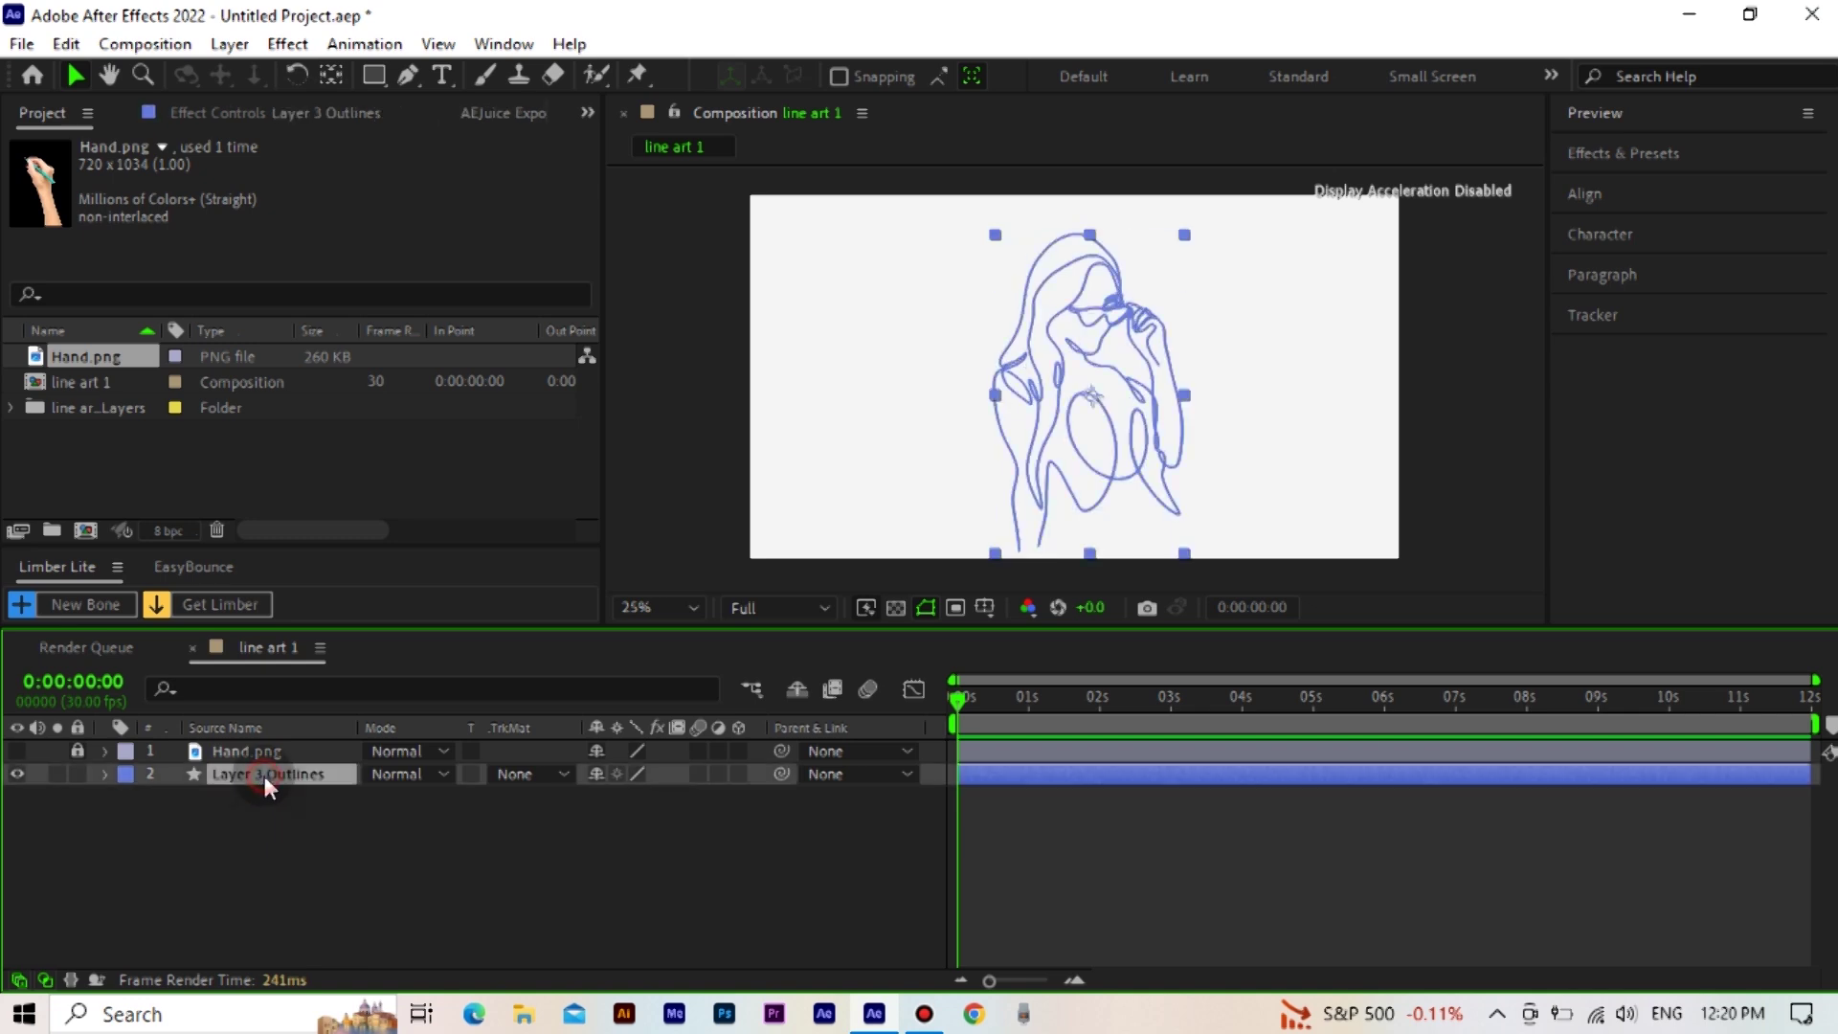
left_click(103, 776)
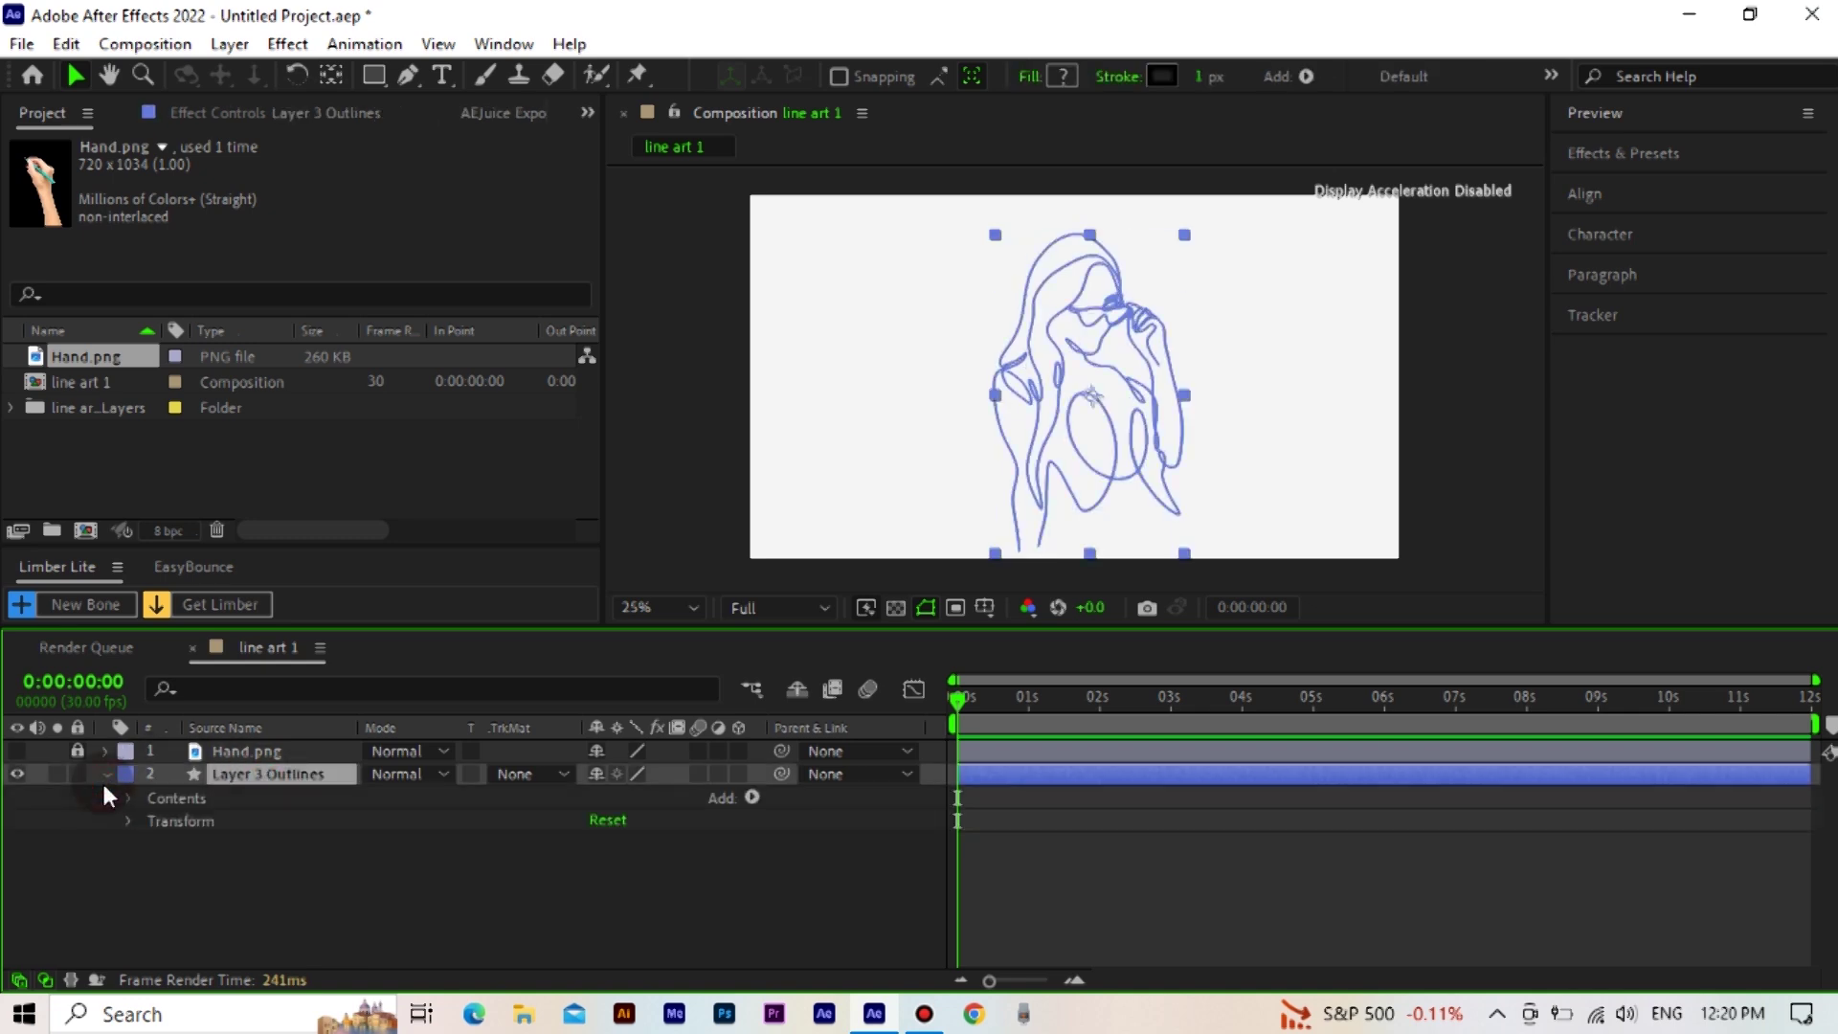
left_click(752, 797)
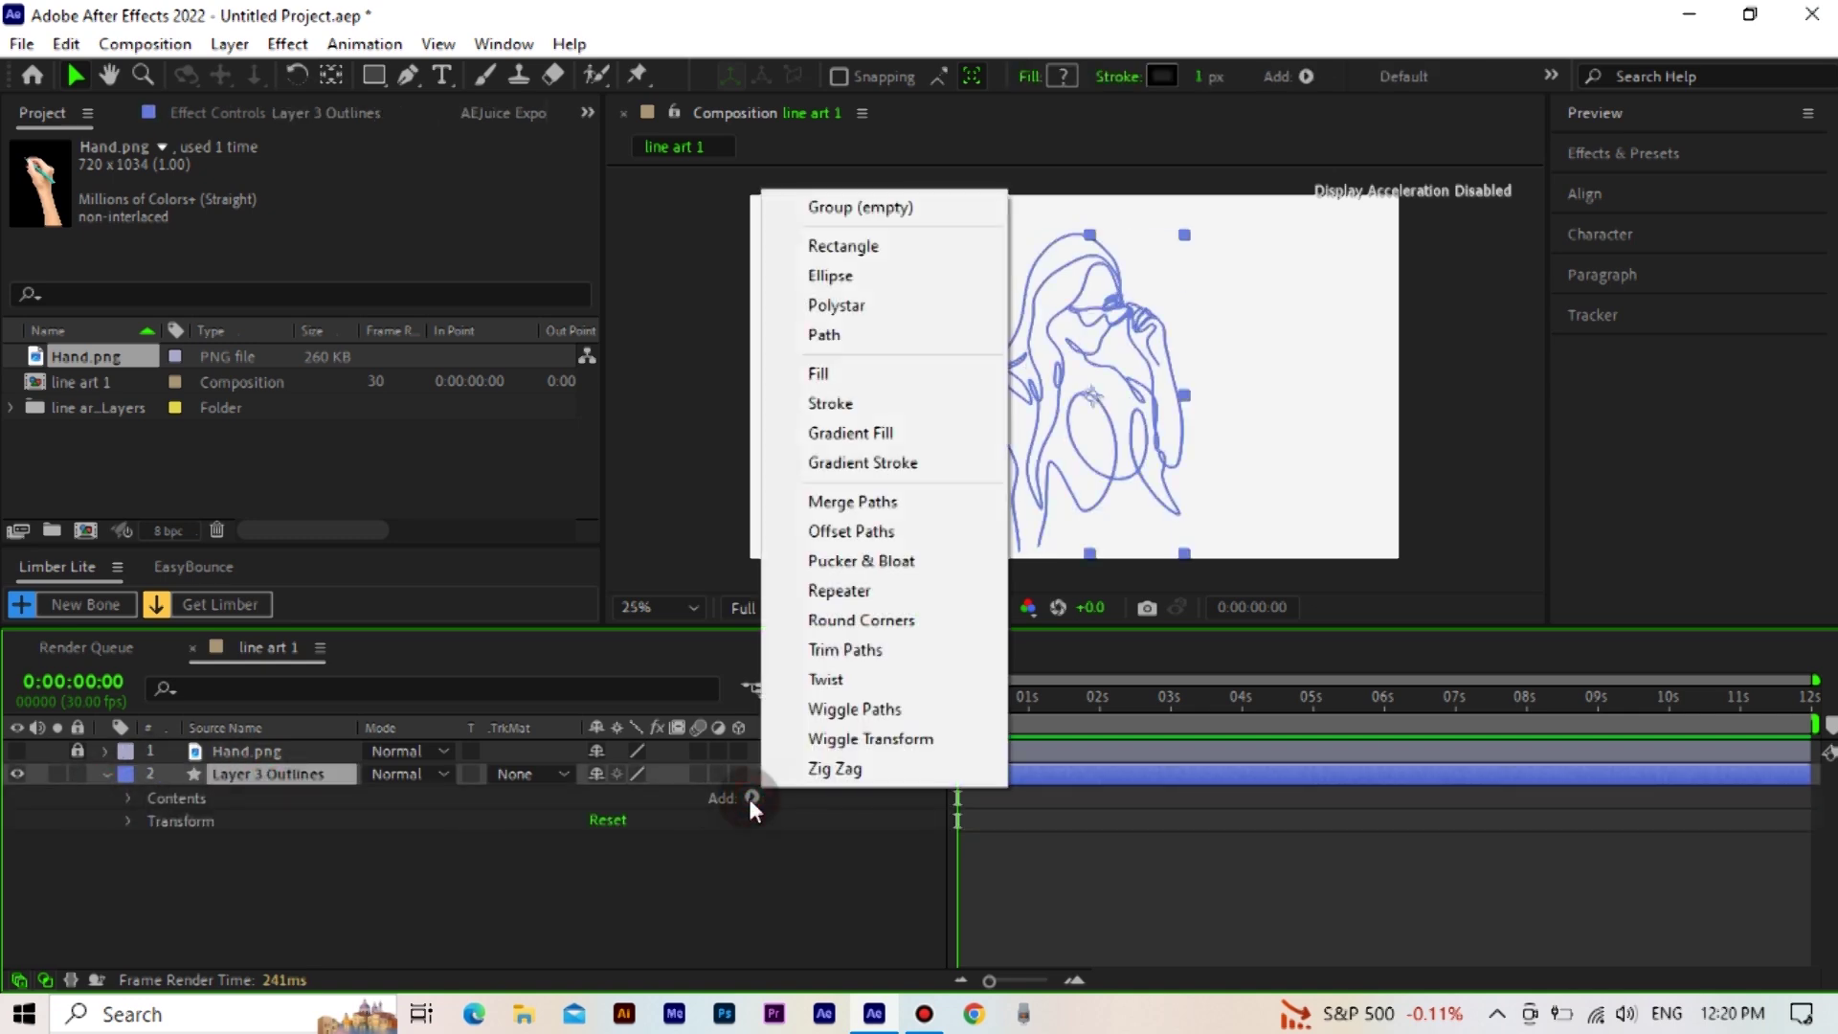
left_click(897, 653)
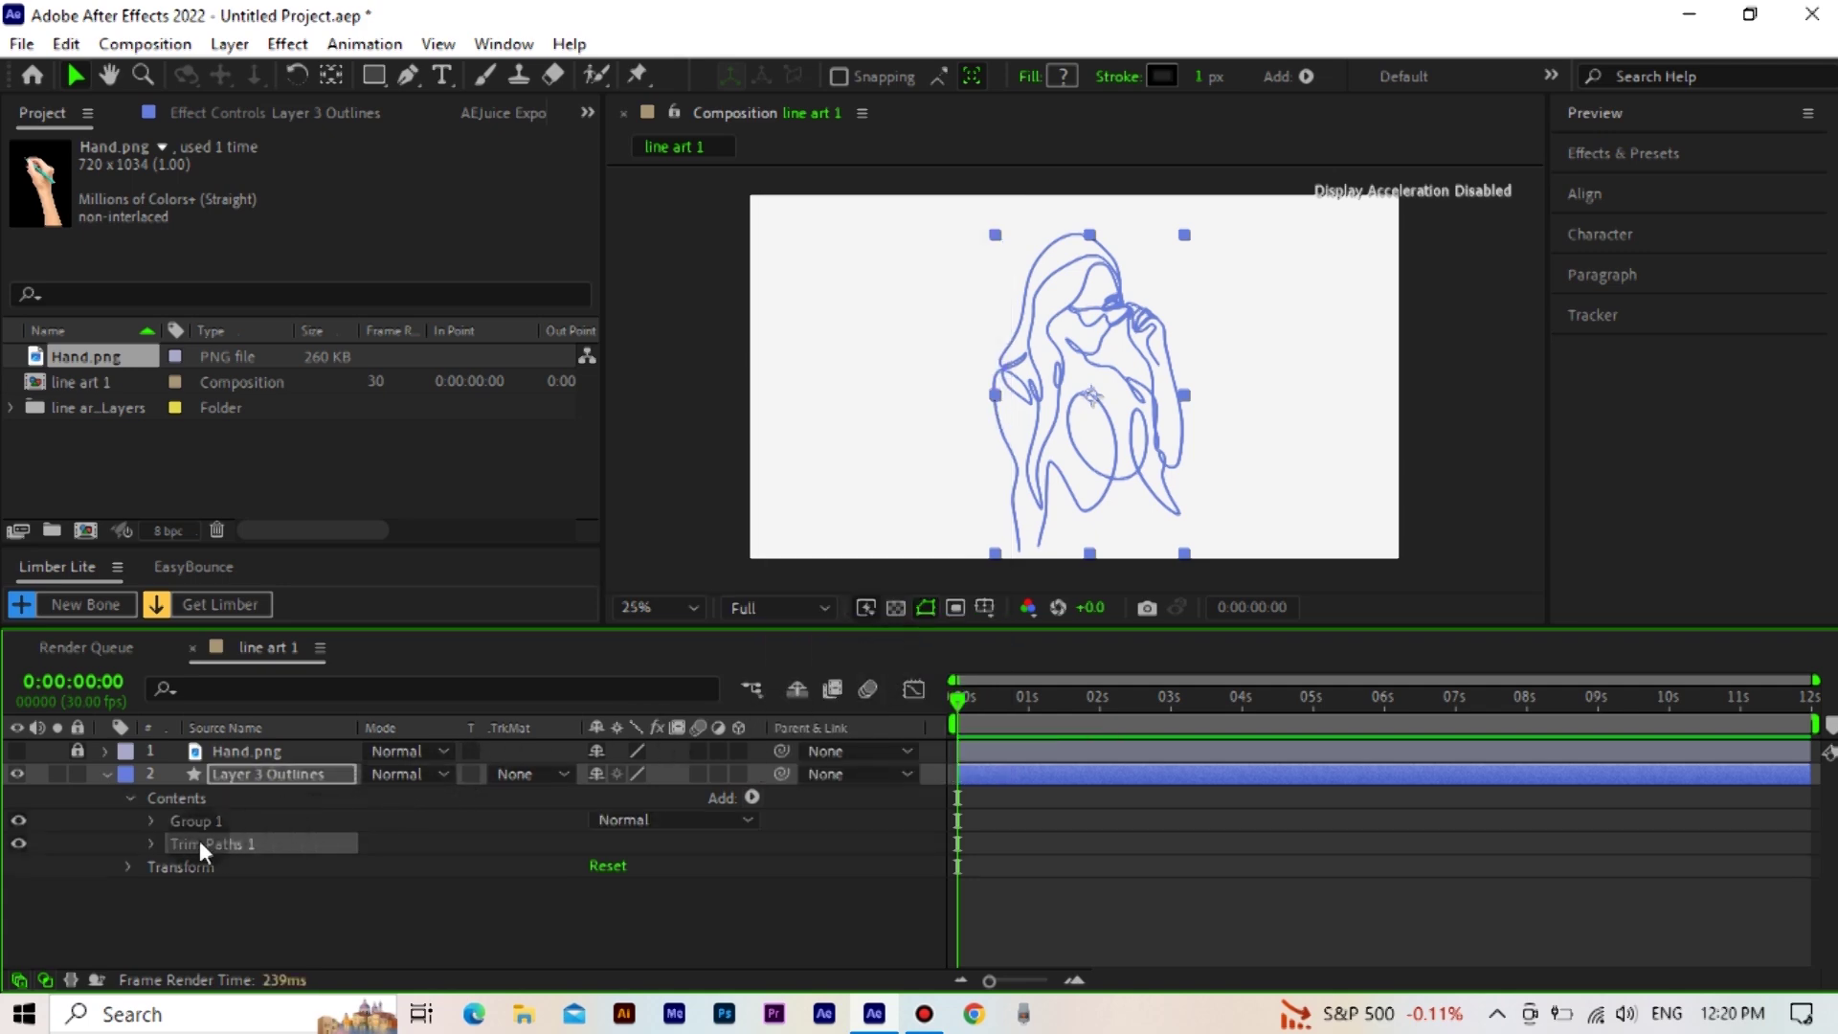
left_click(151, 844)
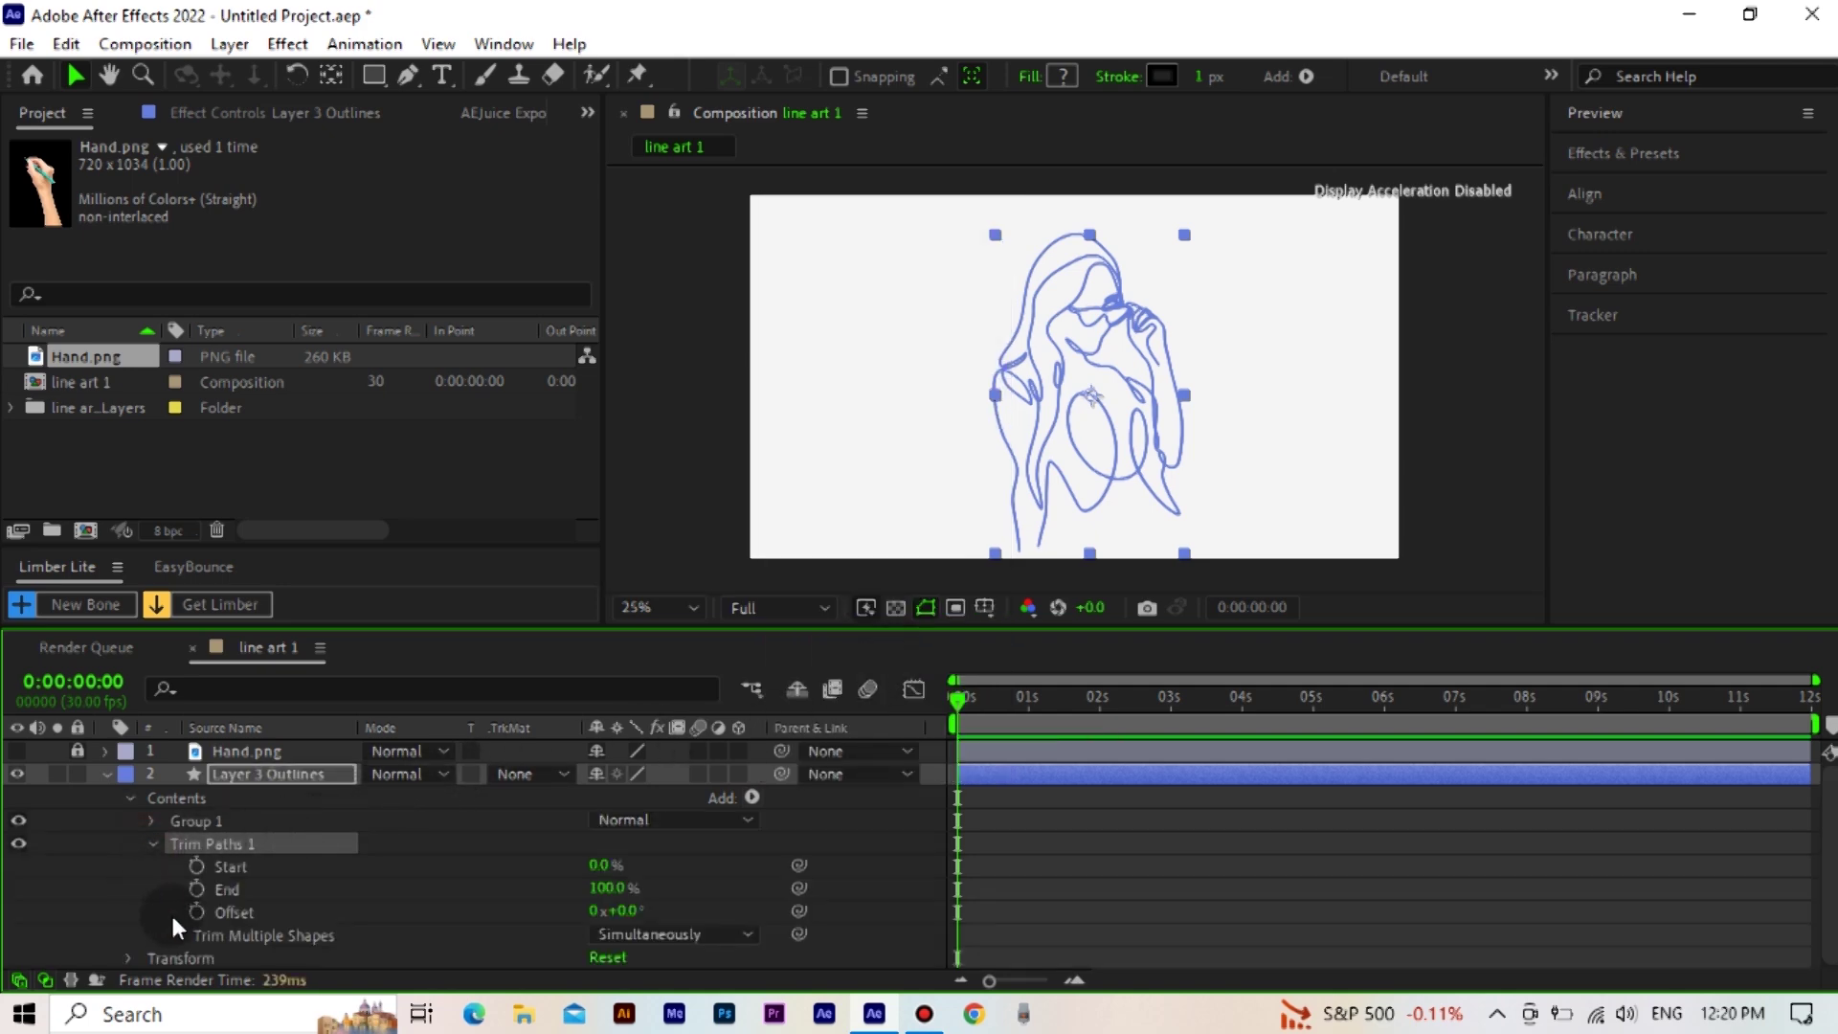
Keyframe the Trim Paths End value at 0% on the first frame and 100% at 5 seconds
left_click_drag(601, 897, 115, 924)
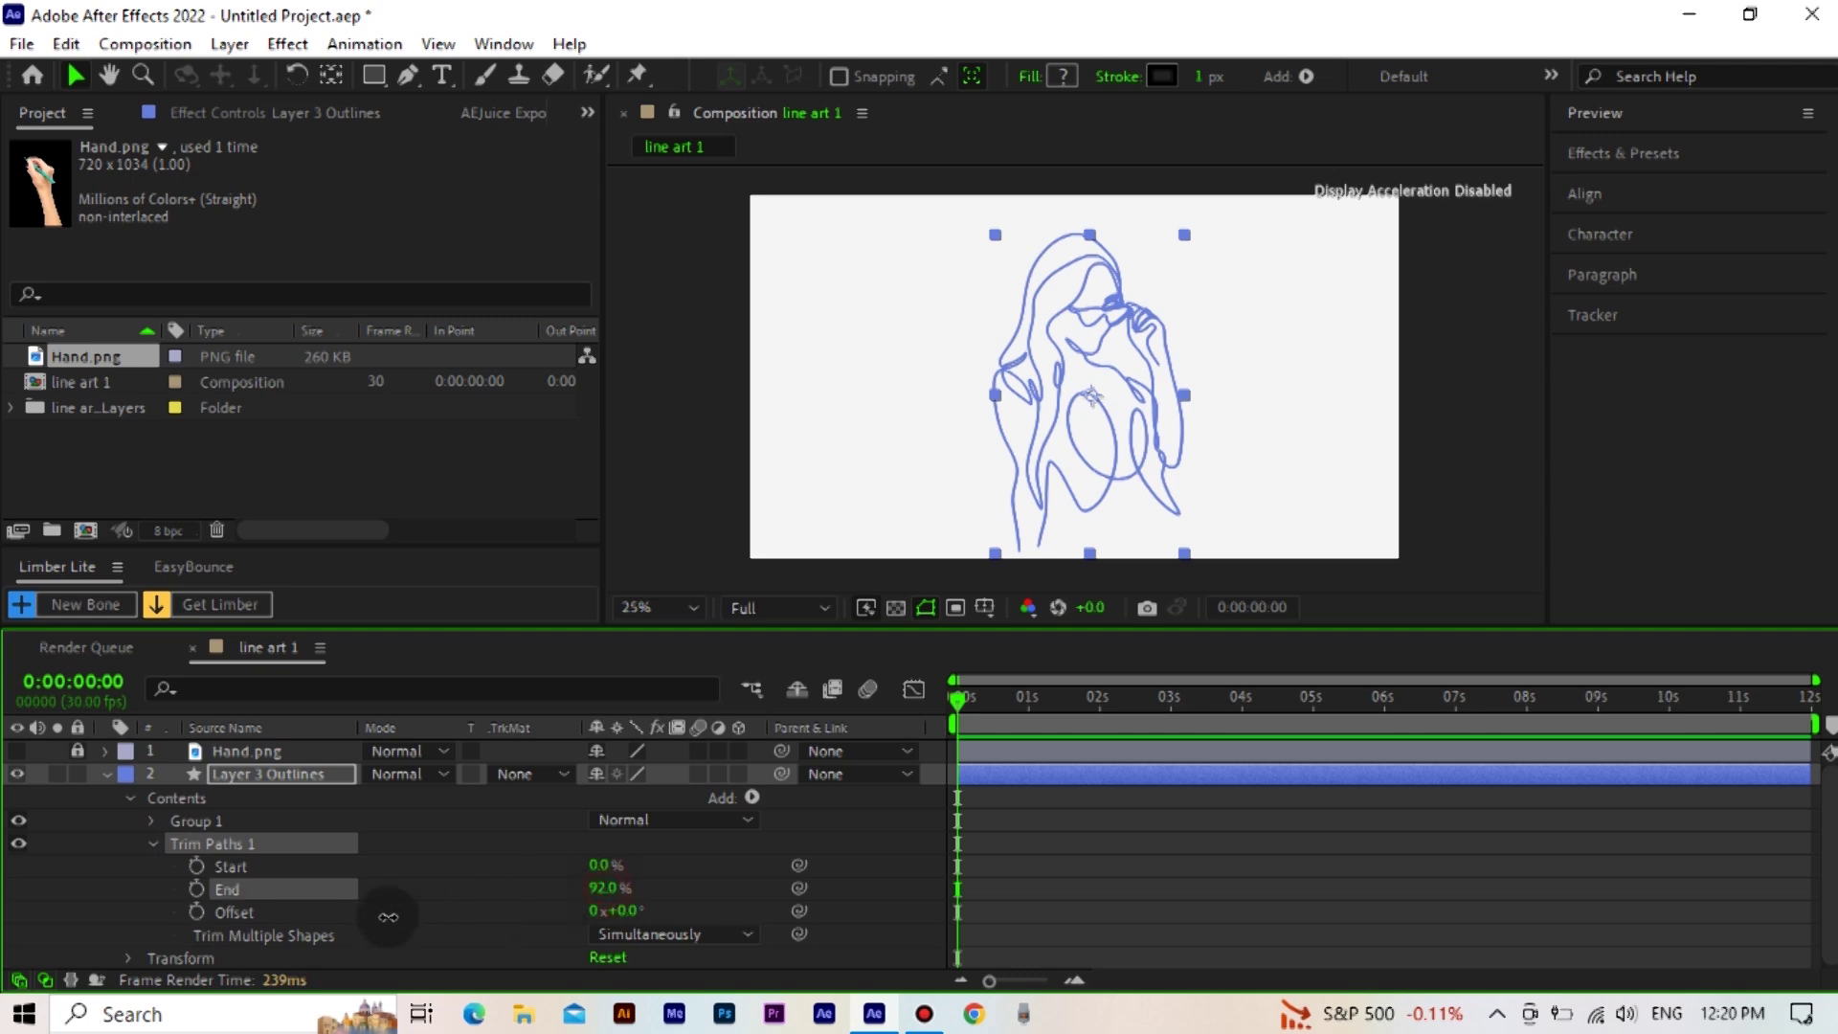
left_click(197, 882)
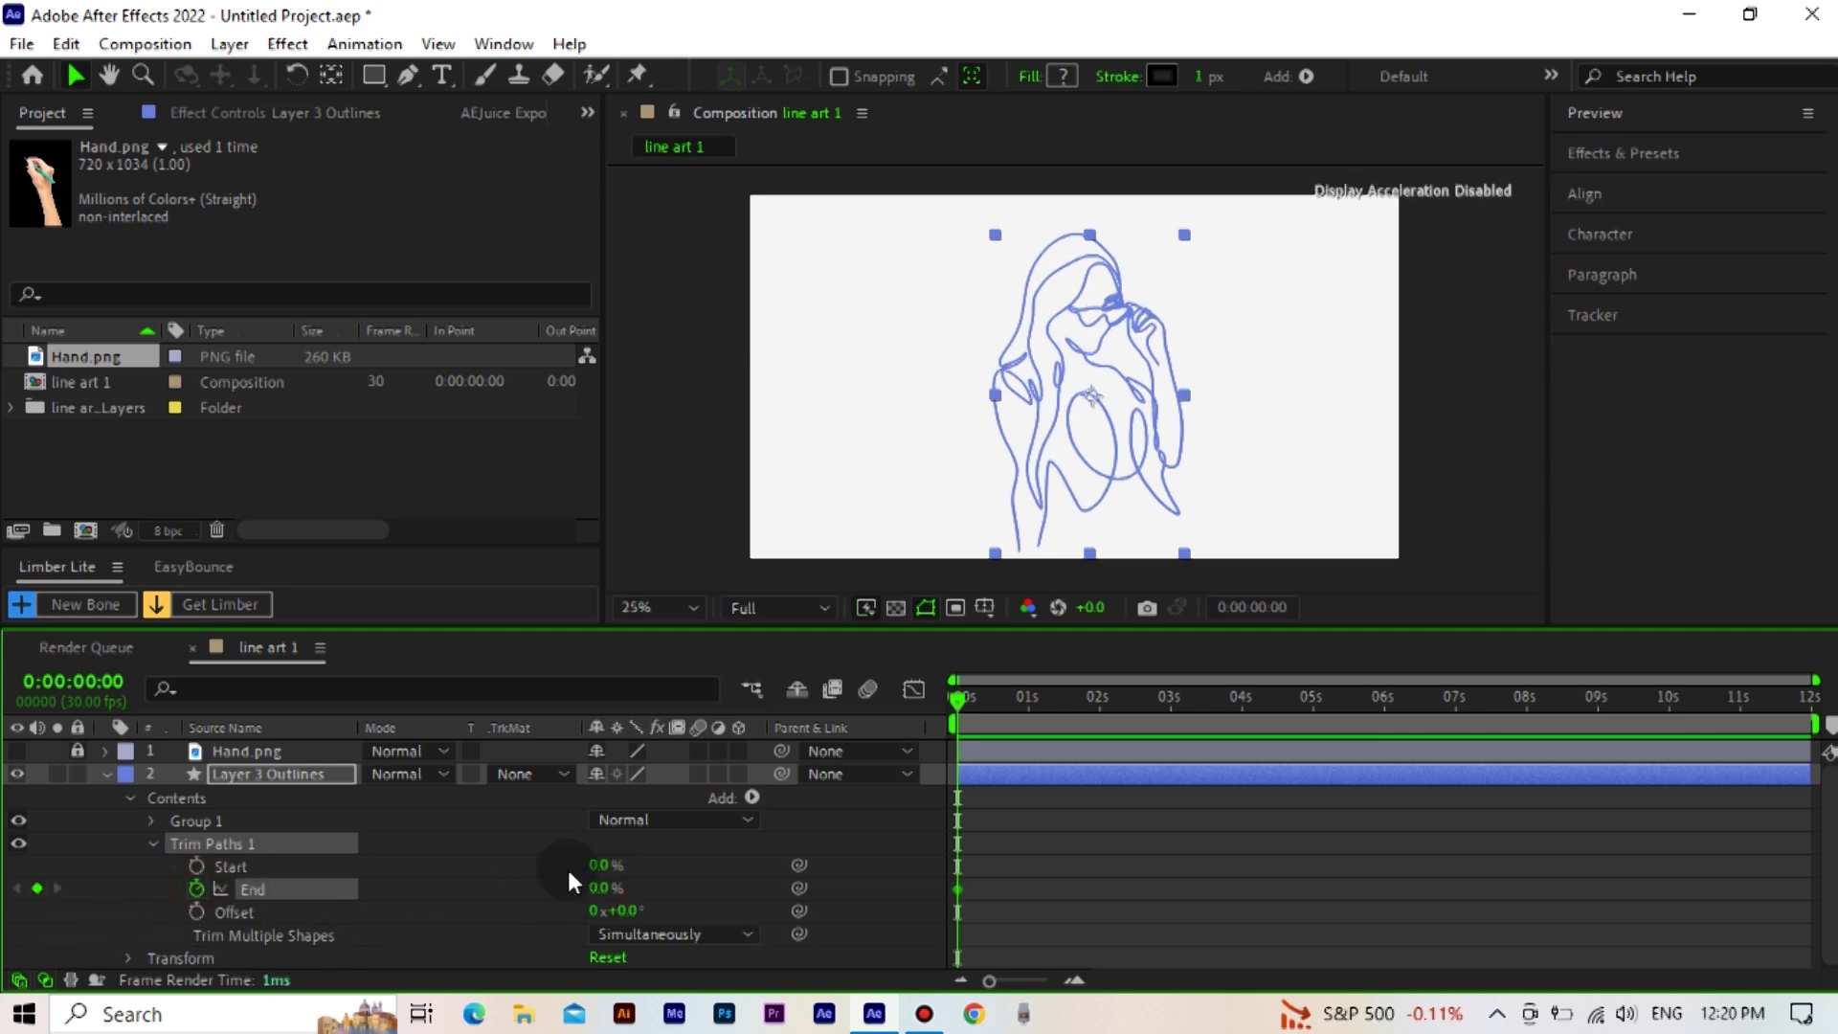
left_click(1312, 706)
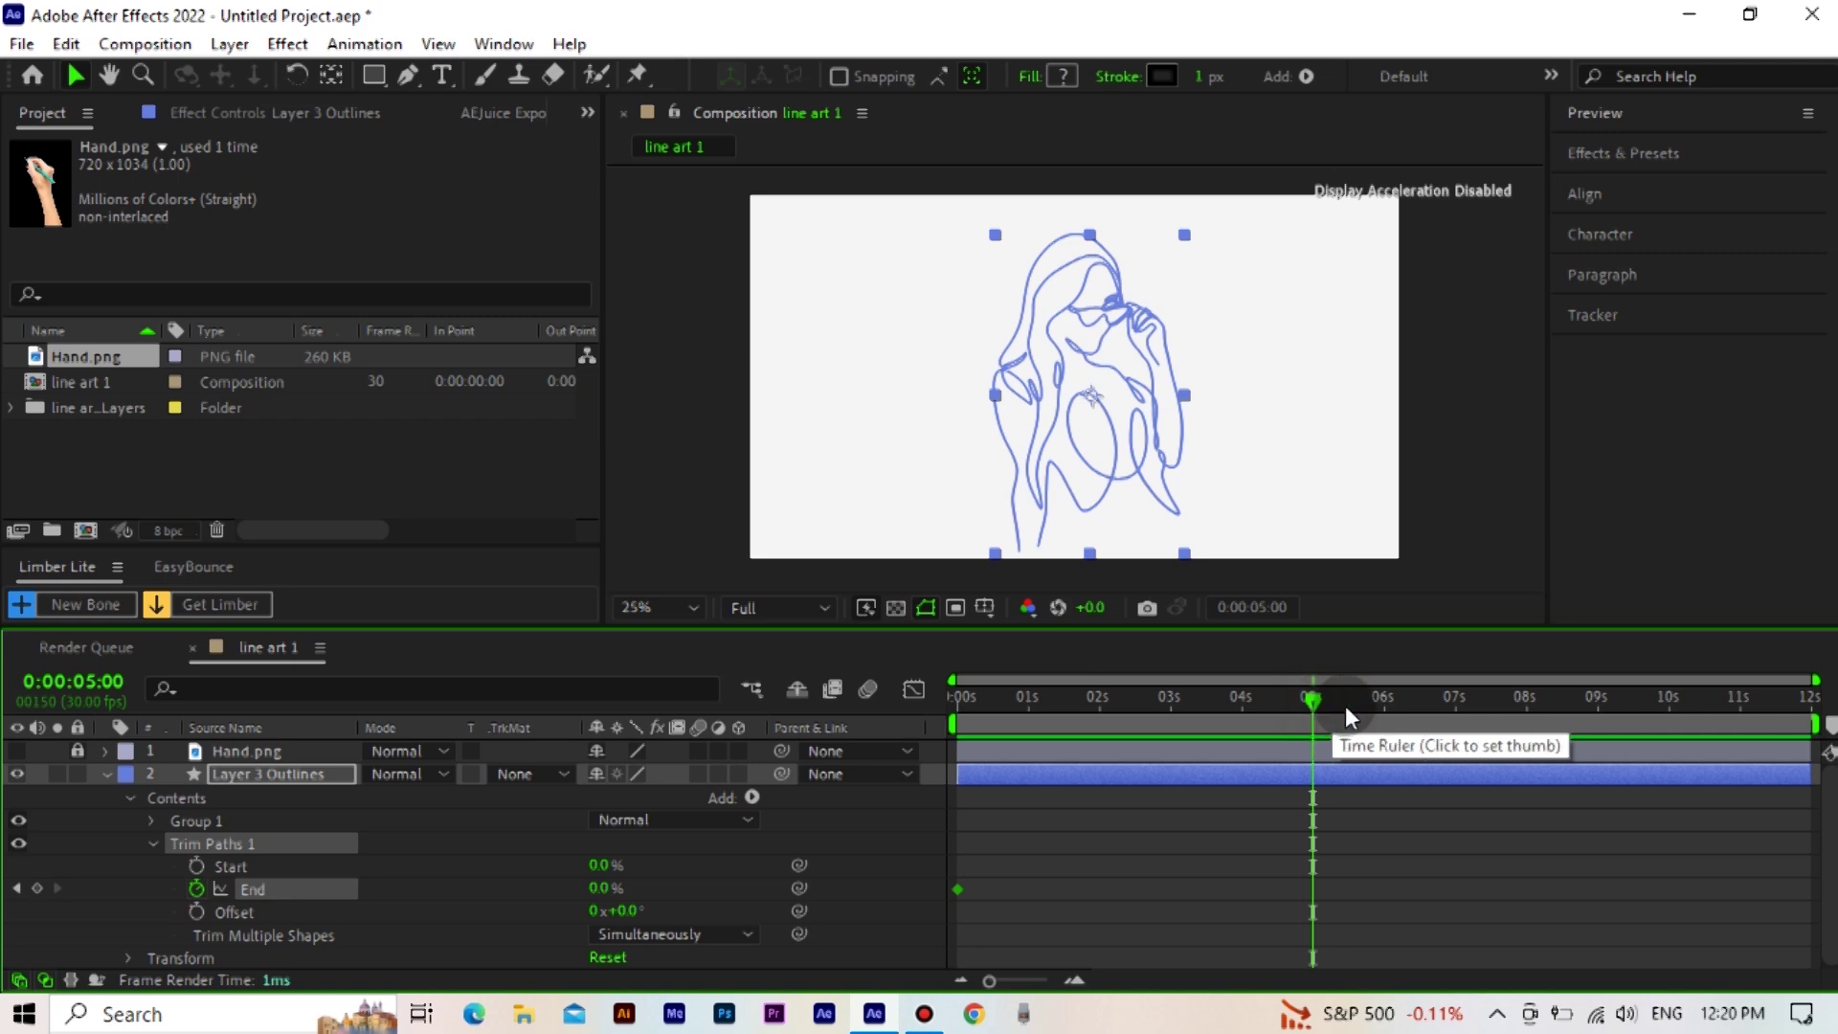
left_click_drag(606, 888, 1360, 881)
left_click(1375, 879)
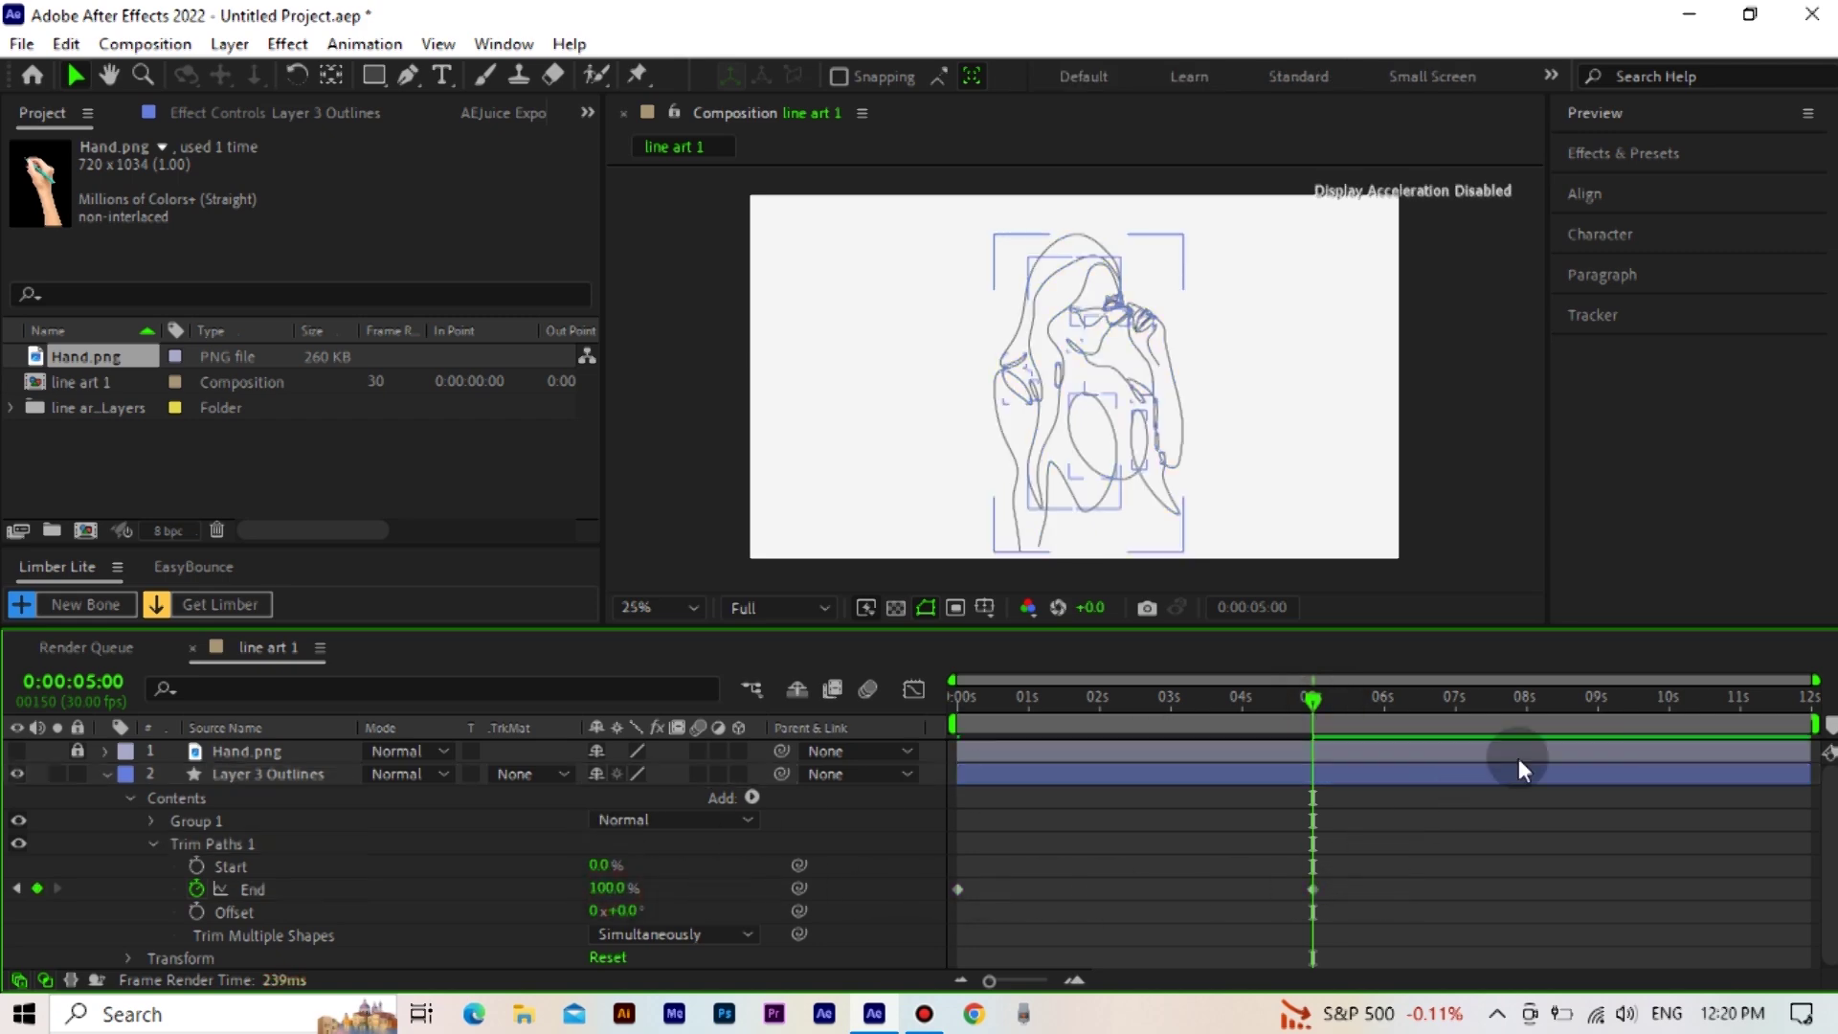
Shorten the work area to about 6 seconds and preview the line-drawing animation from the first frame
left_click_drag(1686, 756, 1393, 765)
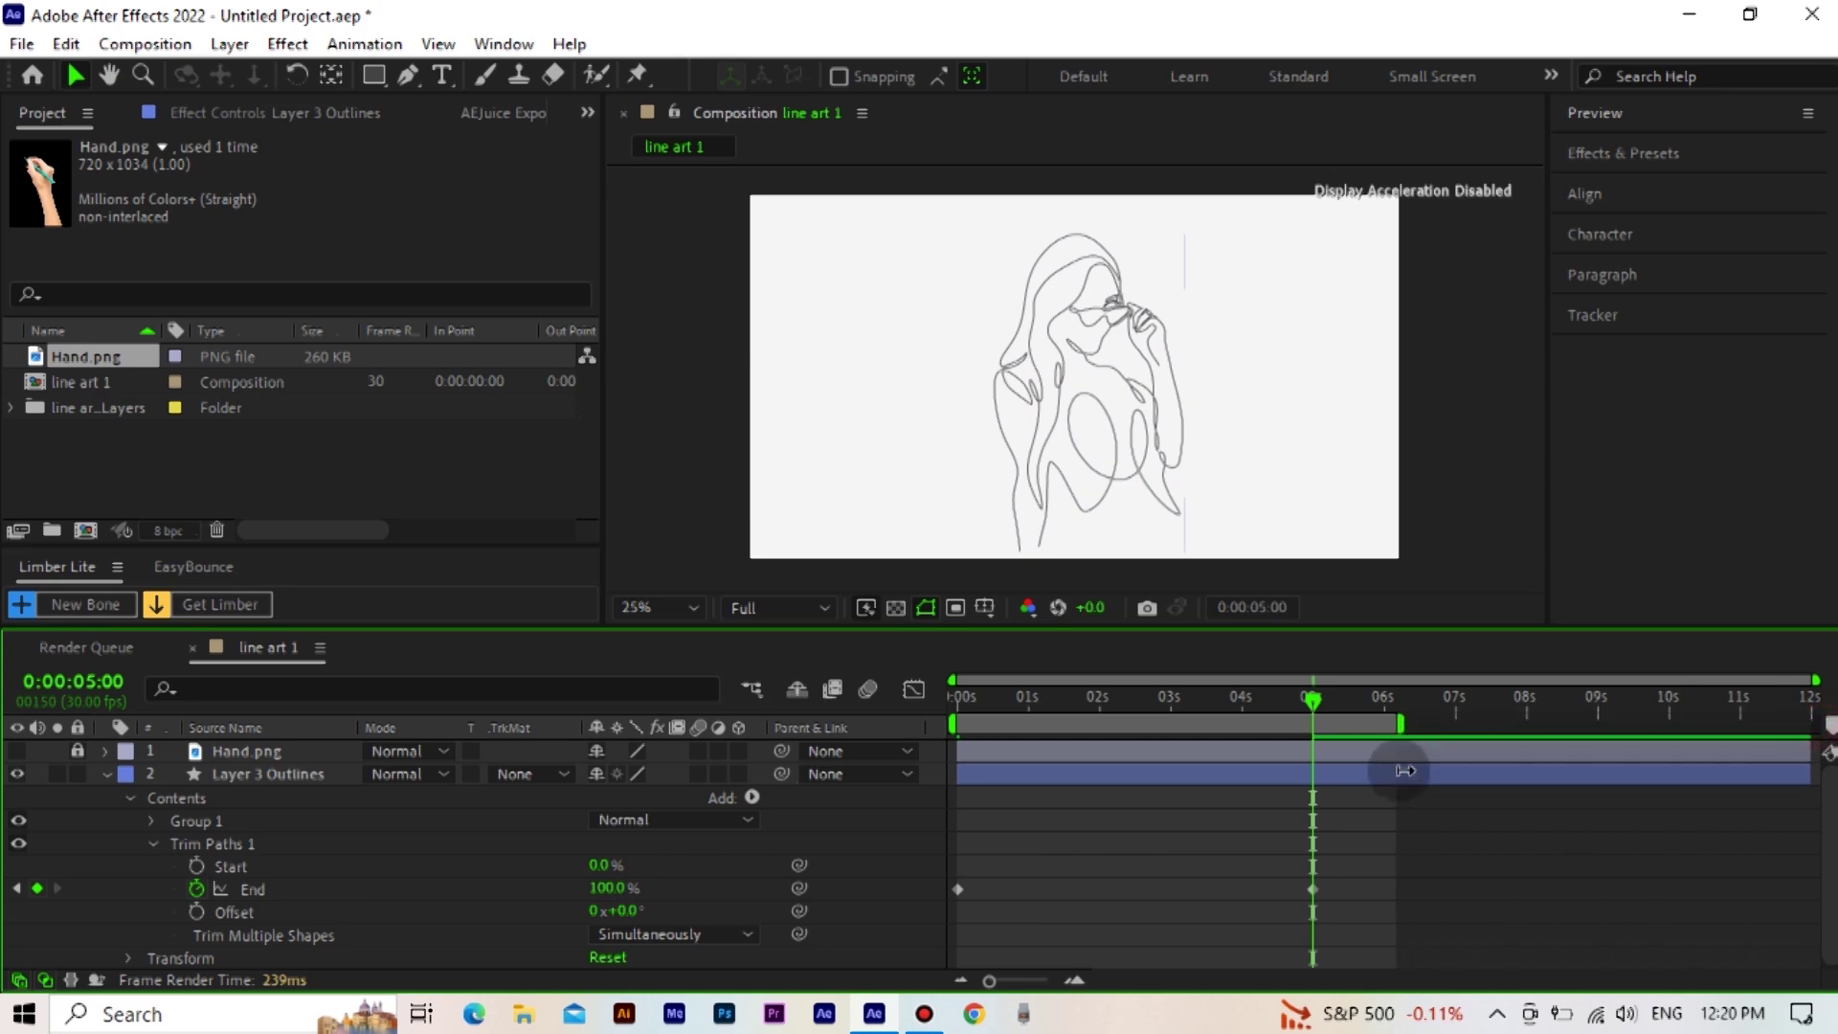
left_click_drag(1089, 696, 957, 697)
key("space")
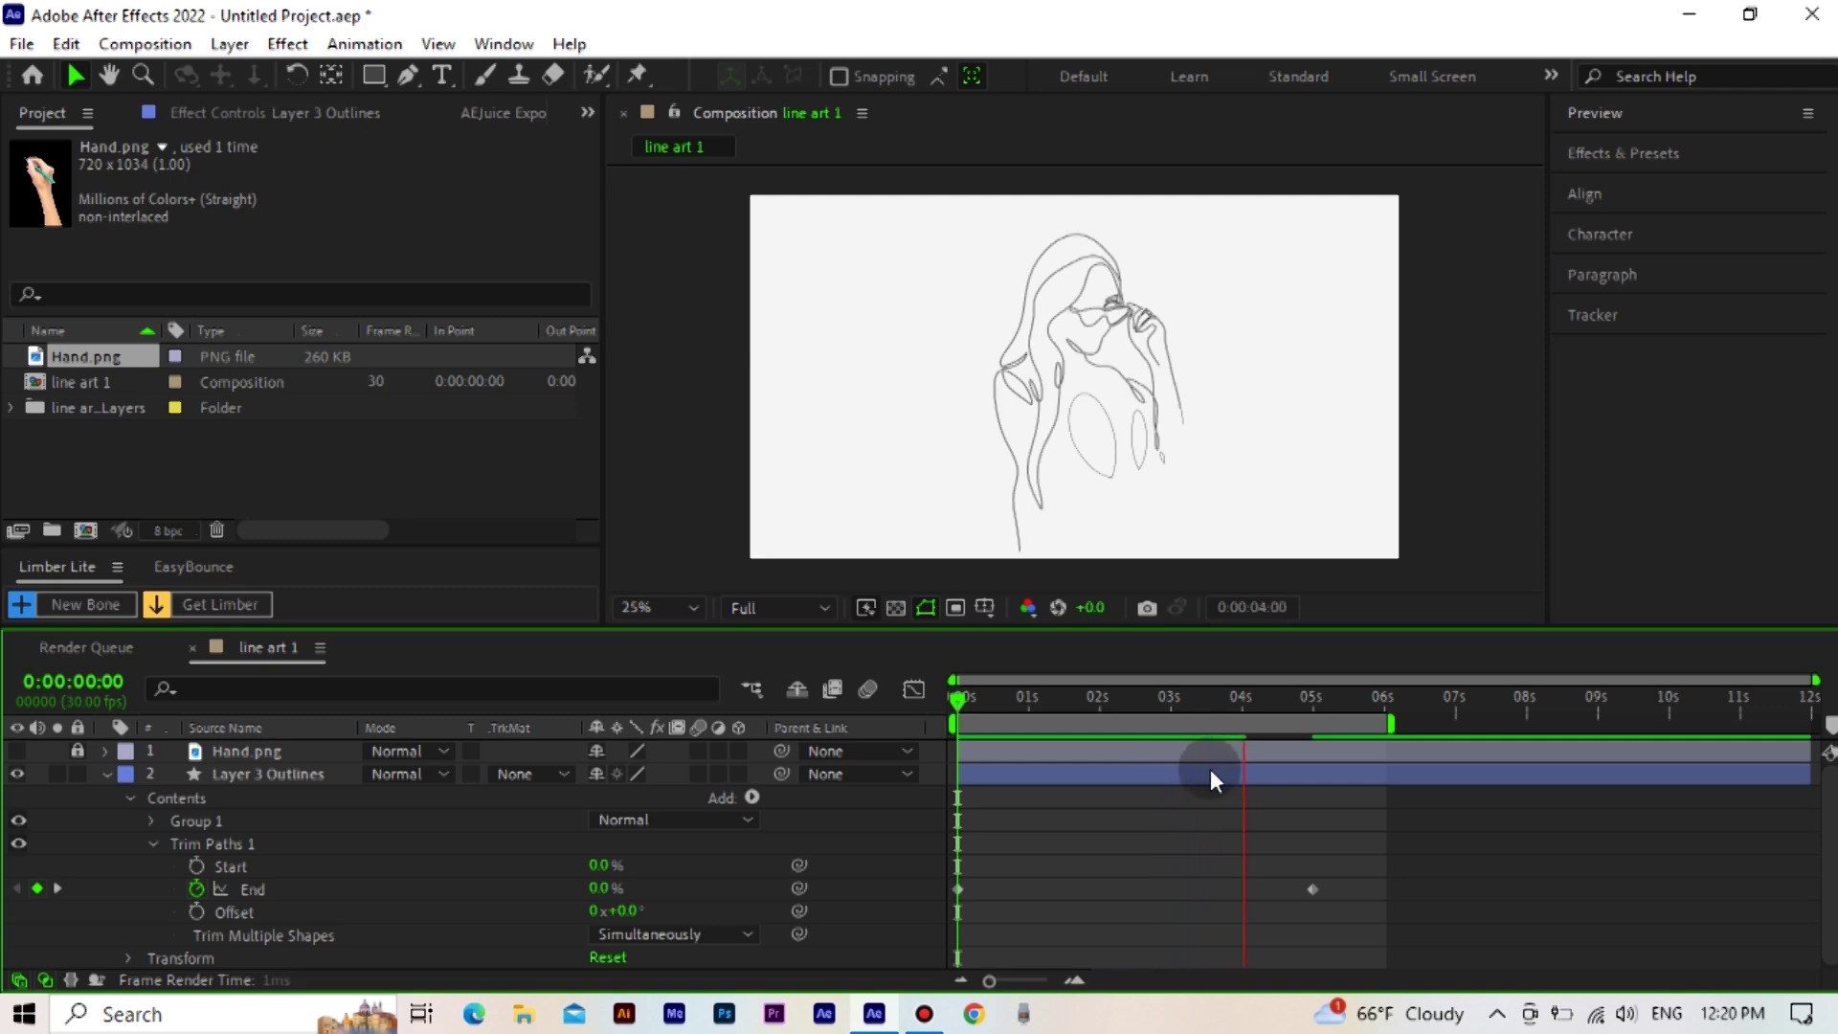
left_click_drag(1066, 706, 948, 722)
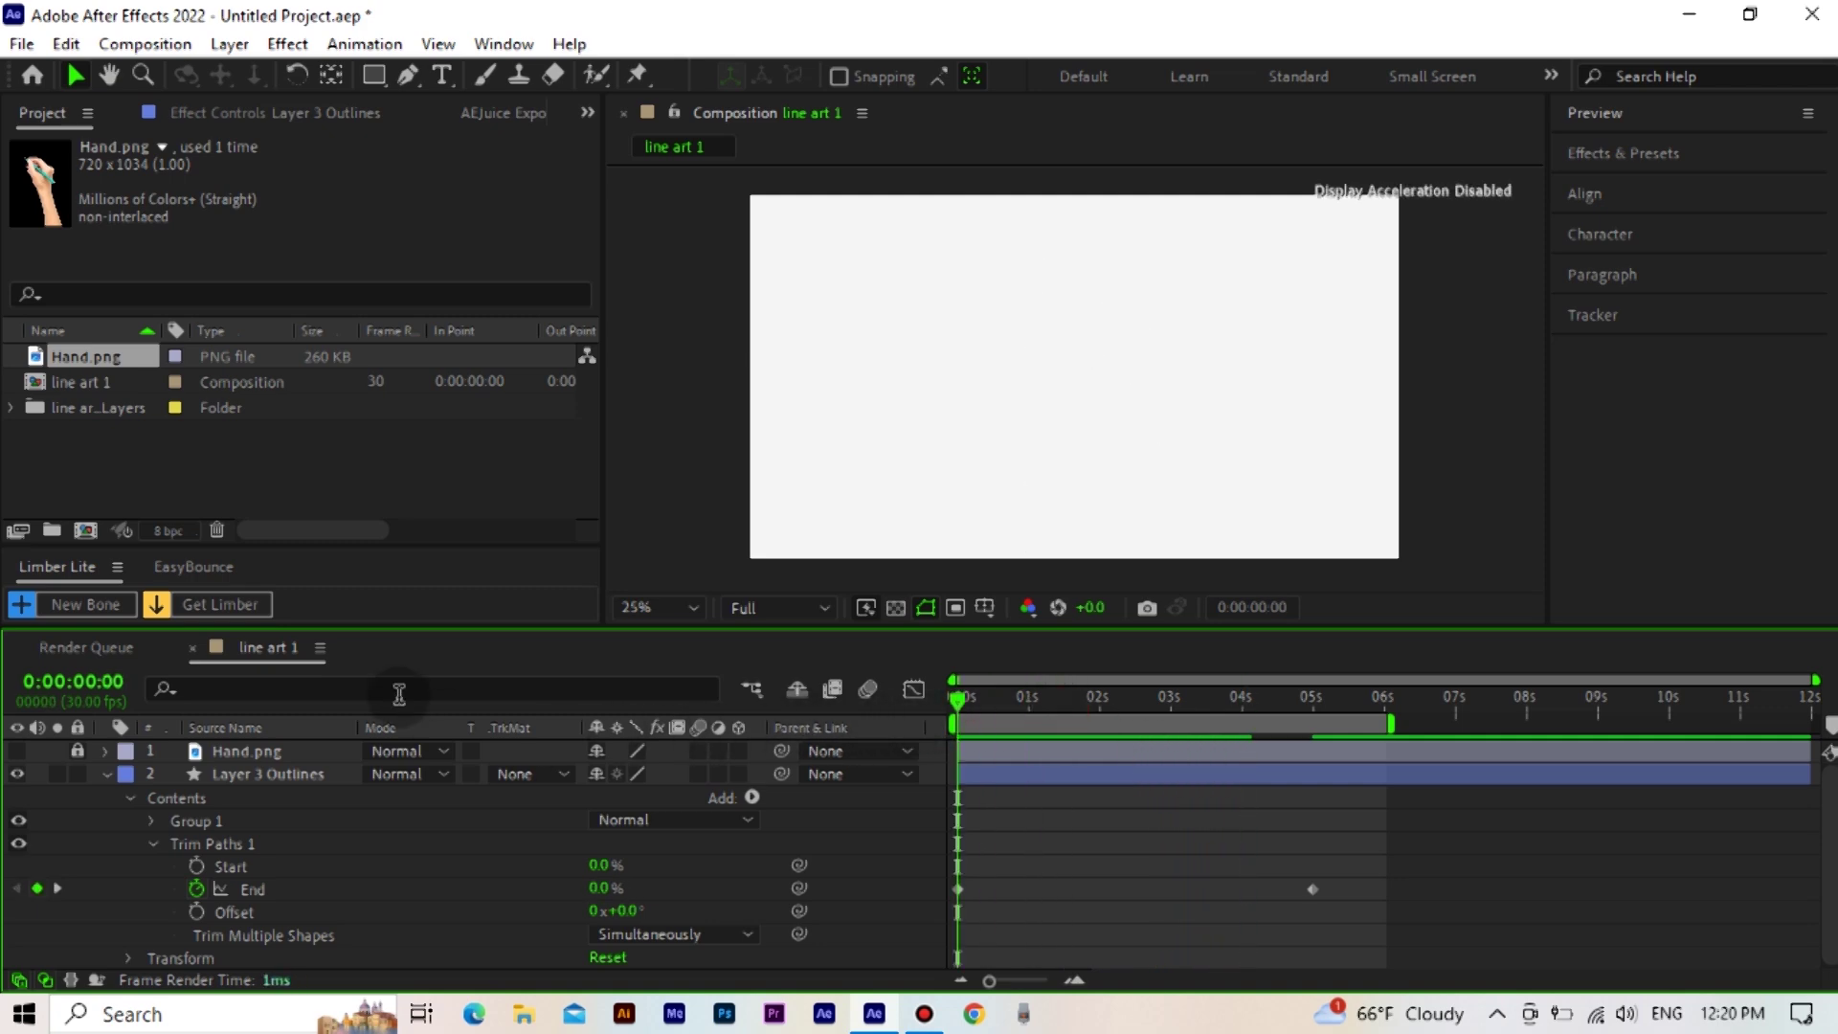
Unlock the Hand.png layer, make it visible again and select it
left_click(104, 751)
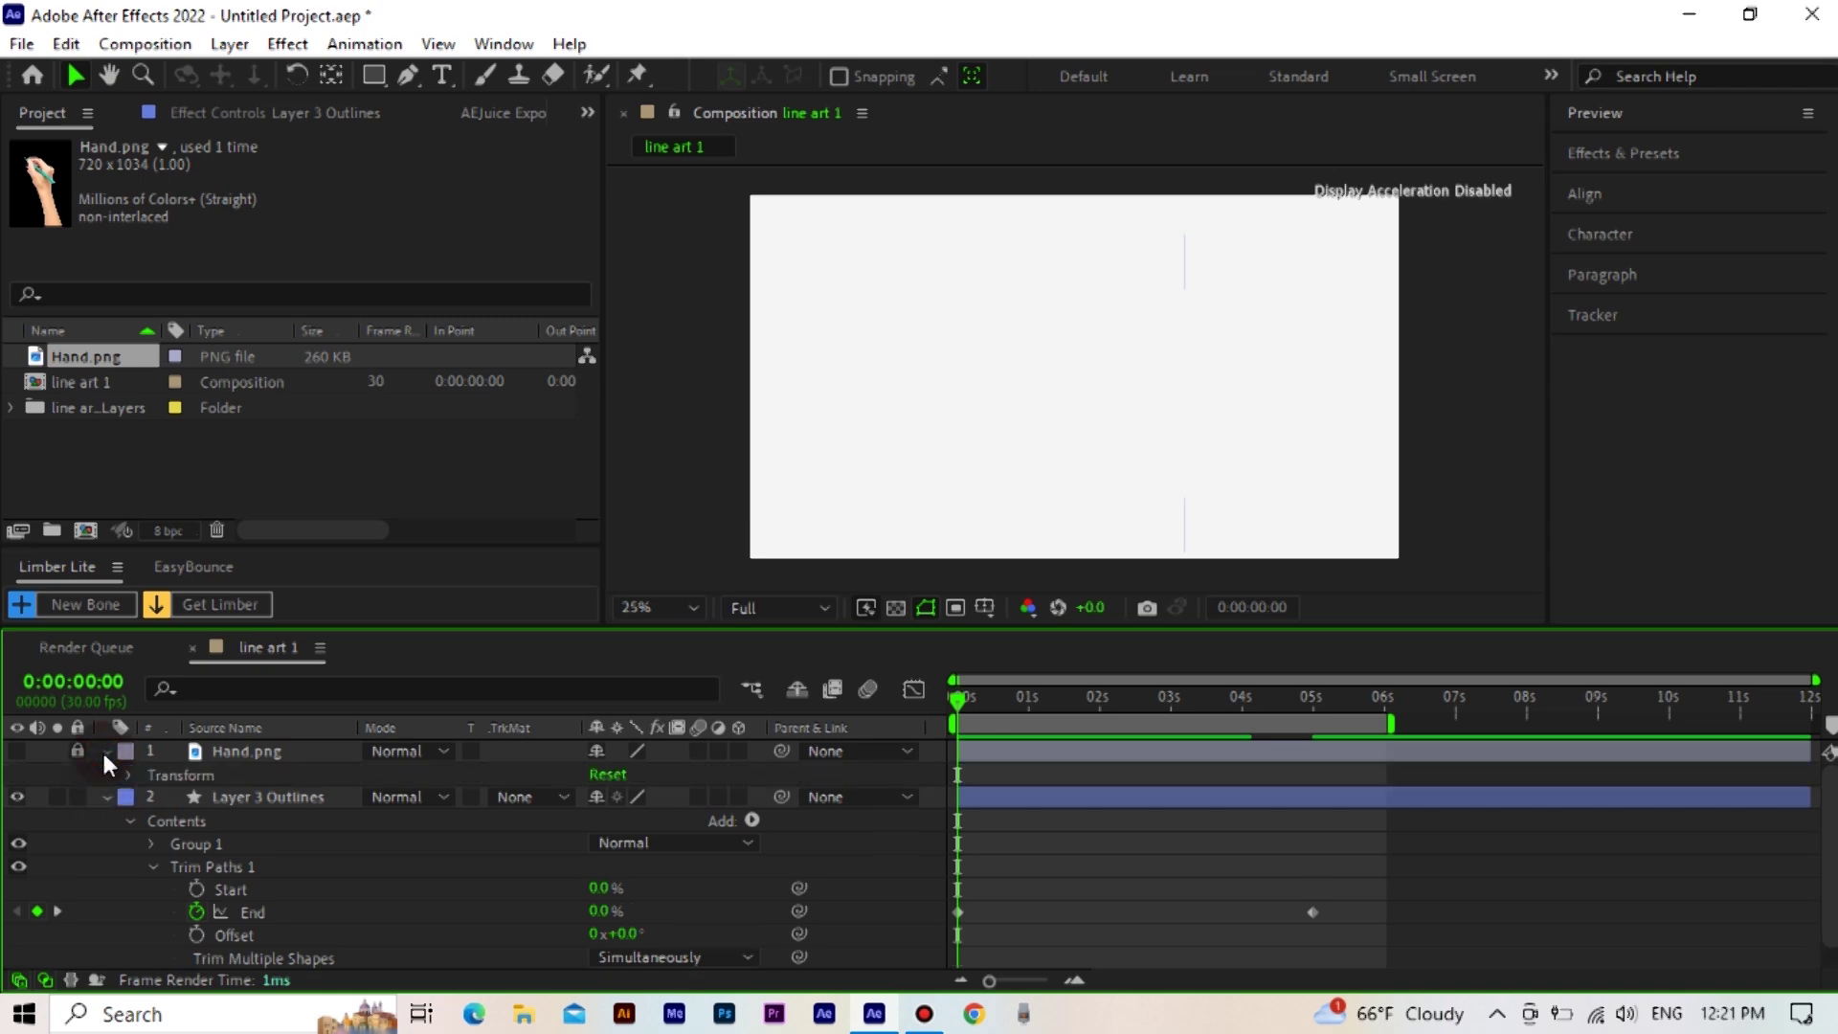
left_click(79, 750)
left_click(17, 750)
left_click(251, 751)
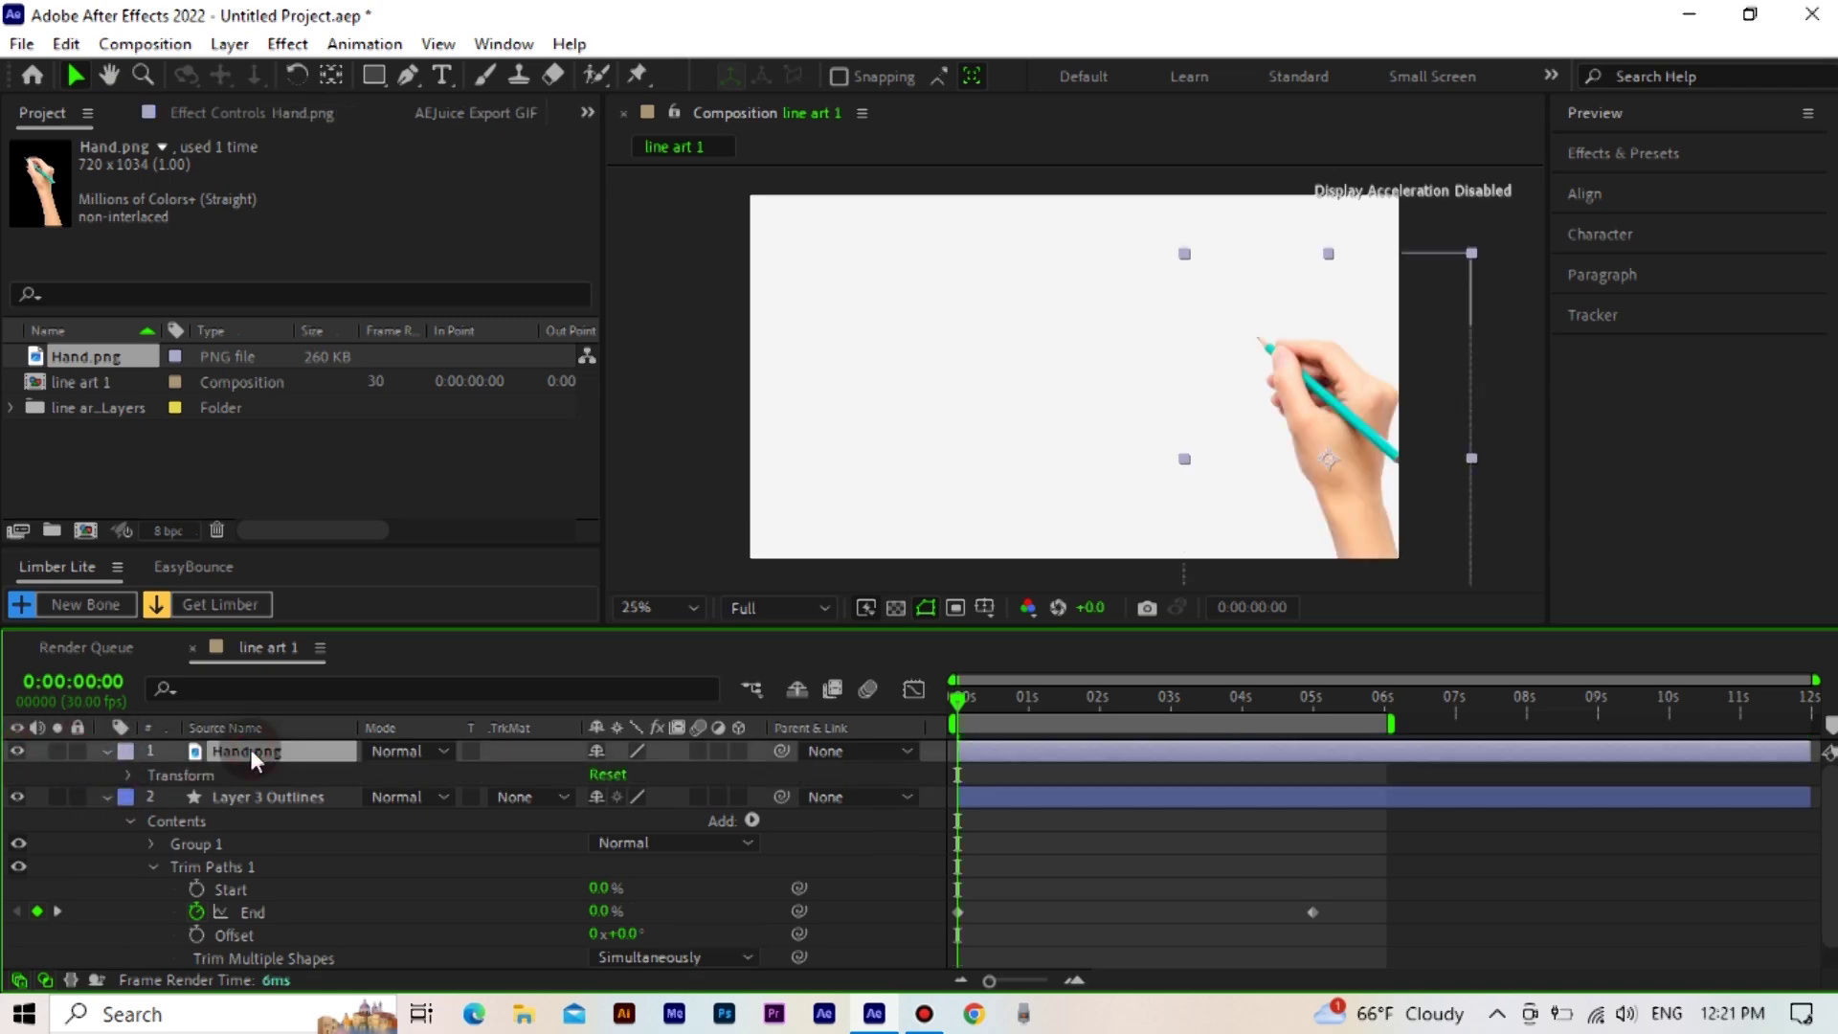
Set a Position keyframe for Hand.png on the first frame and display only the layer's Position property
left_click(128, 773)
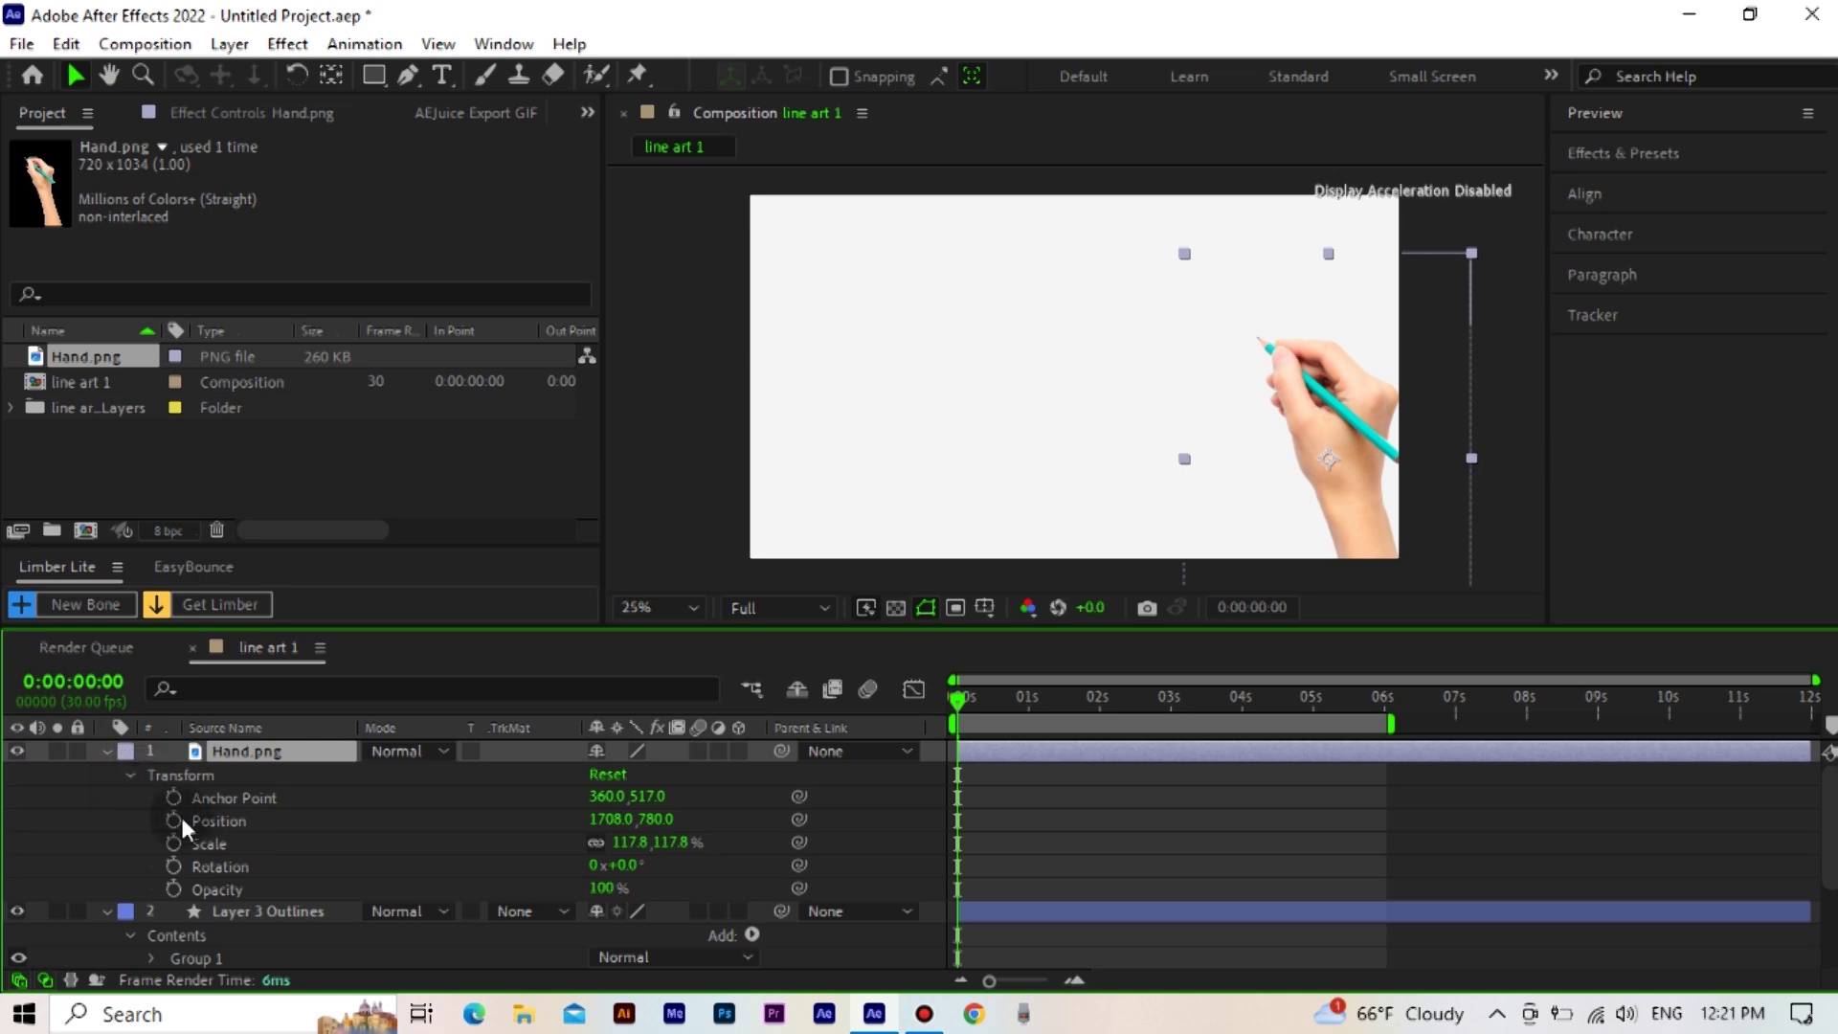
left_click(173, 820)
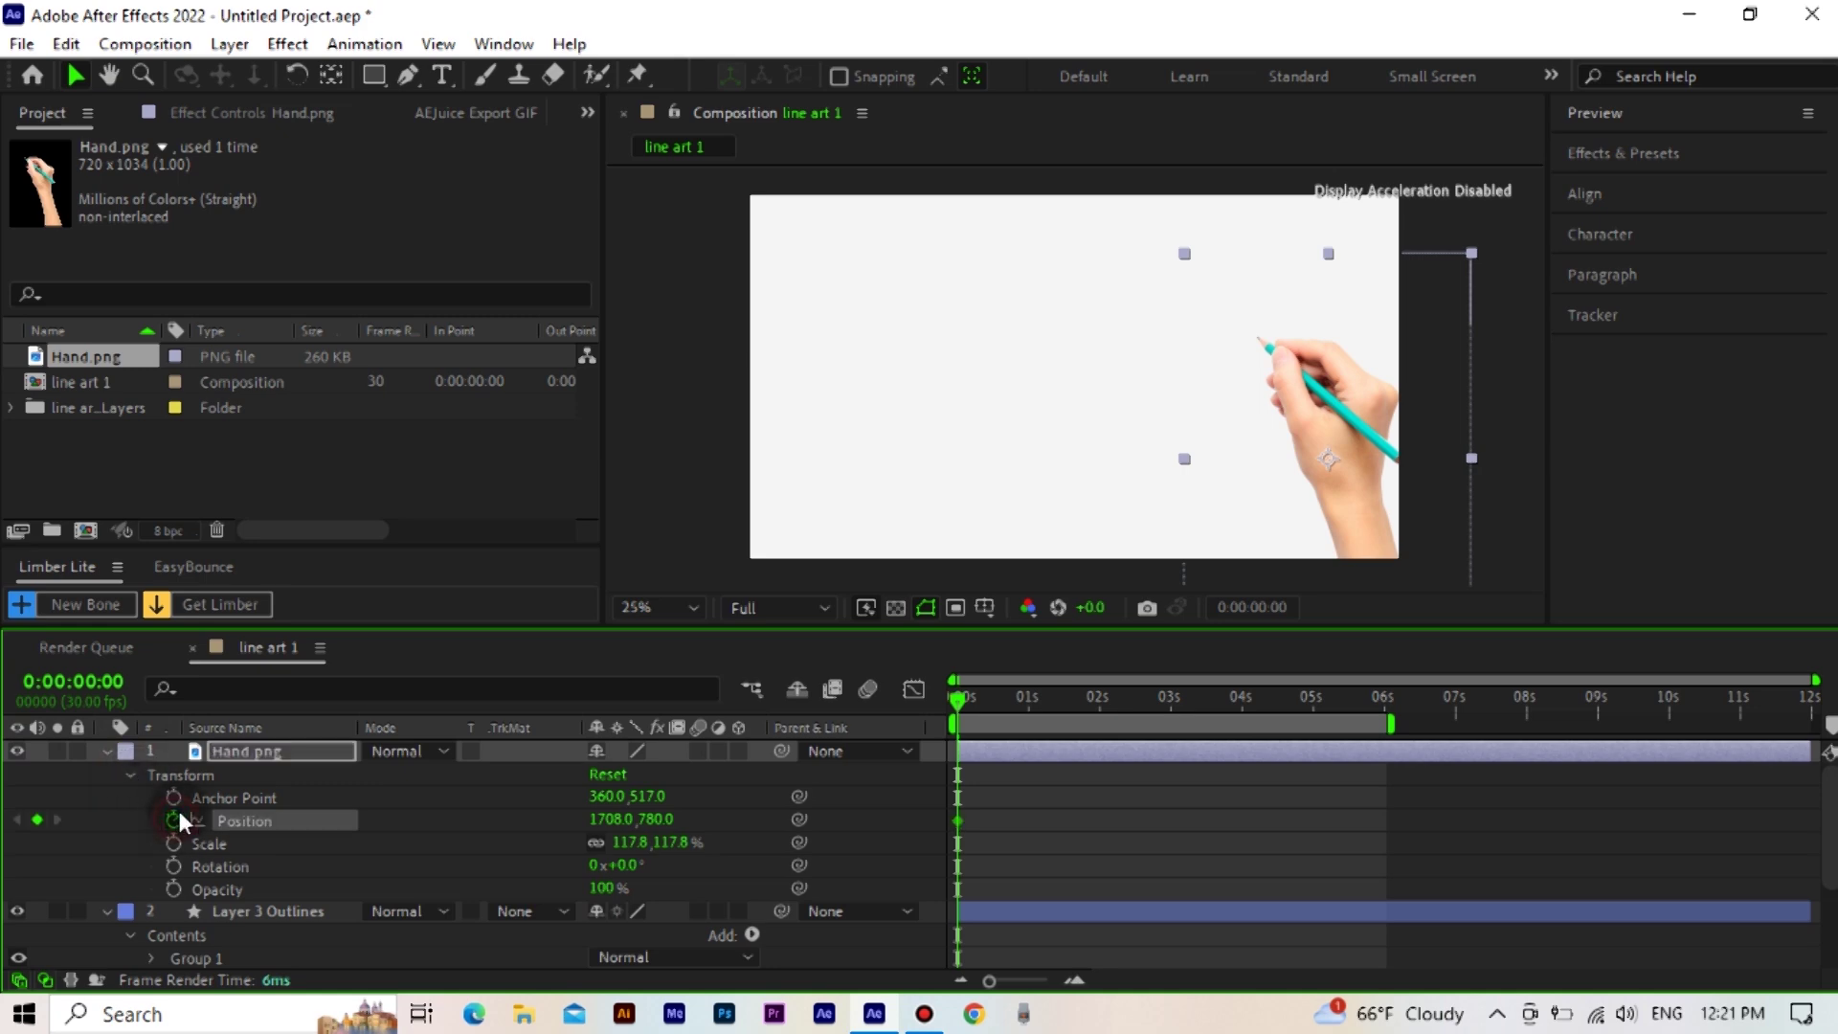
left_click(106, 750)
left_click(258, 753)
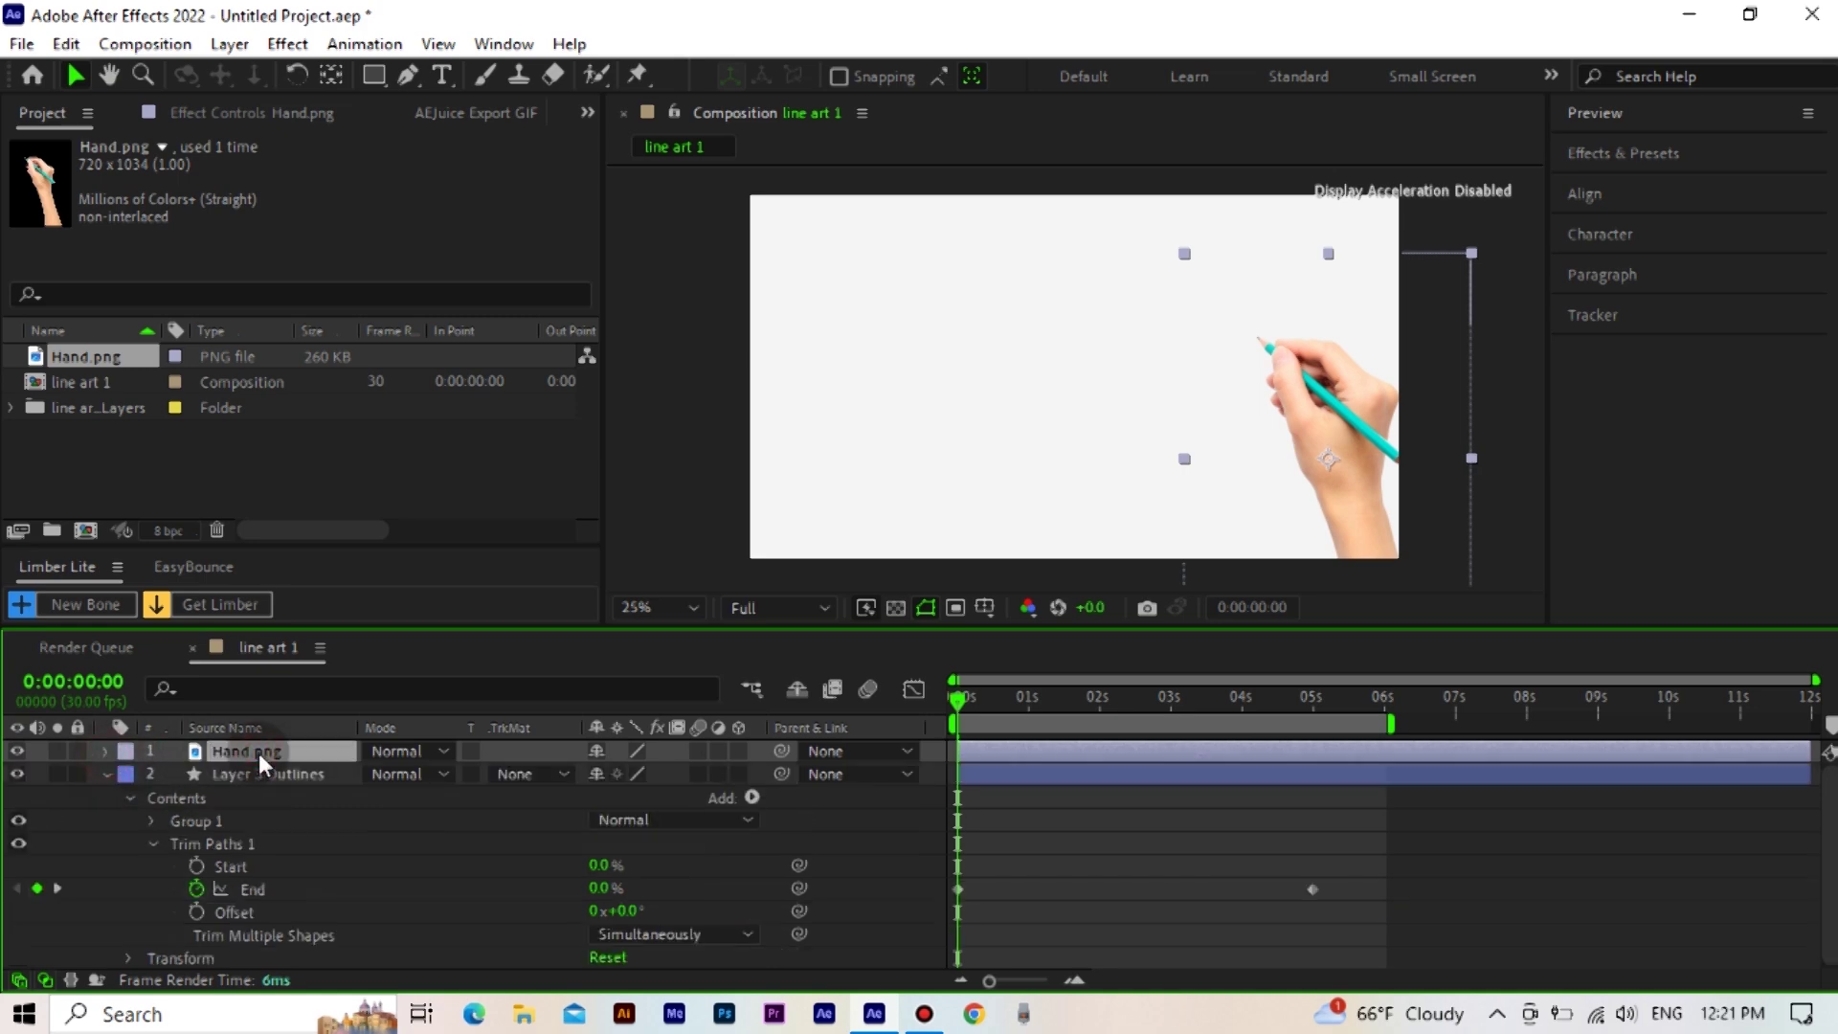
key("p")
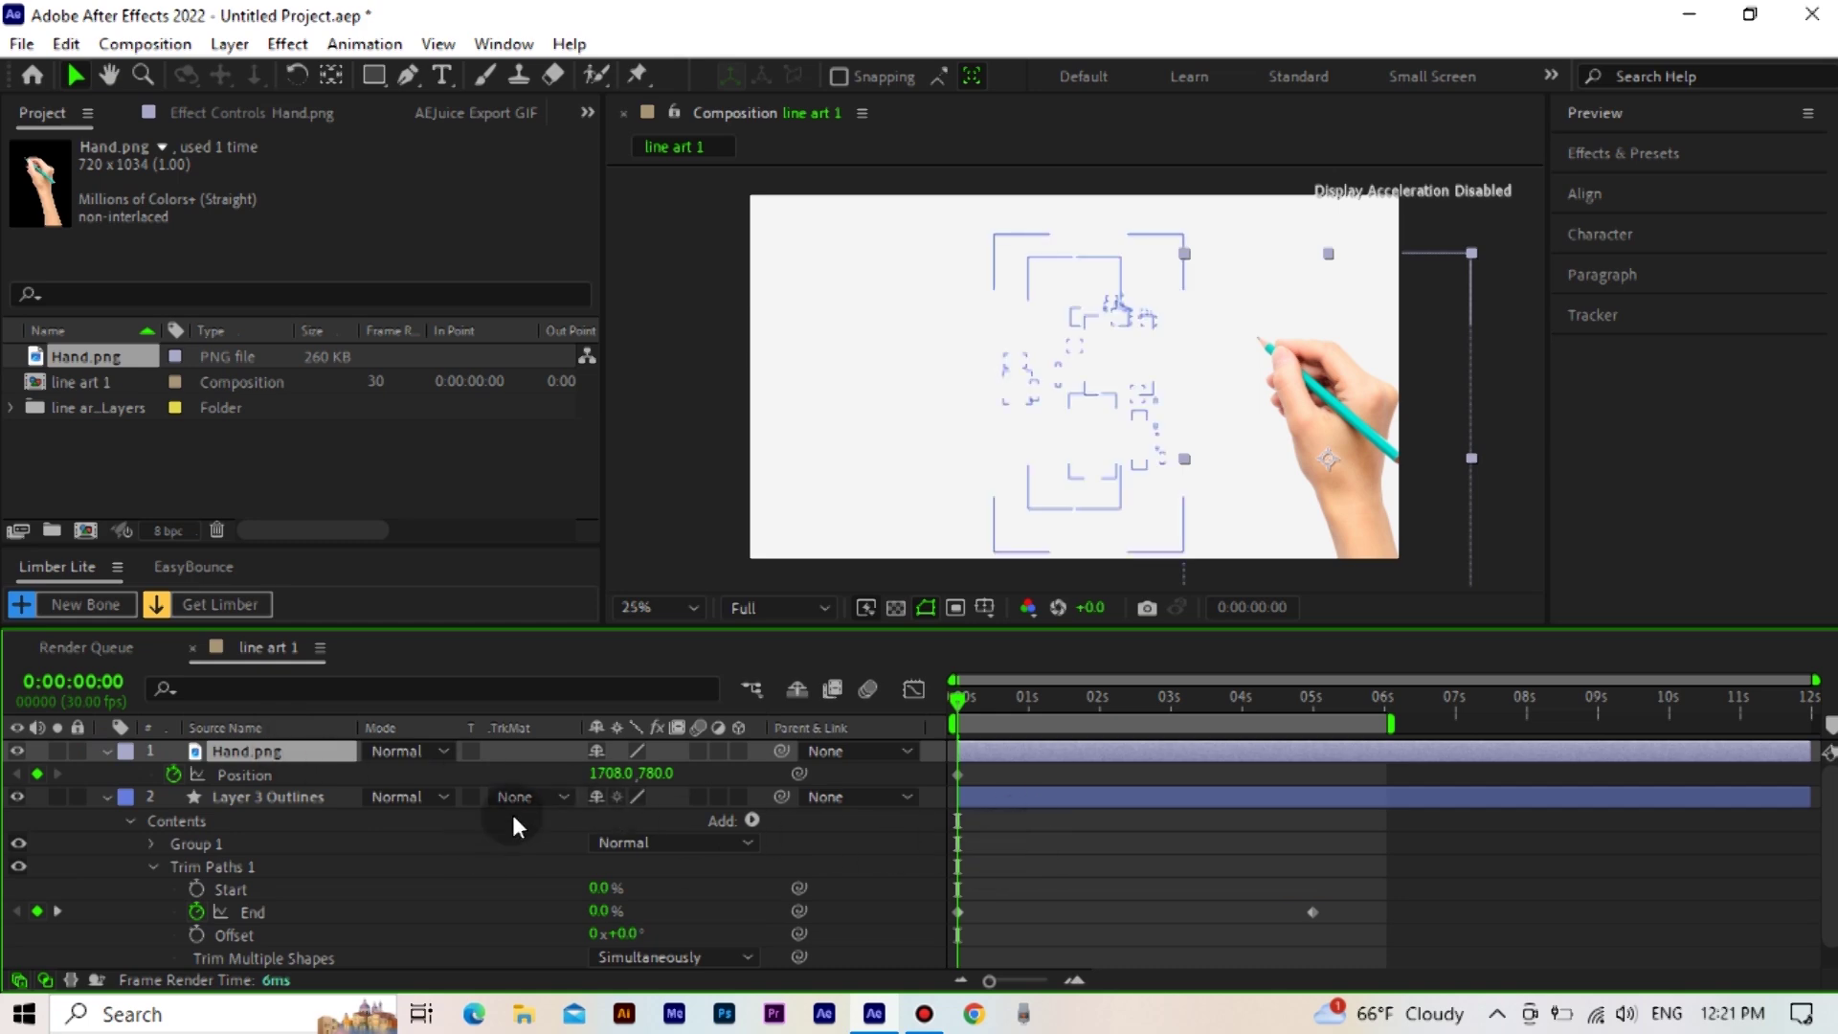
Move the 100% Trim Paths End keyframe to 3 seconds and show only the keyframed properties of Layer 3 Outlines
left_click(1618, 111)
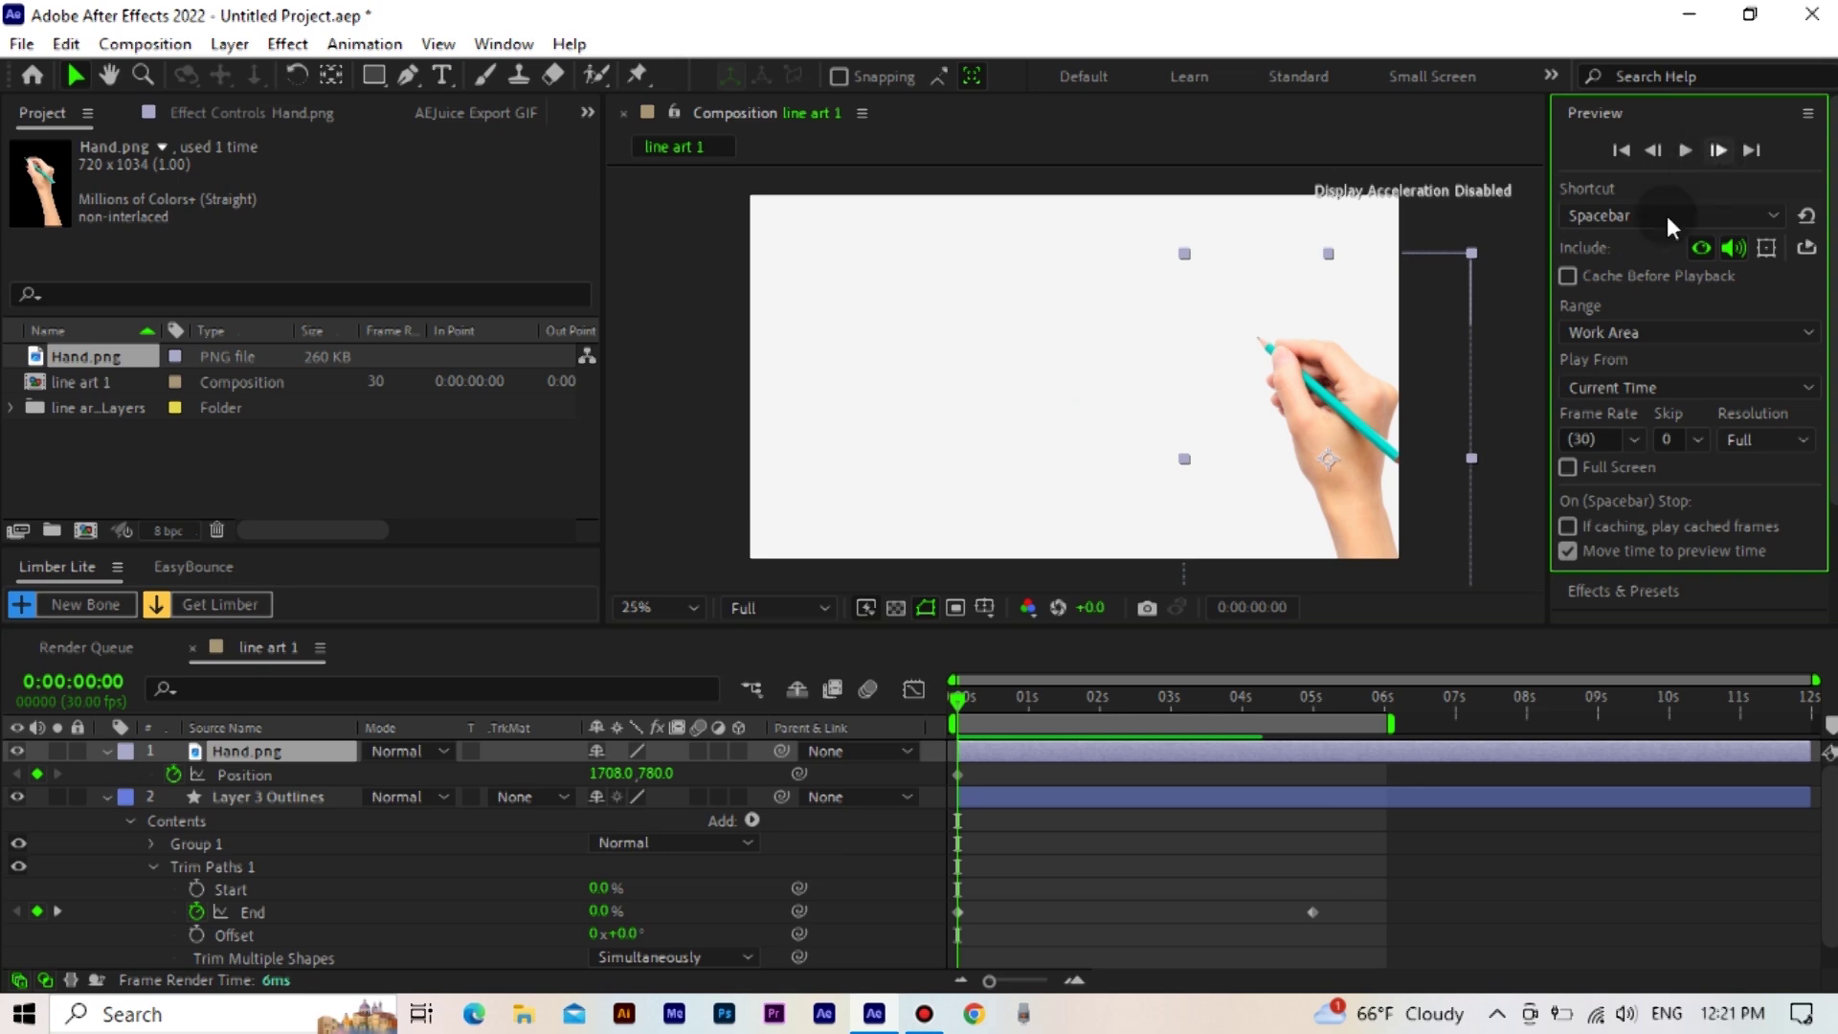
left_click(1170, 708)
left_click_drag(1311, 910, 1173, 917)
left_click(292, 800)
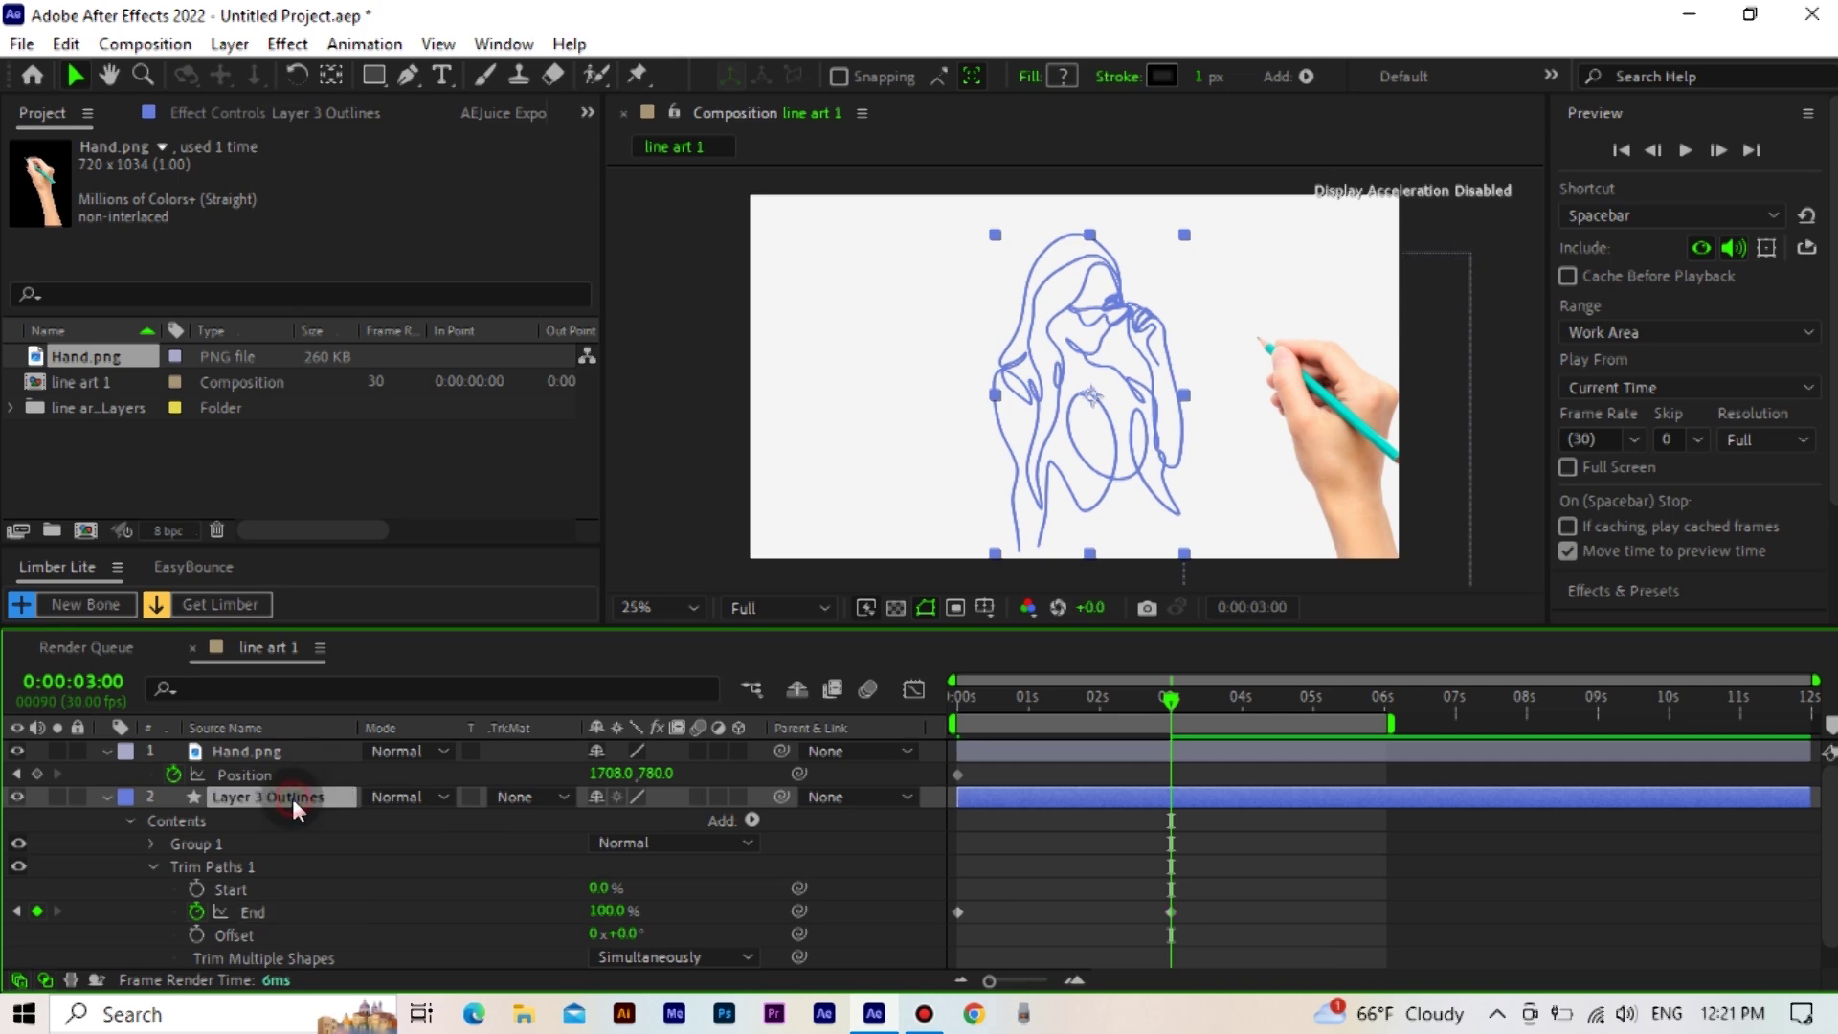
key("u")
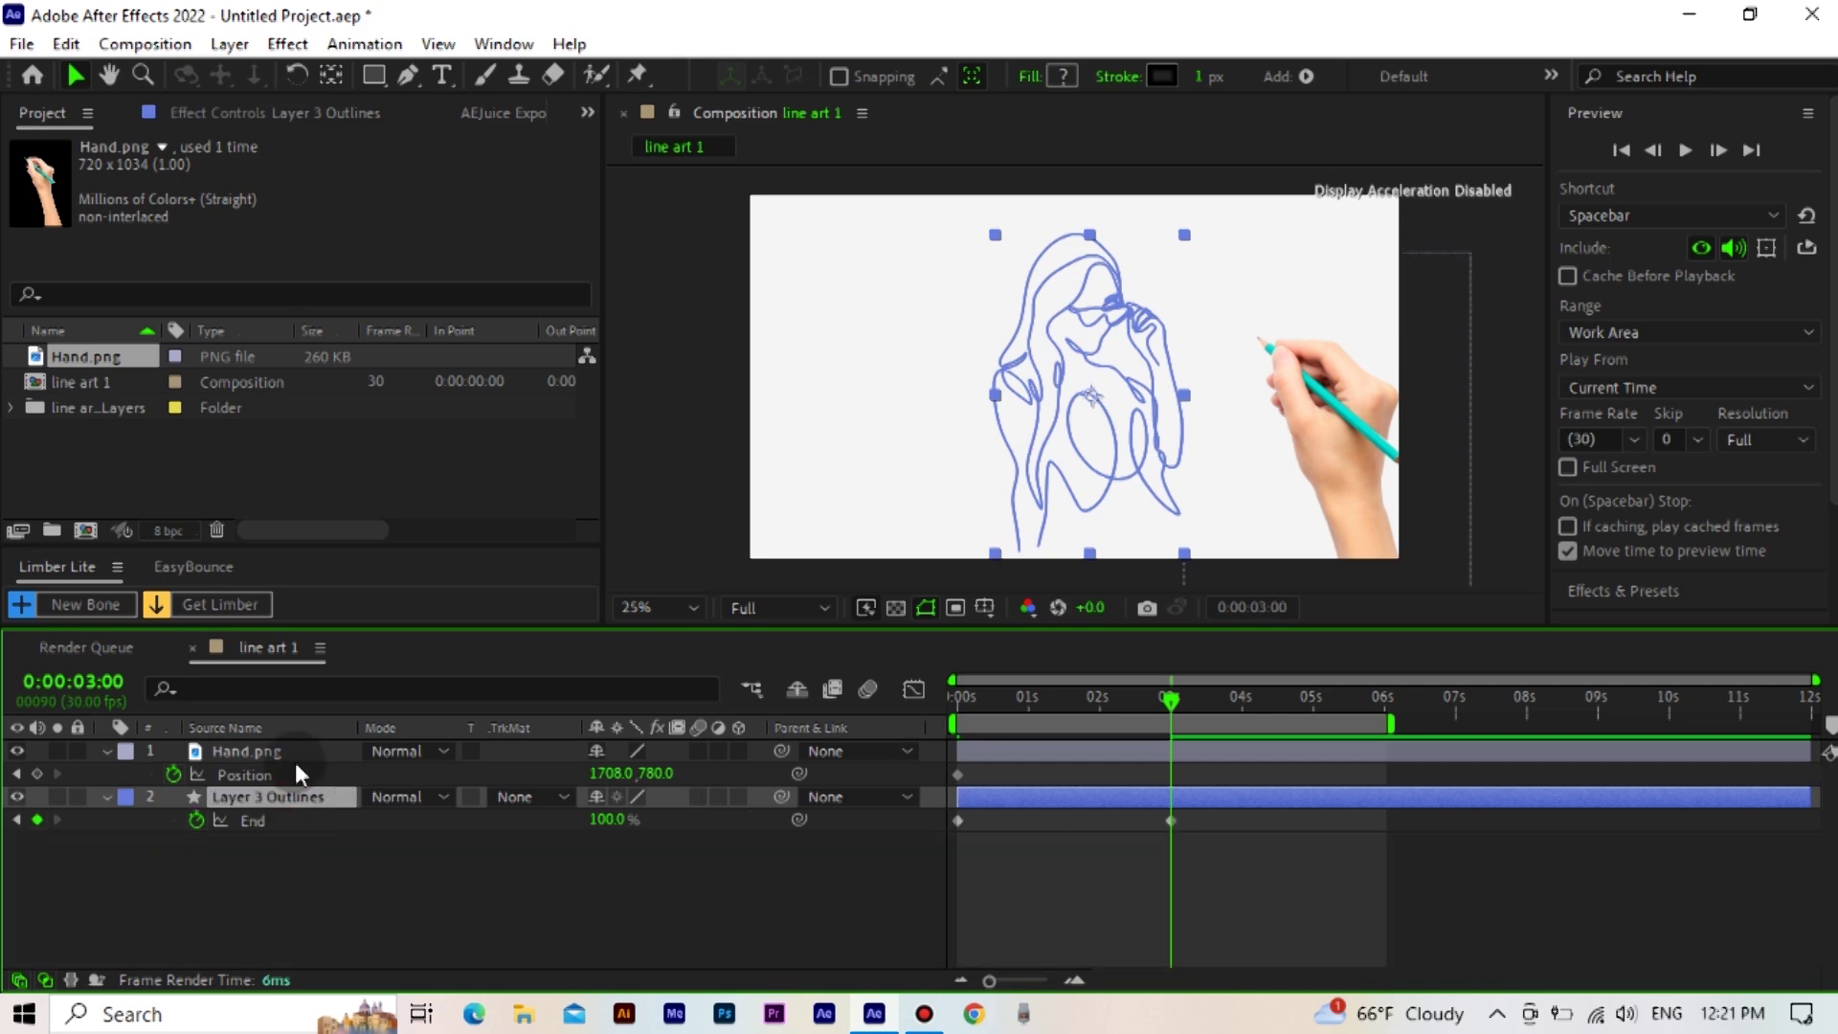
Place the hand at about 1440, 1068 on the first frame, close to where the lines start drawing
left_click(291, 754)
left_click(960, 695)
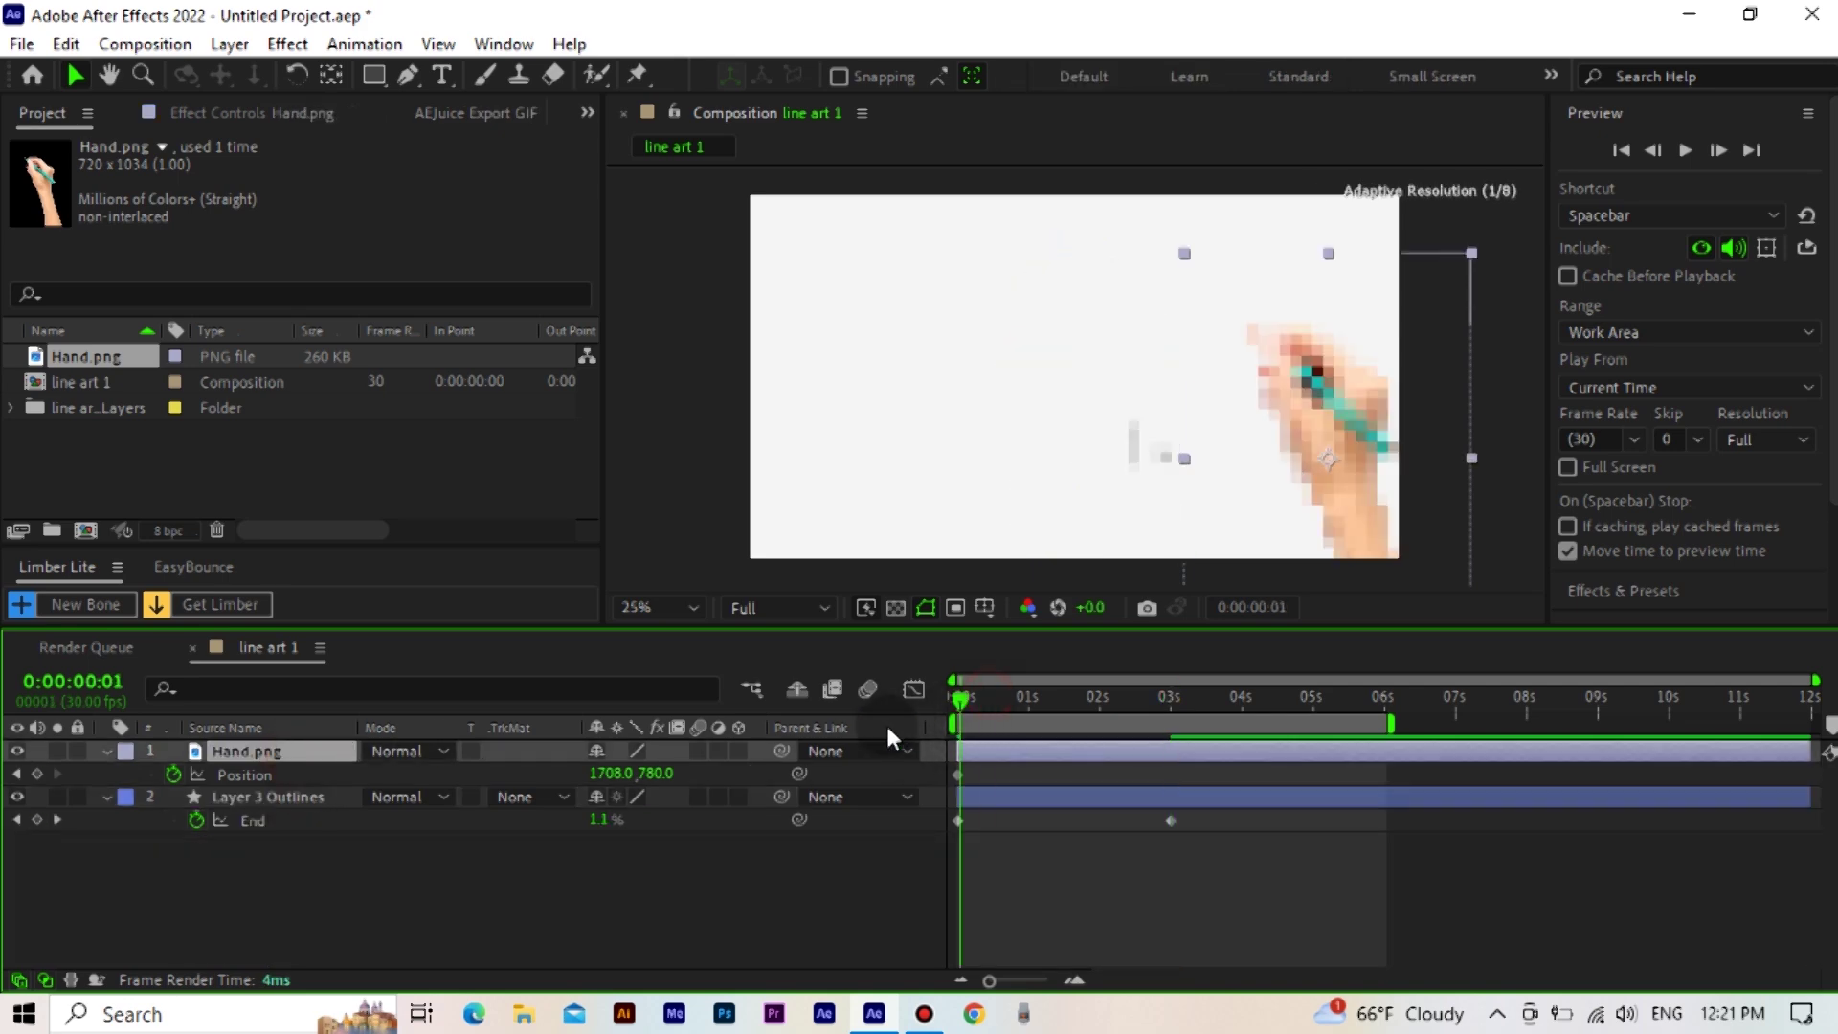
left_click_drag(887, 727, 876, 729)
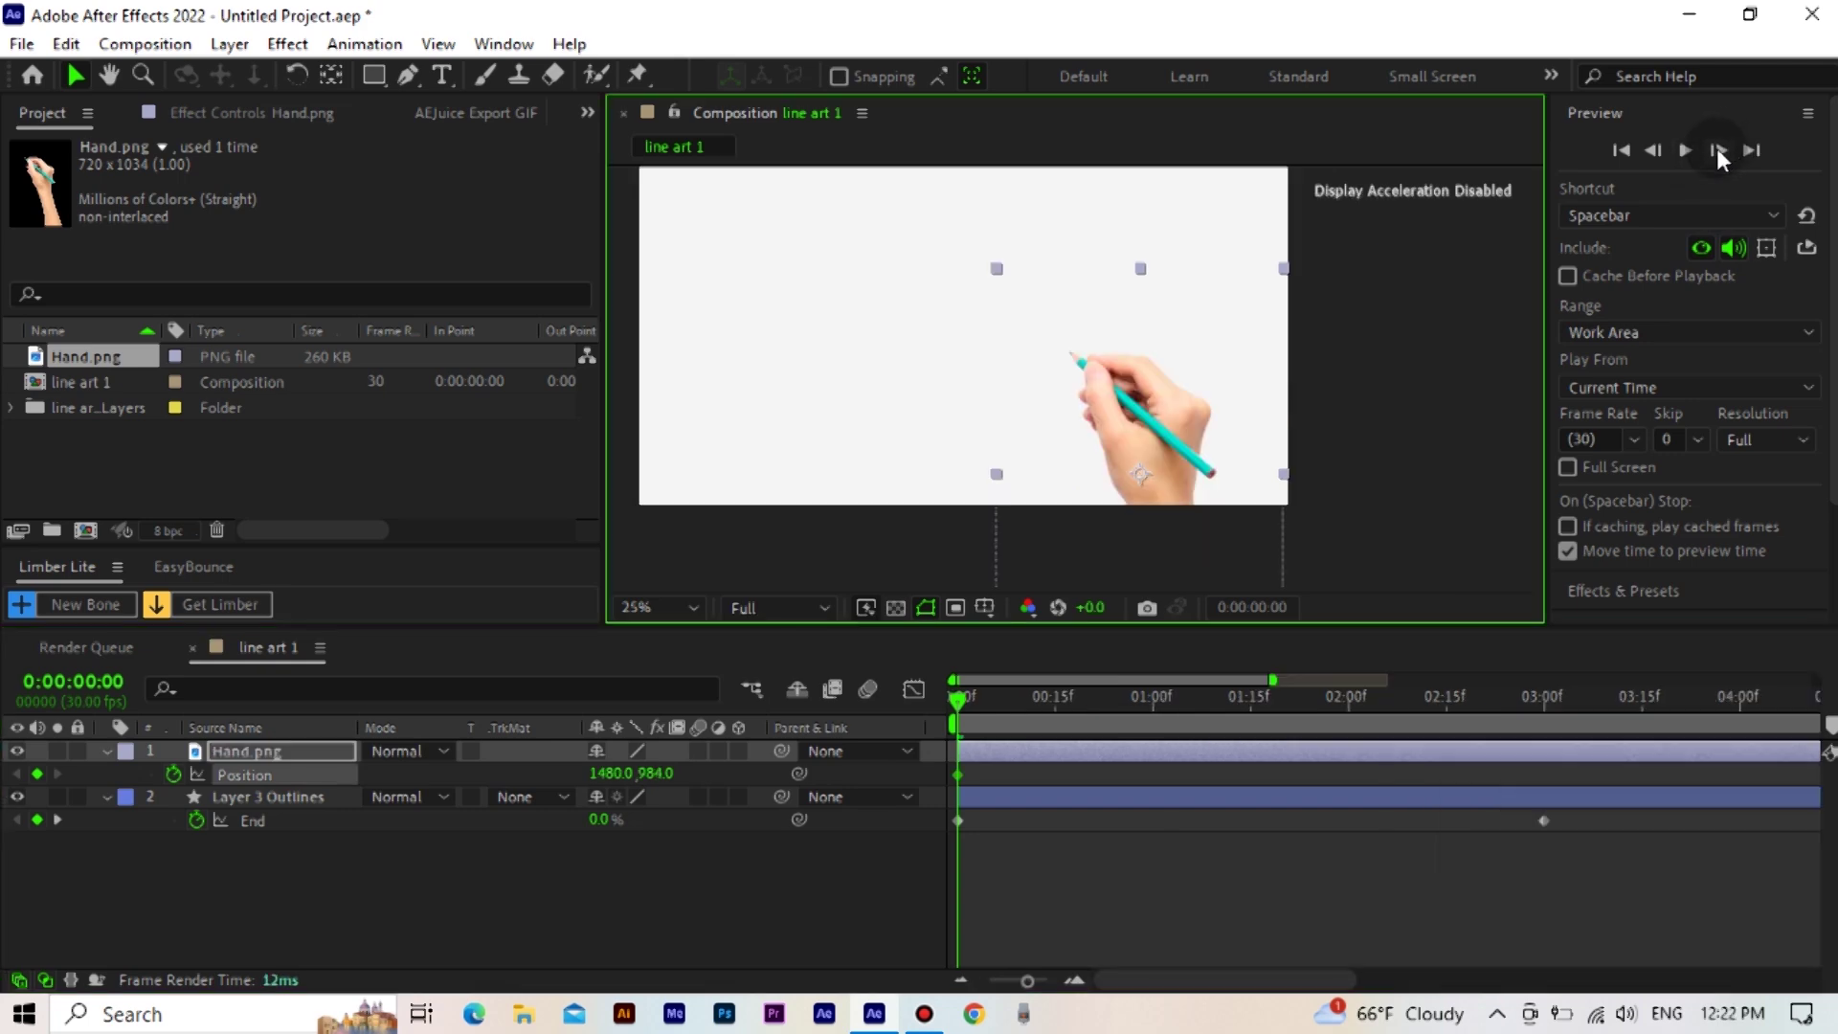
left_click(1715, 149)
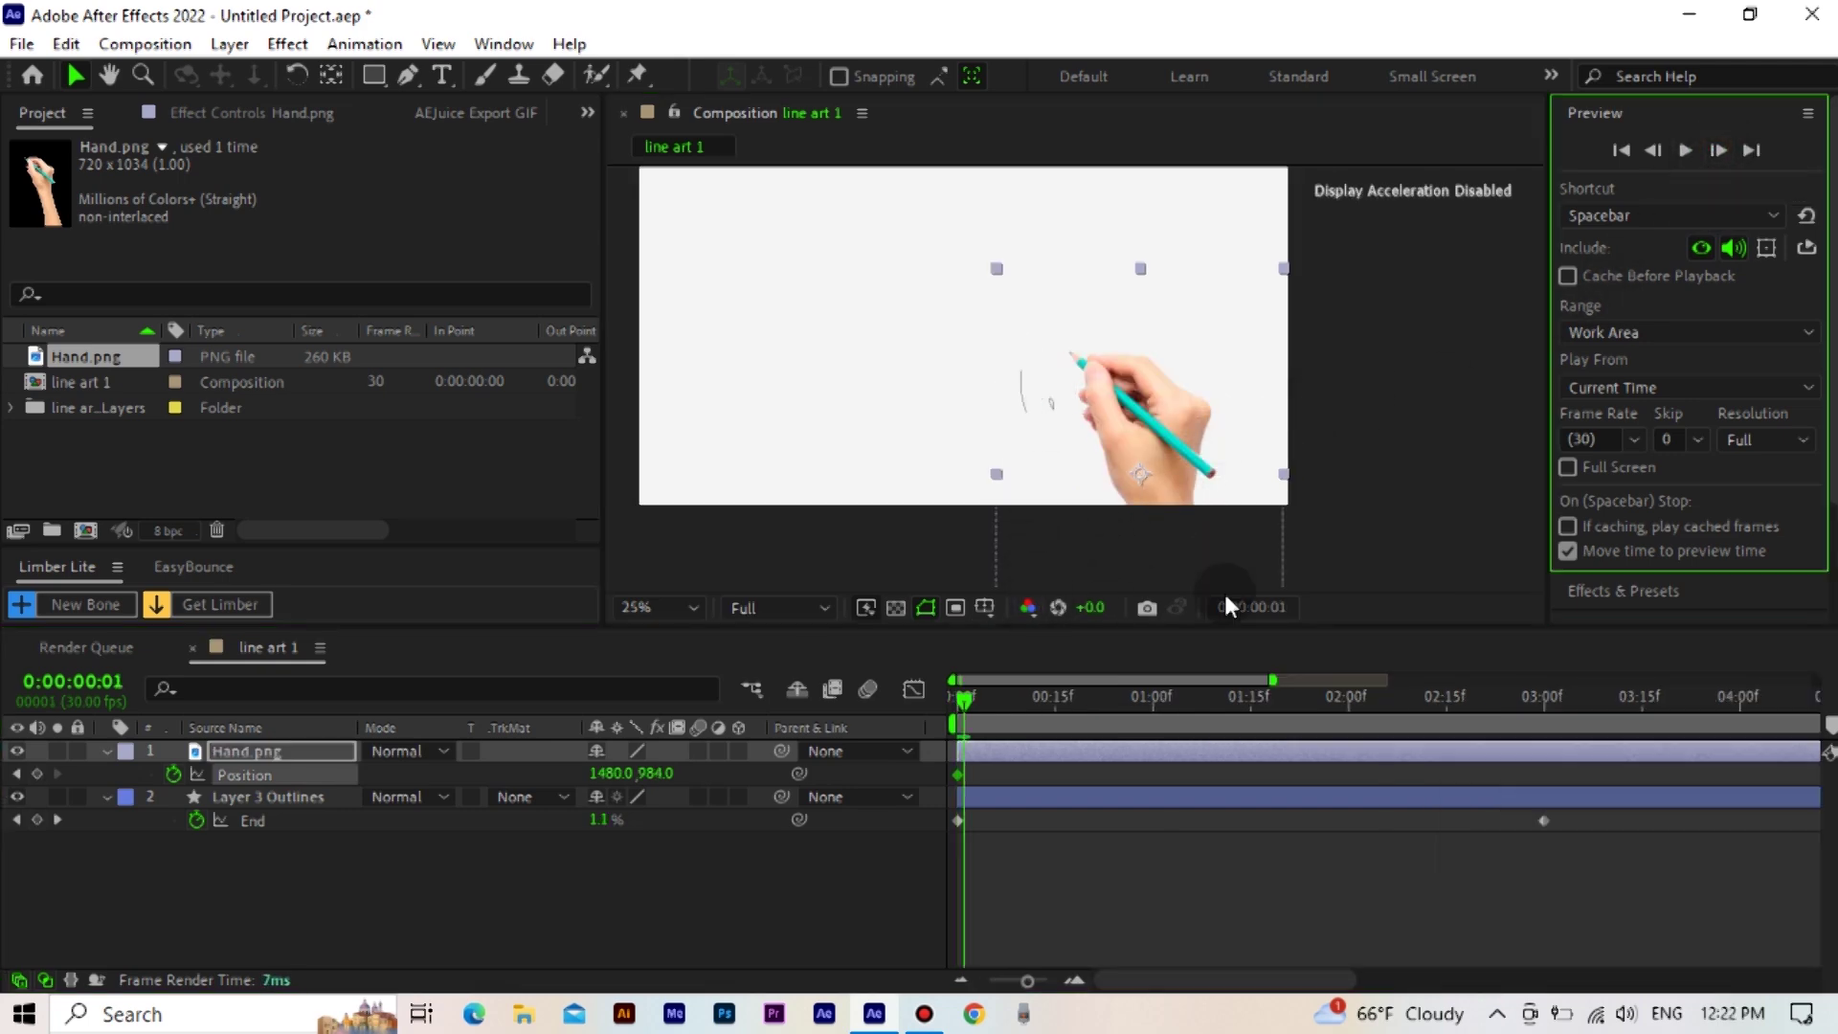
left_click(1653, 150)
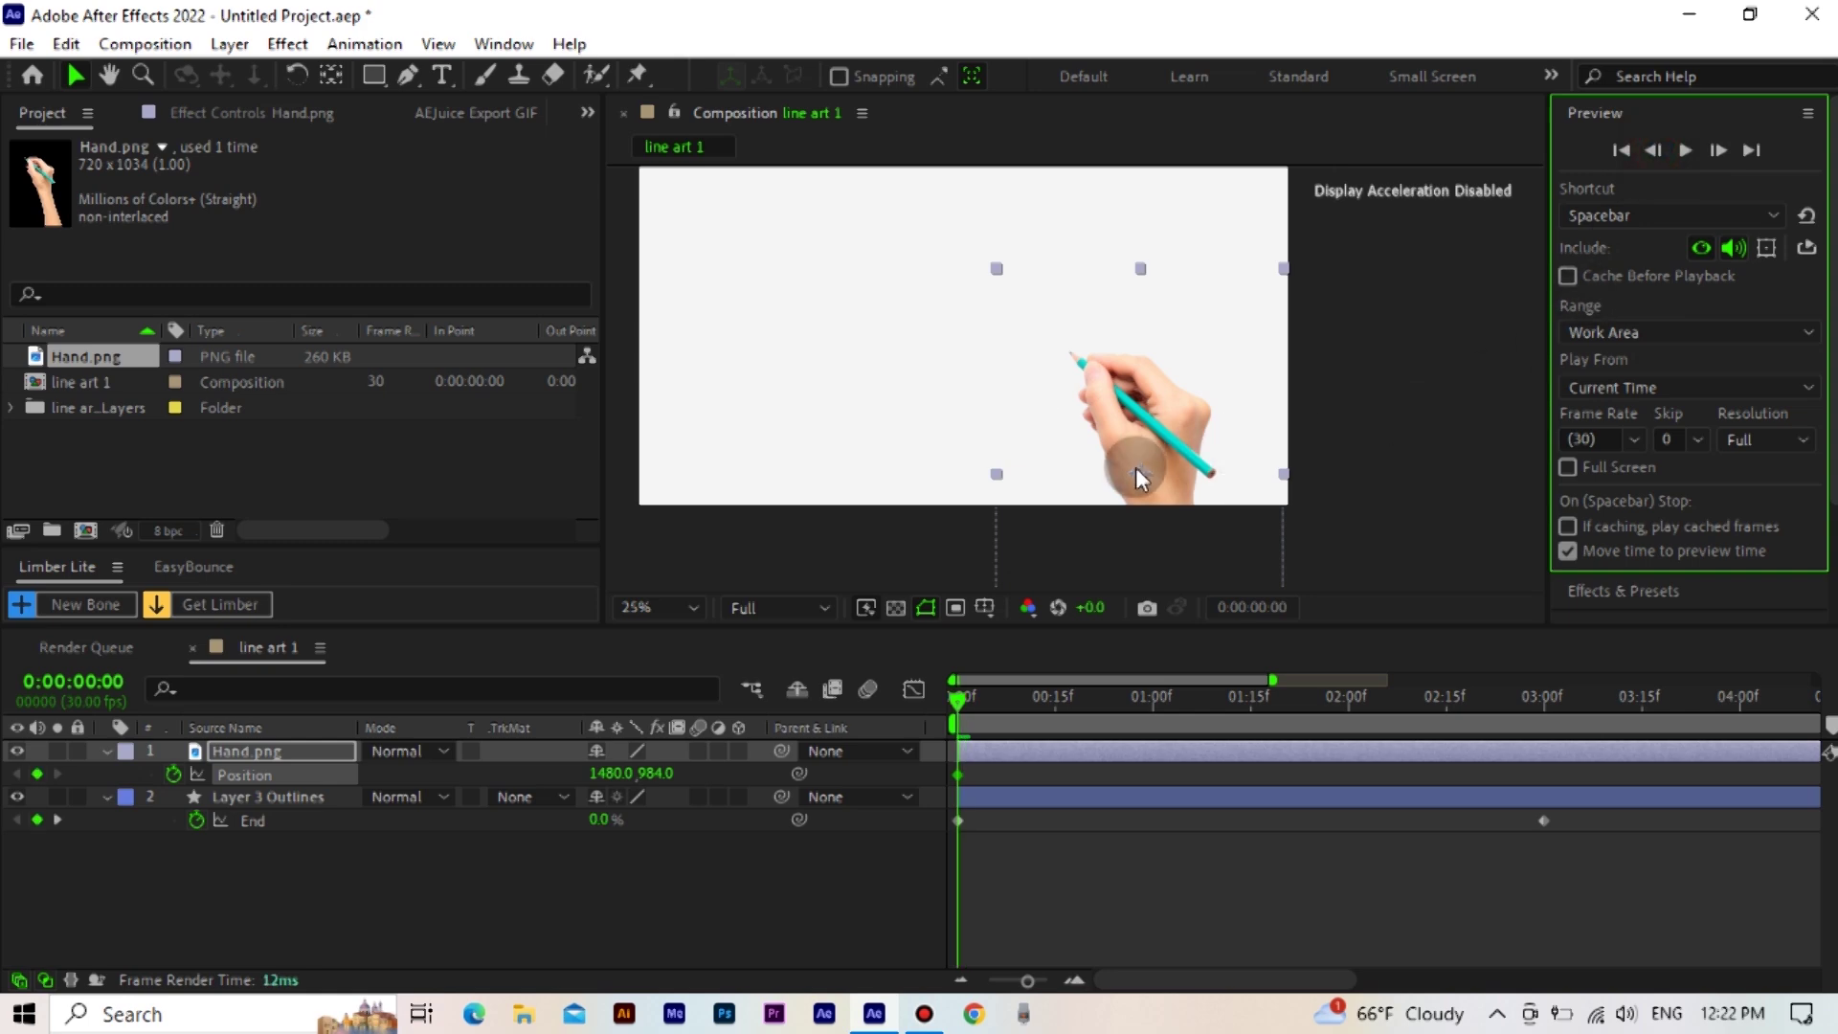
left_click(1127, 493)
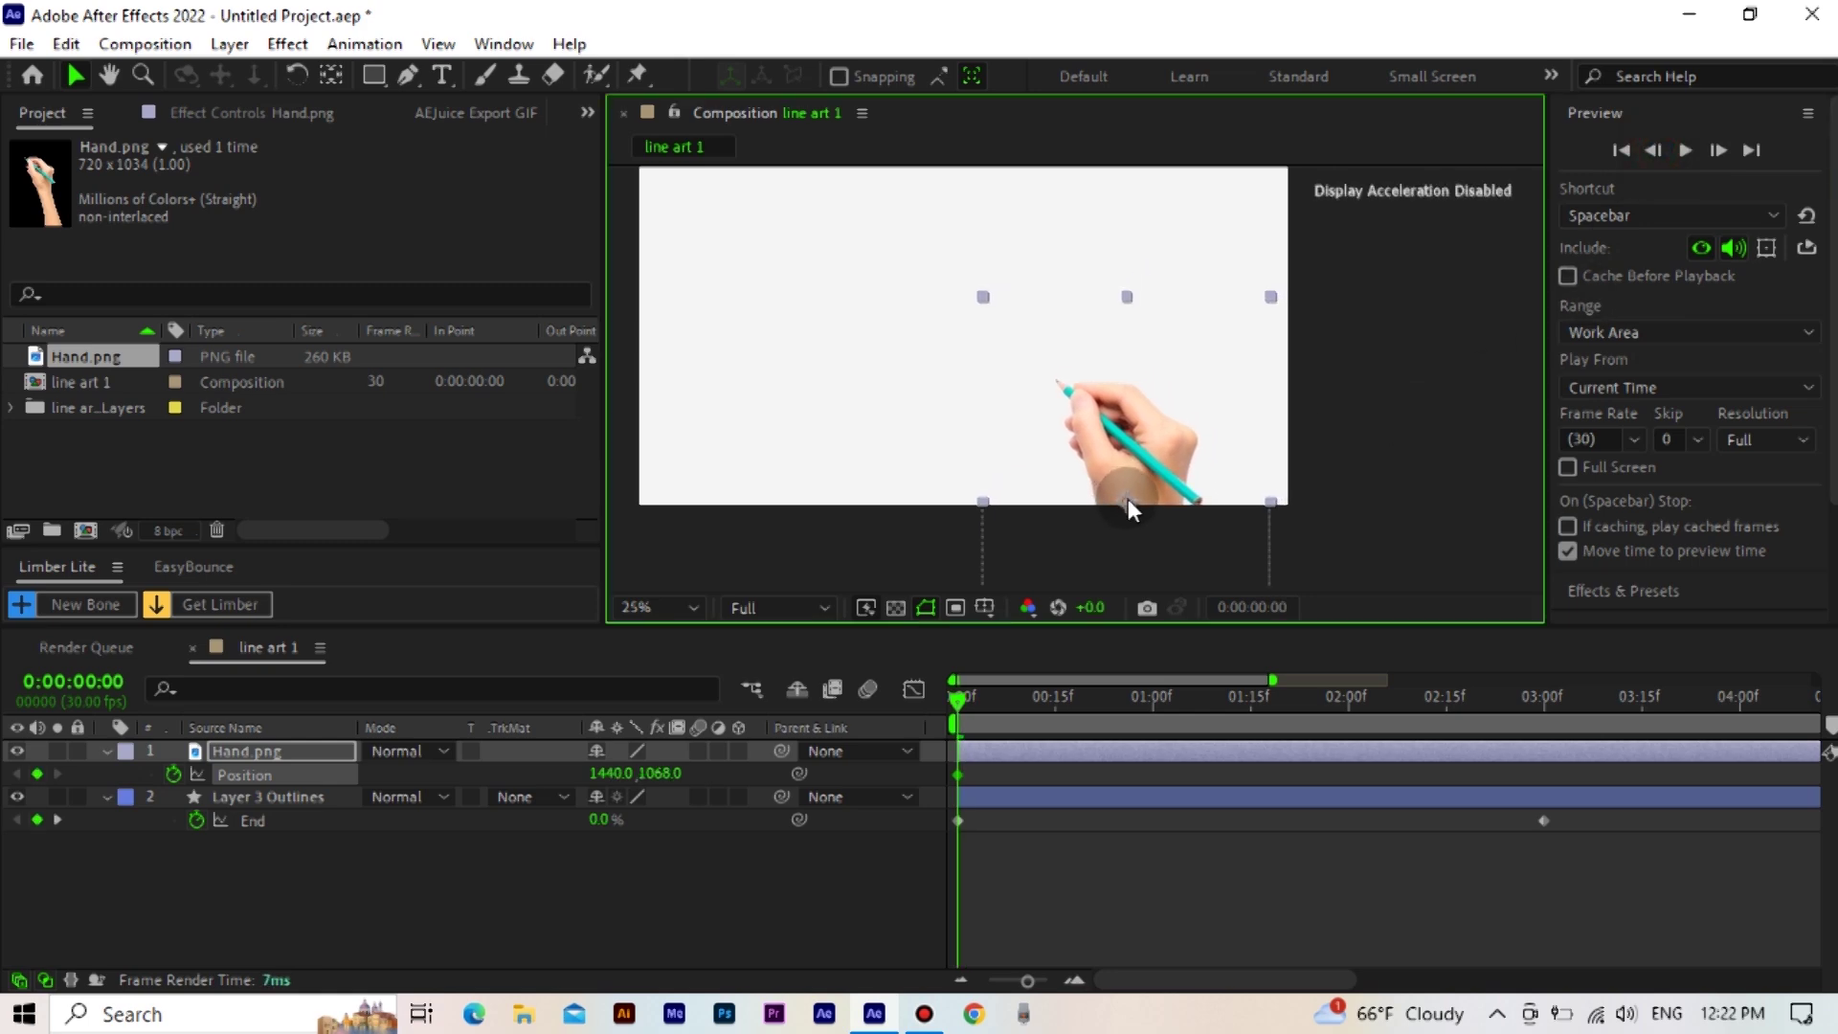
Keyframe the hand's Position at about 1340, 1076 on frame 1 with the pencil tip on the drawn line
left_click(1716, 151)
left_click(1174, 504)
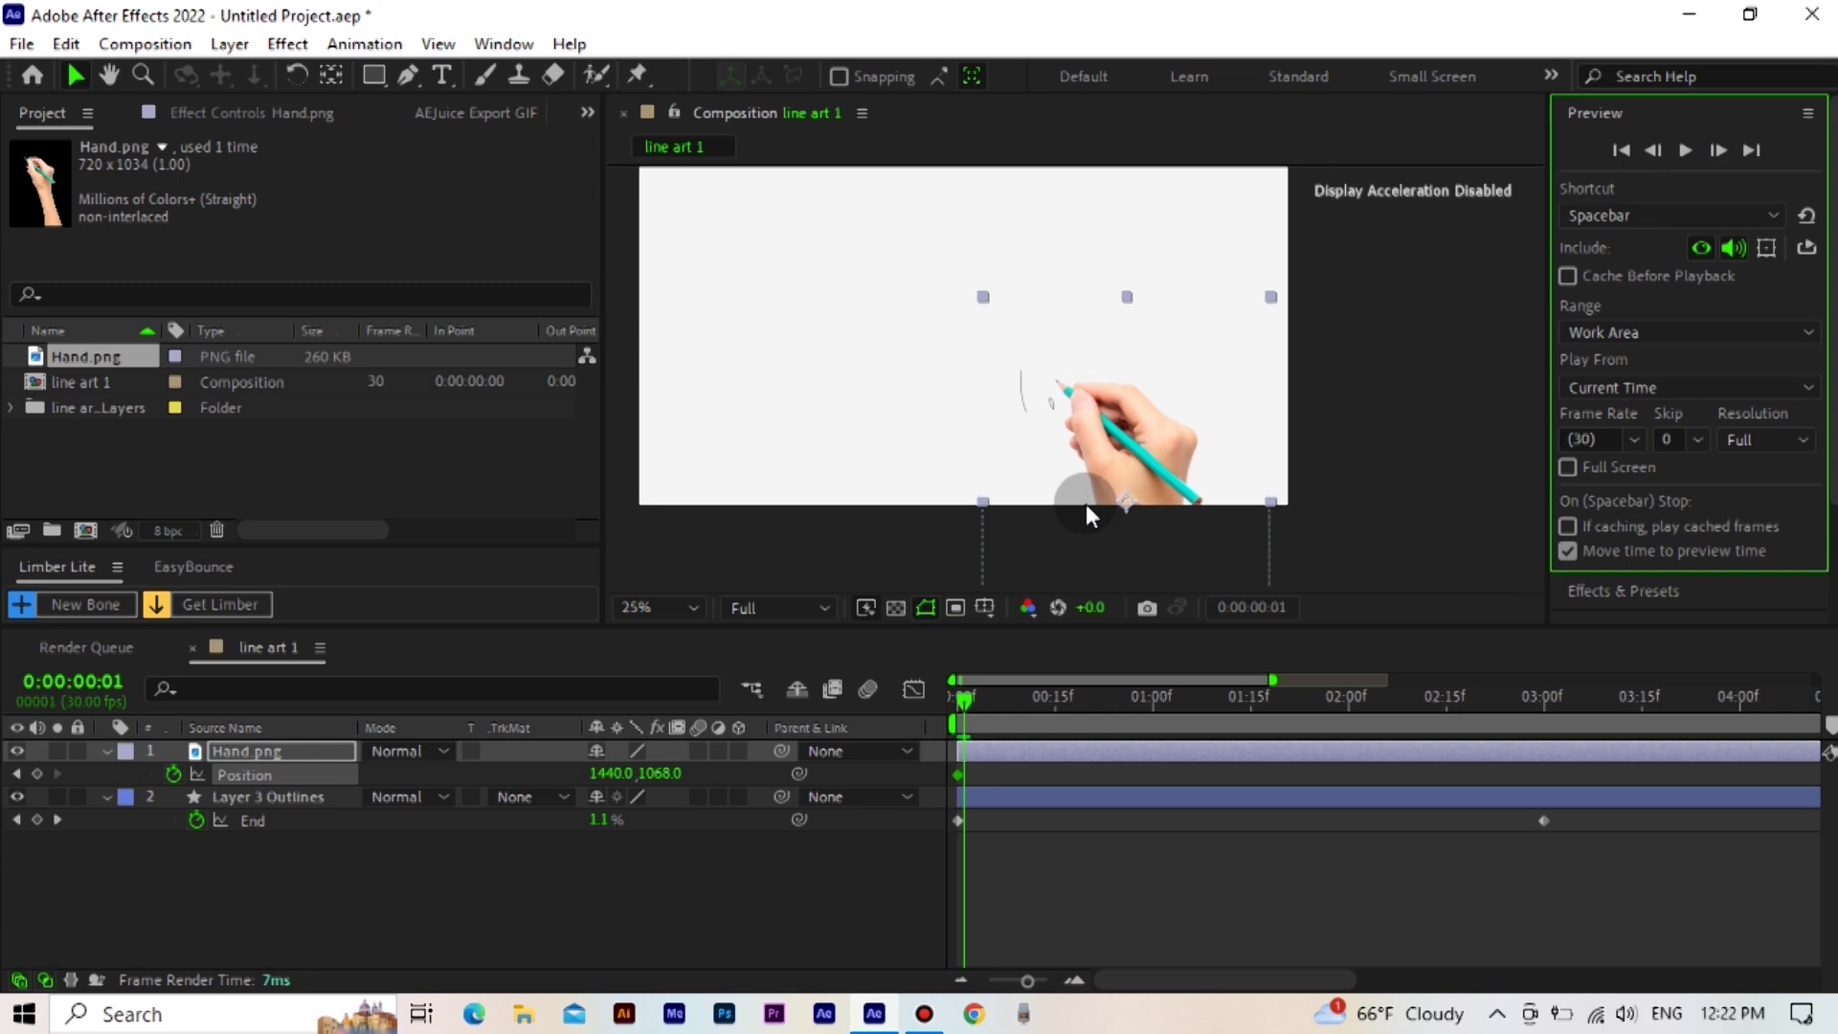
key("period")
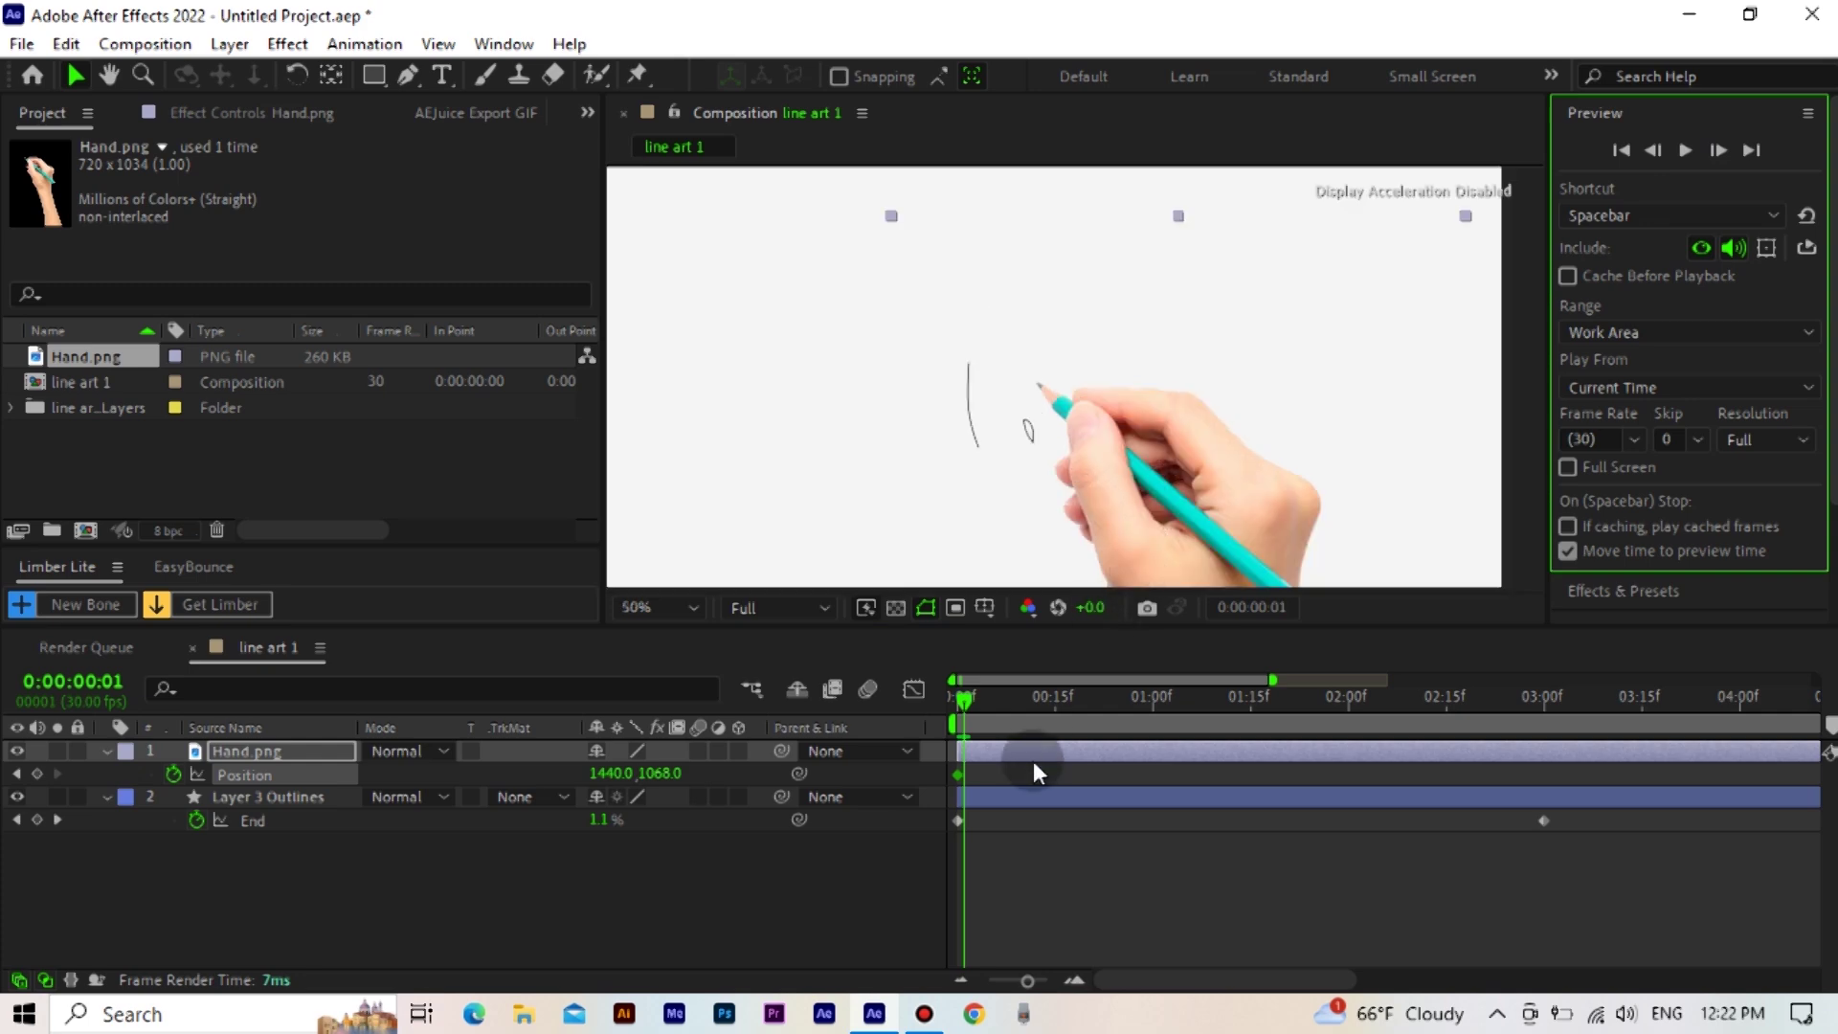
left_click_drag(1193, 524, 1120, 537)
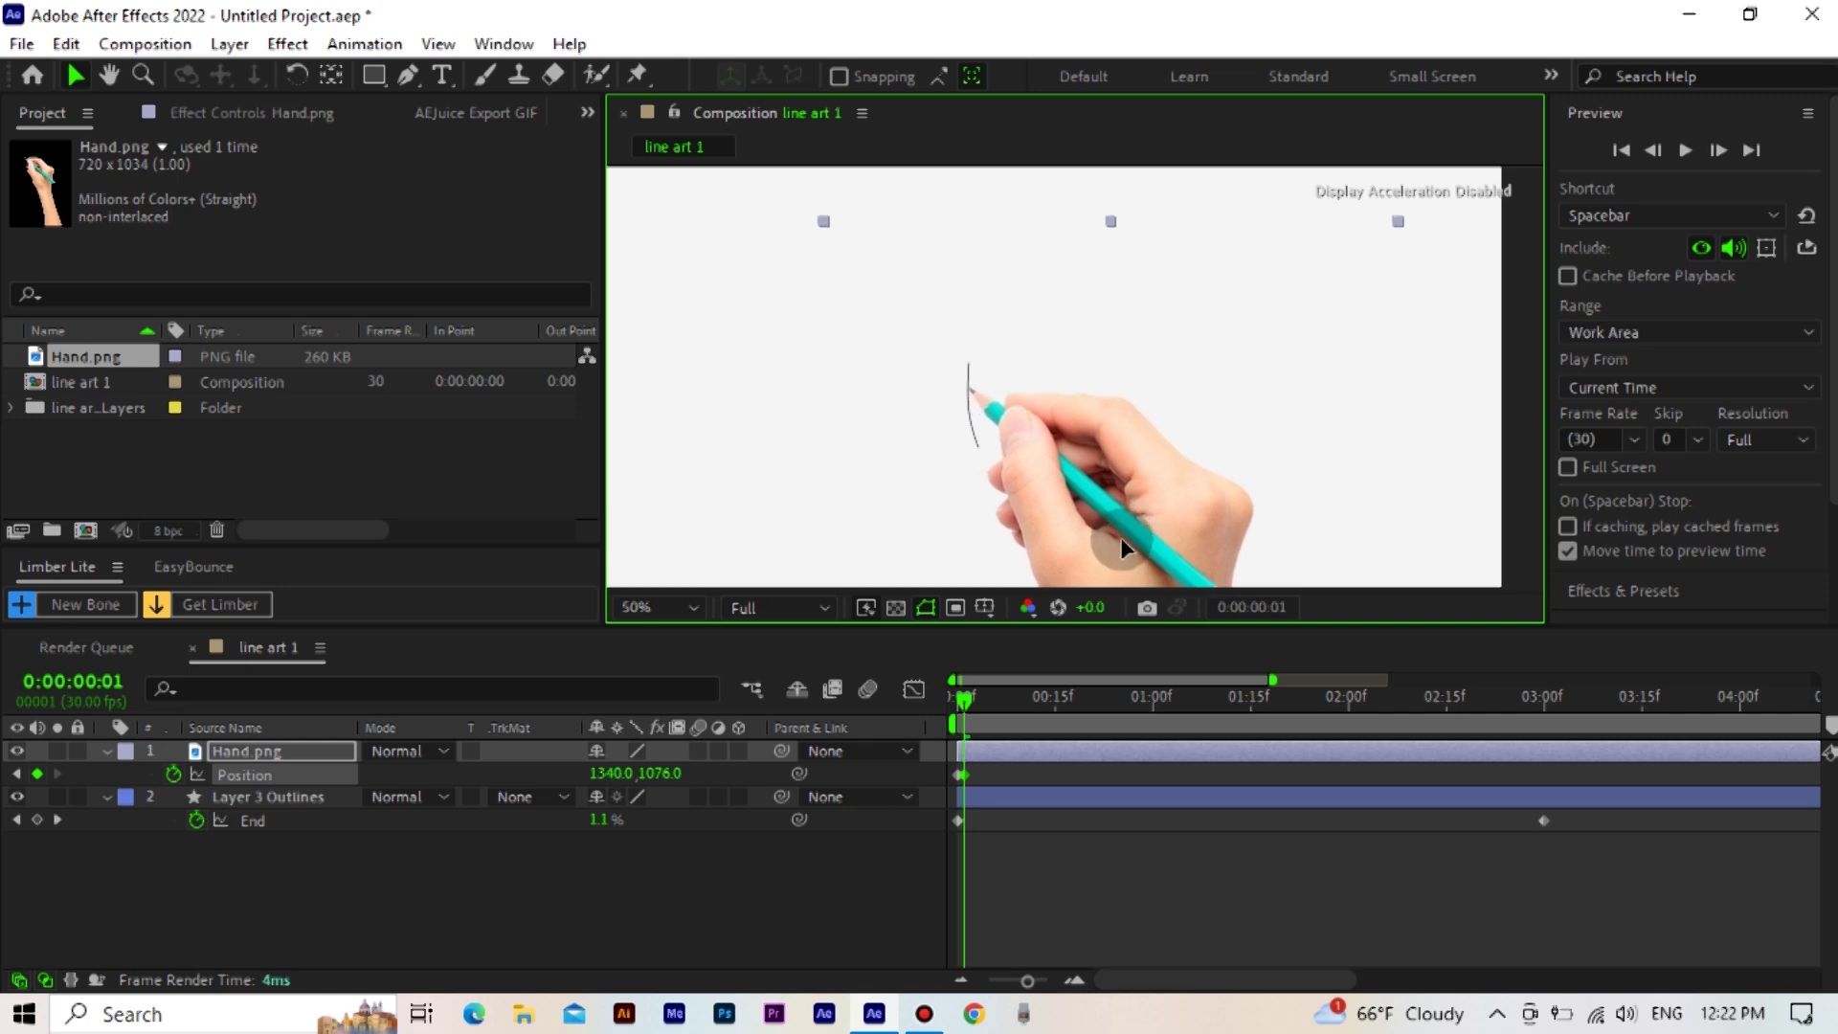
Keyframe the hand along the growing line at about 1376, 1138 on frame 2, 1158, 1104 on frame 3 and 1224, 964 on frame 4
left_click(1719, 149)
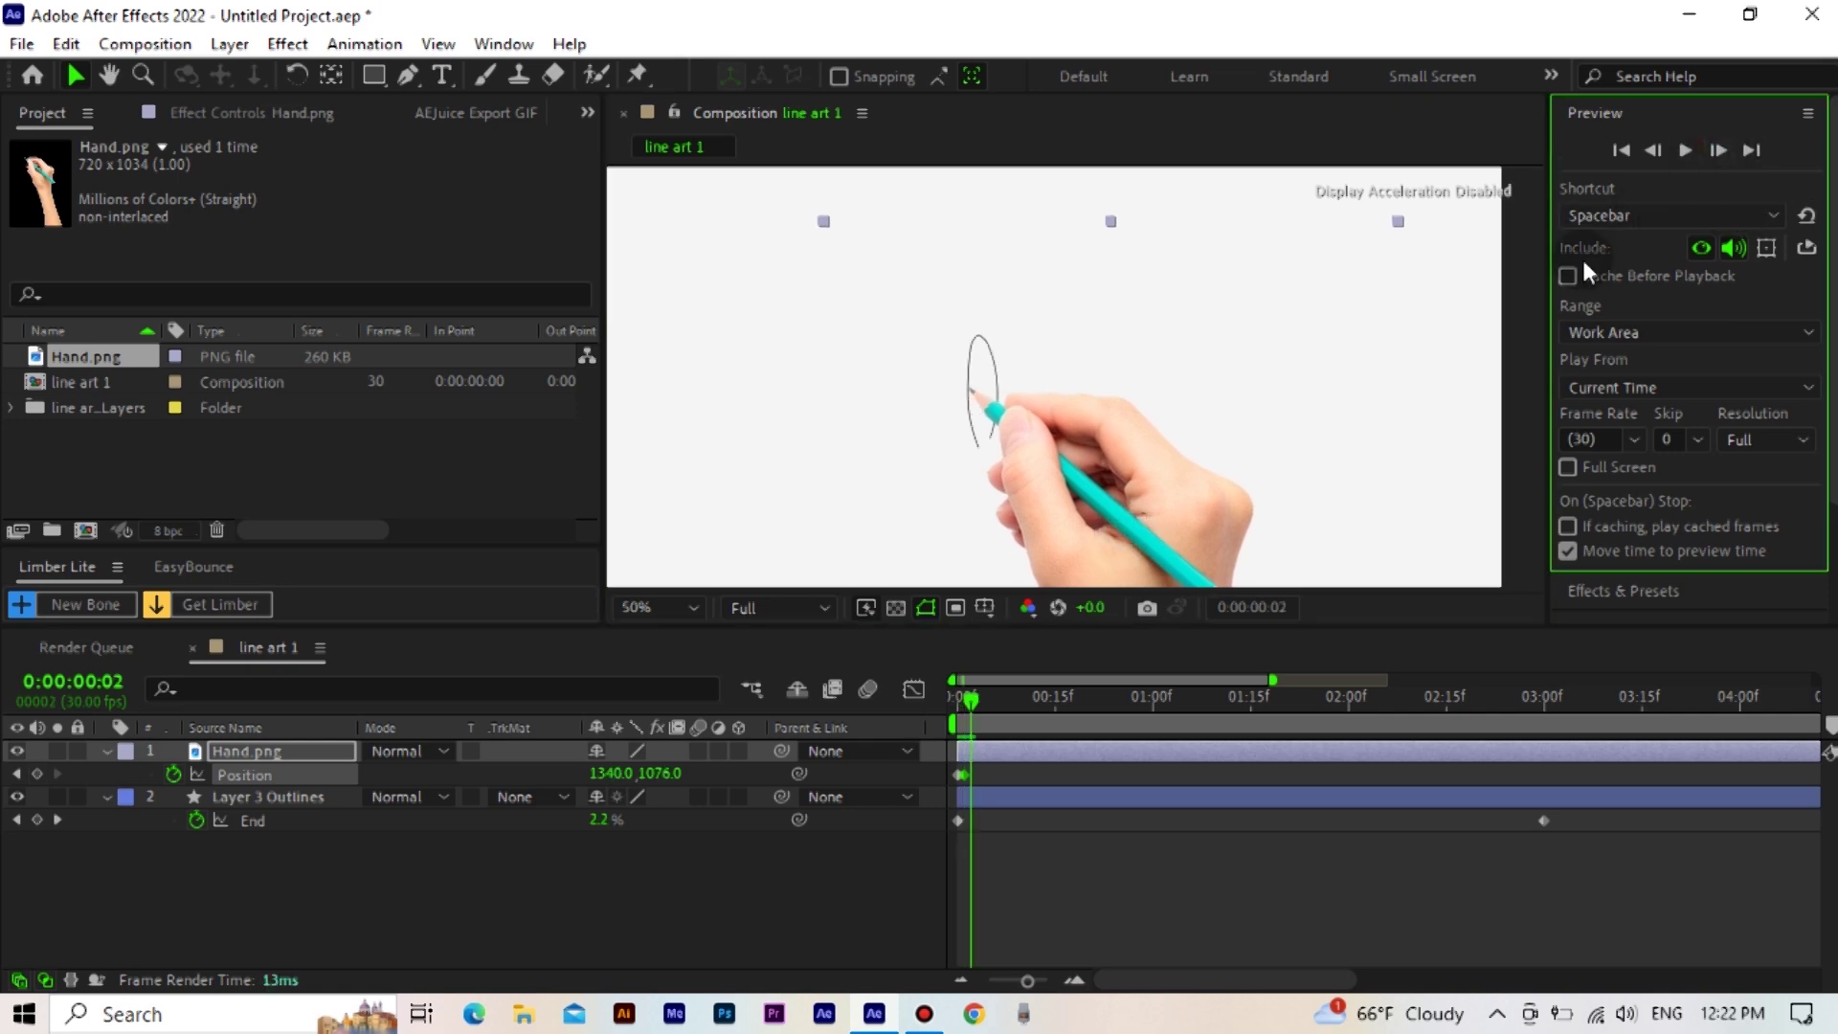
left_click_drag(1136, 563, 1229, 536)
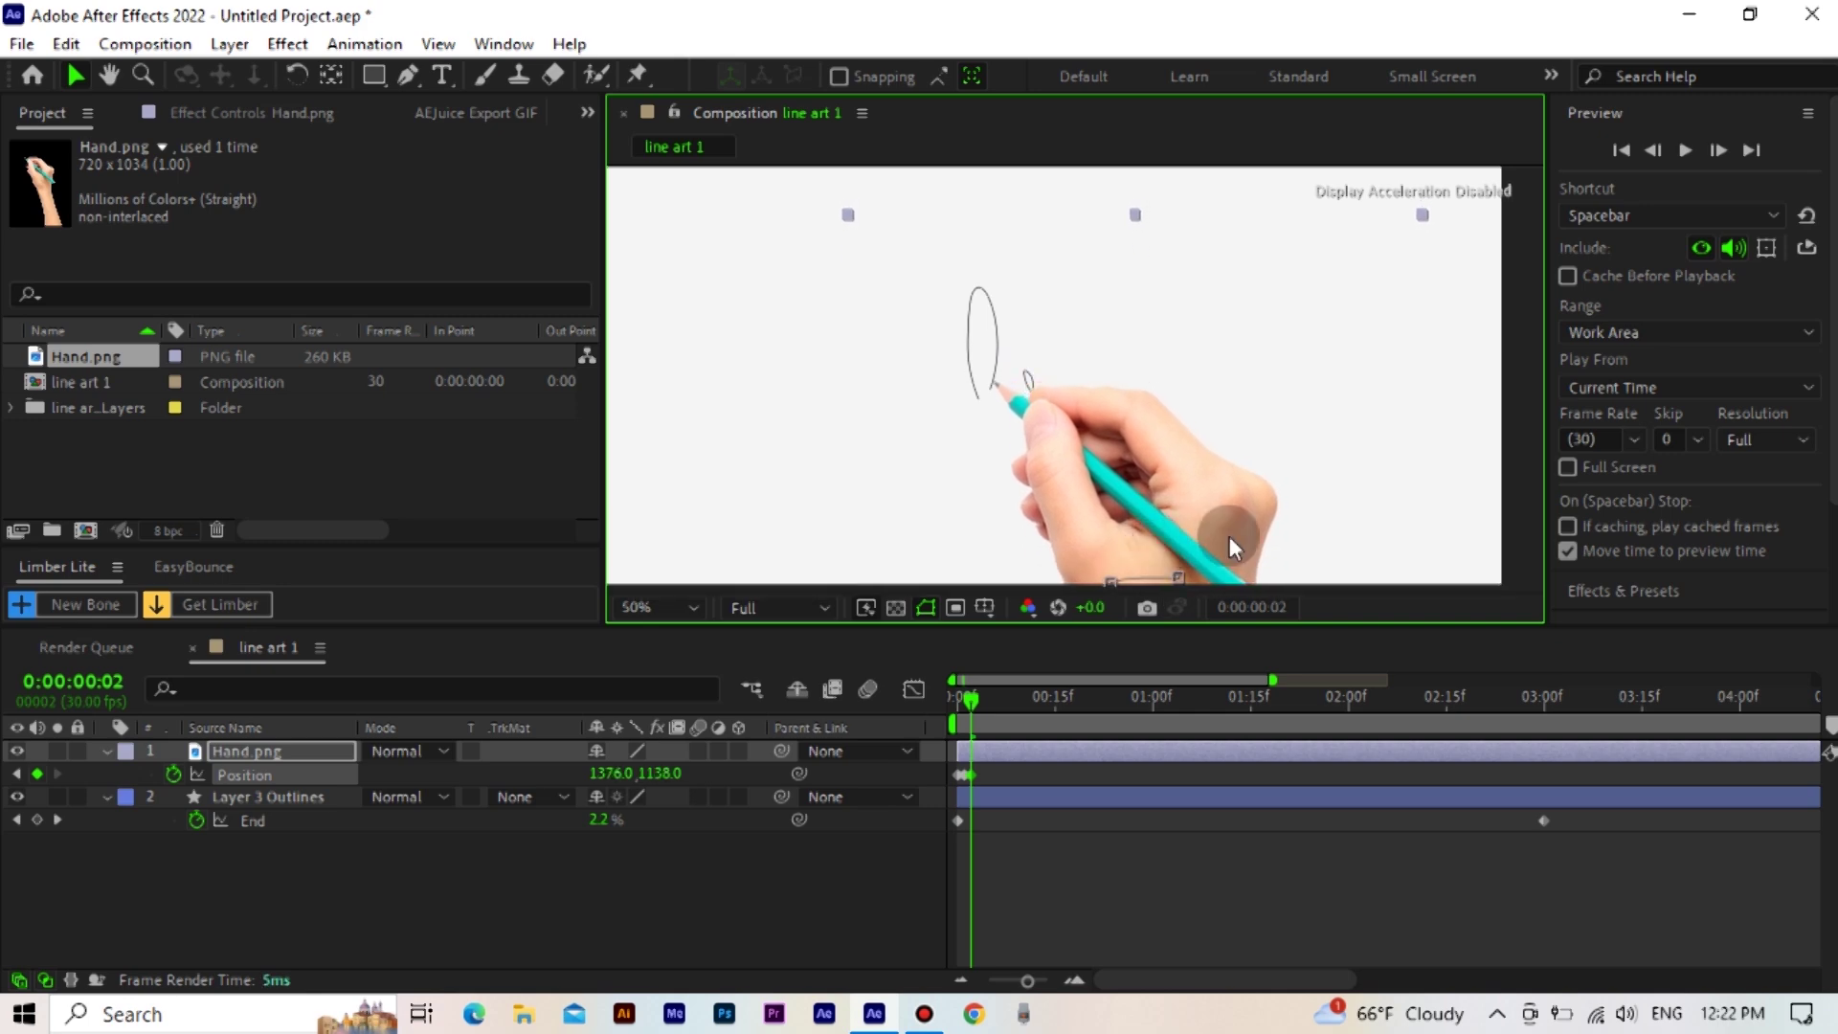
left_click(1717, 151)
left_click_drag(1186, 508, 1037, 483)
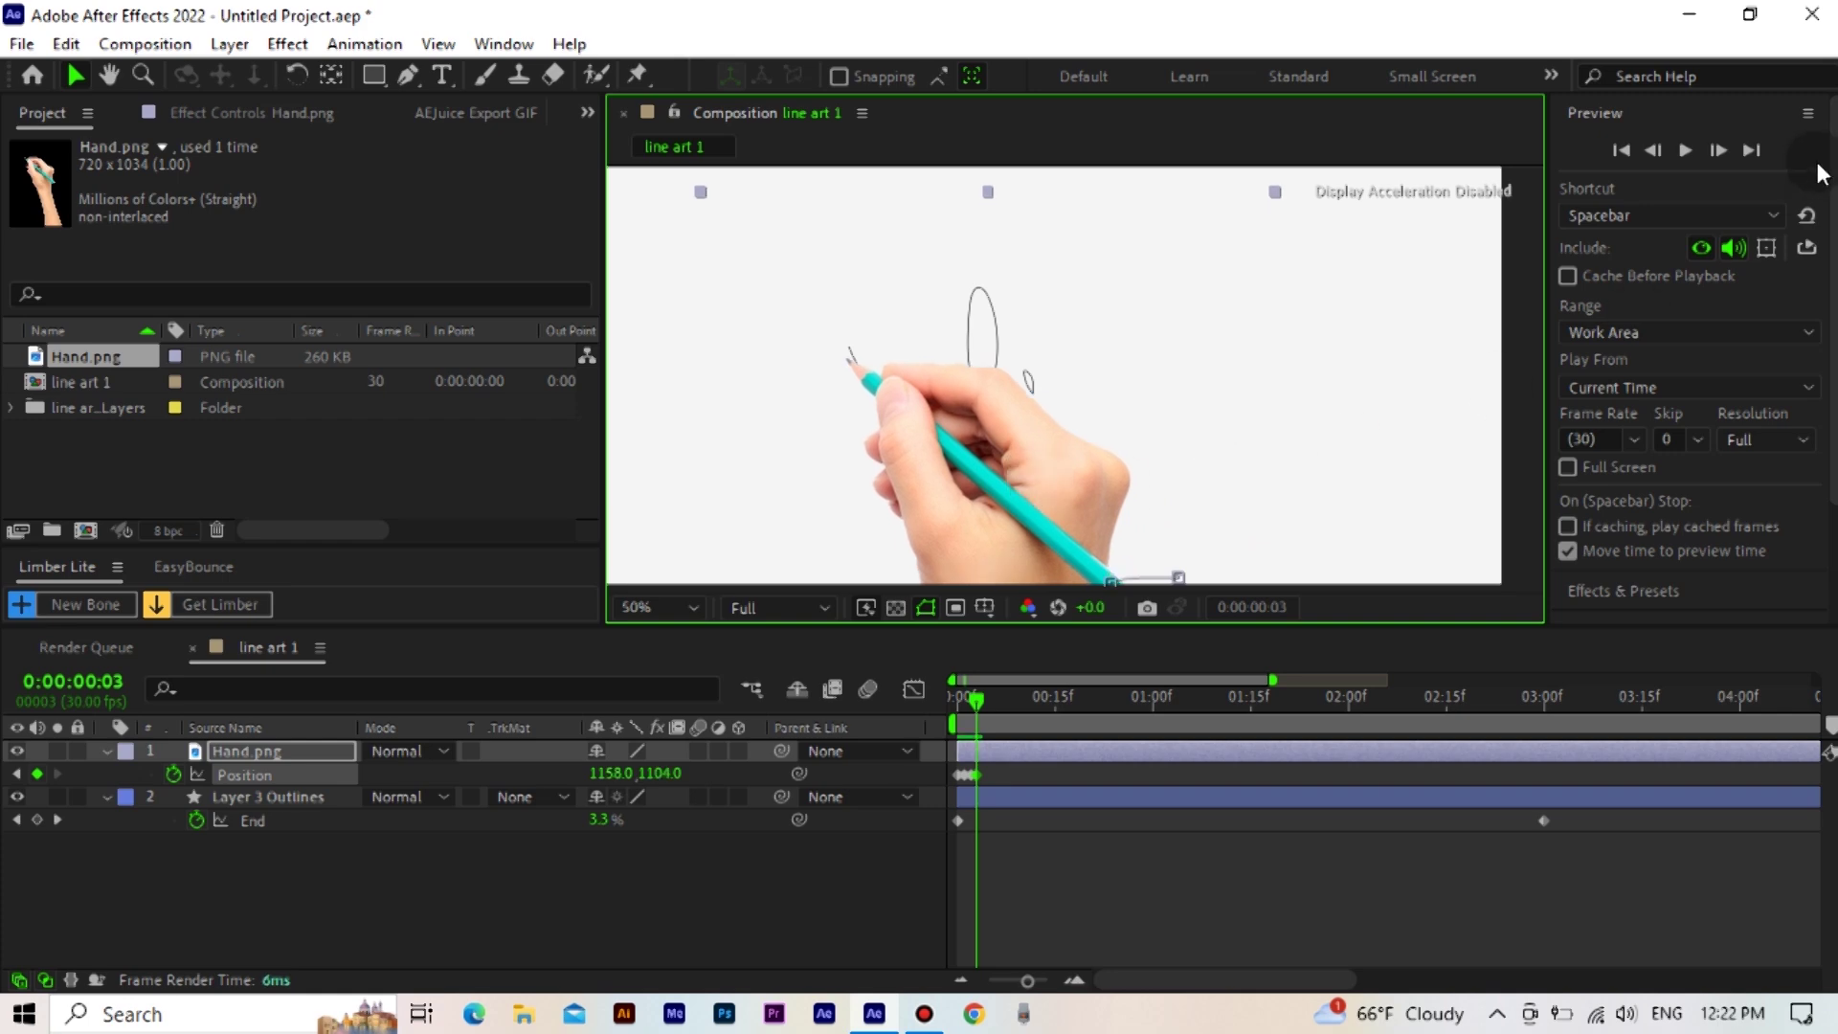
left_click(1723, 151)
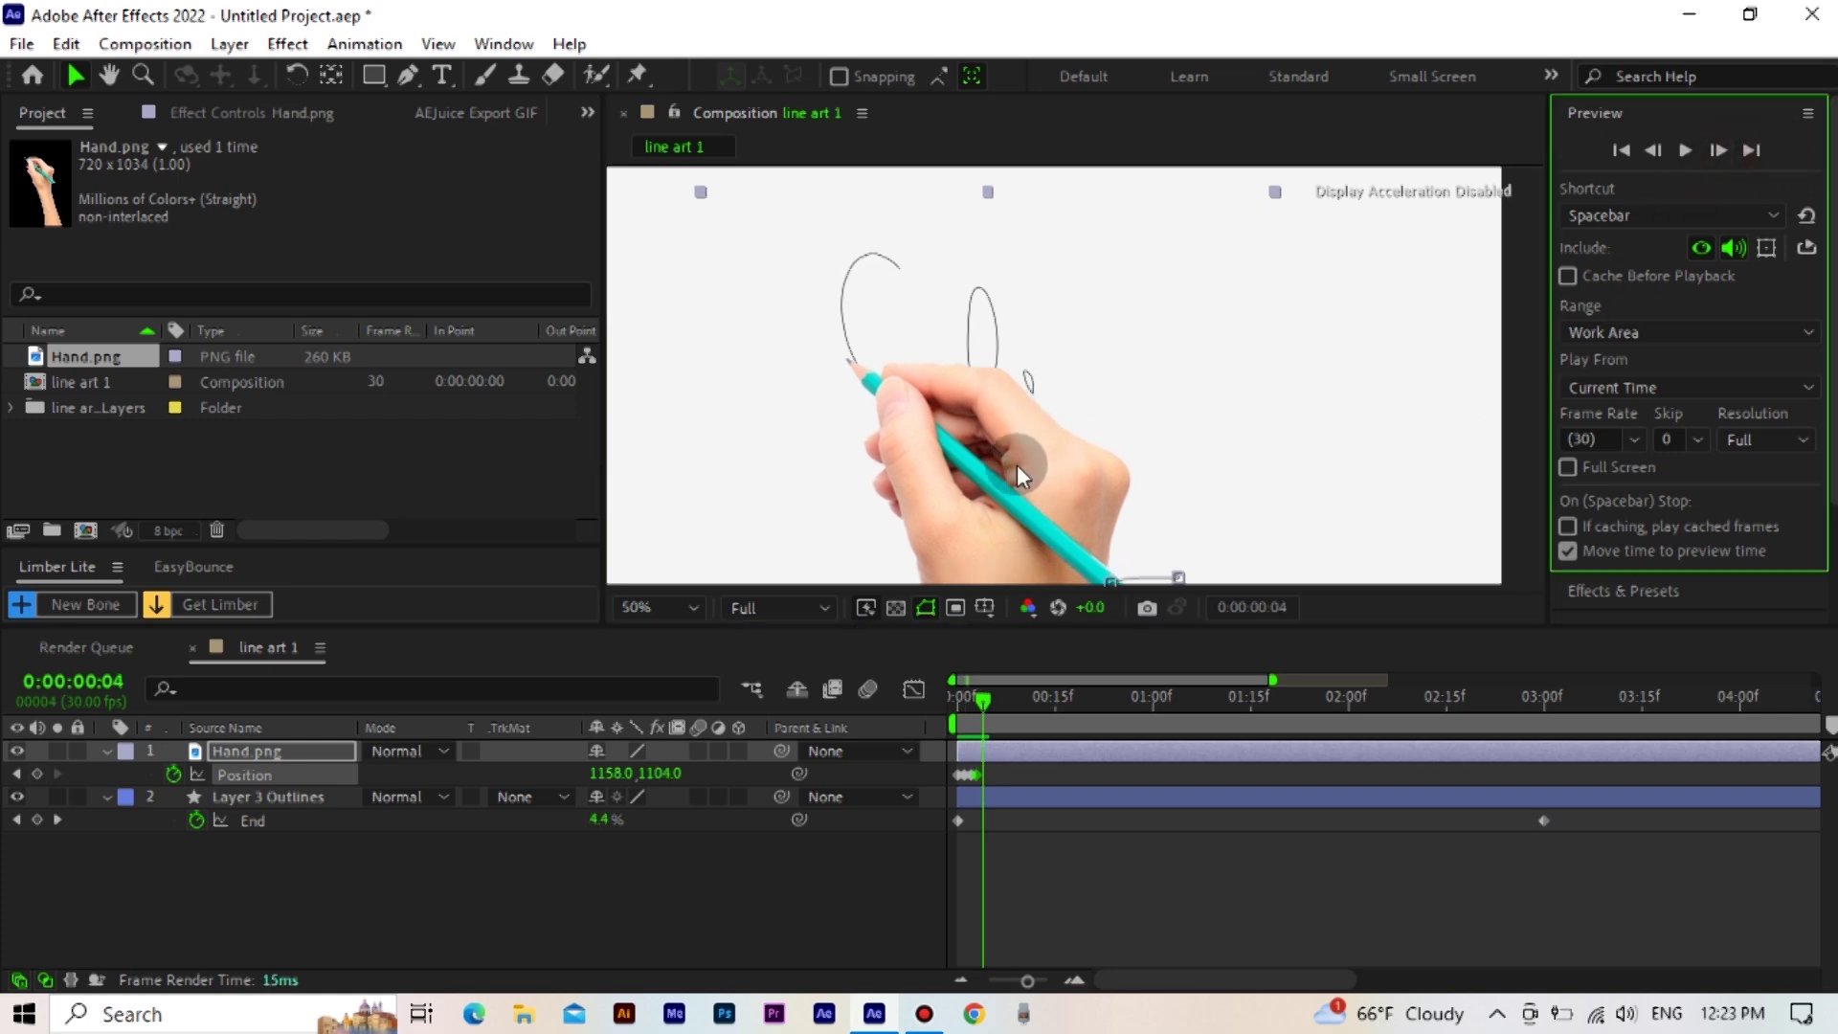
left_click_drag(1016, 464, 1060, 368)
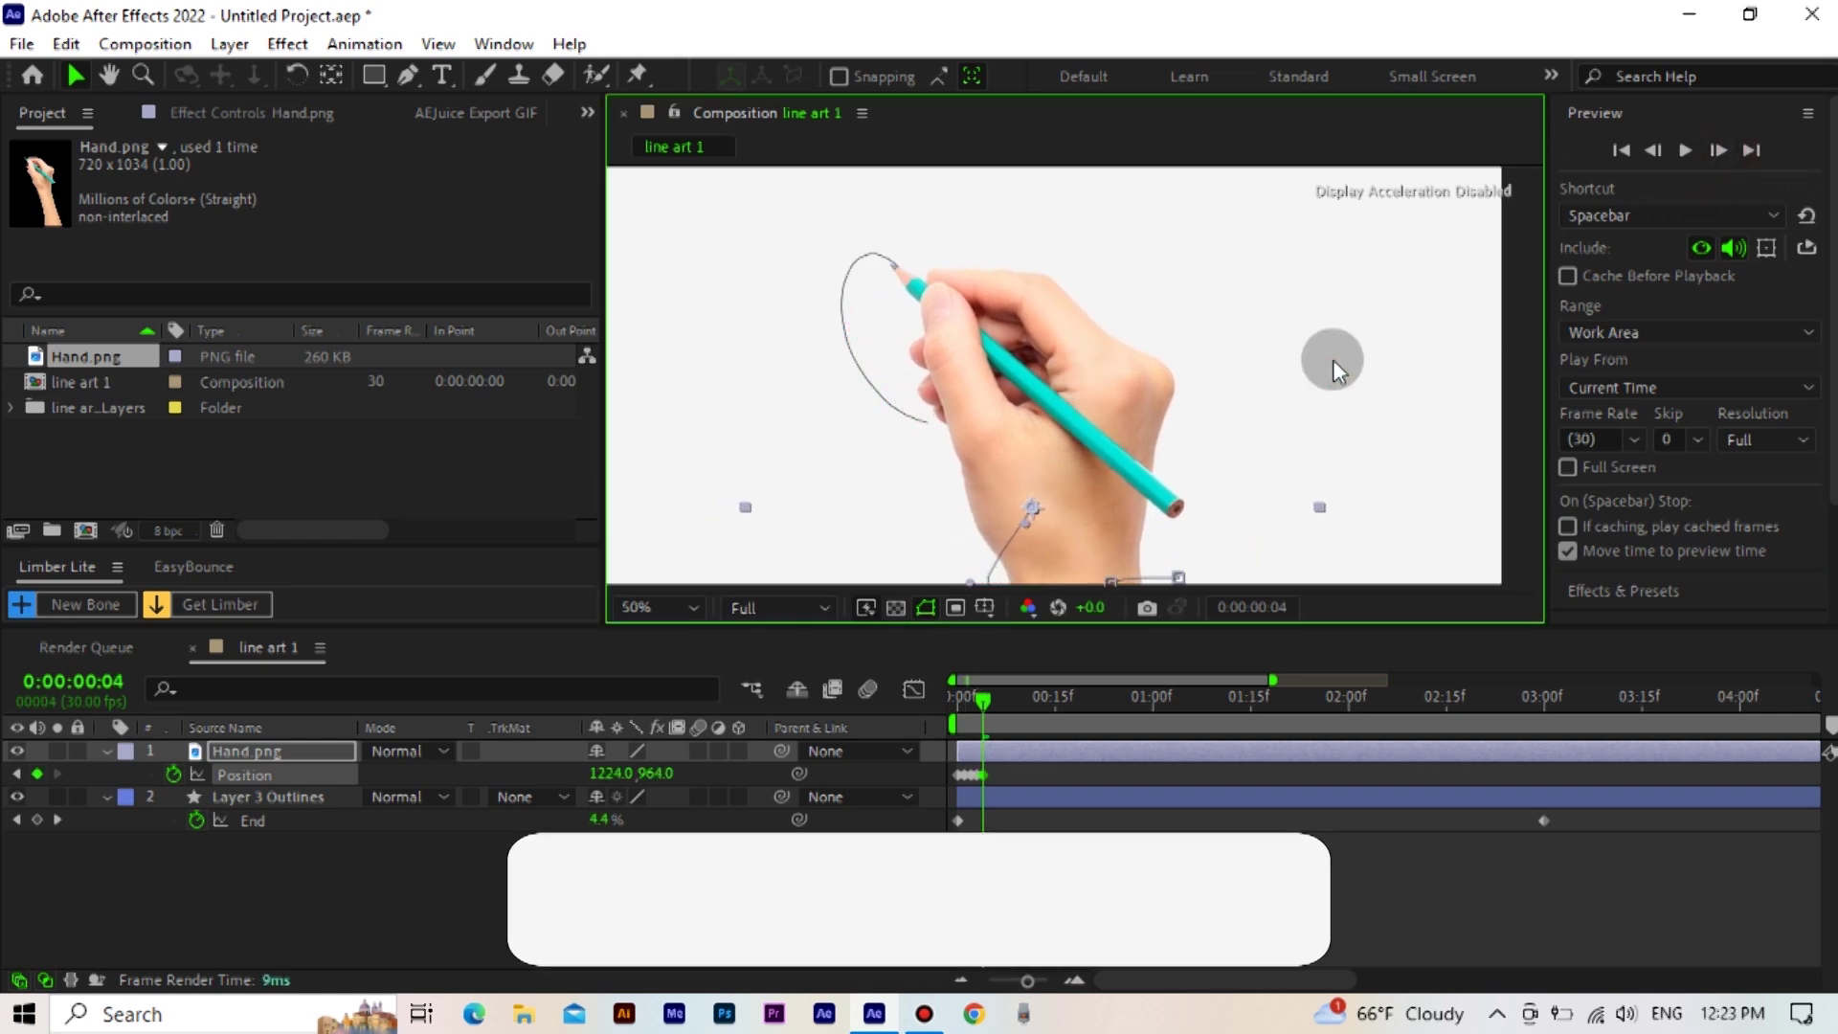
Keyframe the hand's Position frame by frame from frame 5 to 0:00:02:04, keeping the pencil tip on the growing lines
left_click(1718, 150)
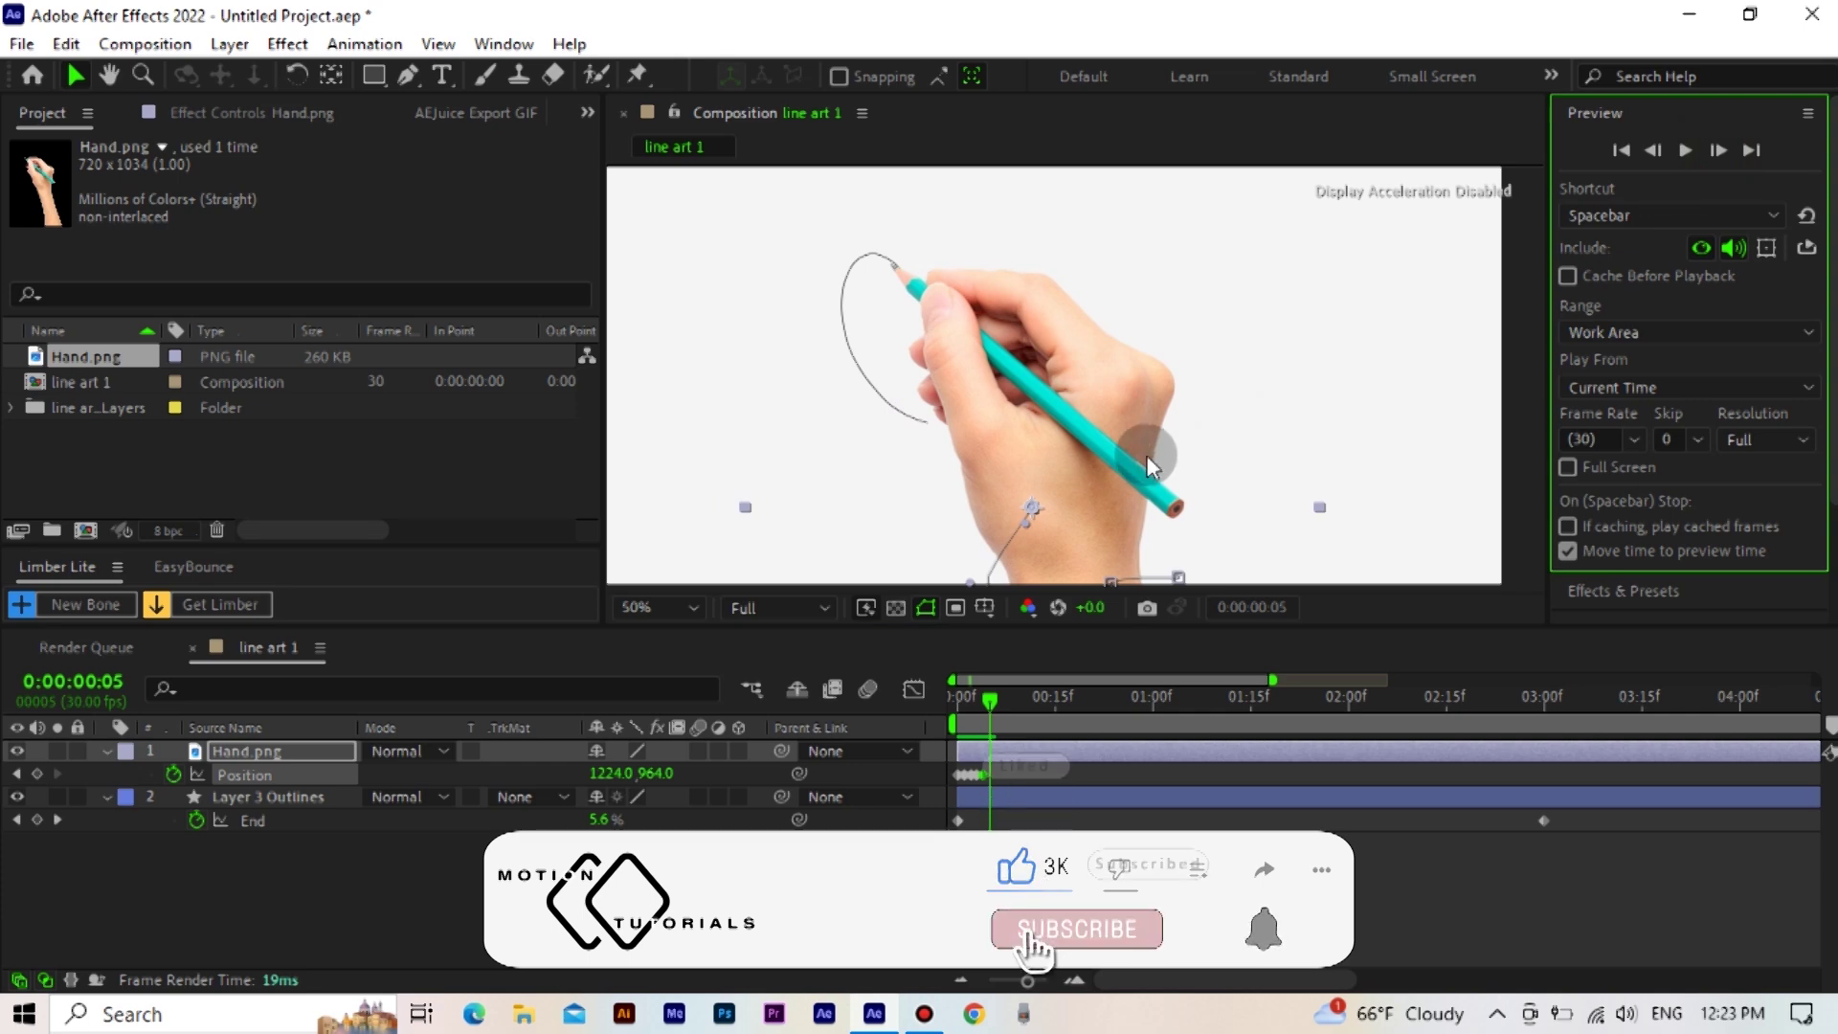
left_click_drag(1145, 456, 1210, 643)
scroll(1141, 569, "down", 2)
left_click(1718, 150)
left_click(1719, 150)
mouse_move(1169, 517)
left_mouse_down()
mouse_move(1186, 523)
mouse_move(1195, 367)
mouse_move(1183, 492)
left_mouse_up()
left_click(1653, 150)
left_click(1721, 152)
left_click(1718, 150)
left_click_drag(1182, 478, 1167, 422)
left_click(1718, 151)
left_click(1718, 151)
mouse_move(1154, 409)
left_mouse_down()
mouse_move(1144, 311)
mouse_move(1089, 353)
mouse_move(1062, 492)
mouse_move(1061, 355)
mouse_move(1121, 307)
mouse_move(1184, 395)
left_mouse_up()
left_click(1718, 150)
left_click(1718, 150)
left_click(1718, 151)
left_click(1718, 150)
left_click(1718, 150)
left_click(1718, 151)
left_click(1719, 150)
left_click(1718, 150)
left_click(1718, 150)
left_click(1719, 150)
left_click(1718, 150)
left_click(1718, 150)
left_click(1718, 151)
left_click(1718, 150)
left_click(1718, 150)
left_click(1718, 151)
left_click(1653, 150)
mouse_move(1187, 431)
left_mouse_down()
mouse_move(1172, 398)
mouse_move(1081, 457)
mouse_move(1075, 436)
mouse_move(1275, 458)
mouse_move(1101, 408)
mouse_move(1209, 369)
mouse_move(1187, 337)
left_mouse_up()
left_click(1719, 150)
left_click(1718, 151)
left_click(1718, 150)
left_click(1718, 150)
left_click(1653, 150)
left_click(1653, 151)
left_click(1719, 150)
left_click(1653, 150)
left_click(1718, 151)
left_click(1718, 151)
left_click(1718, 150)
left_click(1718, 150)
left_click(1718, 150)
left_click(1719, 150)
mouse_move(1172, 334)
left_mouse_down()
mouse_move(1132, 307)
mouse_move(1088, 349)
mouse_move(1045, 551)
mouse_move(1022, 445)
mouse_move(1051, 445)
mouse_move(1010, 421)
left_mouse_up()
left_click(1719, 151)
left_click(1718, 150)
left_click(1718, 151)
left_click(1718, 150)
left_click(1718, 151)
left_click(1718, 150)
left_click(1718, 150)
left_click(1718, 150)
left_click(1719, 150)
mouse_move(1010, 421)
left_mouse_down()
mouse_move(985, 398)
mouse_move(1015, 321)
left_mouse_up()
left_click(1718, 150)
left_click(1718, 150)
left_click(1718, 151)
mouse_move(1134, 335)
left_mouse_down()
mouse_move(1059, 382)
mouse_move(1033, 502)
mouse_move(1048, 392)
left_mouse_up()
left_click(1718, 150)
left_click(1719, 151)
left_click(1718, 150)
left_click(1718, 150)
left_click(1718, 150)
left_click(1718, 151)
left_click(1718, 150)
mouse_move(1051, 383)
left_mouse_down()
mouse_move(1058, 332)
mouse_move(1098, 302)
mouse_move(1058, 373)
mouse_move(1086, 385)
left_mouse_up()
left_click(1718, 150)
left_click(1718, 150)
left_click(1718, 151)
left_click(1718, 150)
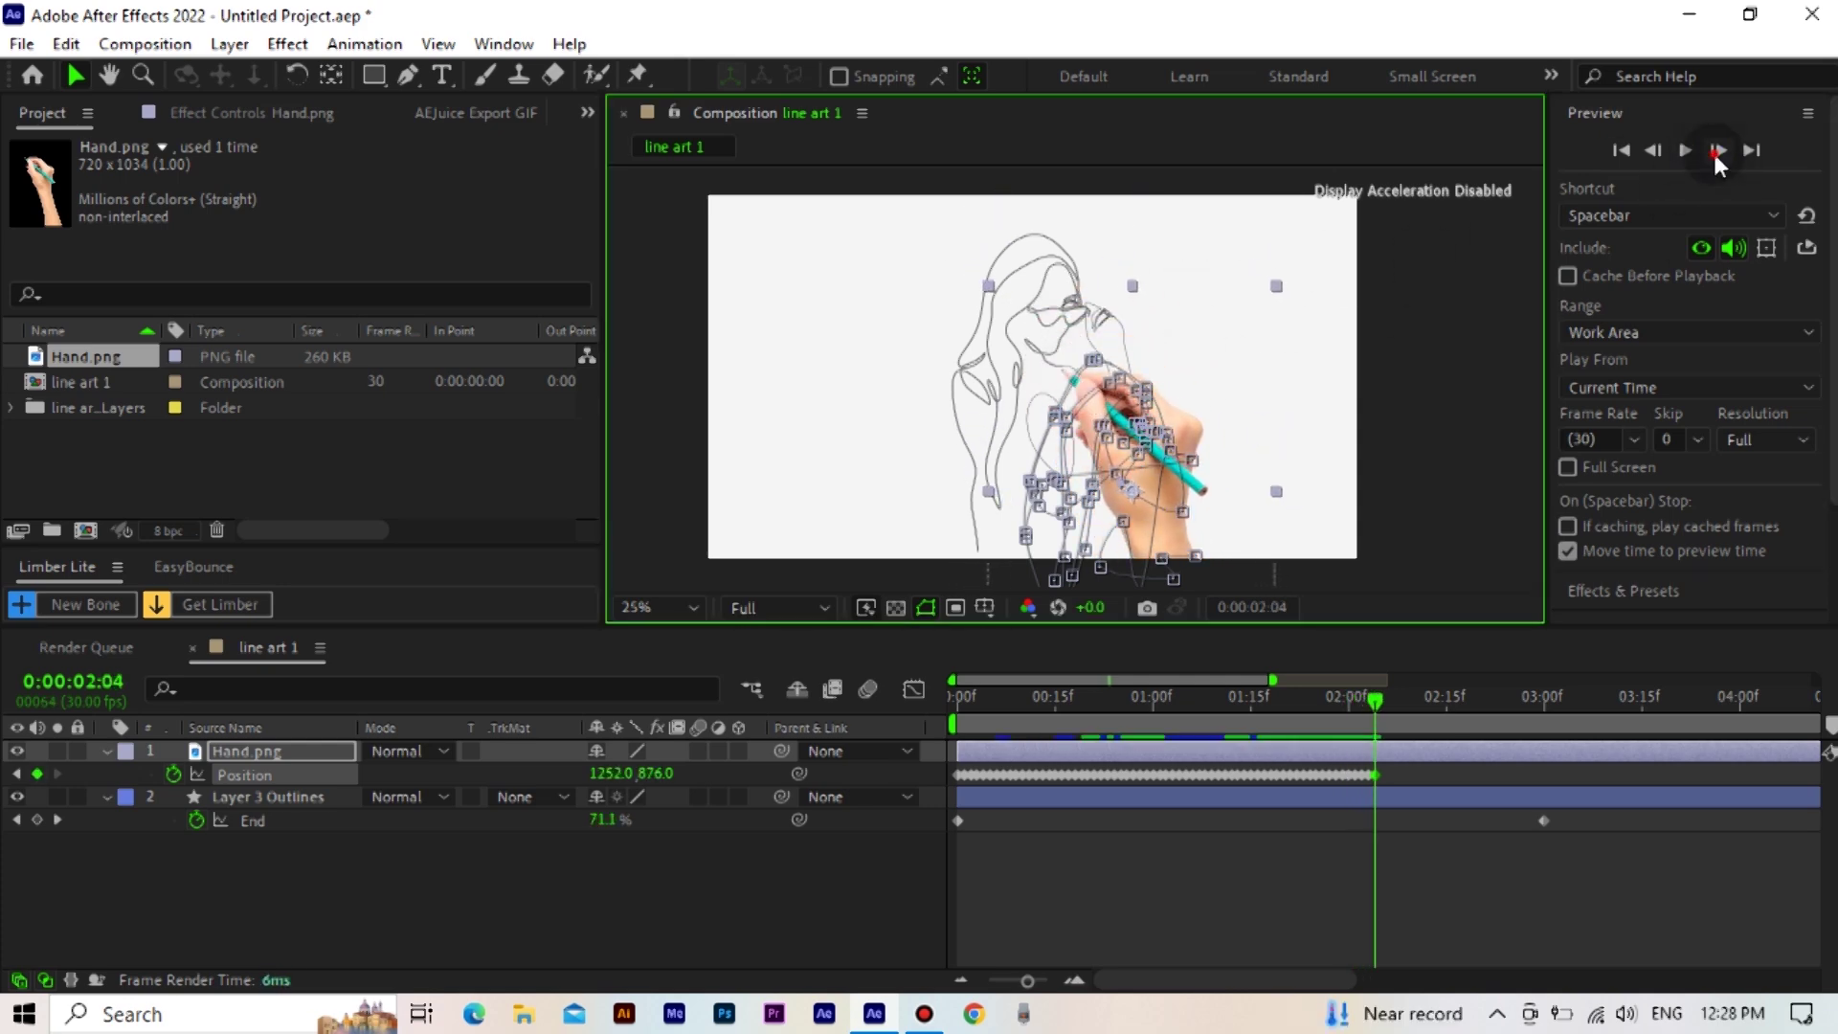
Continue keyframing the hand's Position on each frame from 0:00:02:05 to 0:00:02:27 so the pencil tip follows the line ends
left_click(1718, 150)
scroll(1244, 402, "up", 2)
mouse_move(1272, 383)
left_mouse_down()
mouse_move(1364, 442)
mouse_move(1277, 457)
mouse_move(1270, 505)
mouse_move(1259, 412)
left_mouse_up()
left_click(1718, 150)
left_click(1718, 150)
left_click(1718, 151)
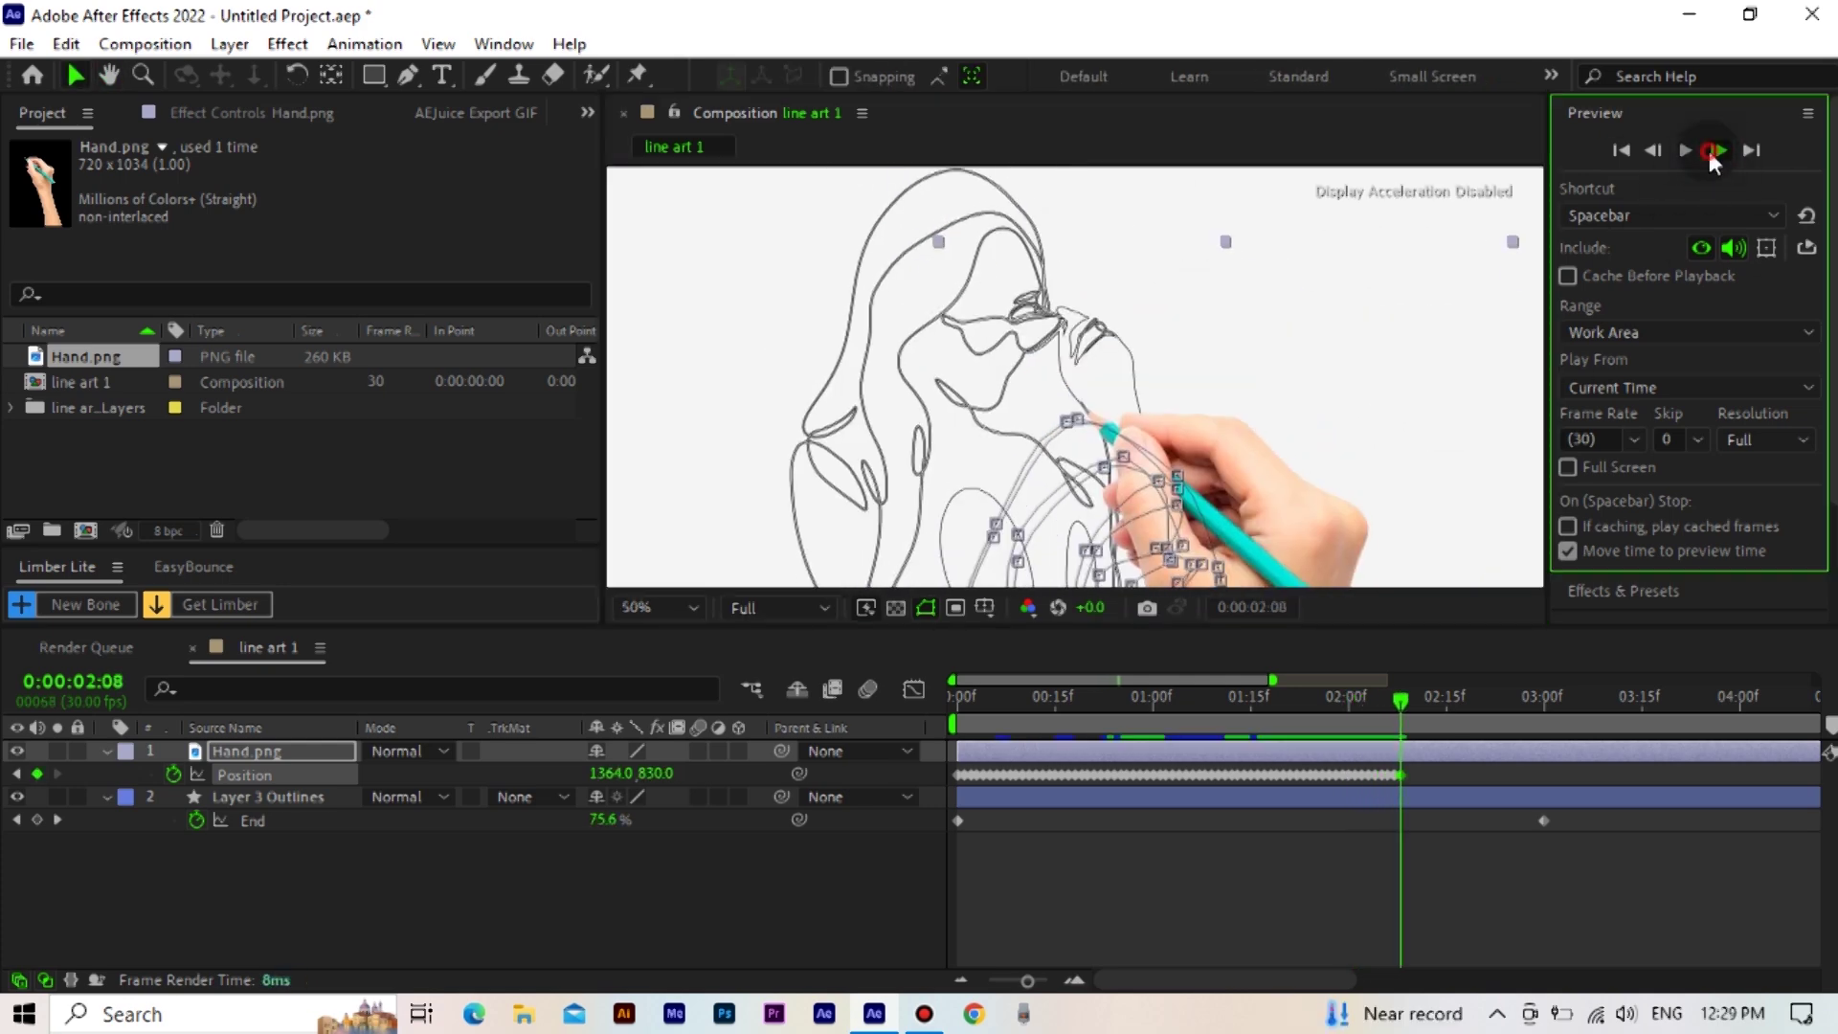
left_click(1718, 150)
left_click_drag(1273, 479, 1326, 450)
left_click(1718, 151)
left_click(1718, 150)
left_click(1718, 150)
left_click(1719, 150)
left_click(1718, 151)
left_click_drag(1321, 452, 1253, 450)
left_click(1718, 150)
left_click(1652, 150)
left_click(1652, 151)
double_click(1719, 150)
left_click(1718, 150)
left_click(1718, 150)
left_click(1718, 151)
left_click_drag(1182, 402, 1223, 331)
left_click(1718, 150)
left_click_drag(1017, 332, 1020, 446)
left_click(1718, 150)
left_click(1719, 150)
mouse_move(1304, 484)
left_mouse_down()
mouse_move(1295, 539)
mouse_move(1306, 466)
left_mouse_up()
left_click(1714, 150)
left_click_drag(832, 435, 896, 407)
left_click(1718, 151)
left_click(1718, 150)
left_click(1718, 151)
left_click_drag(854, 491, 953, 435)
Keyframe the hand's Position on the last frames from 0:00:02:28 to 0:00:03:00, ending at about 1484, 1068
left_click(1718, 154)
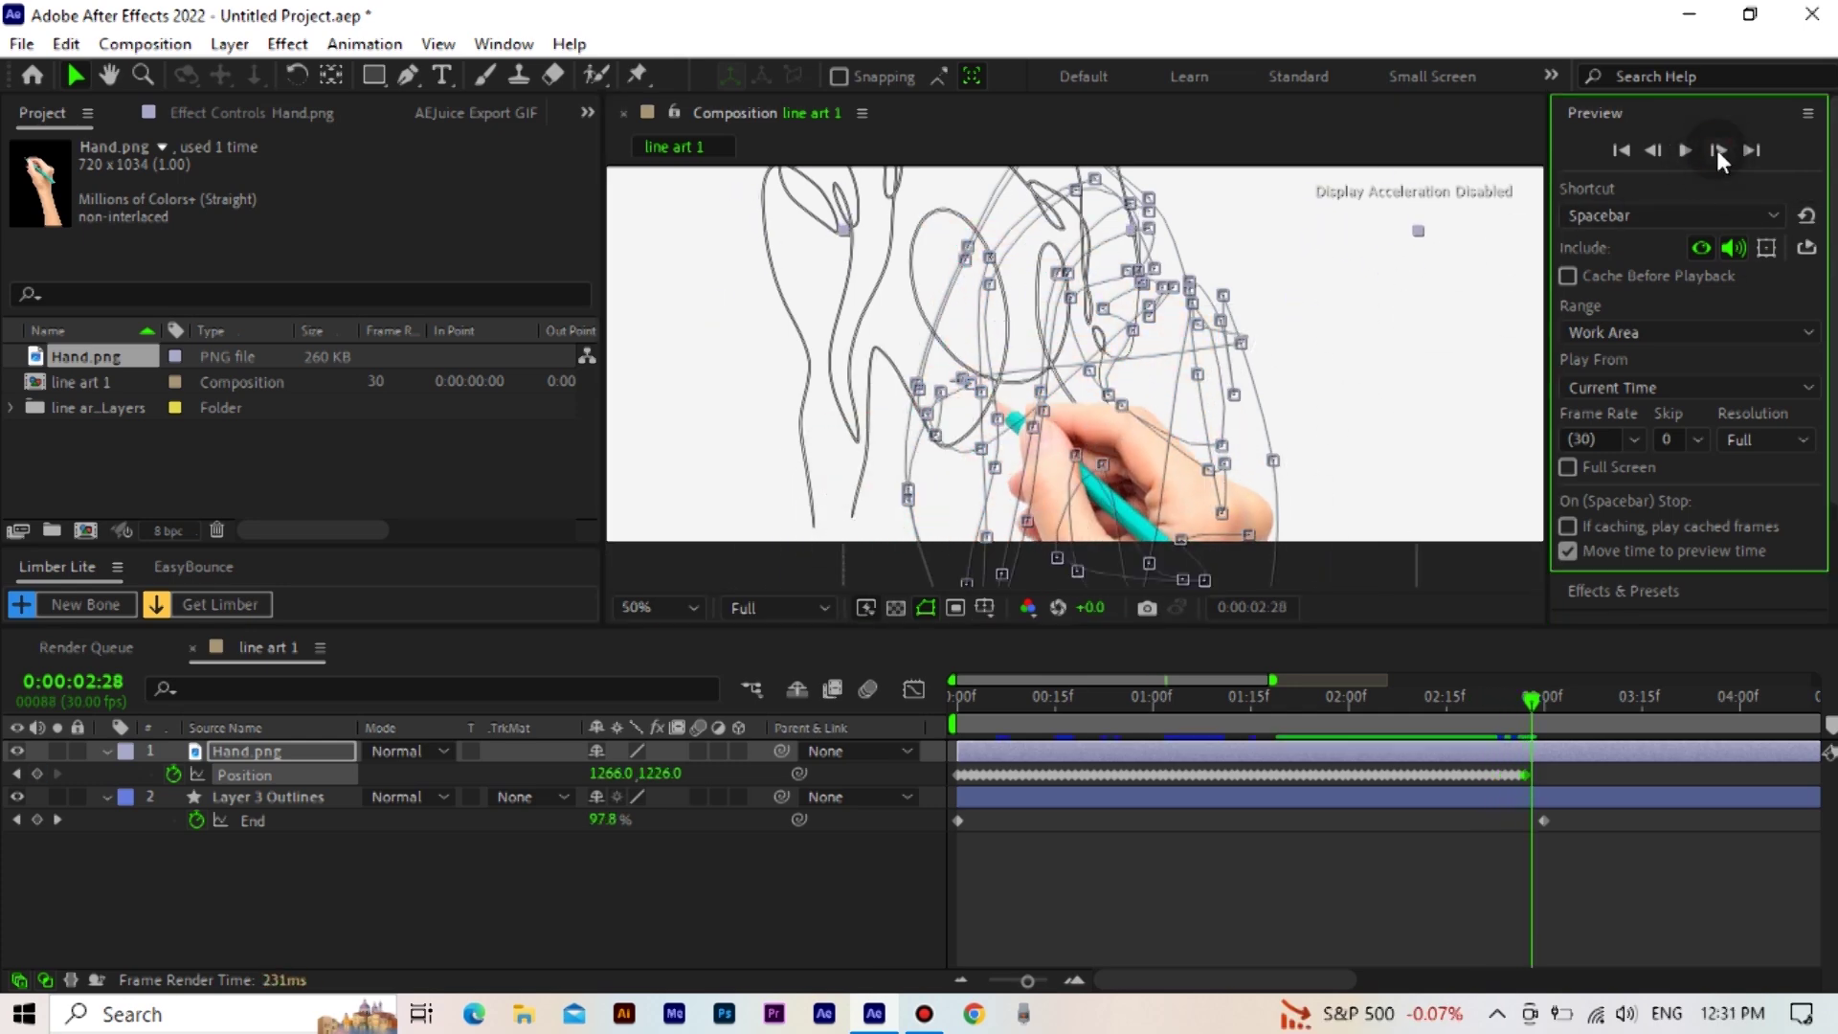
left_click(1718, 153)
left_click_drag(1130, 460, 1371, 382)
left_click(1720, 155)
left_click(1719, 152)
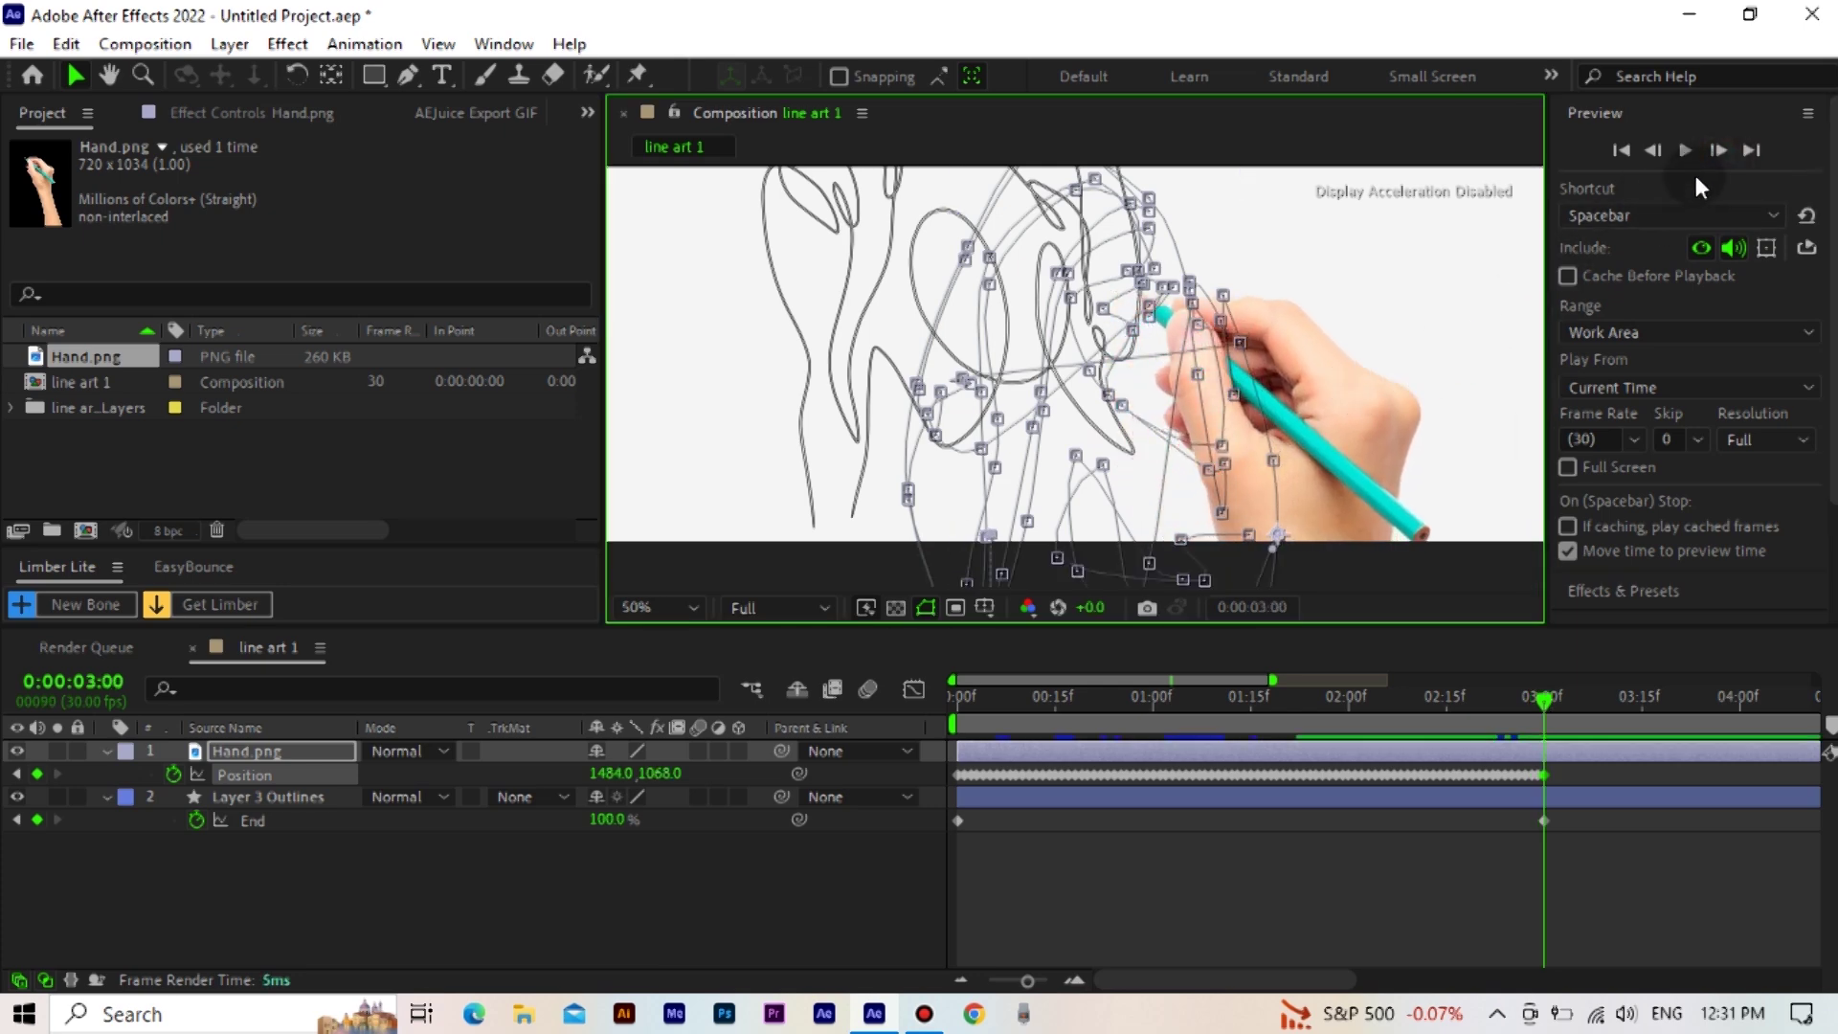
left_click(1711, 153)
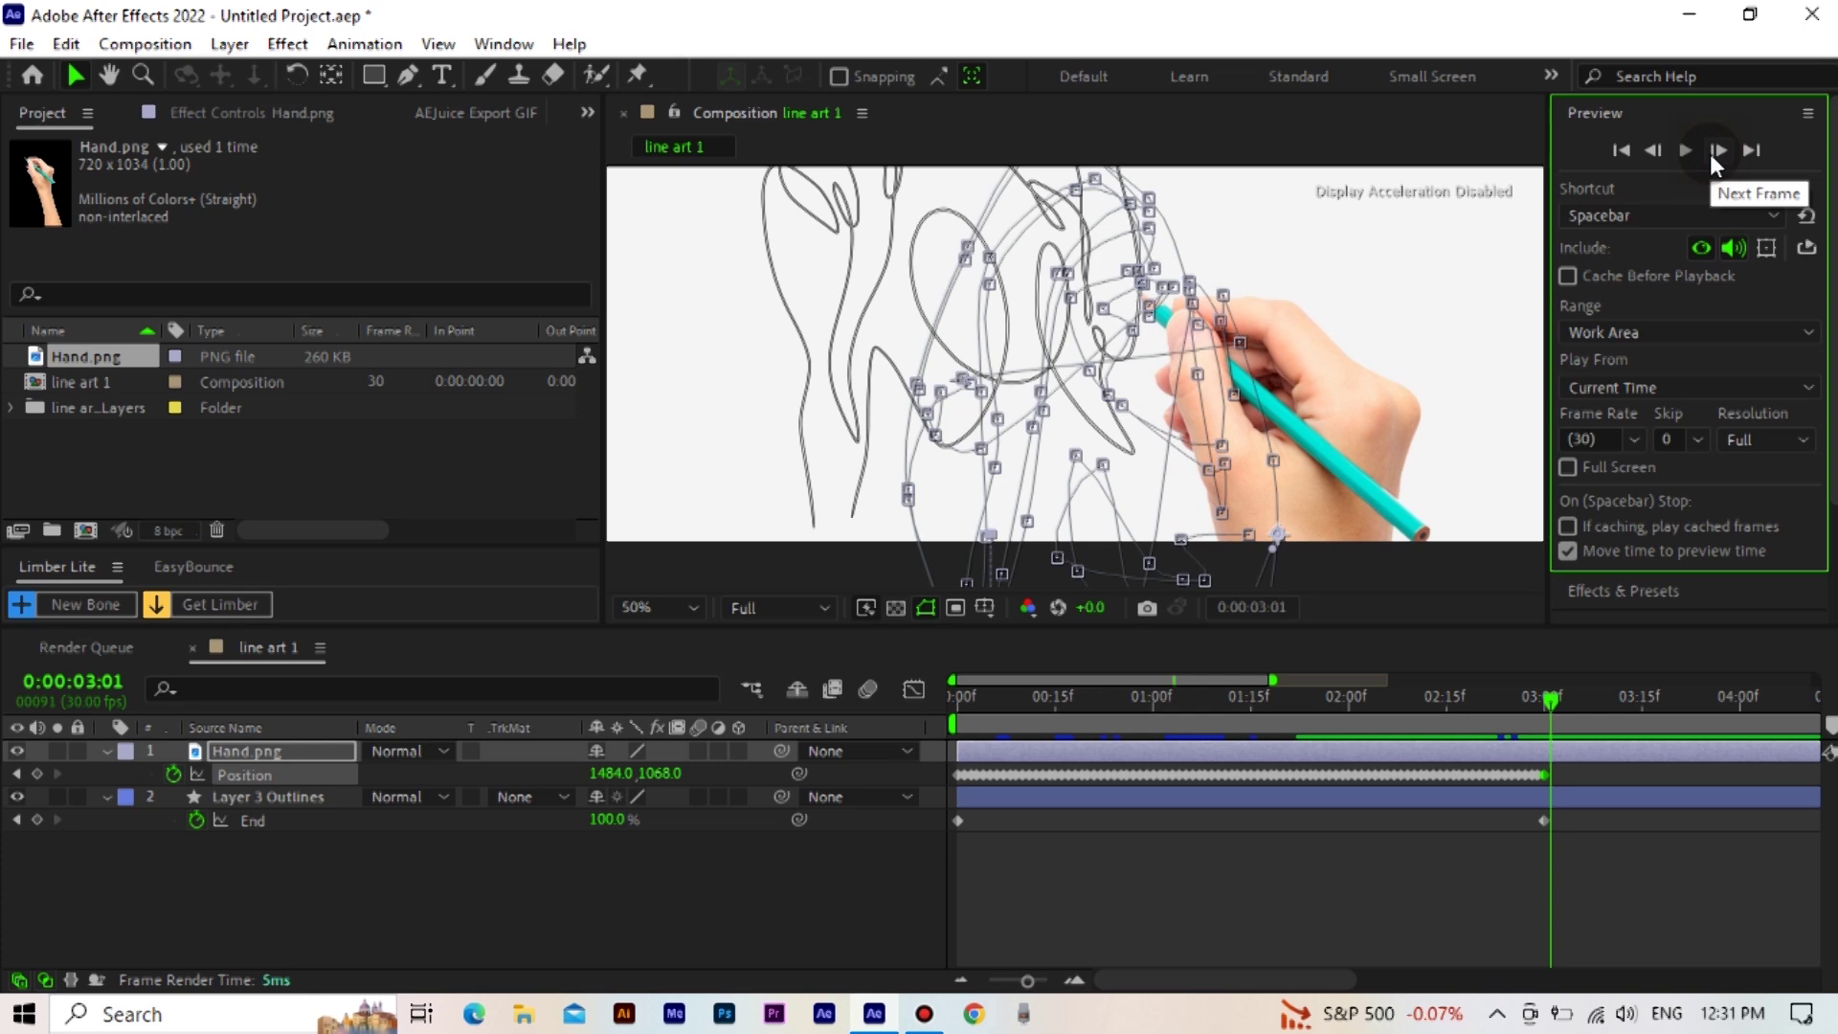
left_click(1656, 151)
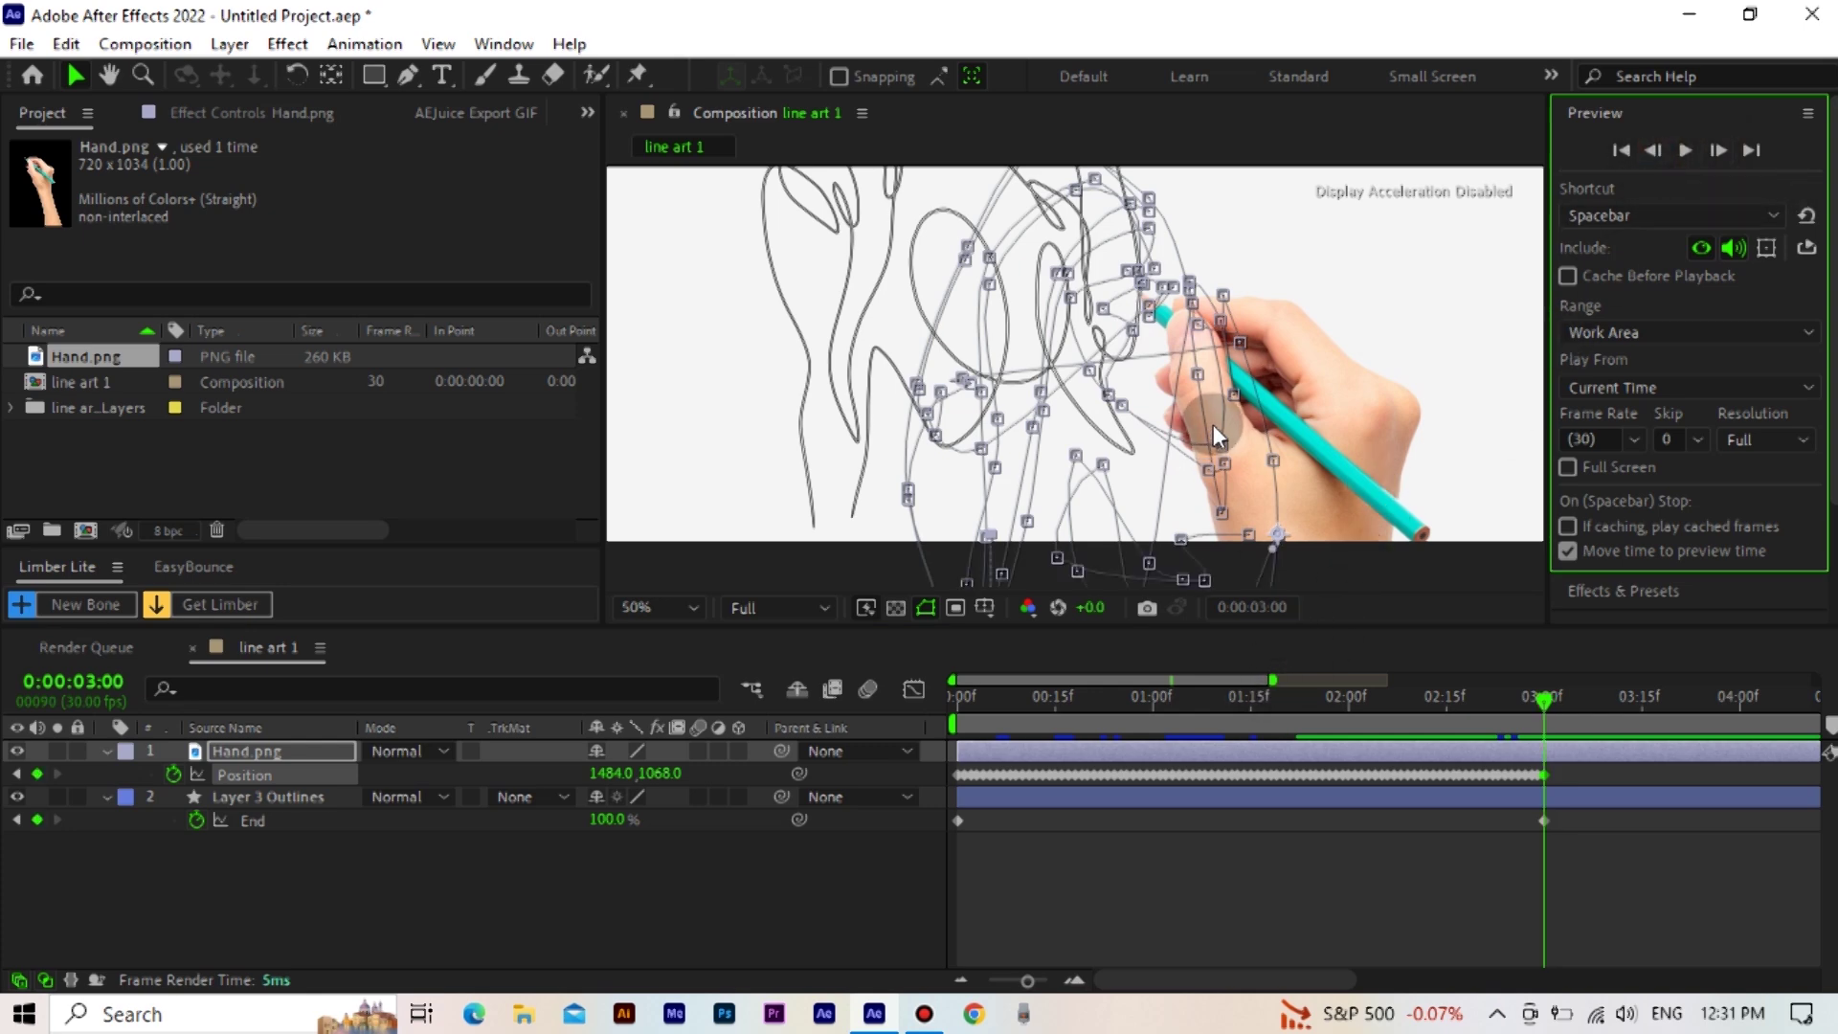
Stretch the hand's Position and the outlines' End keyframes together so they finish at 0:00:05:00, and preview the animation from the start
scroll(1214, 423, "down", 2)
left_click_drag(1216, 354, 1279, 432)
key("v")
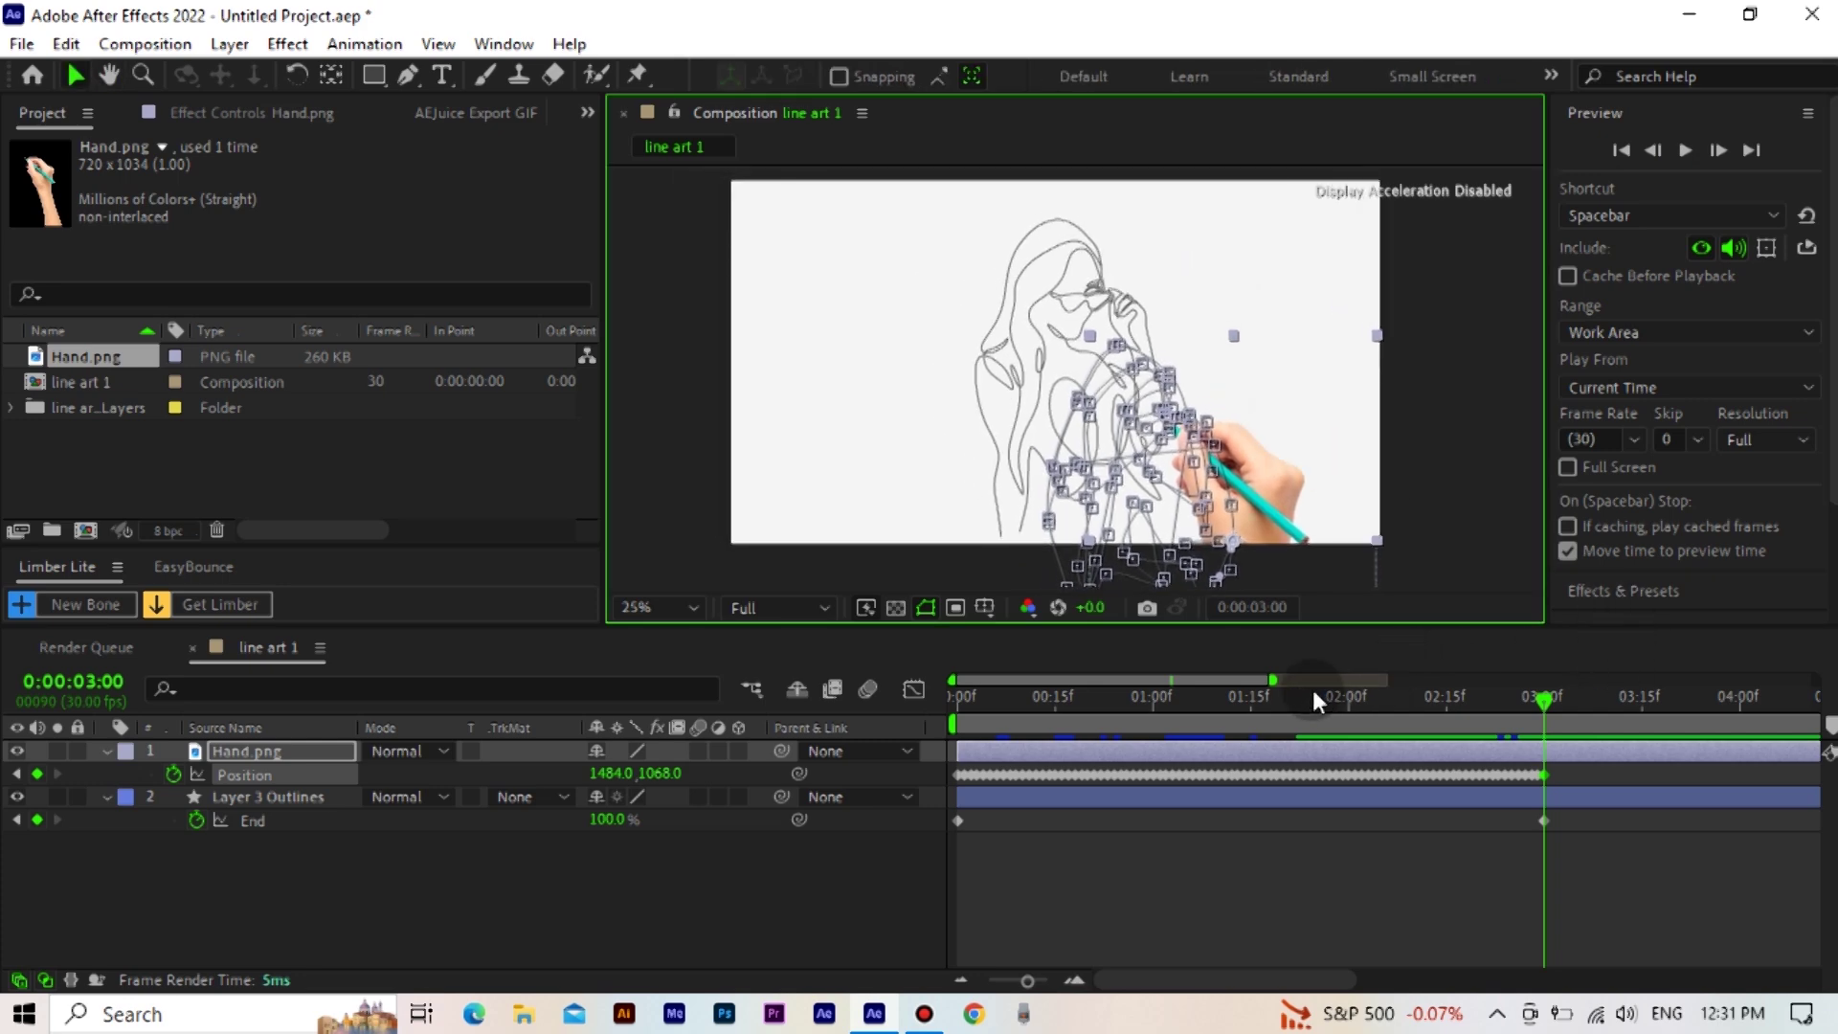
left_click_drag(1278, 682, 1426, 682)
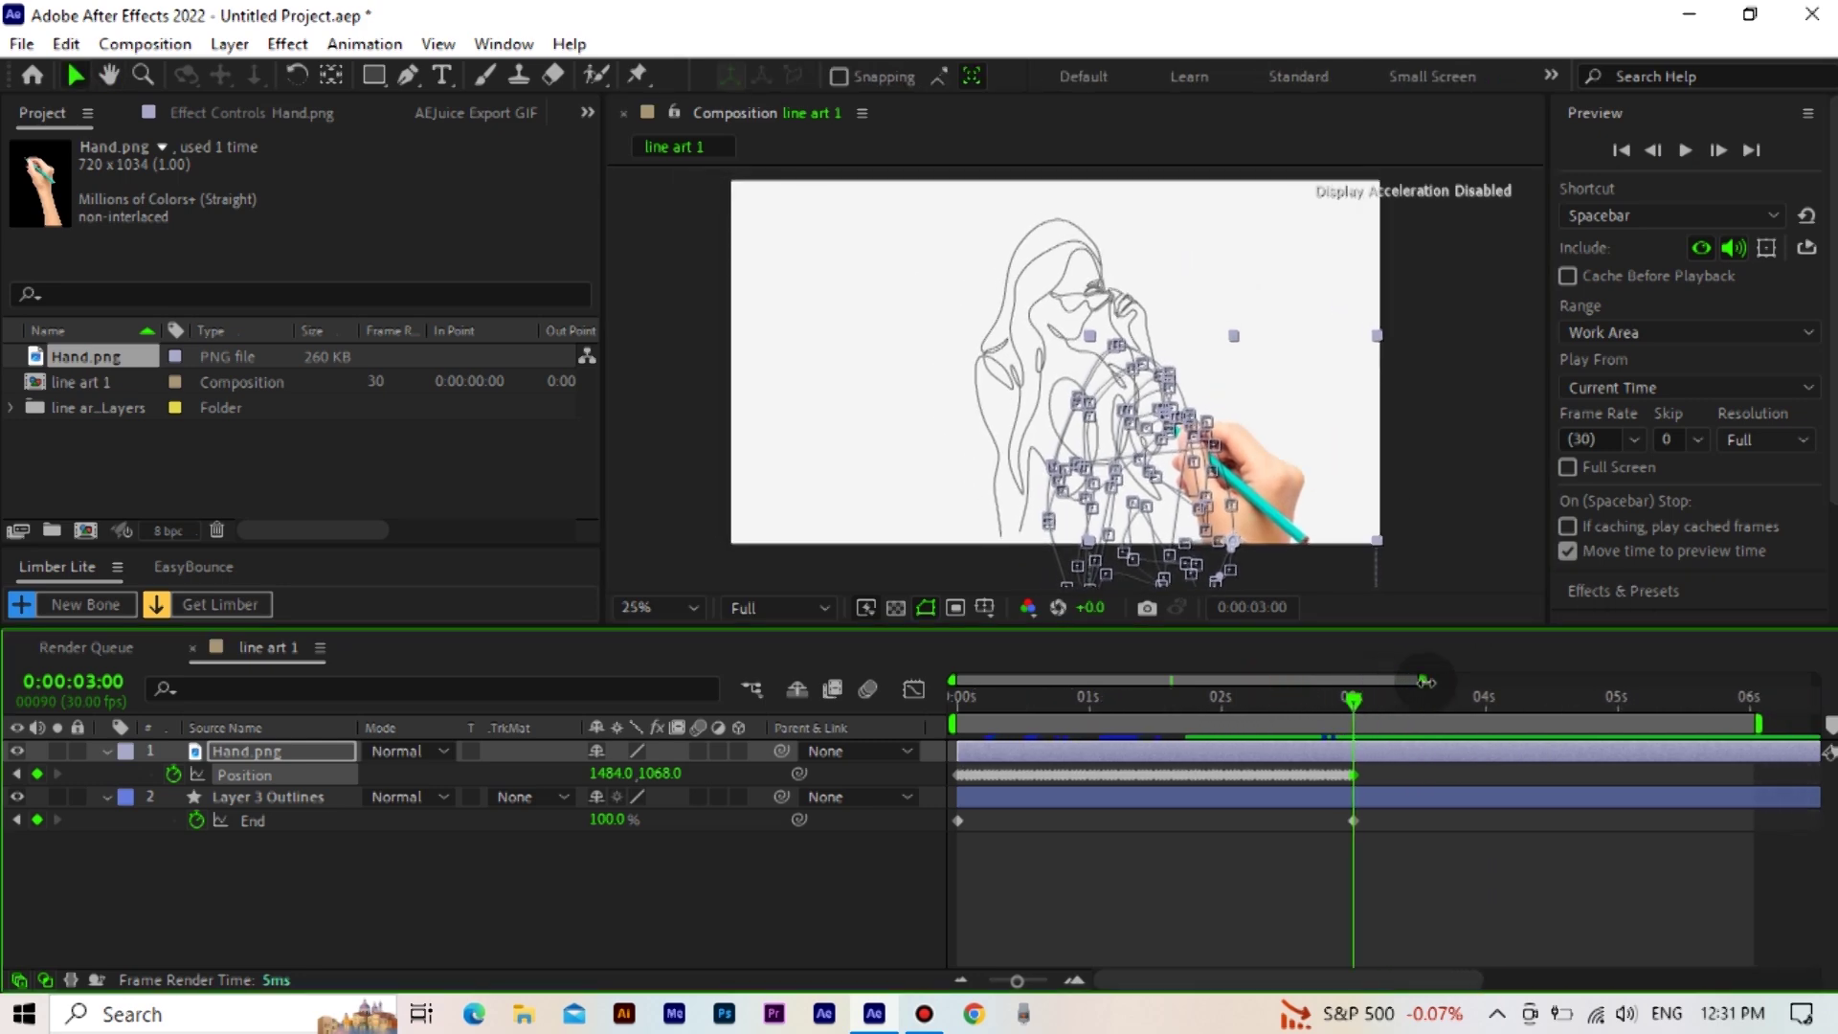
left_click(1618, 715)
left_click_drag(1405, 767, 1178, 839)
left_click_drag(975, 835, 944, 835)
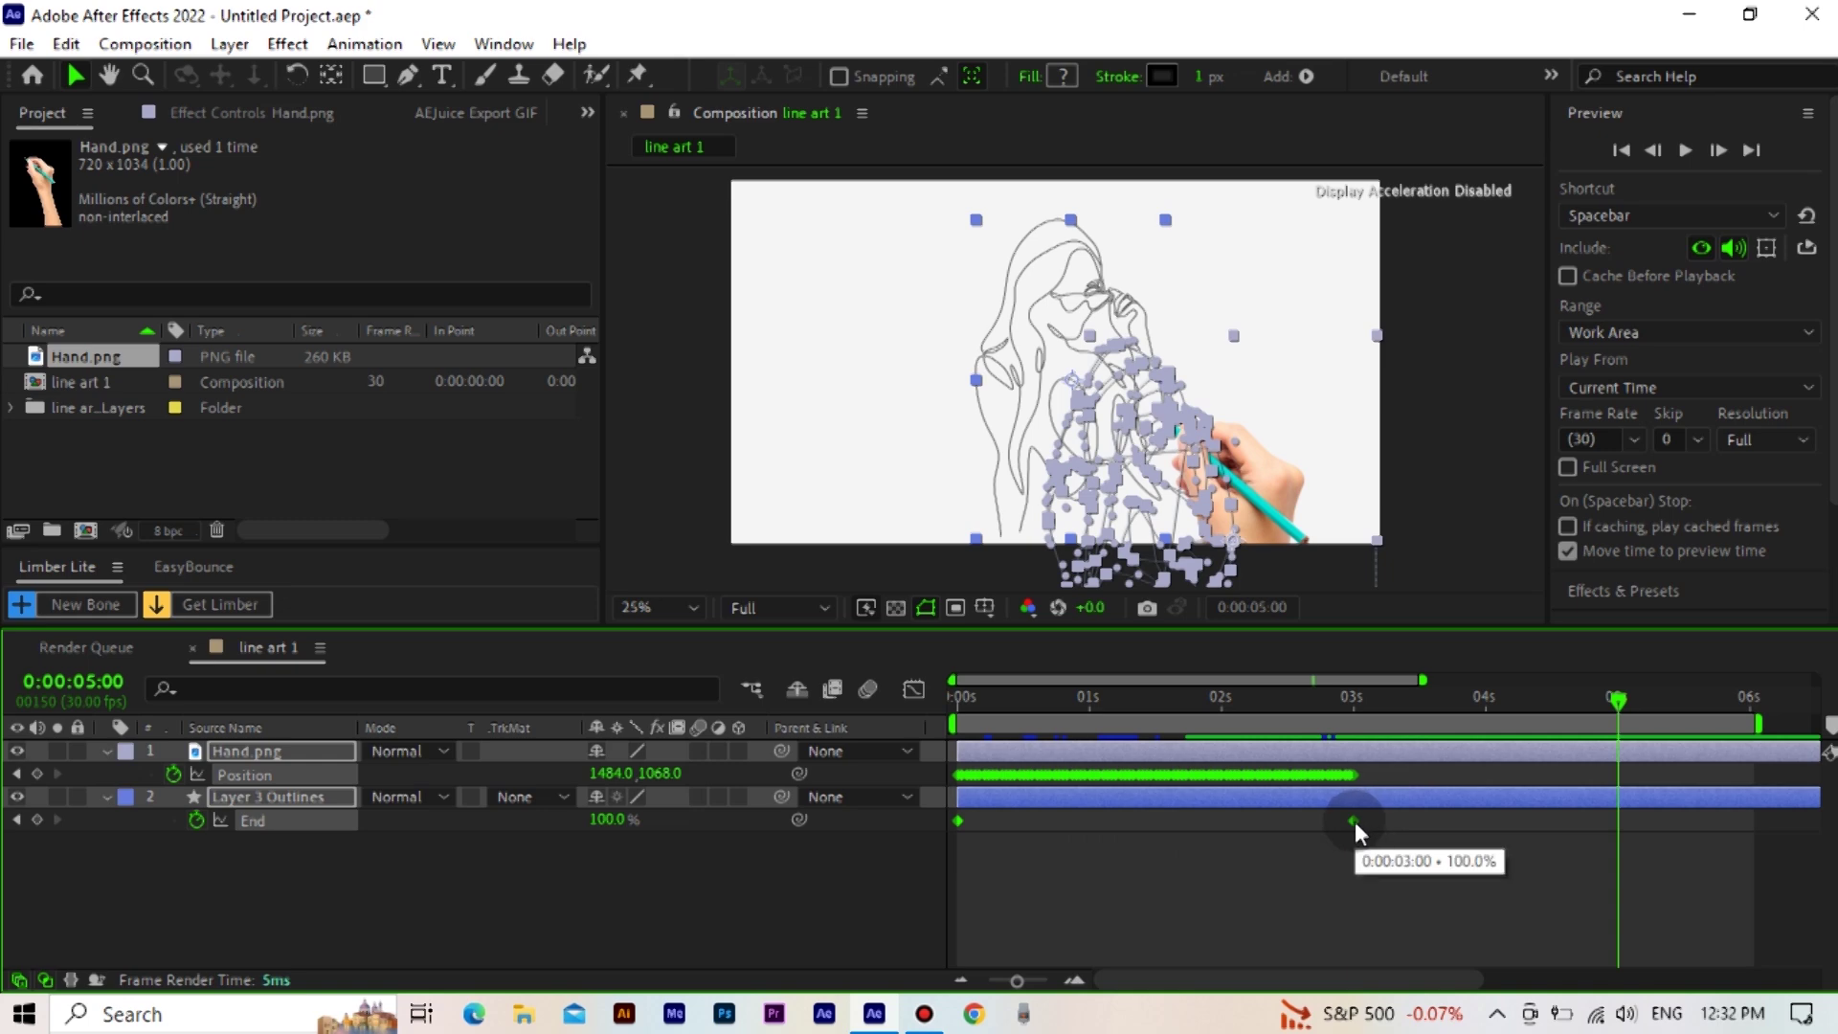
left_click_drag(1353, 822, 1599, 833)
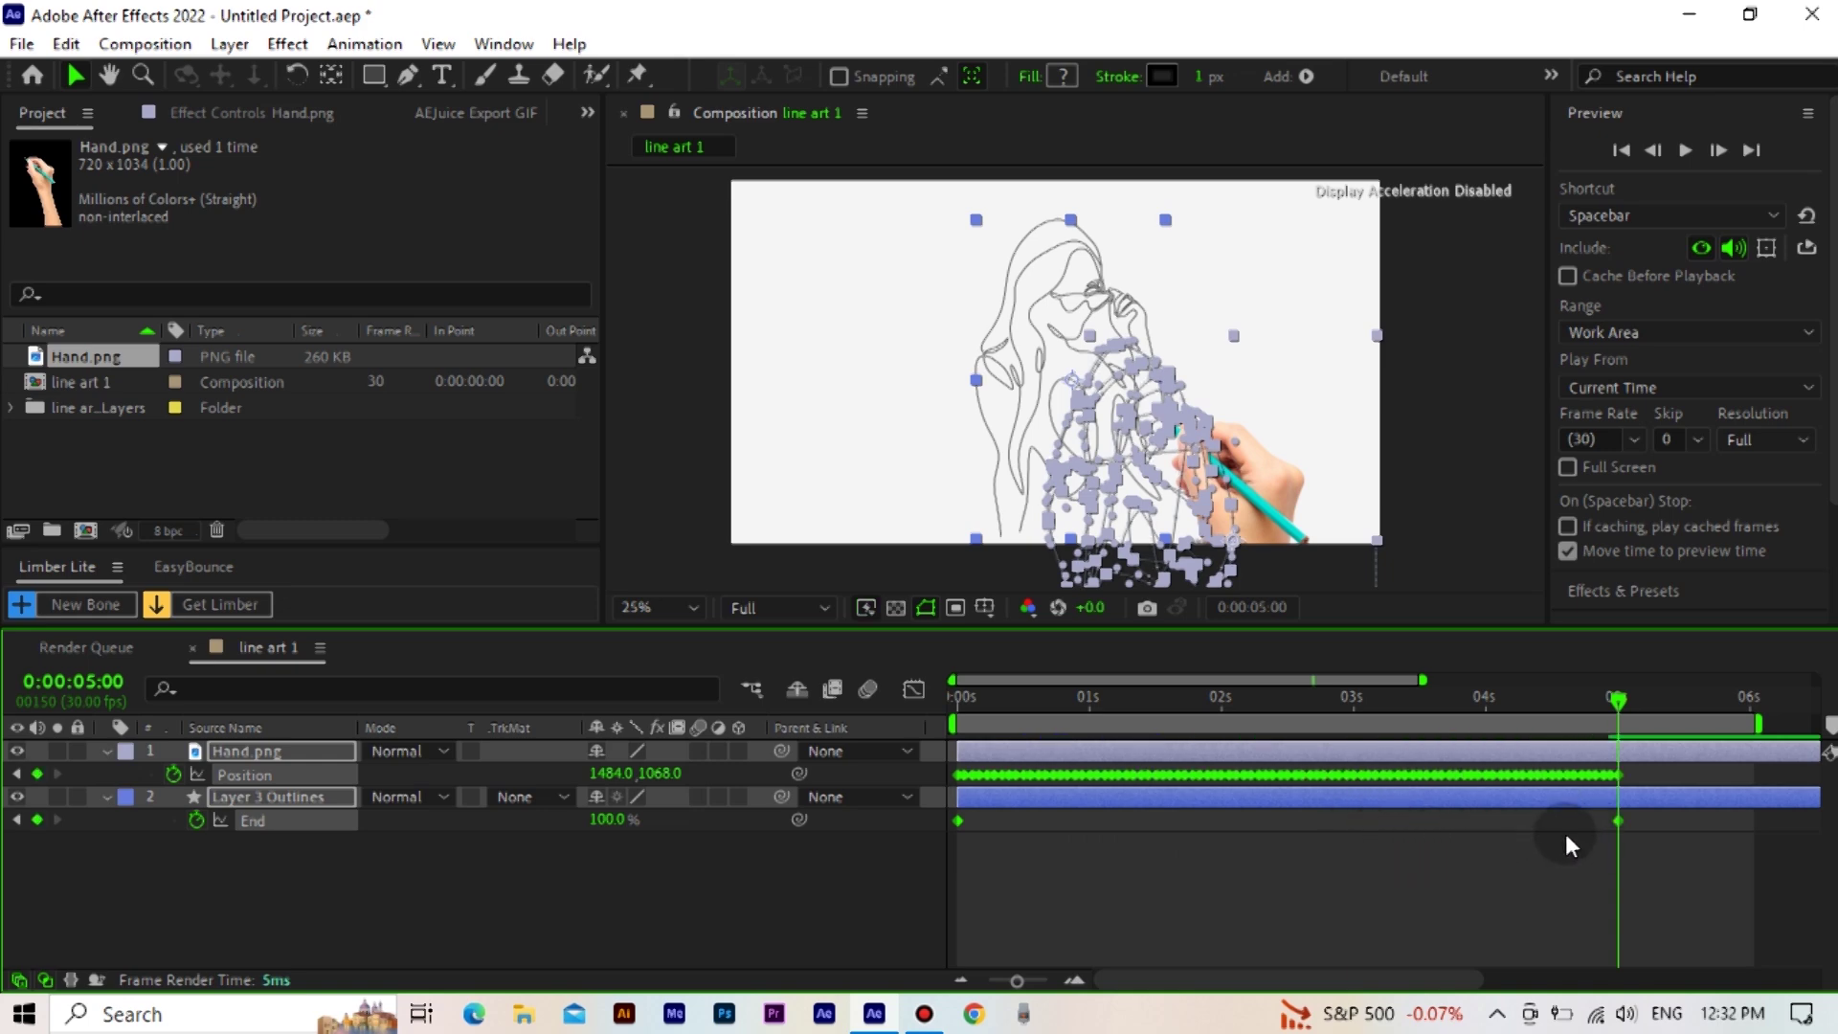
left_click_drag(1191, 693, 675, 732)
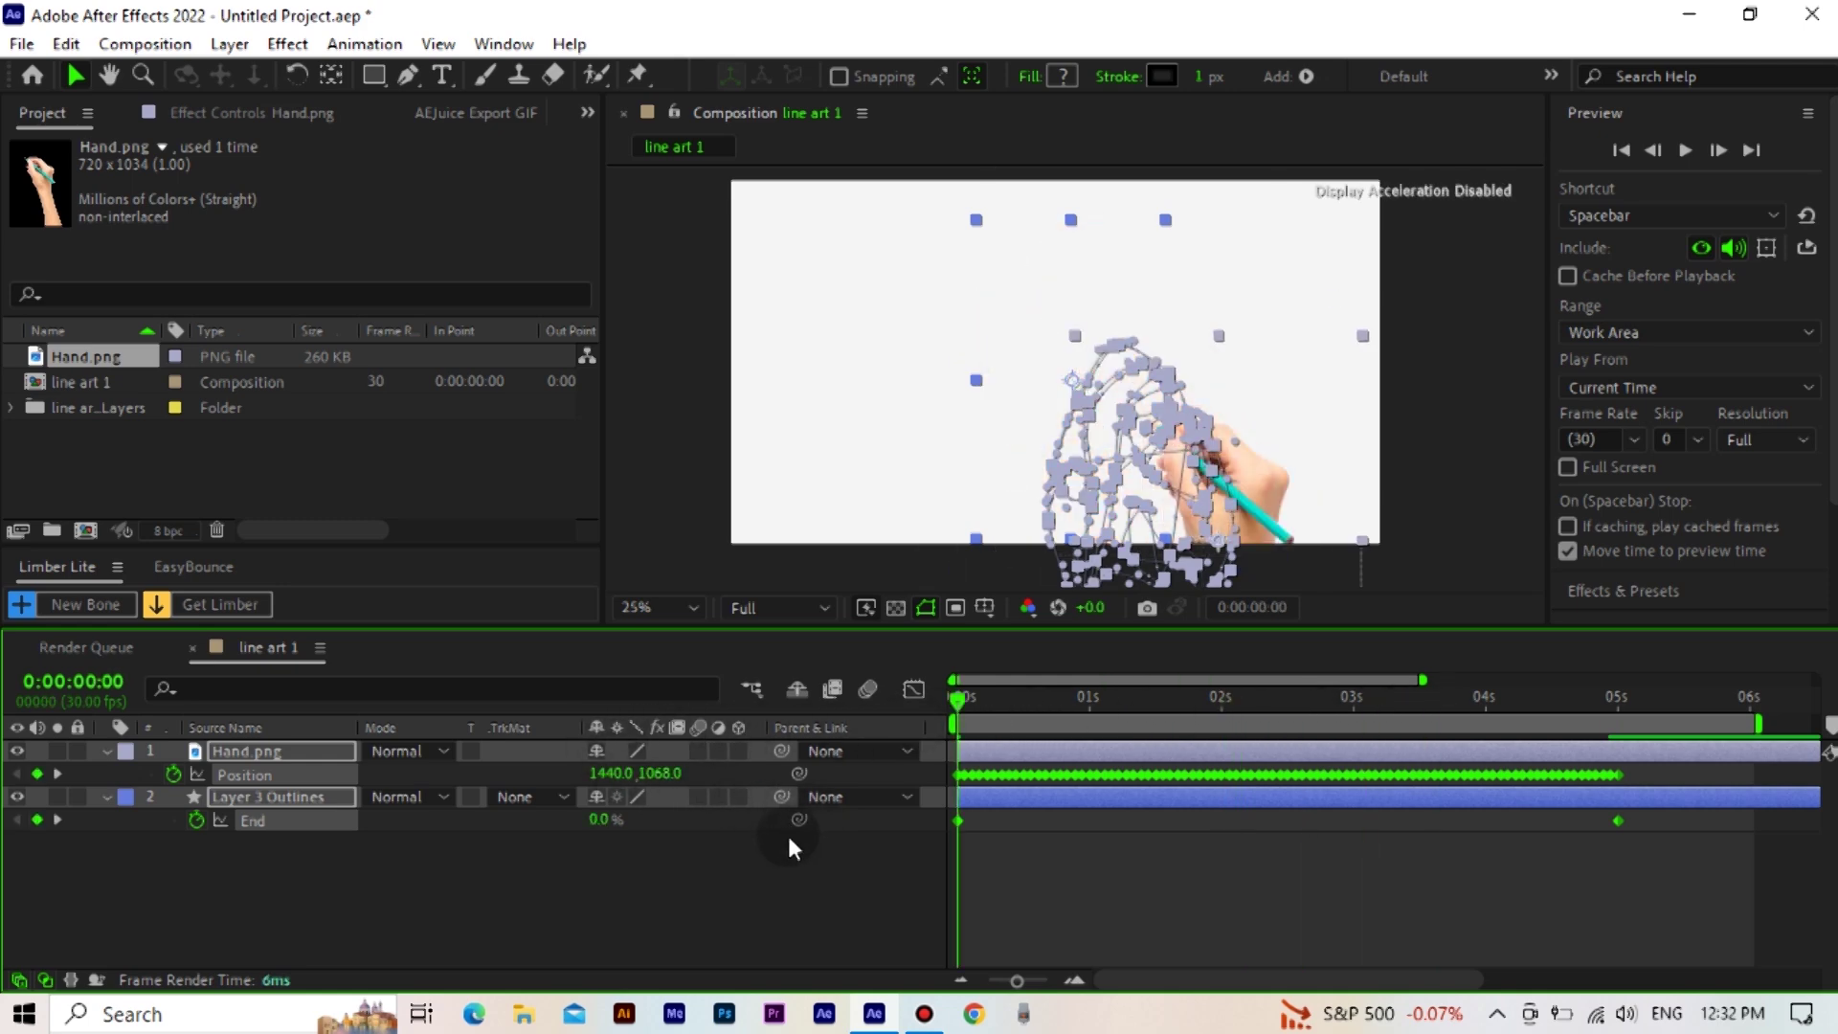
key("space")
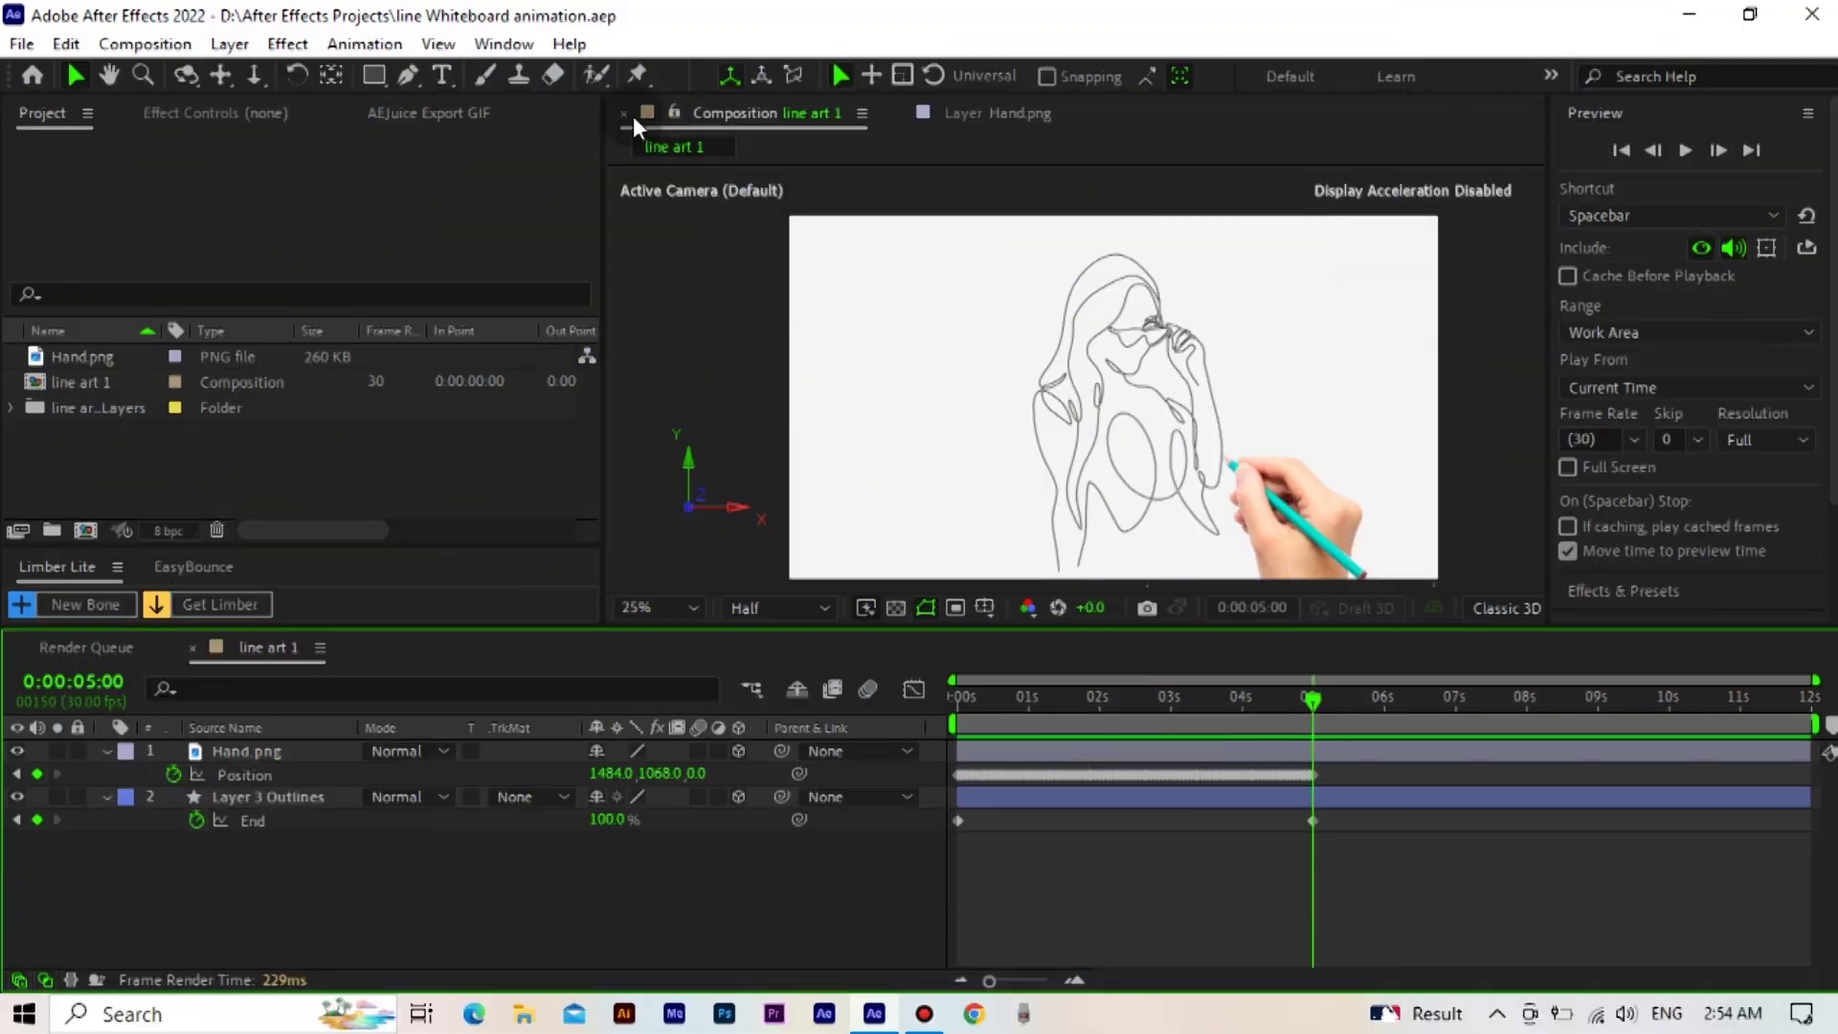
Draw a gently curved, roughly horizontal line with the Pen tool from the pencil tip to beyond the canvas's right edge
left_click(409, 75)
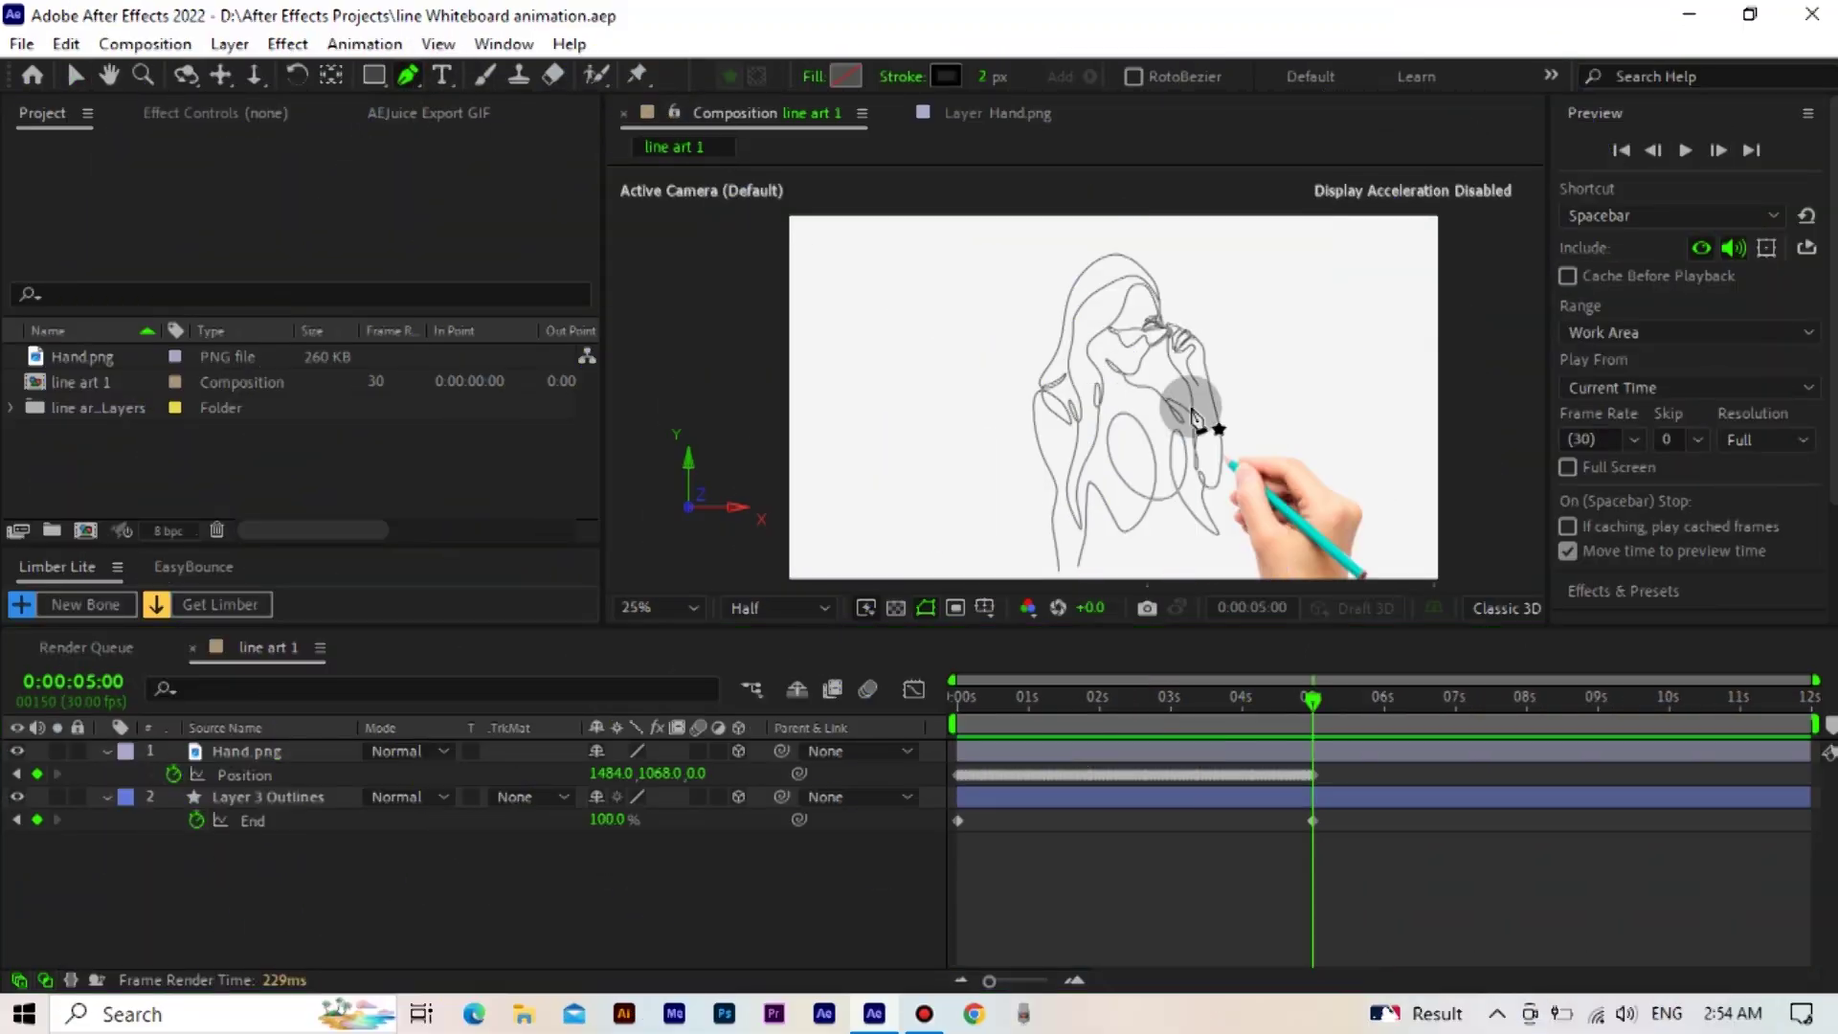
scroll(1312, 493, "up", 2)
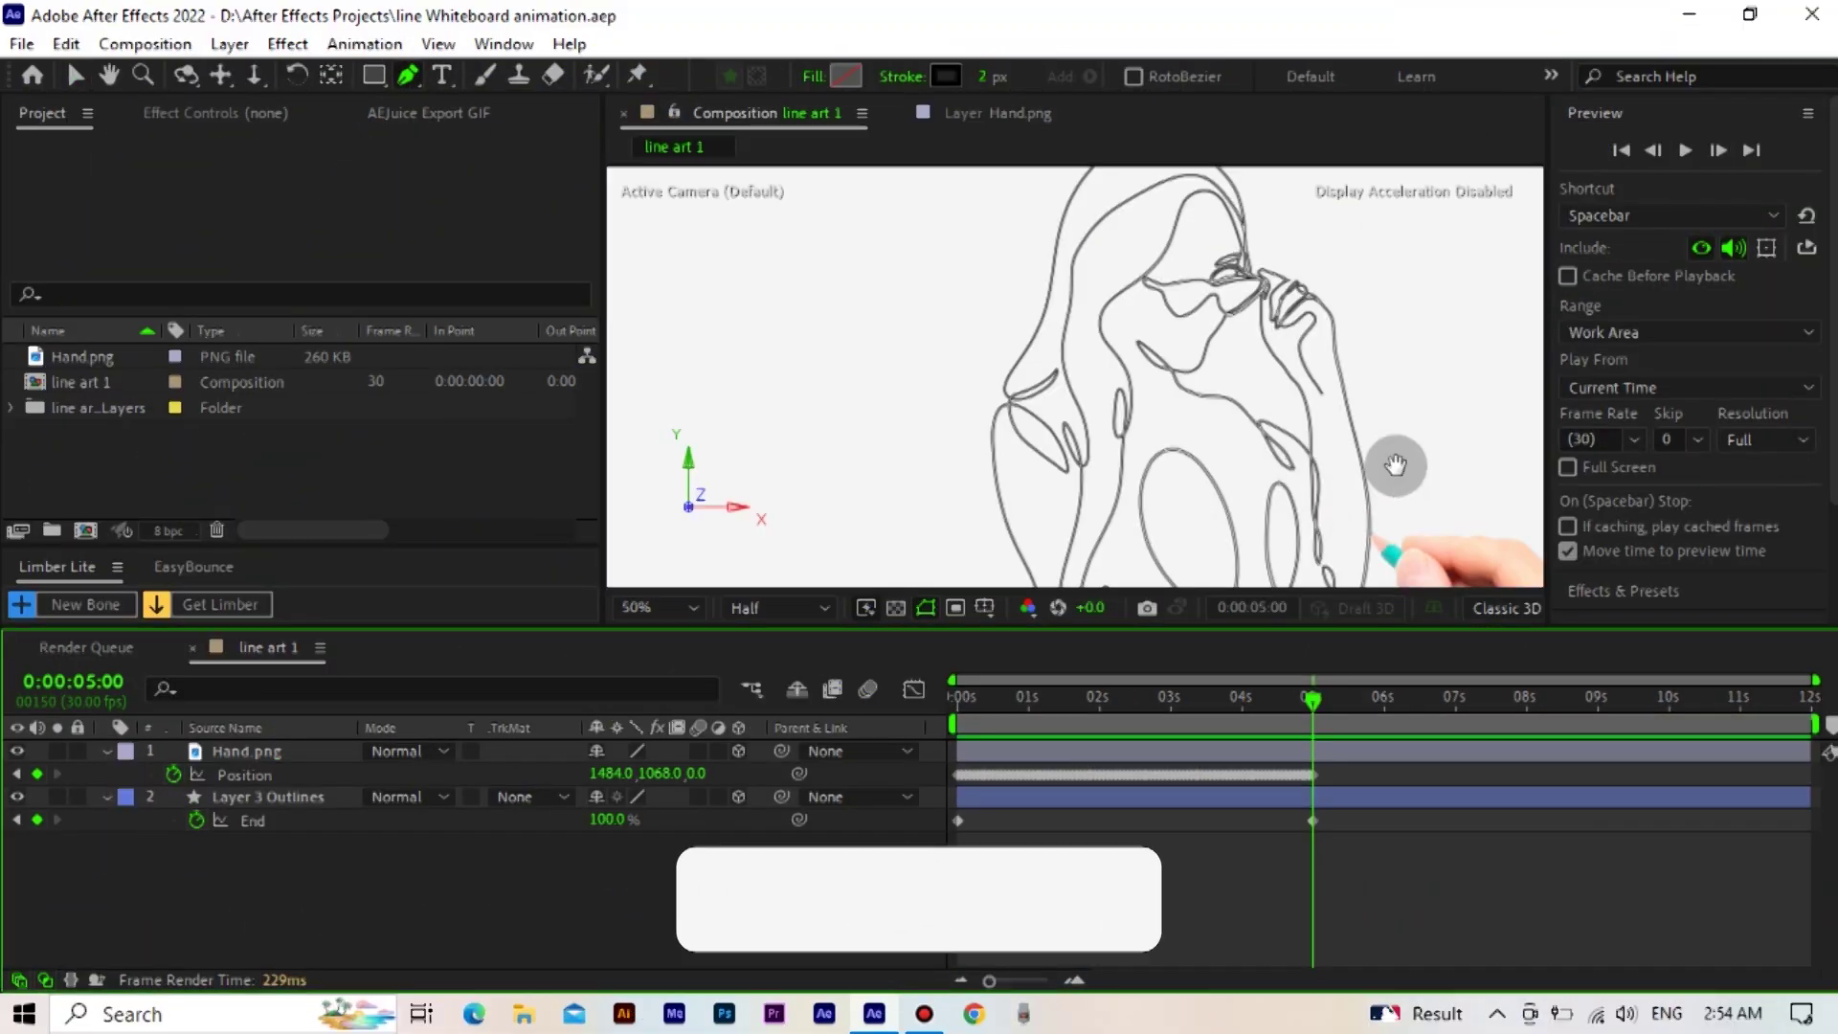
left_click_drag(1394, 459, 998, 274)
left_click(978, 381)
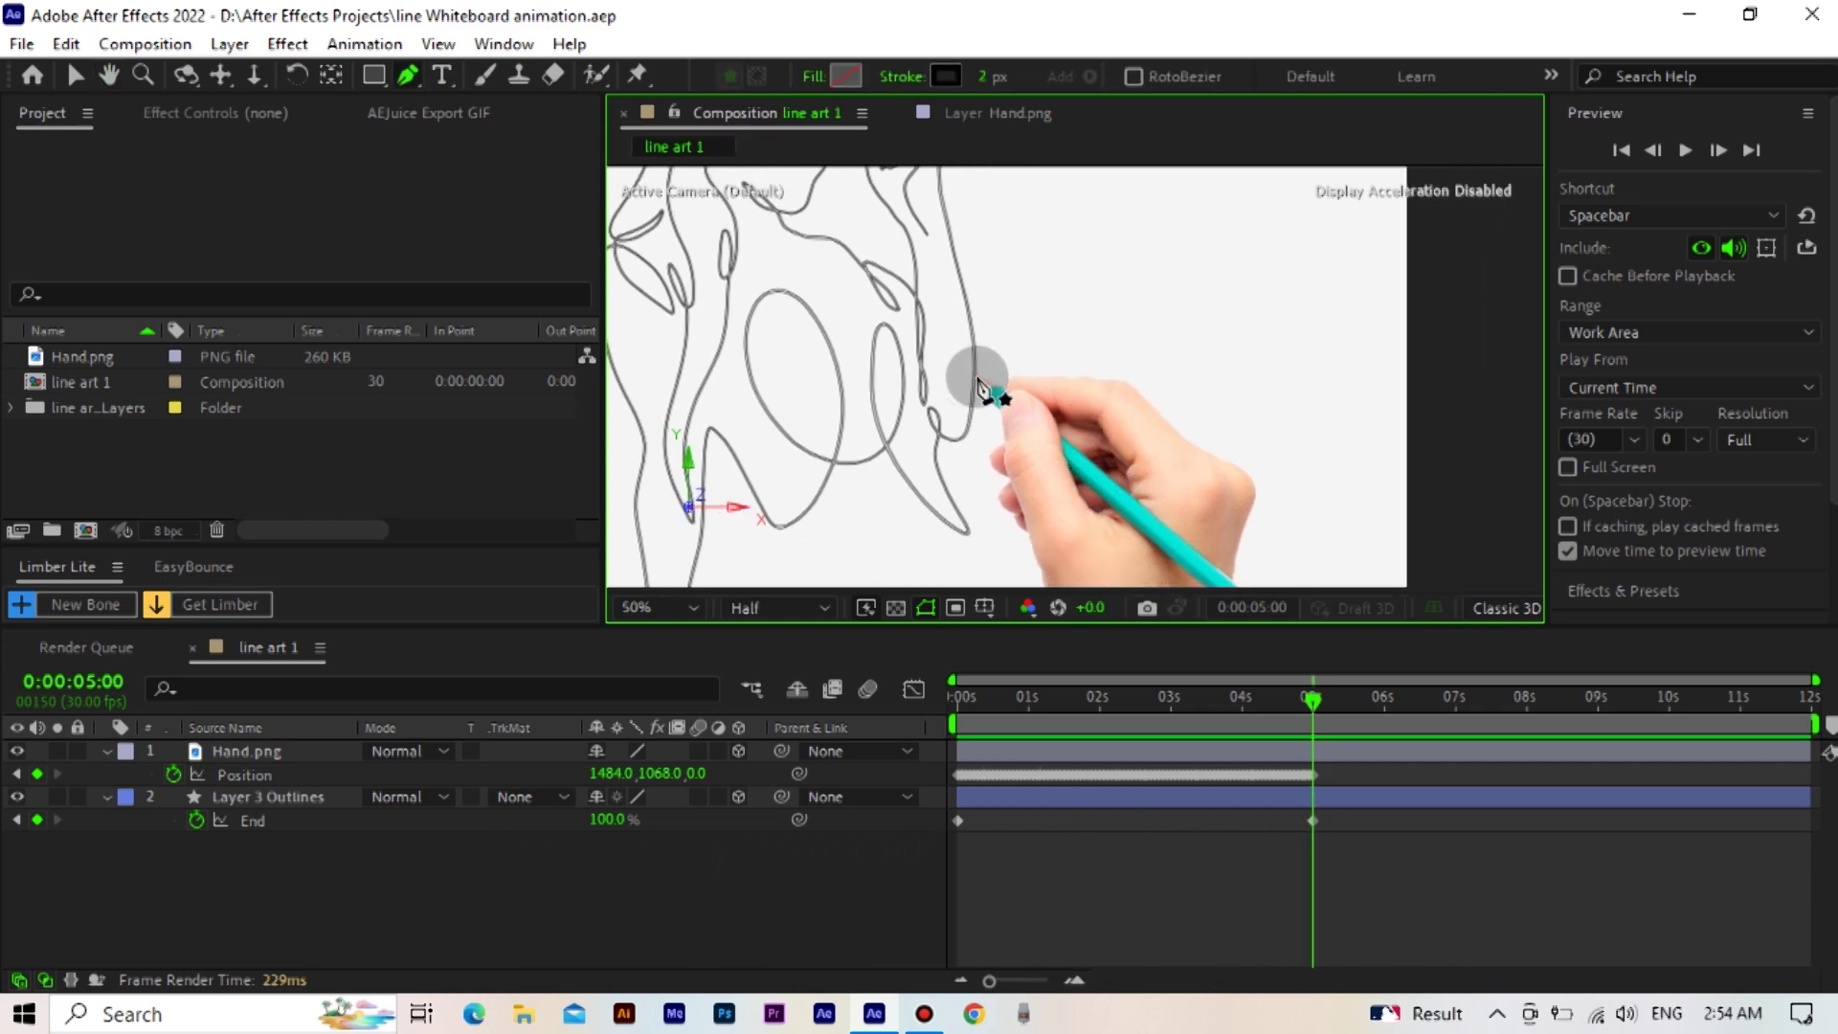
scroll(1216, 375, "down", 2)
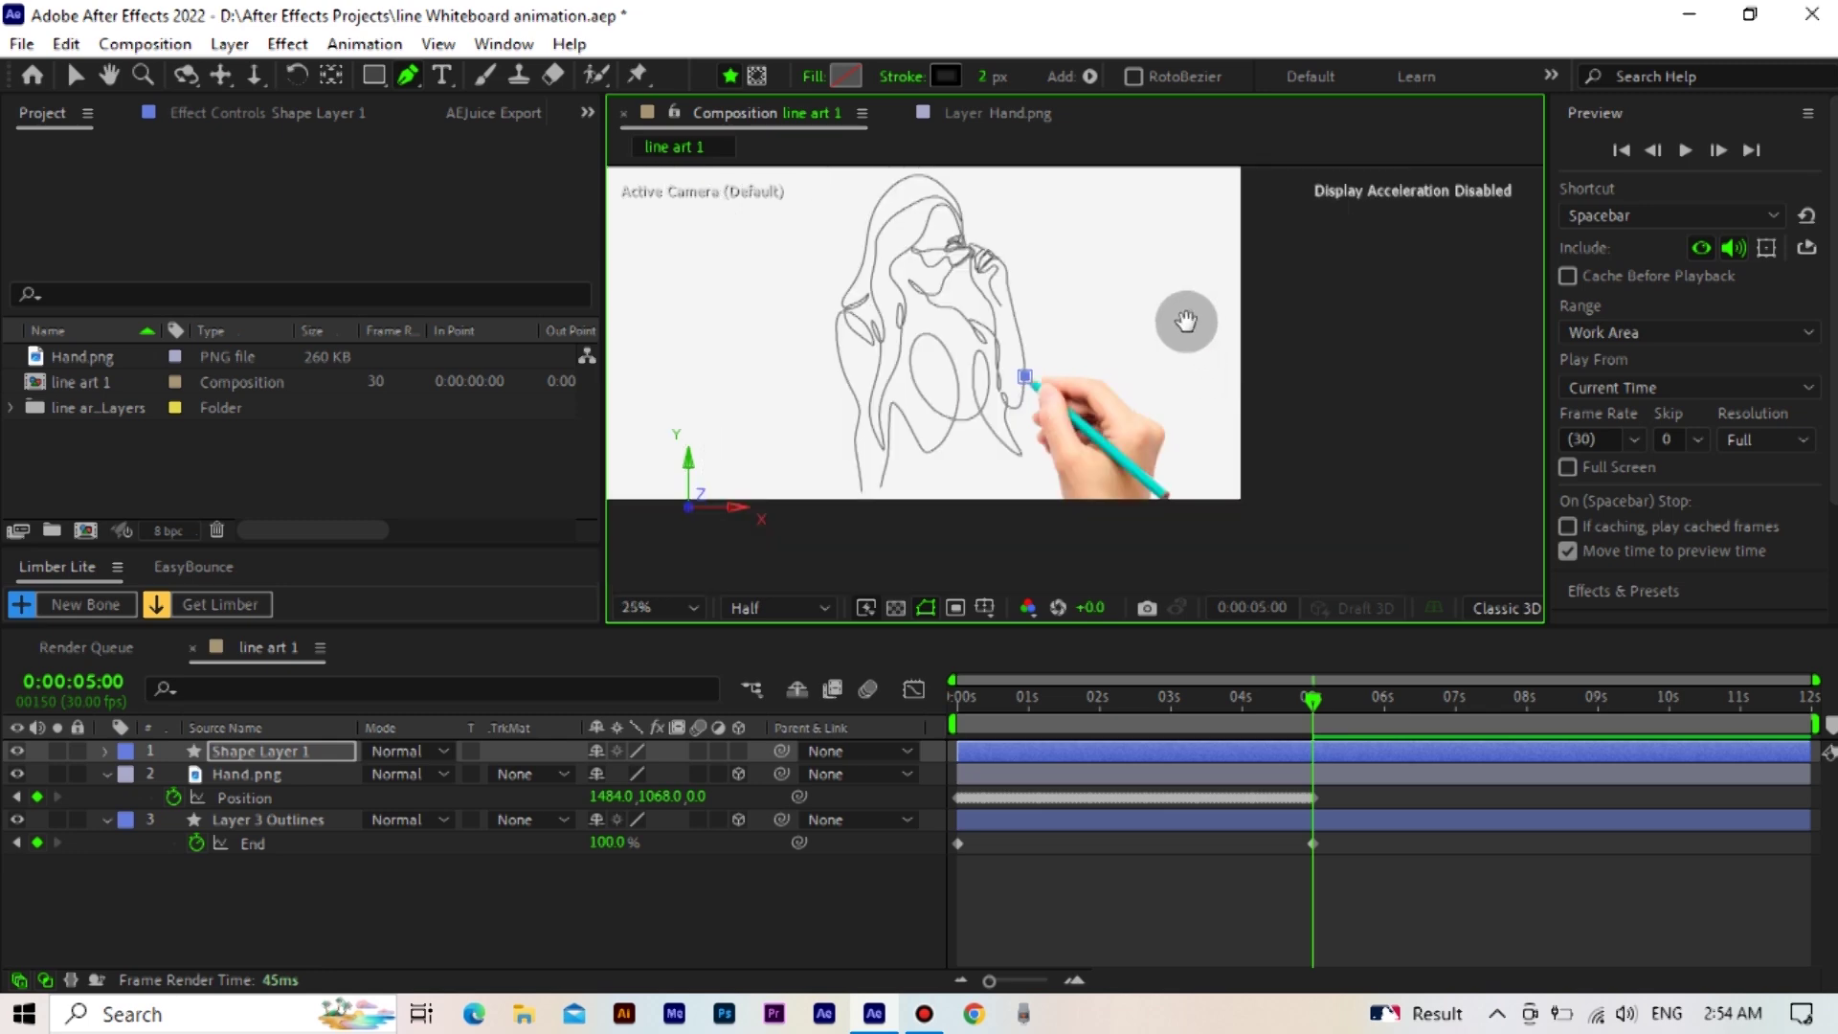
left_click_drag(1225, 418, 1317, 446)
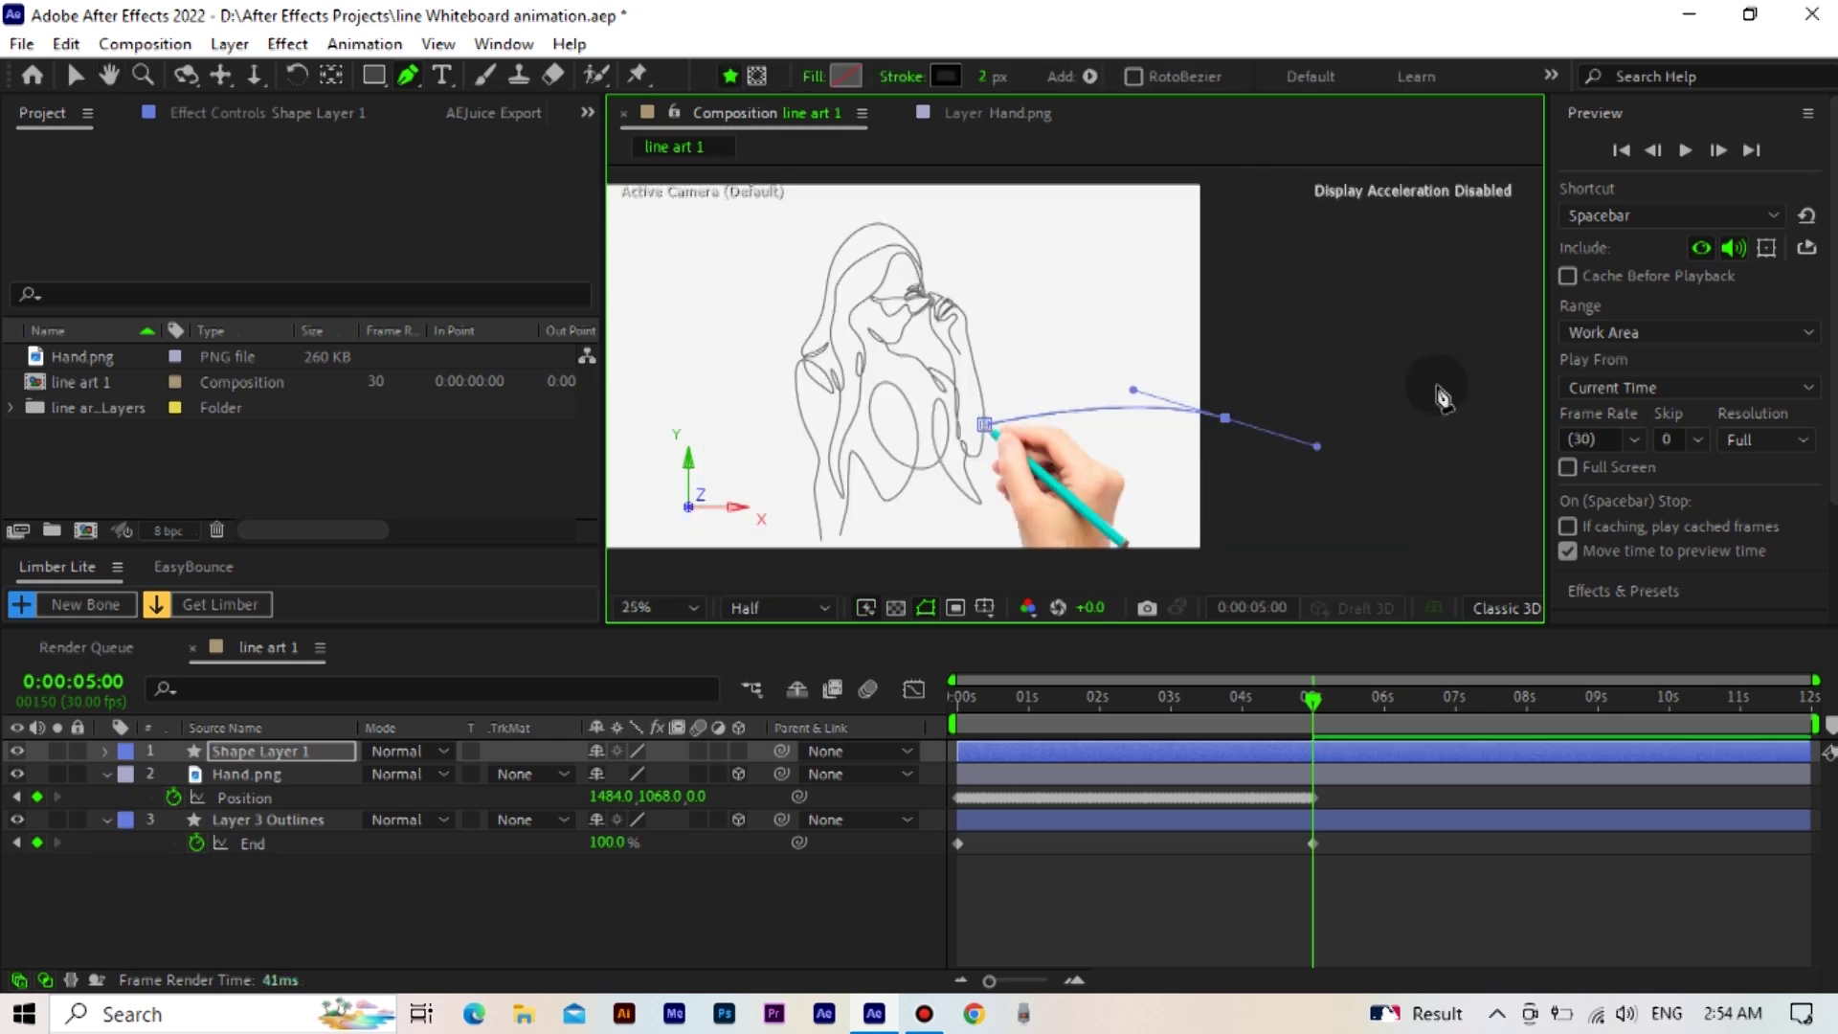
left_click_drag(1443, 398, 1211, 375)
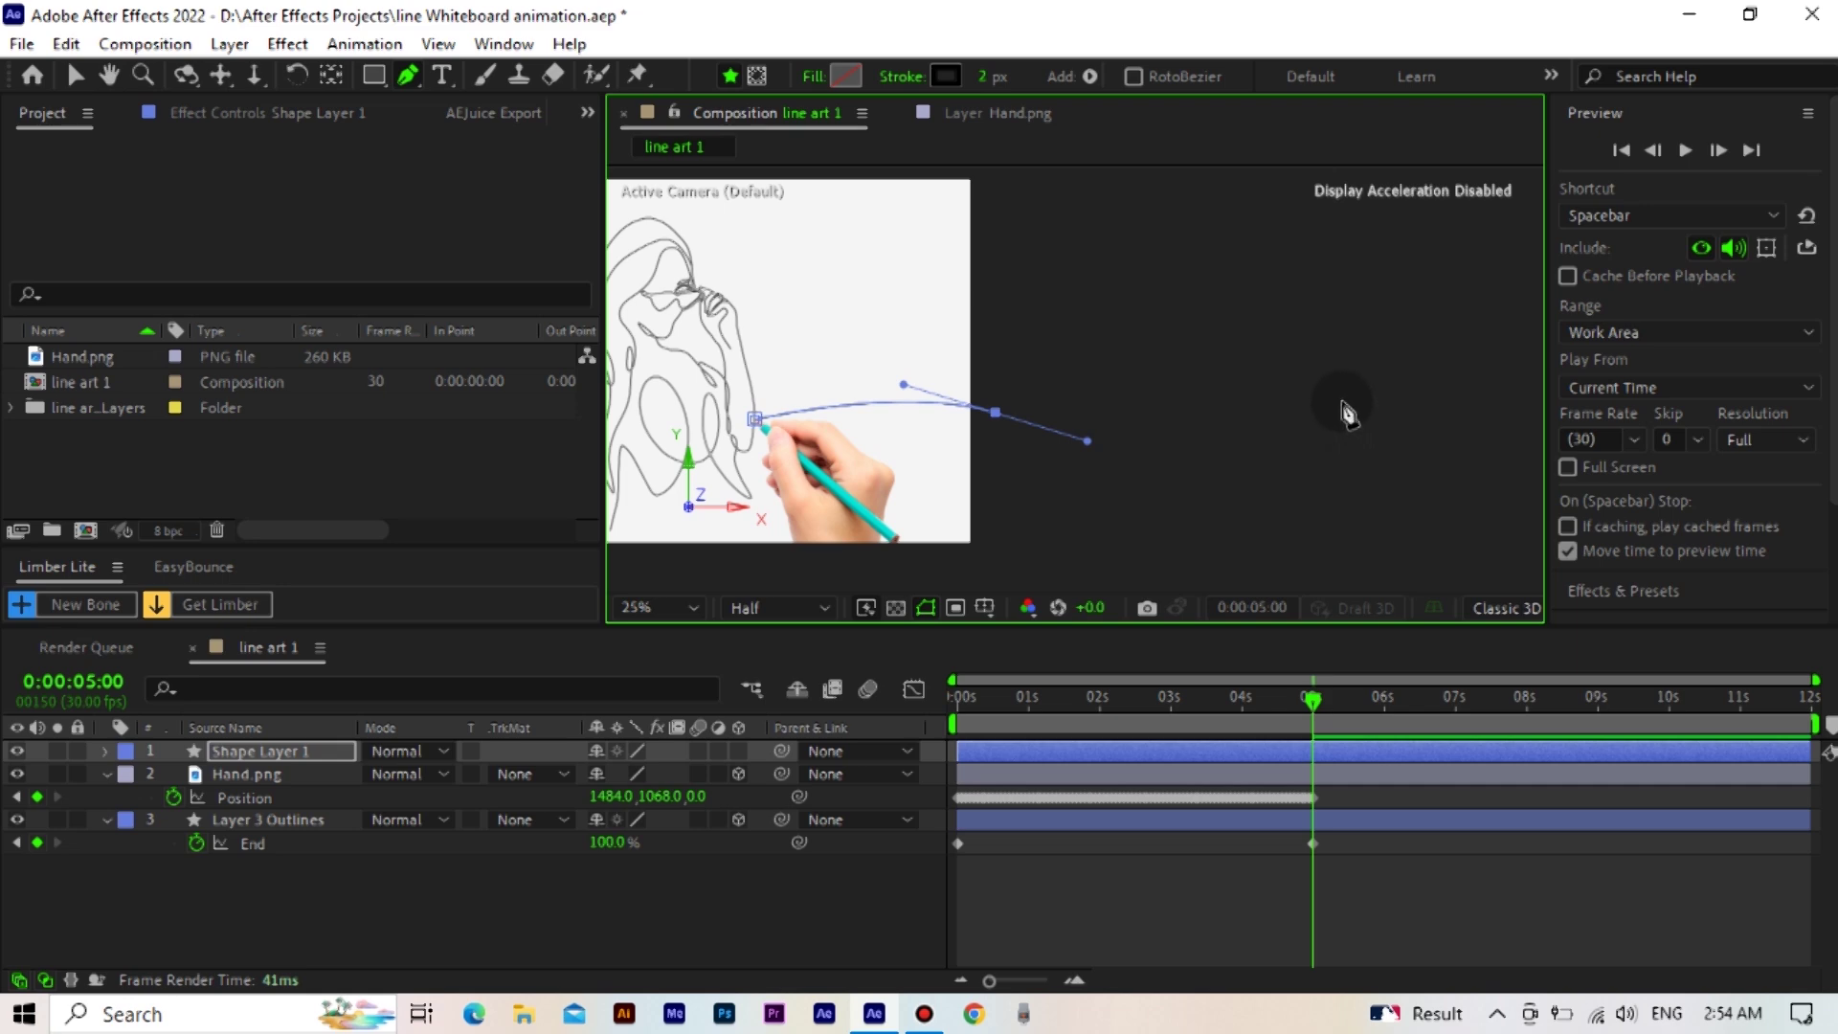
left_click_drag(1353, 394, 1384, 387)
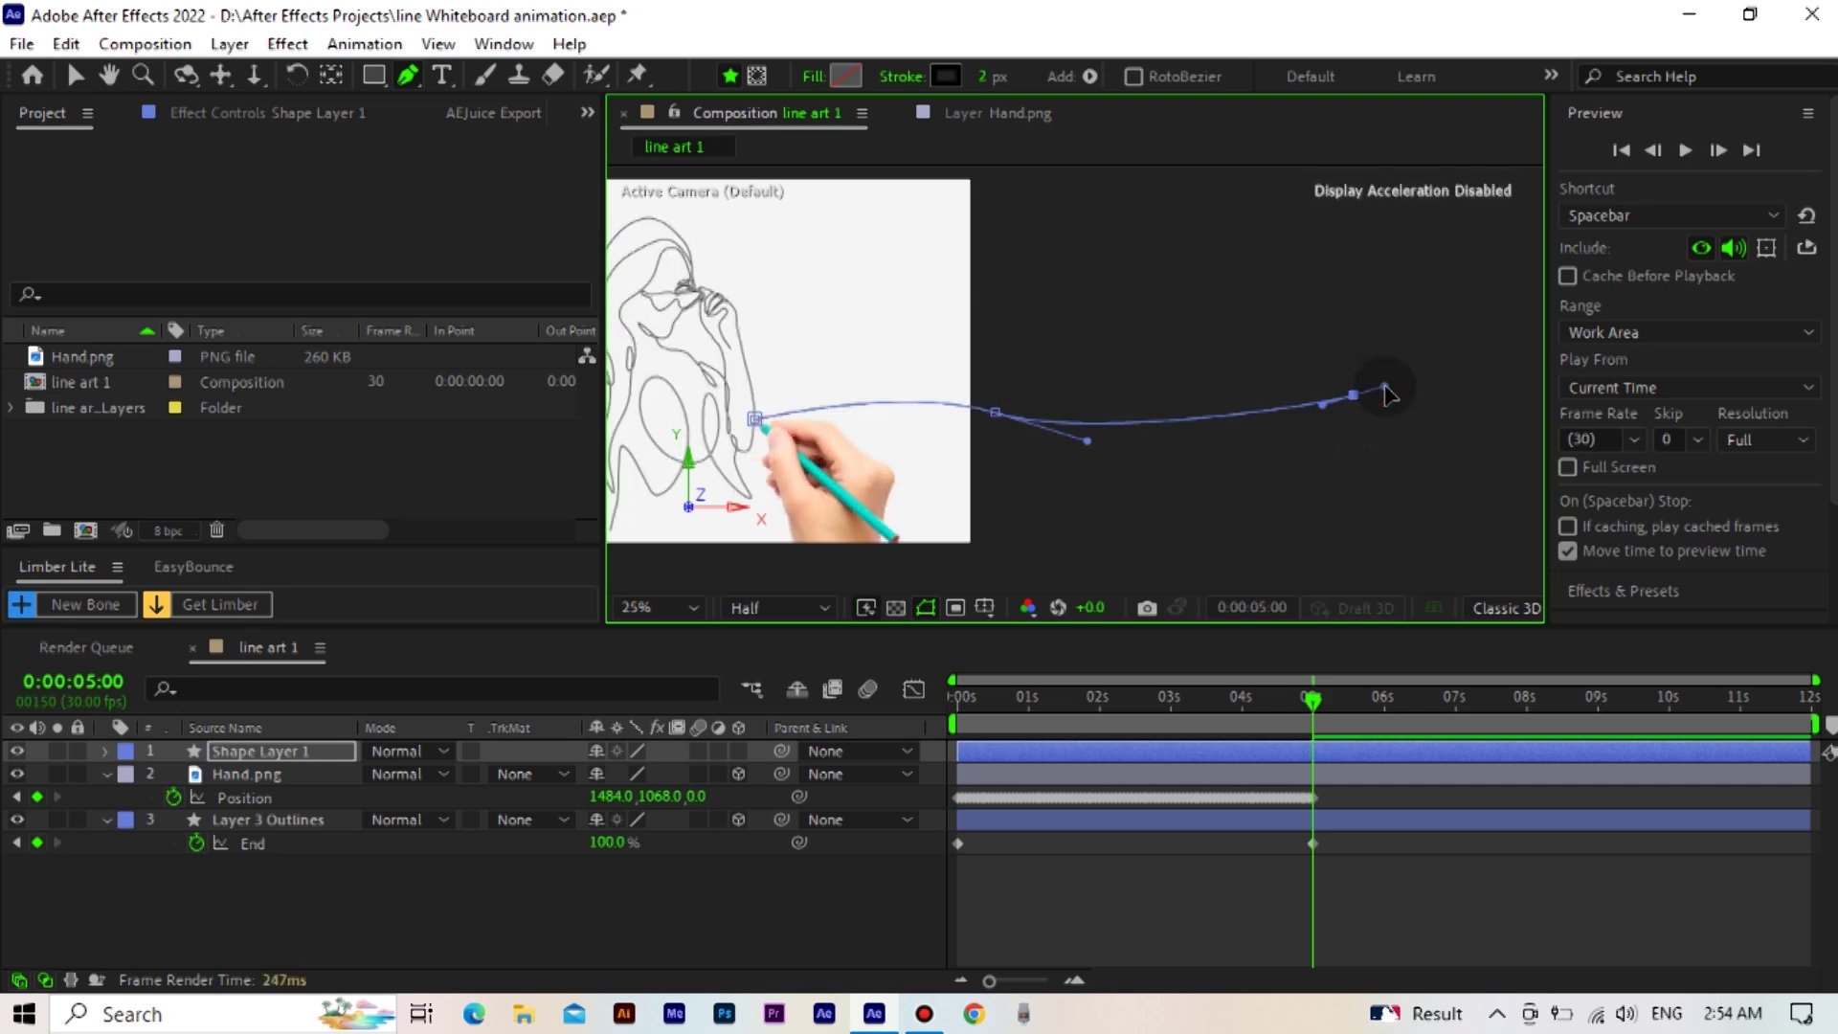
left_click_drag(1077, 440, 1081, 429)
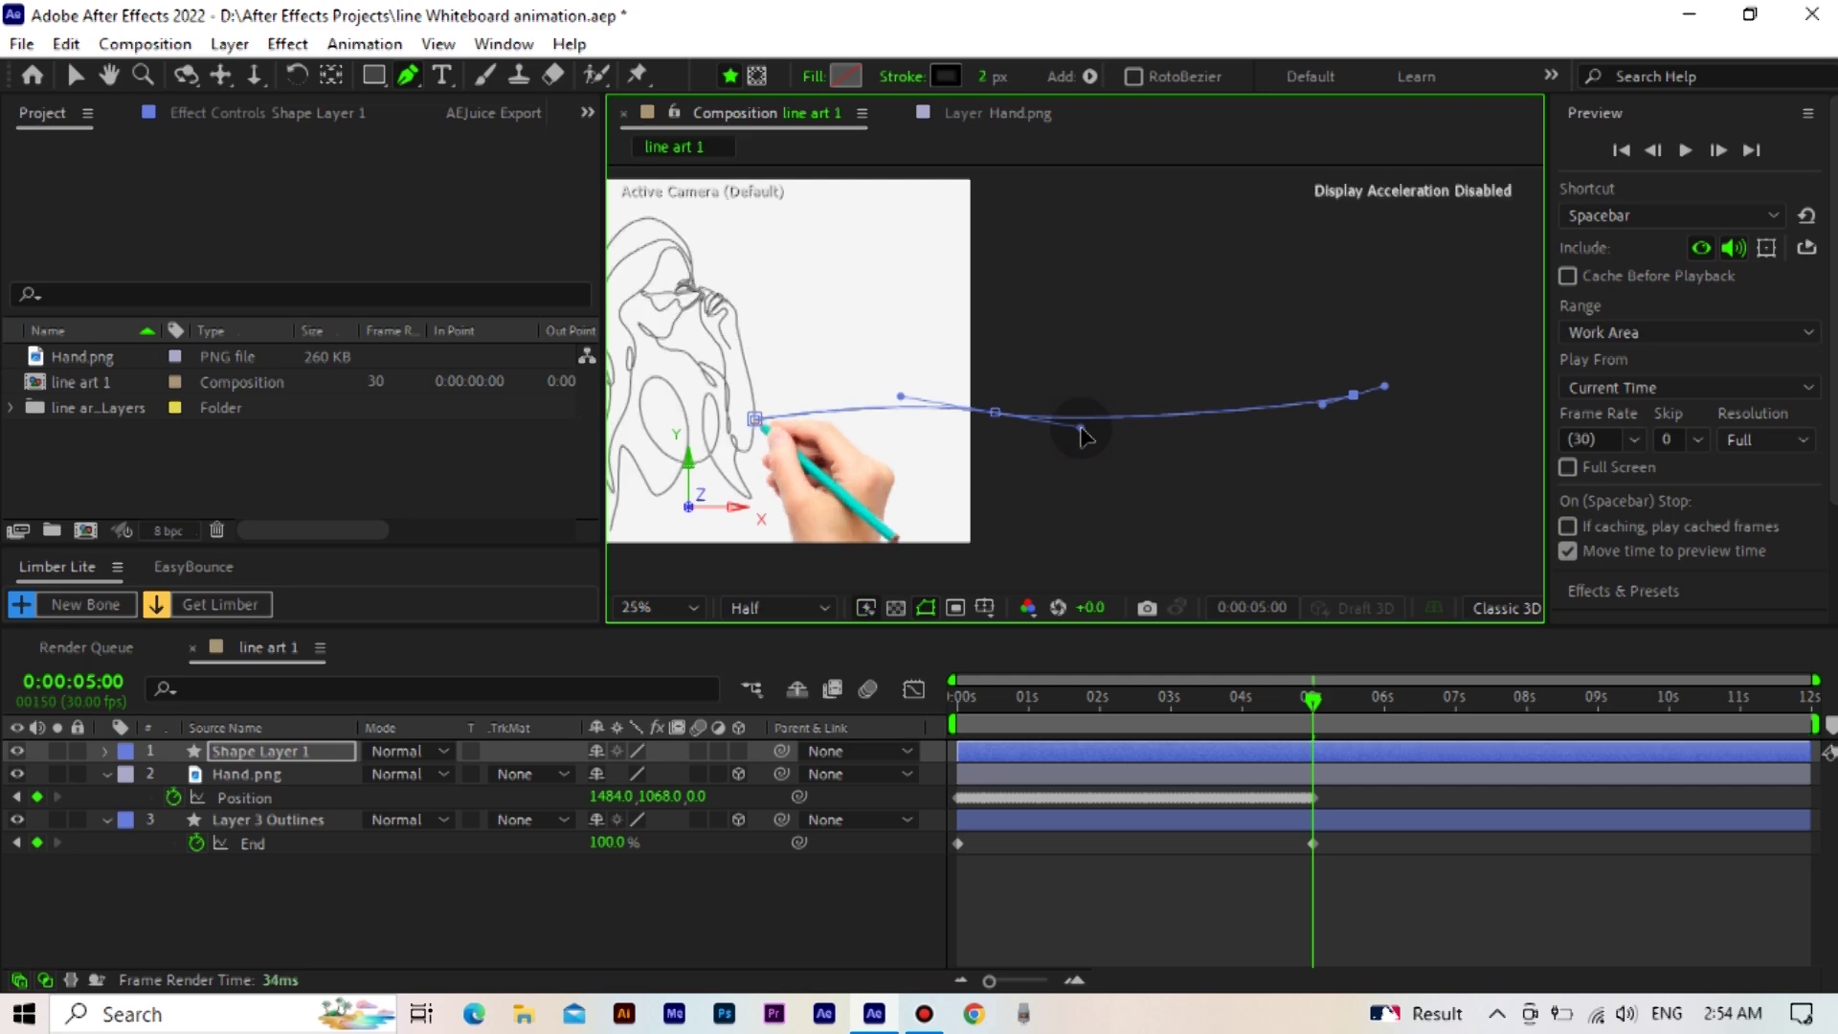
Move the new line layer's anchor point to the centre of the line with the Pan Behind tool, leaving the layer deselected
left_click(77, 76)
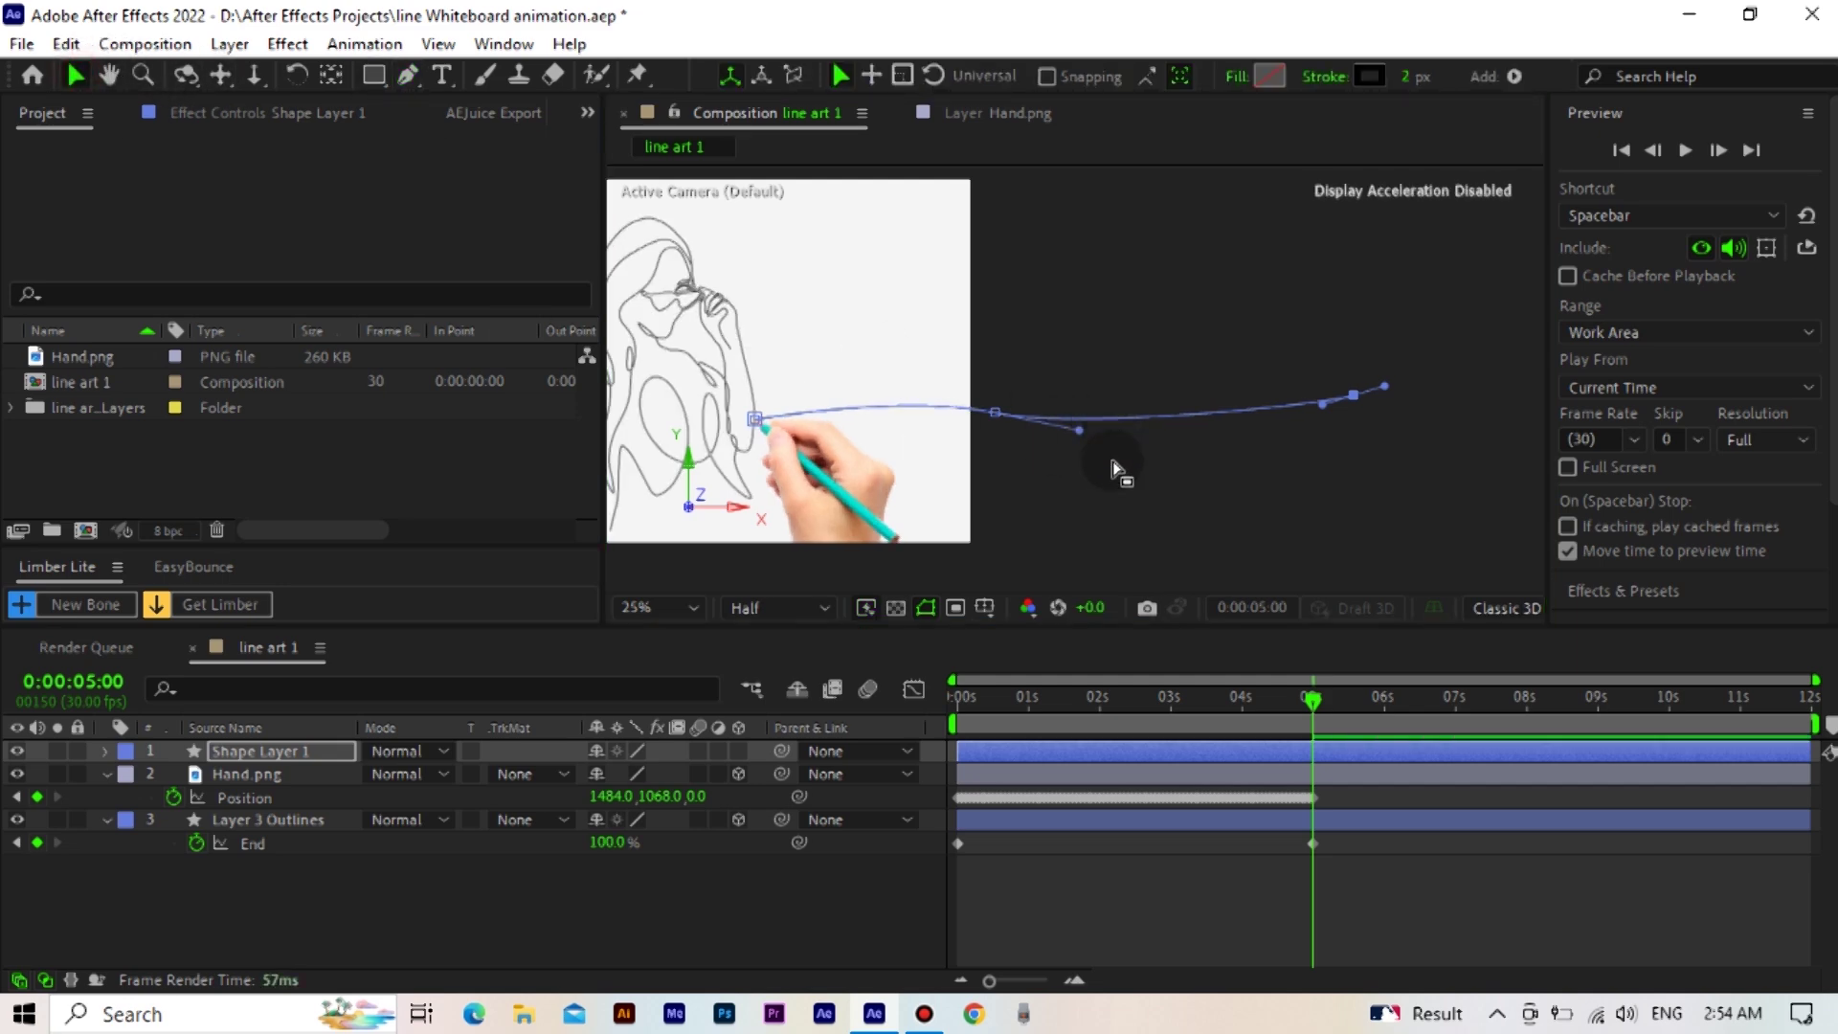
left_click_drag(1103, 467, 1202, 470)
left_click(505, 922)
left_click(283, 751)
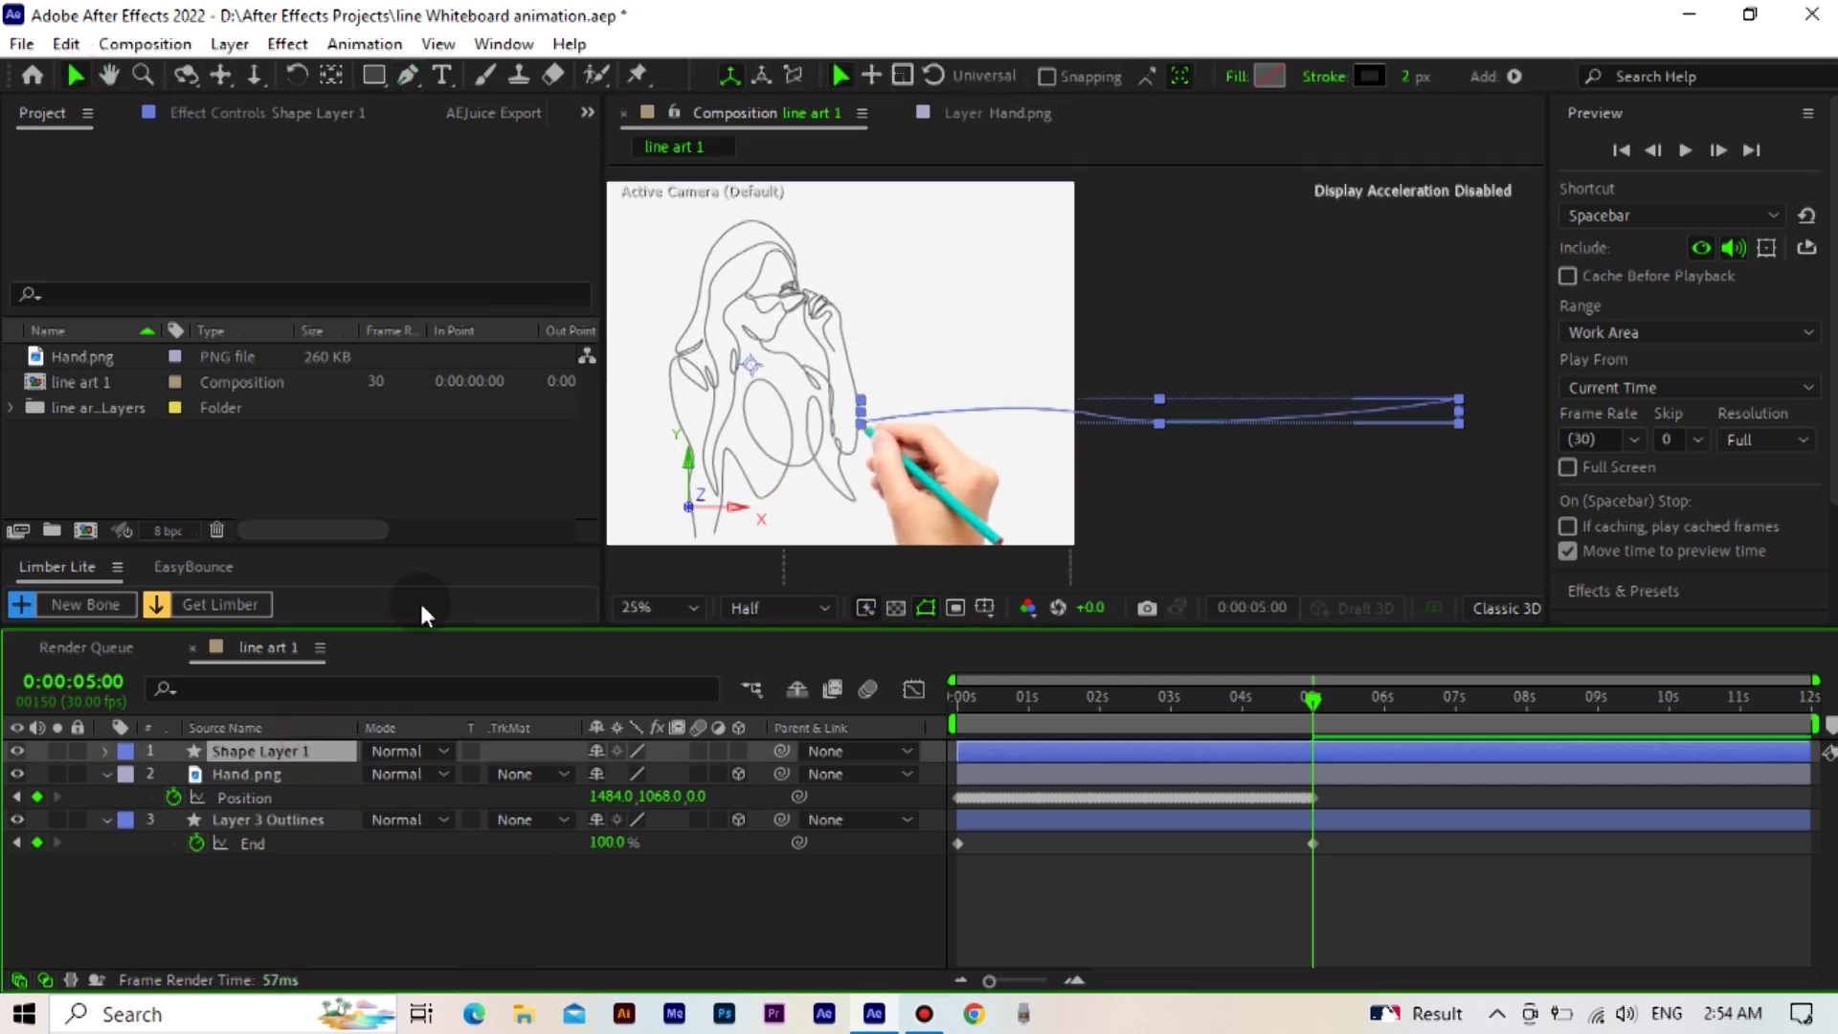
left_click(331, 76)
left_click_drag(749, 364, 1152, 423)
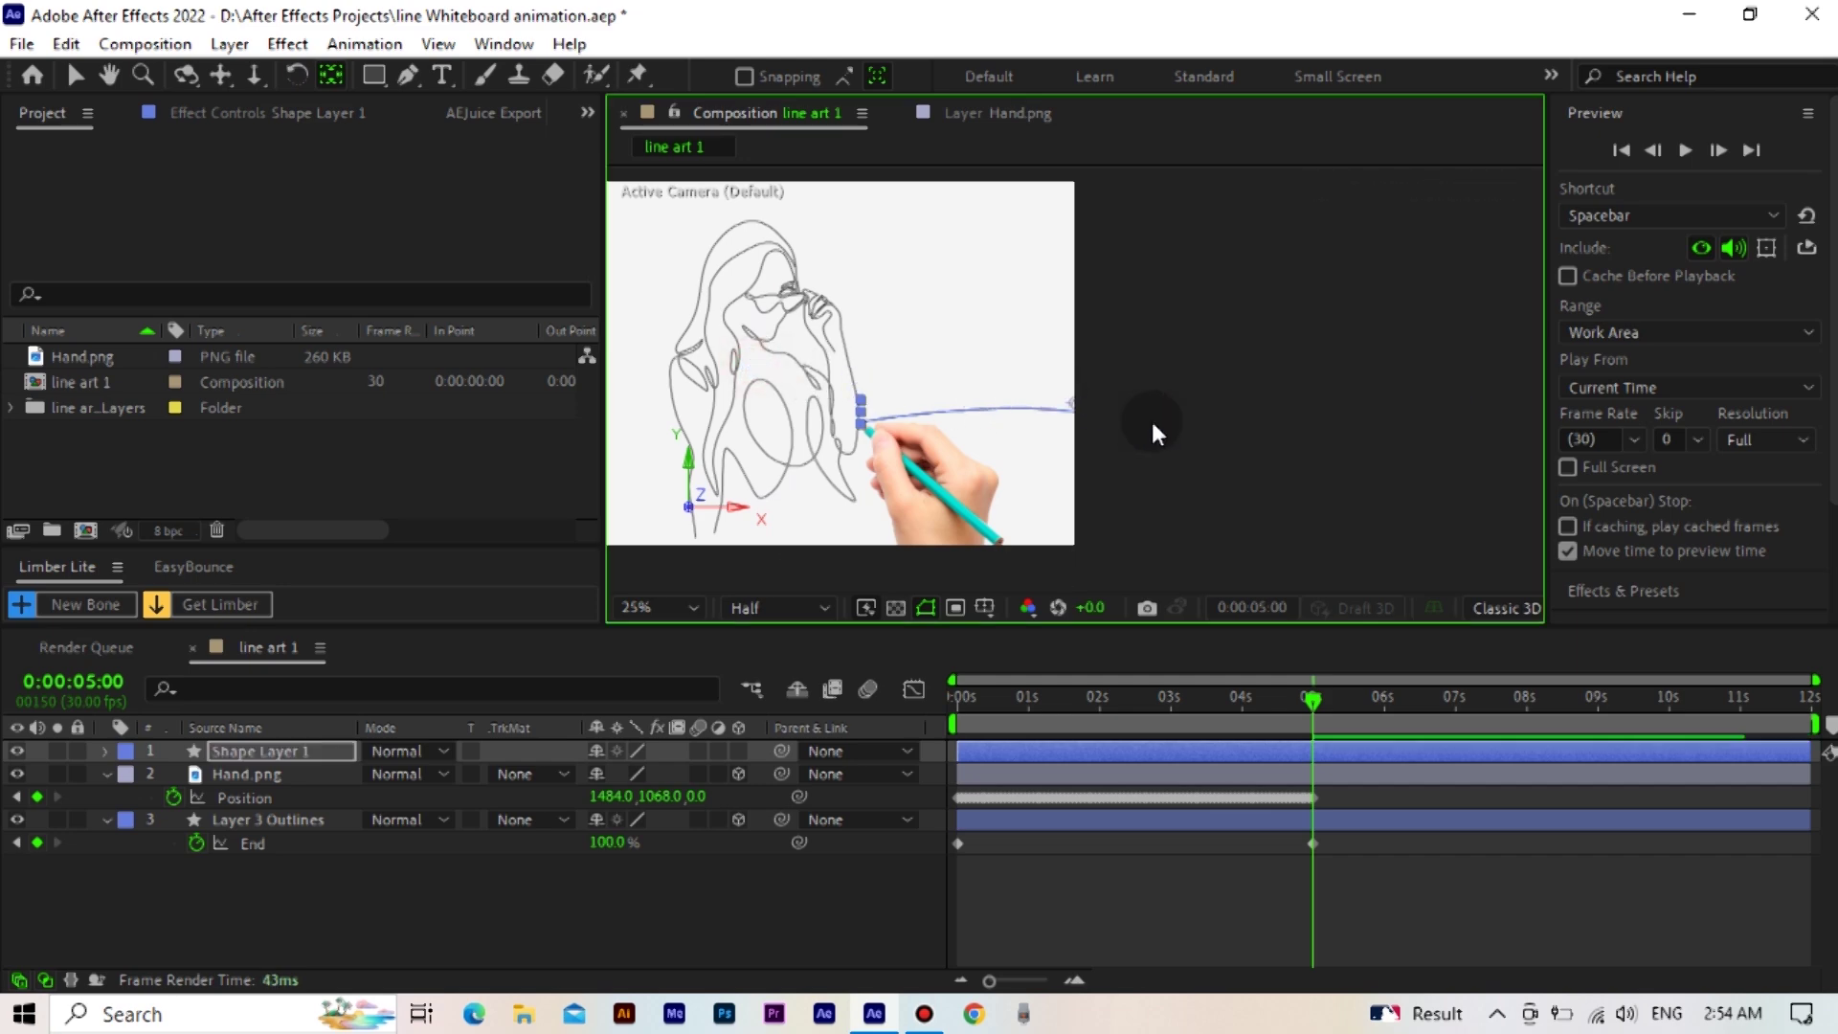
left_click(1160, 414)
left_click(78, 73)
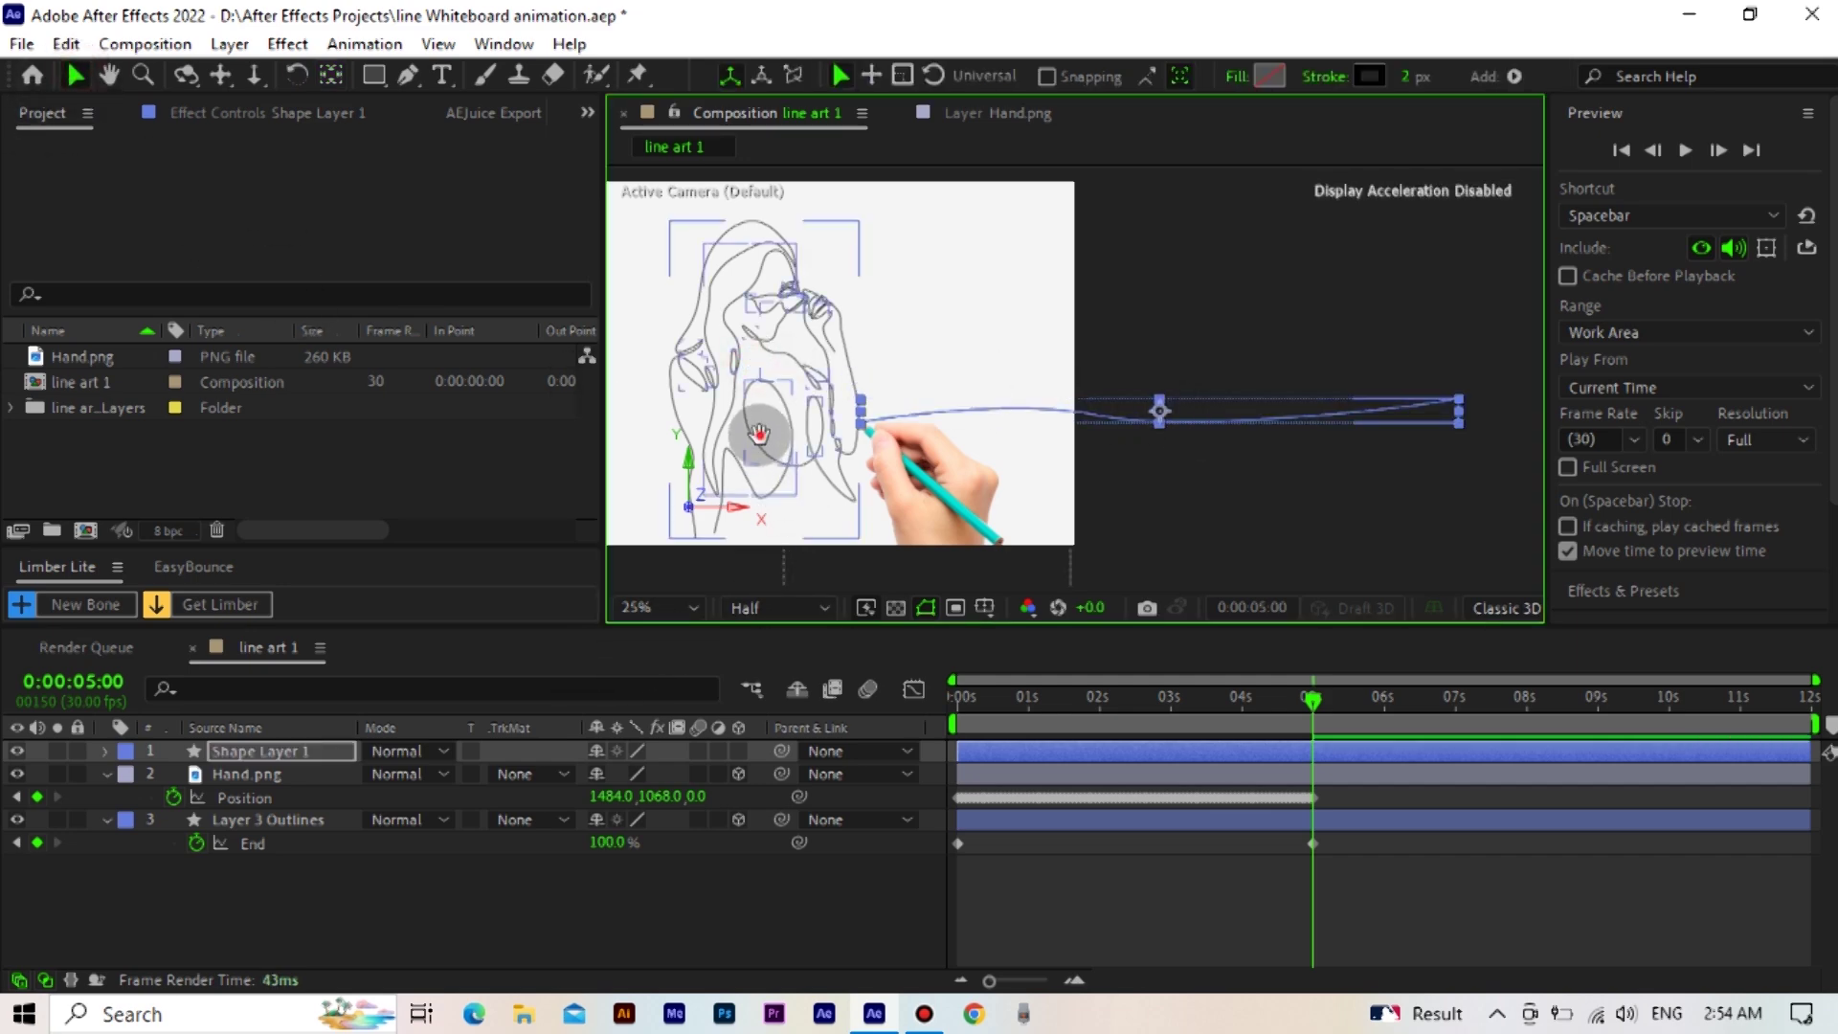
key("h")
left_click_drag(759, 431, 1005, 448)
key("v")
left_click(420, 889)
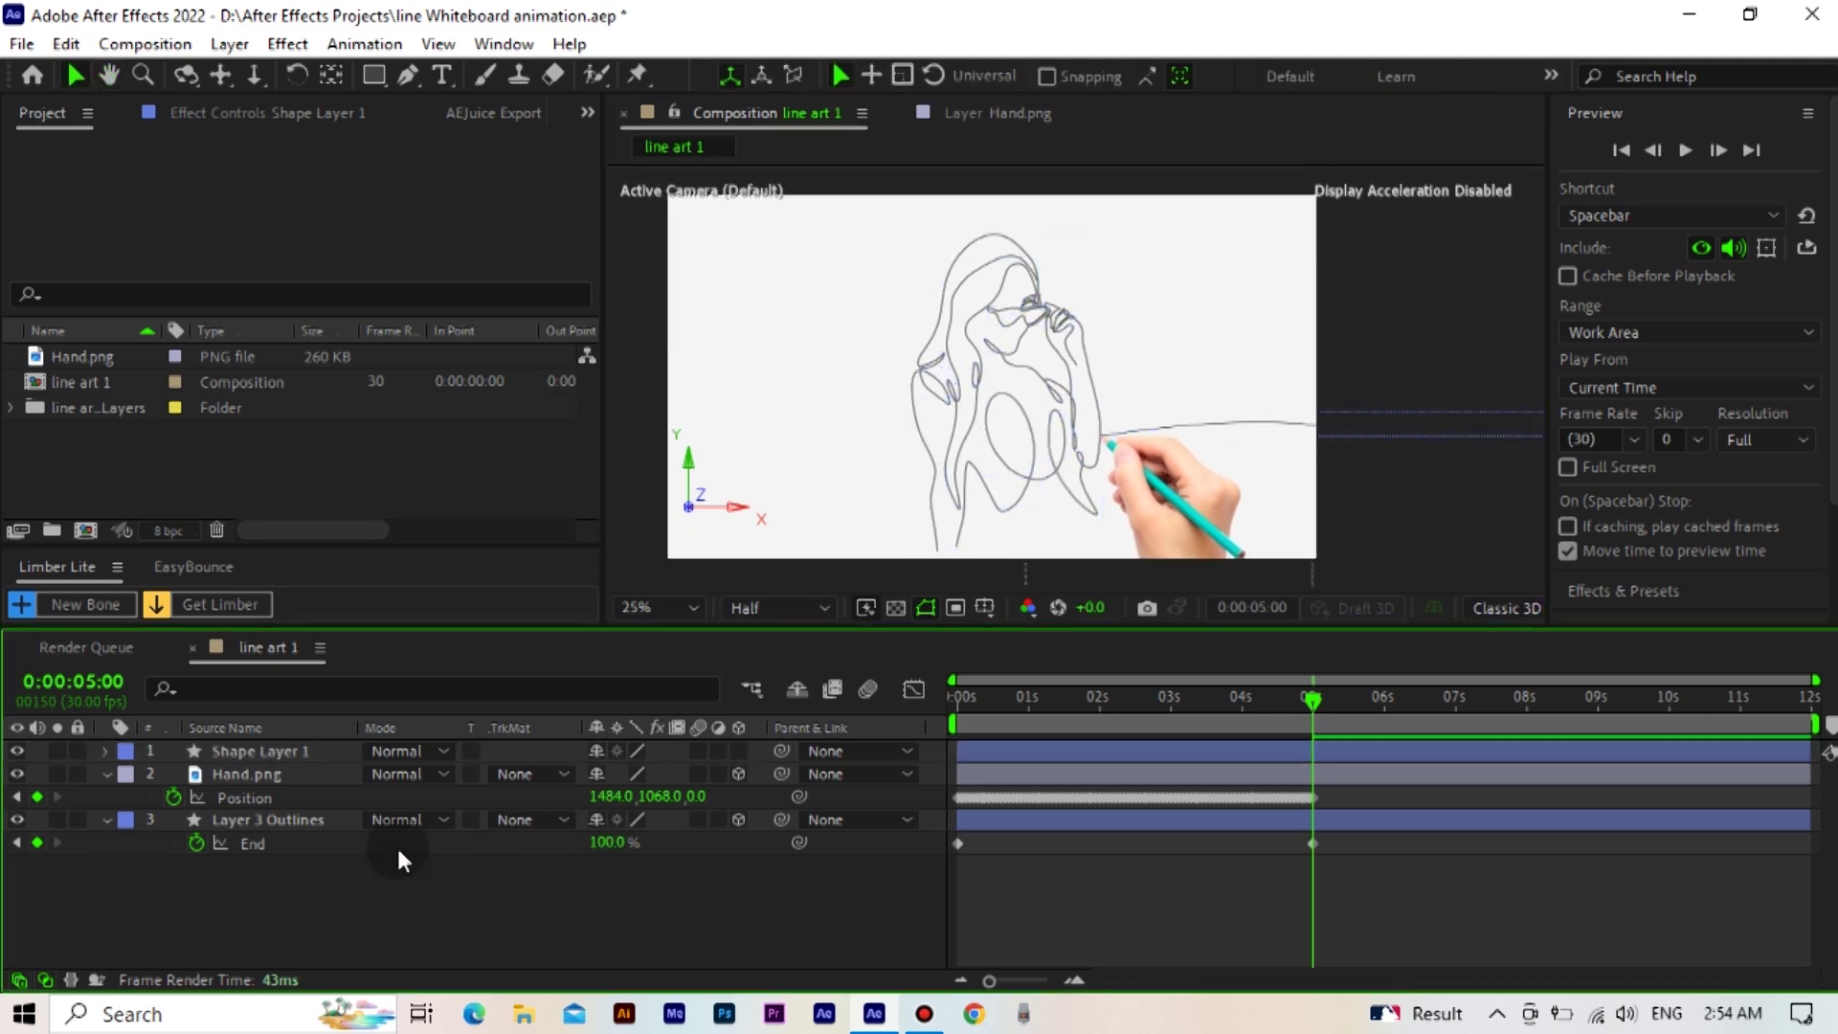
Add Trim Paths to Shape Layer 1
left_click(307, 755)
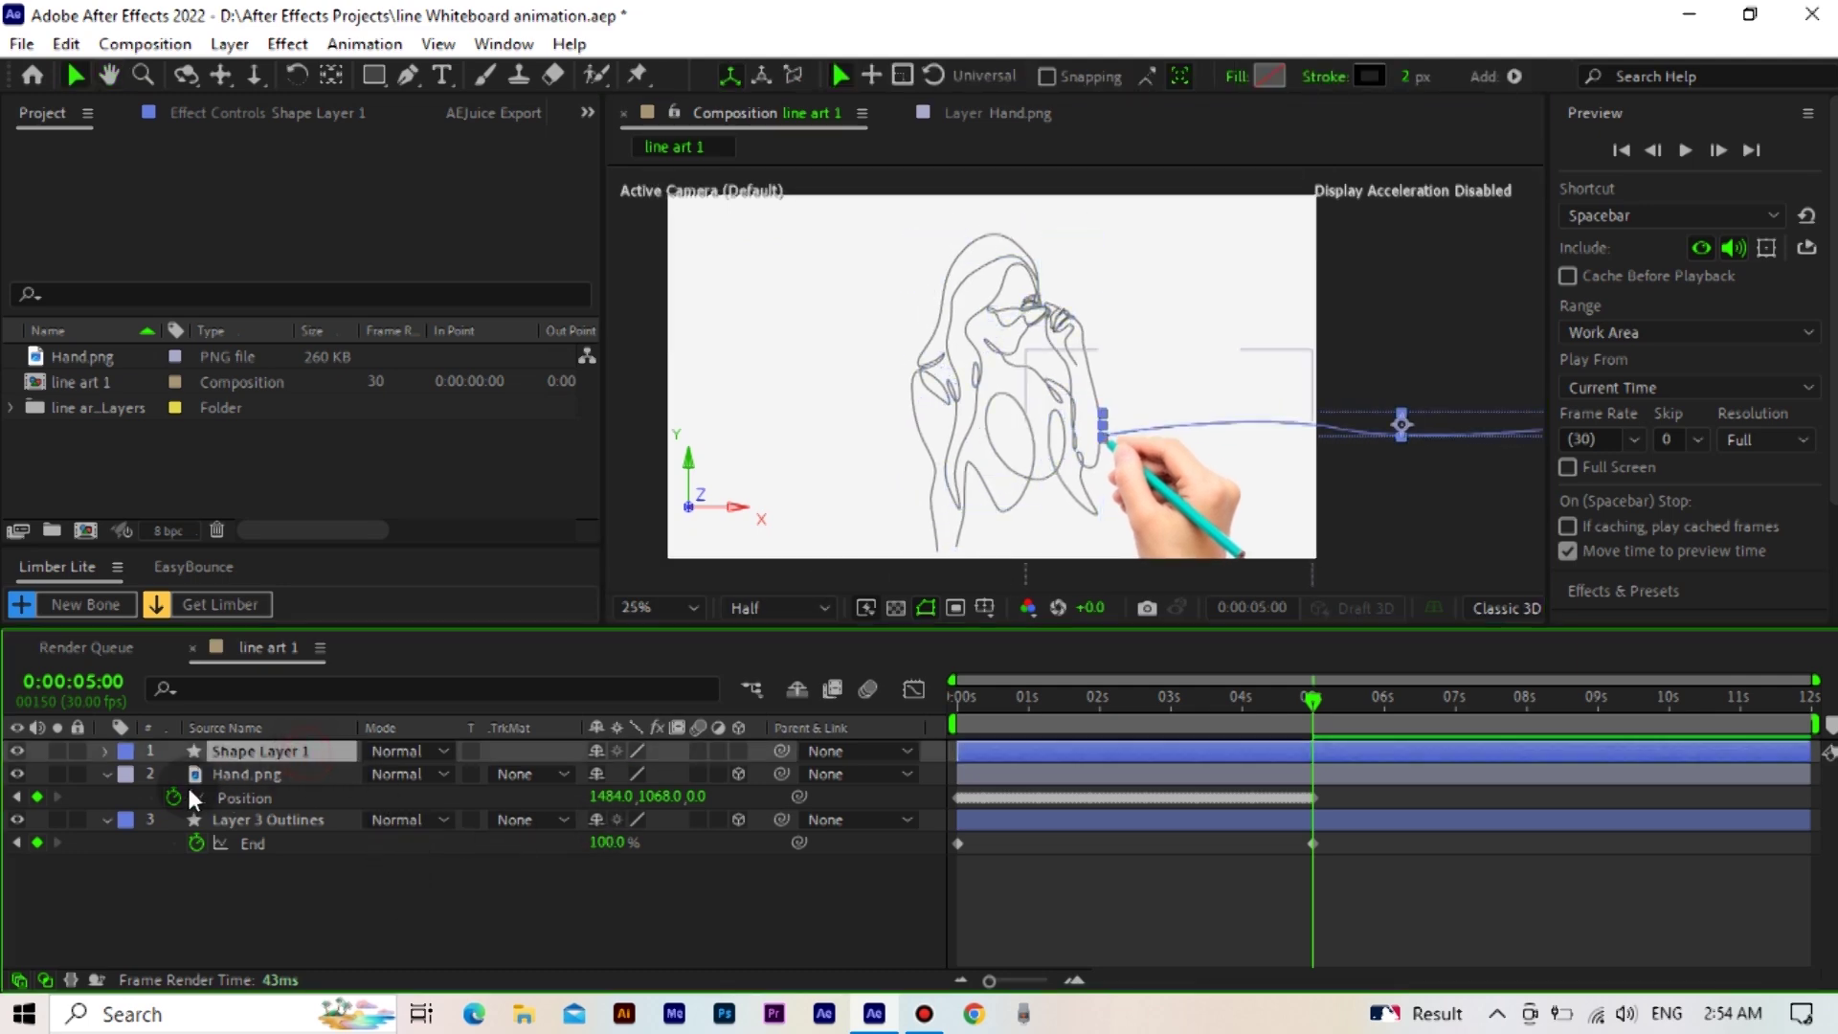
left_click(104, 752)
left_click(134, 774)
left_click(134, 774)
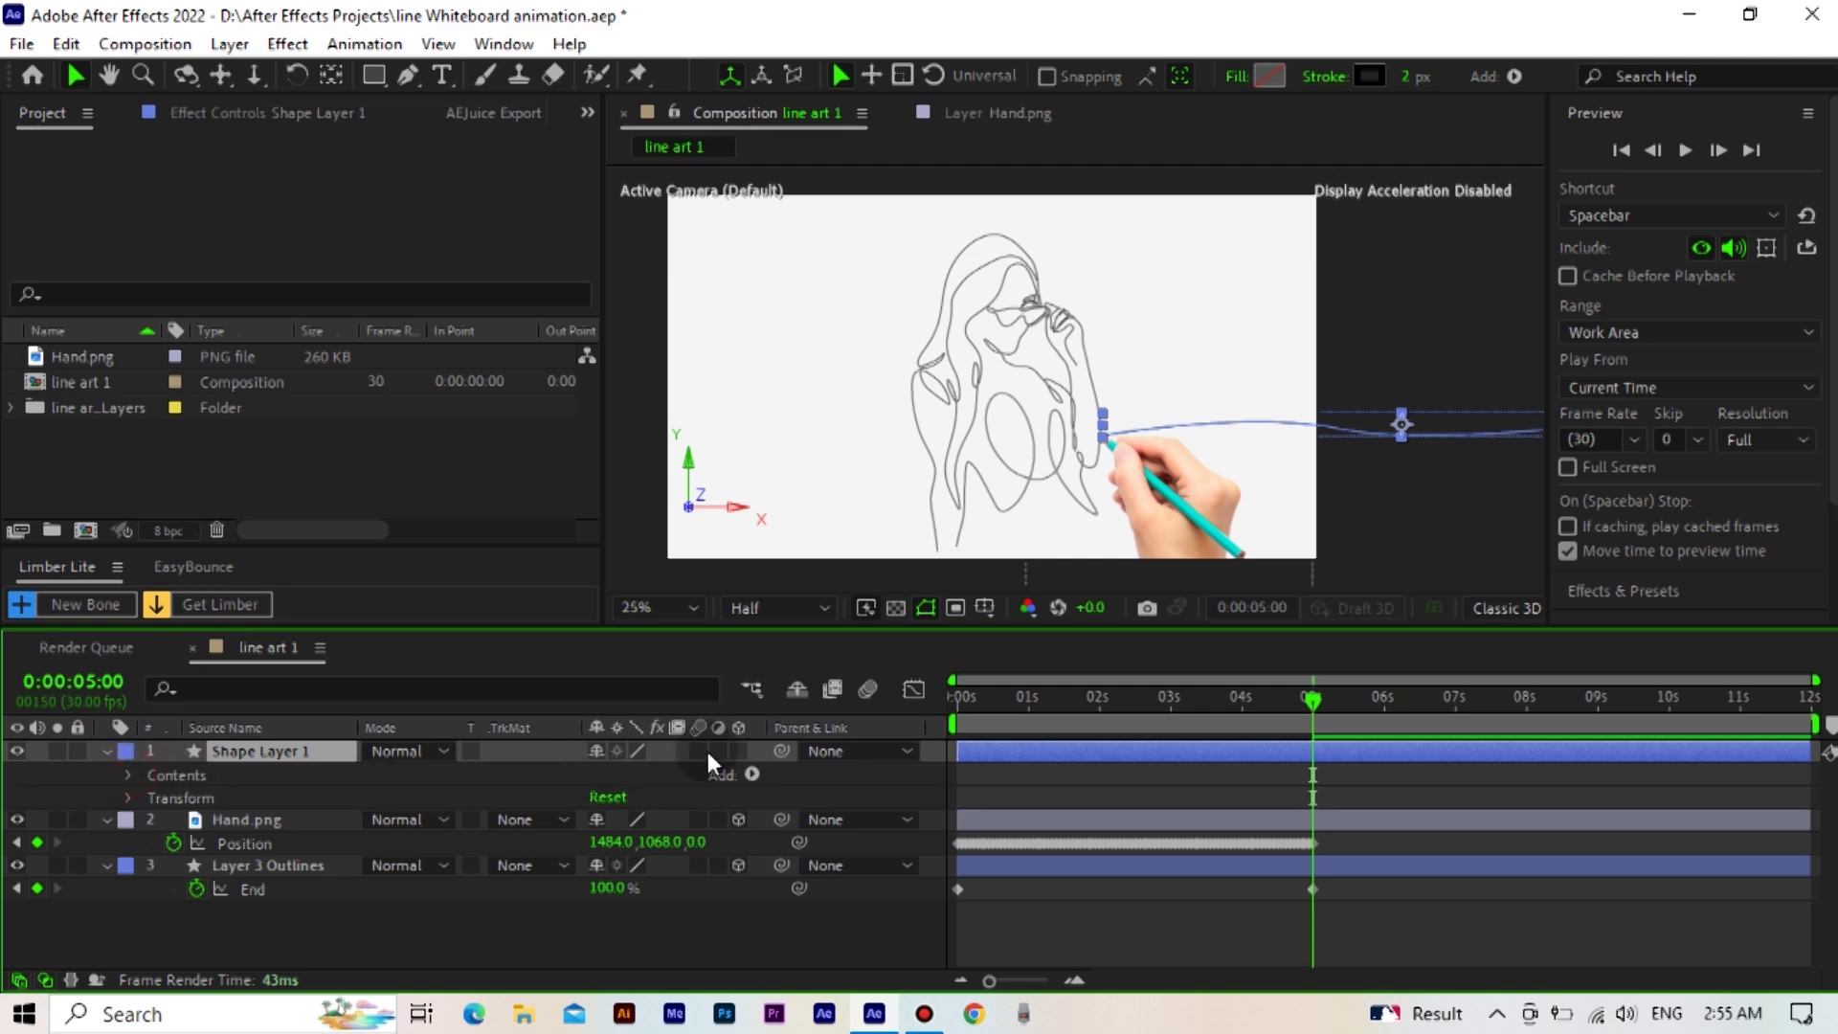
left_click(752, 775)
left_click(843, 627)
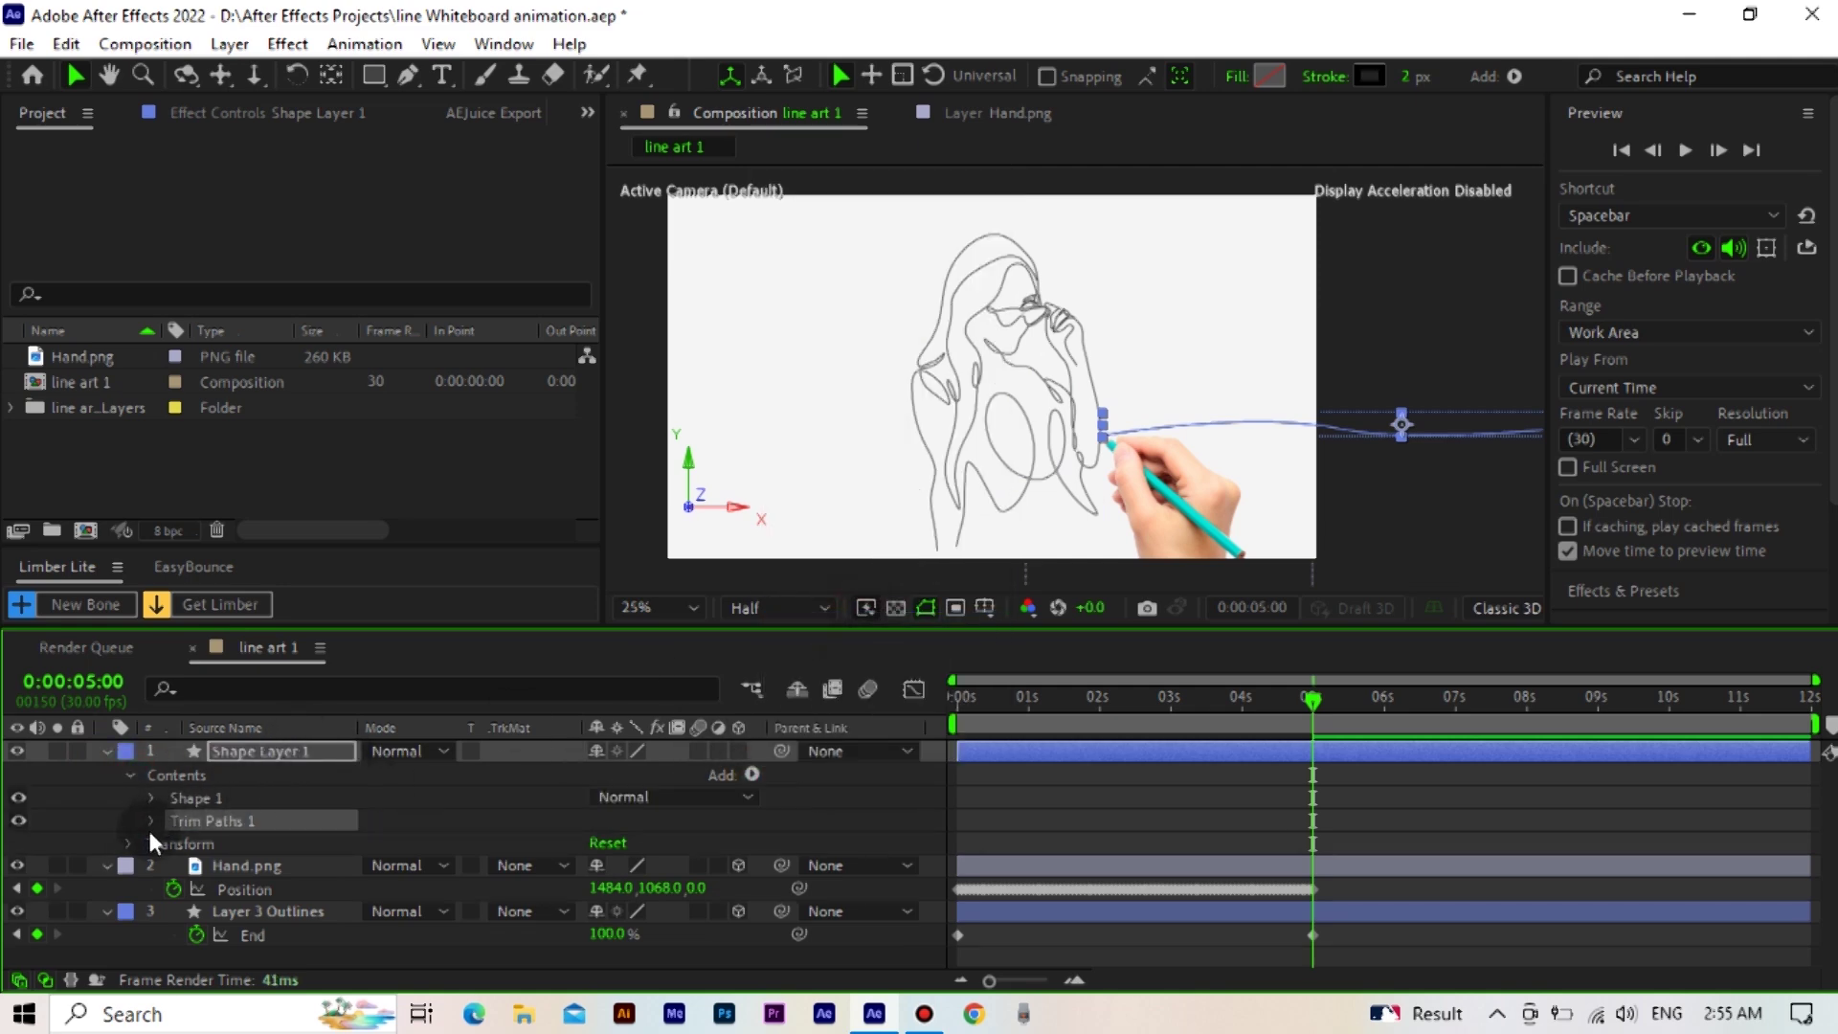
Keyframe the line's Trim Paths End at 0% at 0:00:05:00 and 100% at 0:00:06:15
left_click(150, 822)
left_click(196, 867)
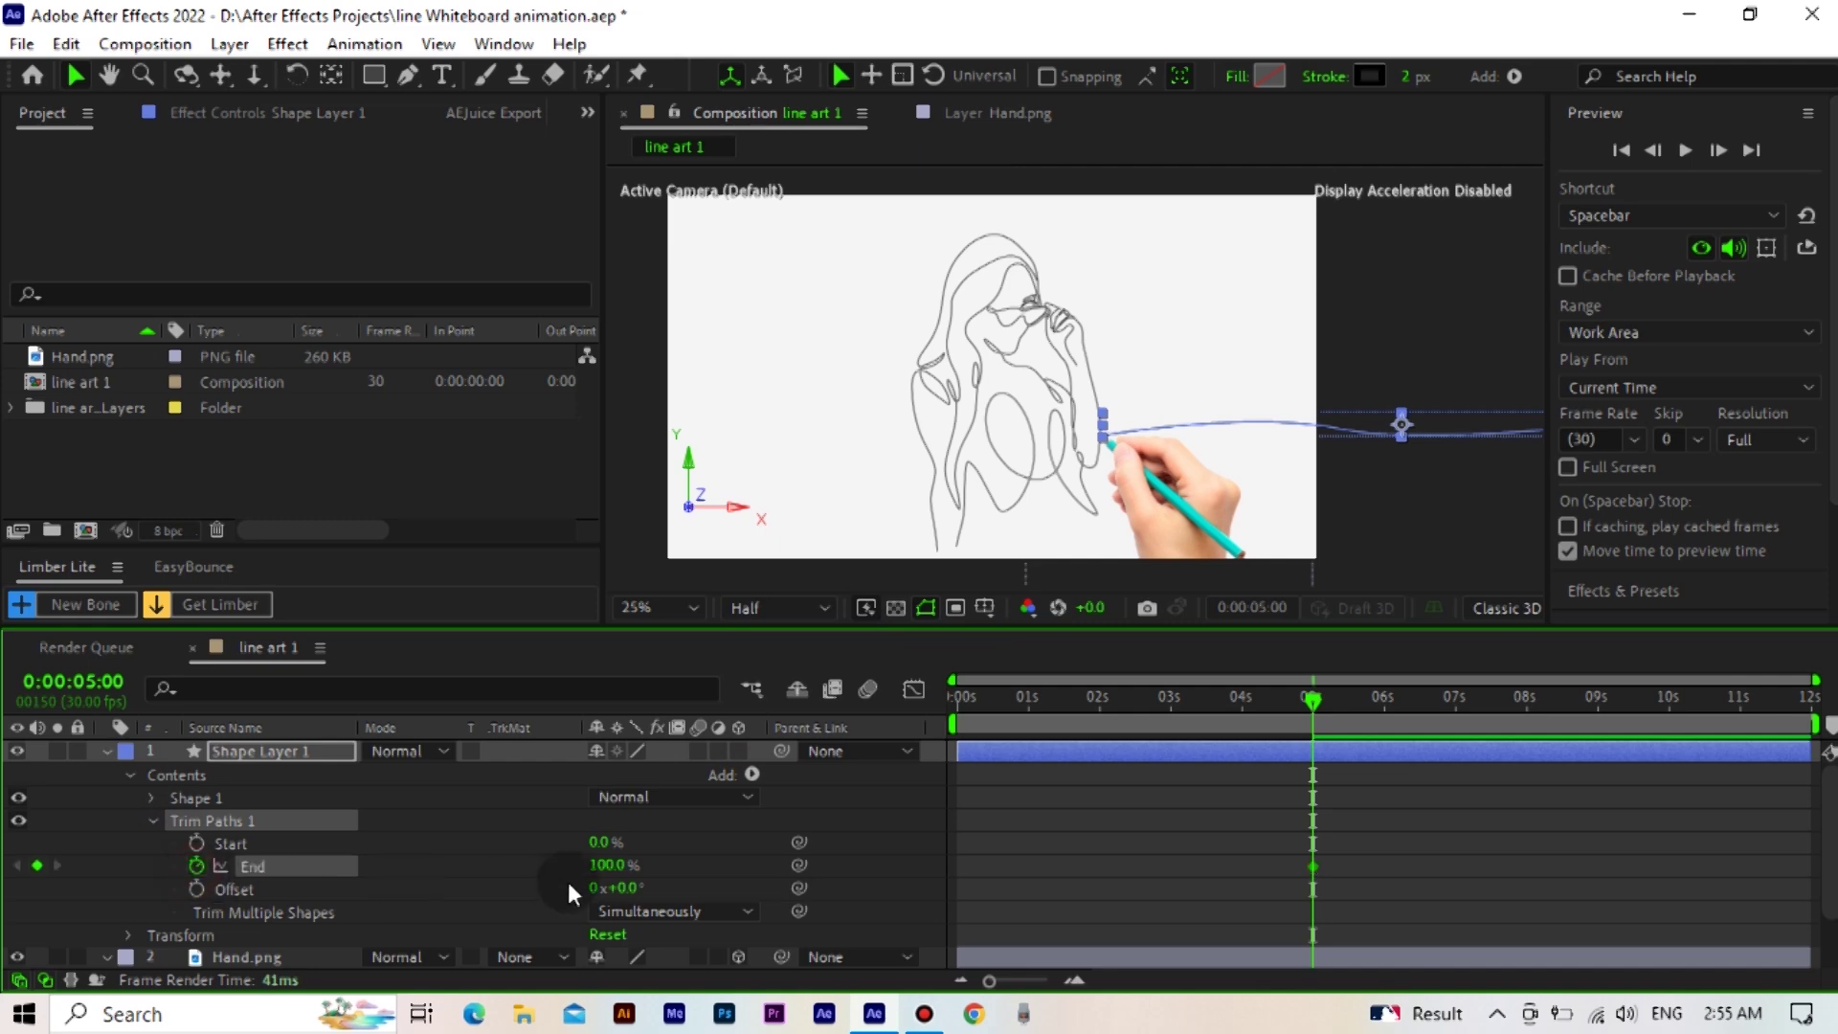
left_click_drag(501, 865, 235, 862)
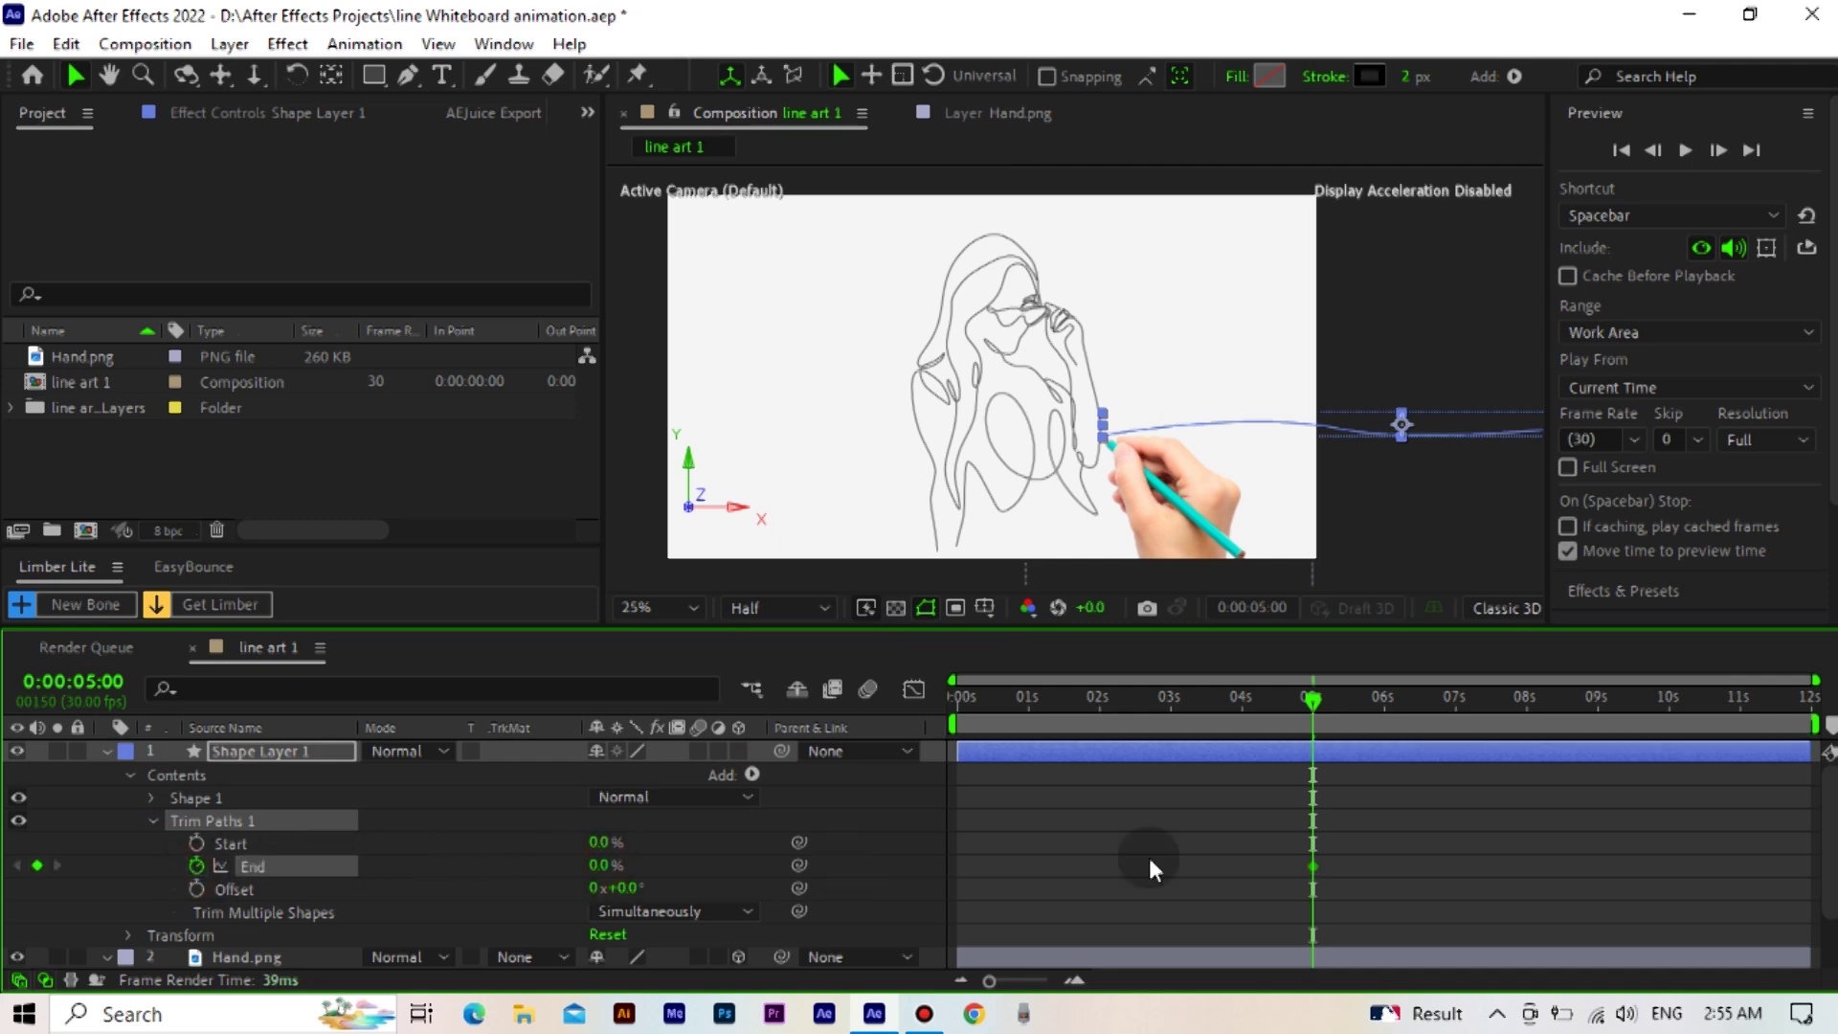
left_click(1418, 704)
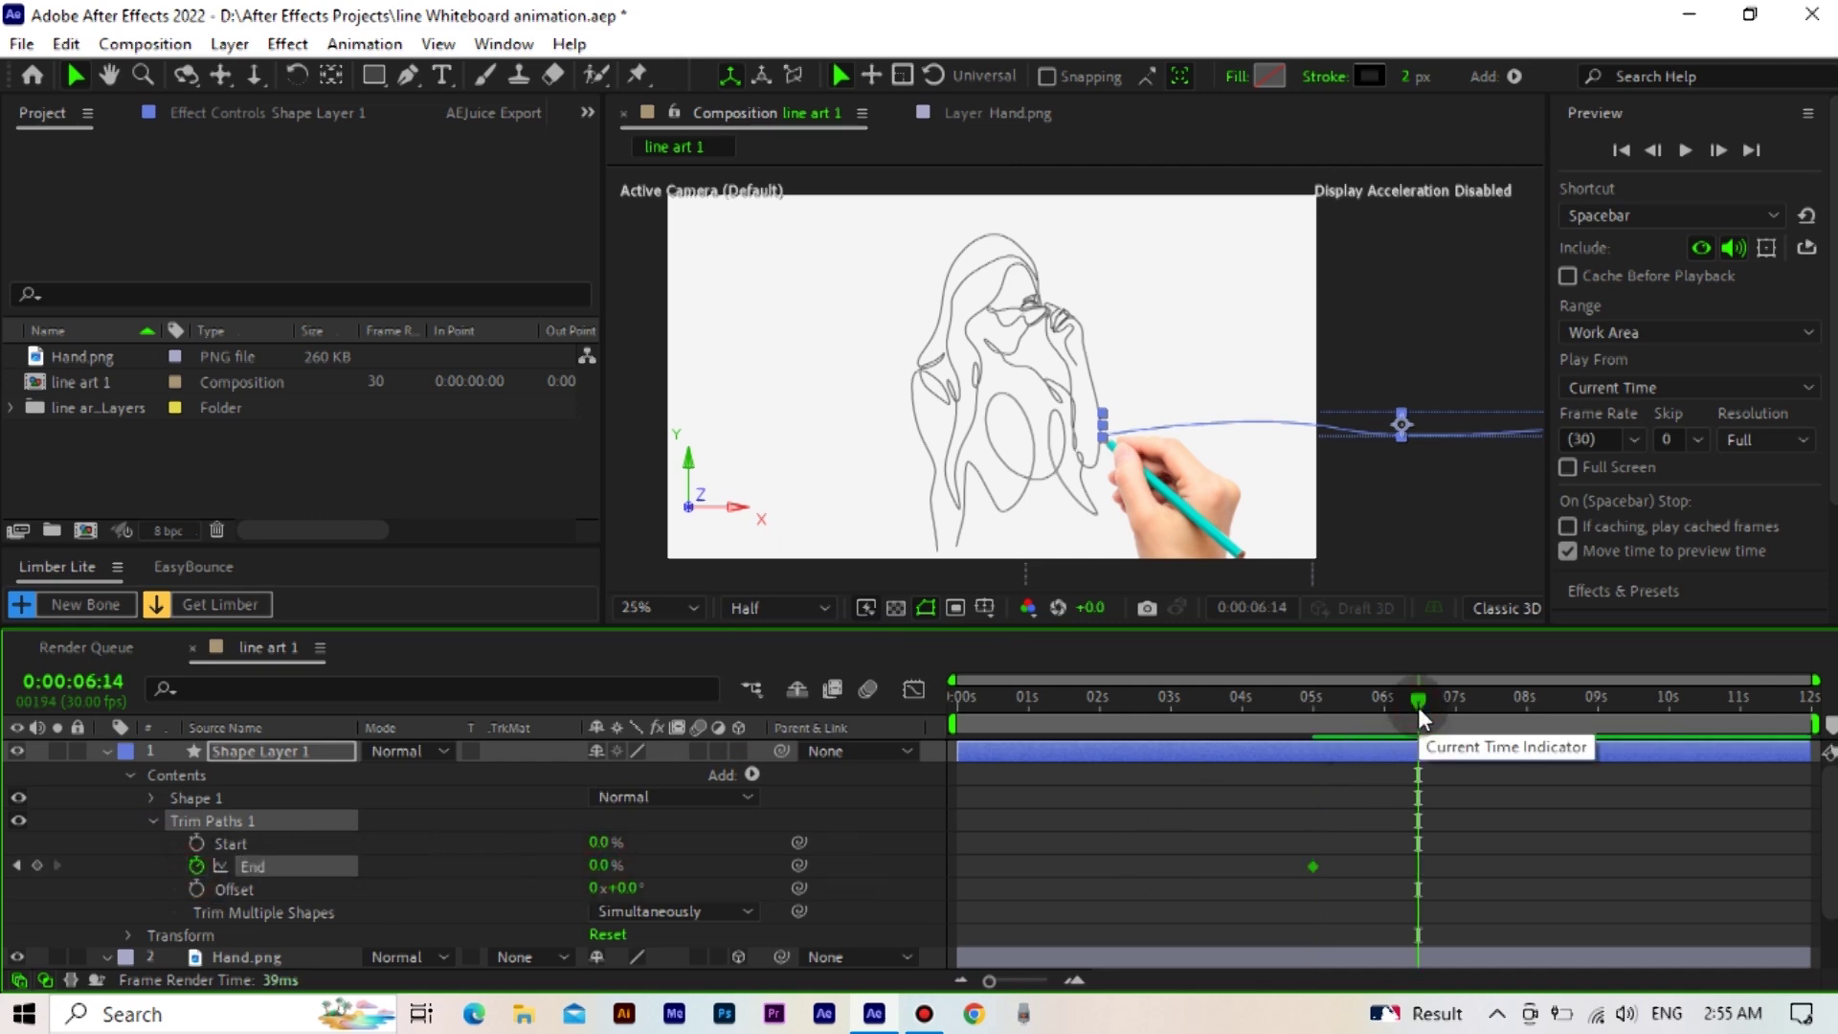
left_click(1714, 153)
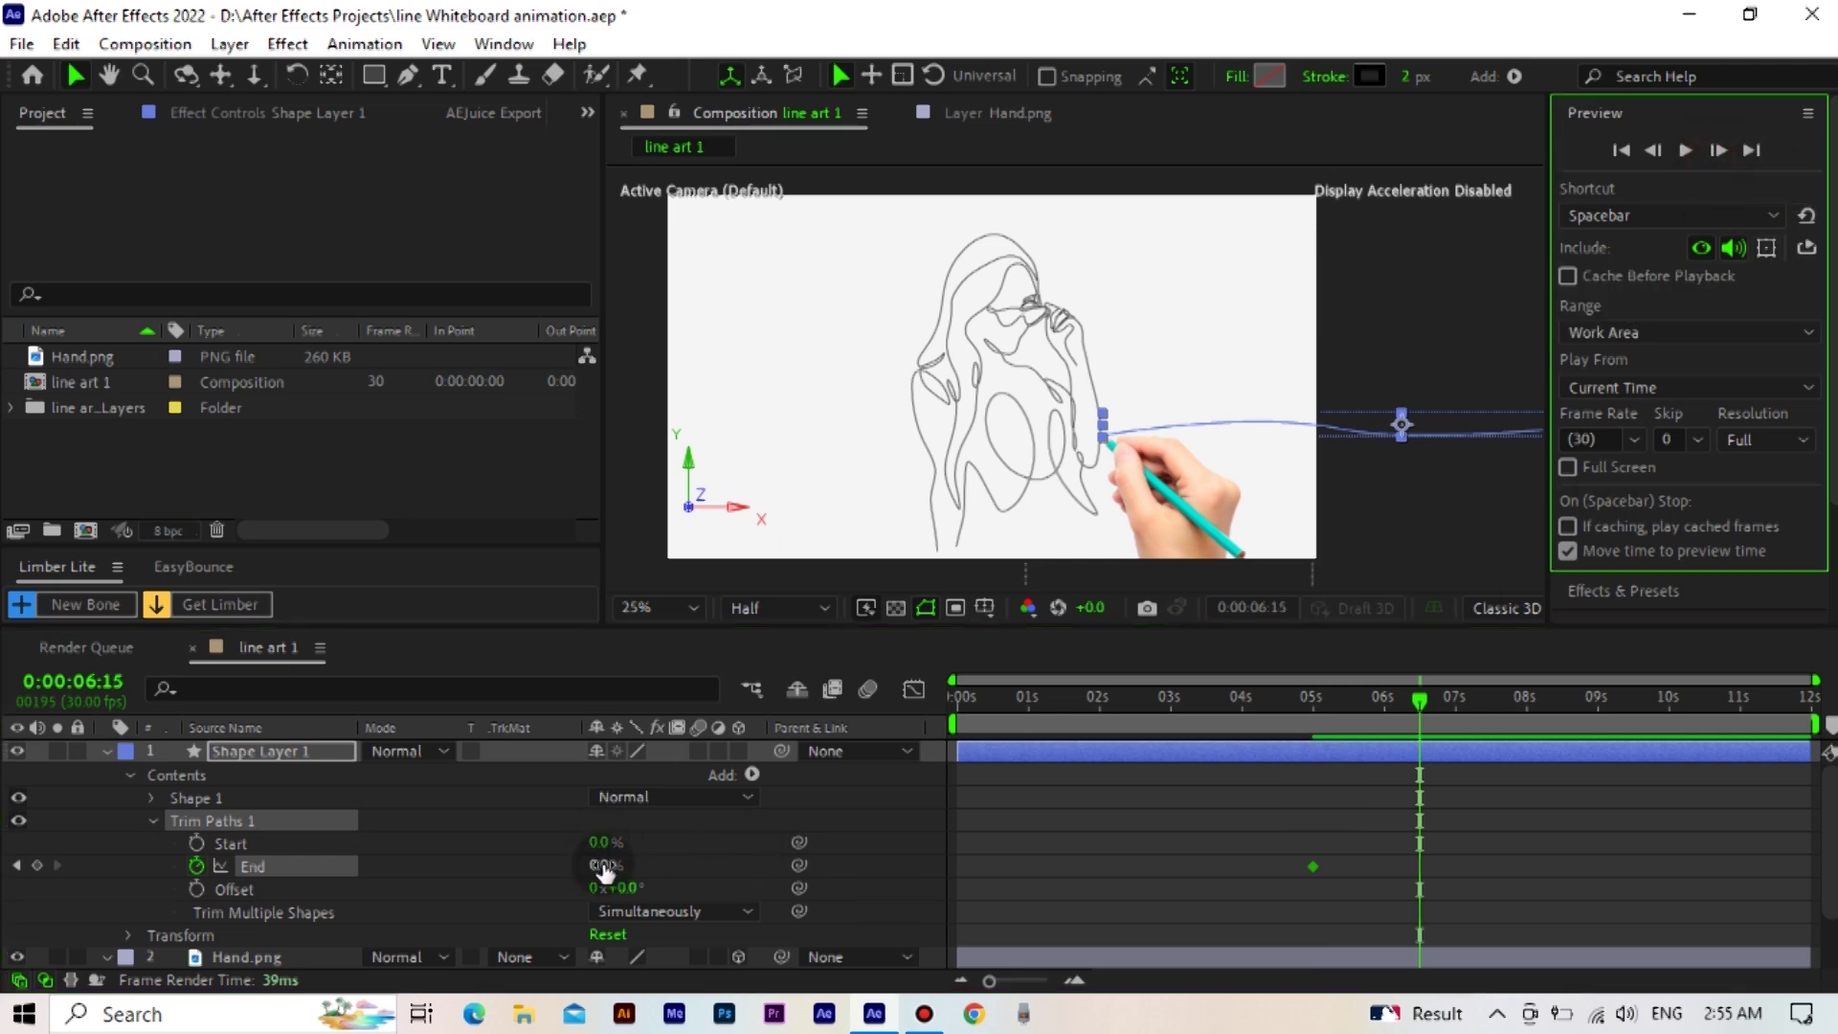
left_click_drag(603, 867, 1215, 863)
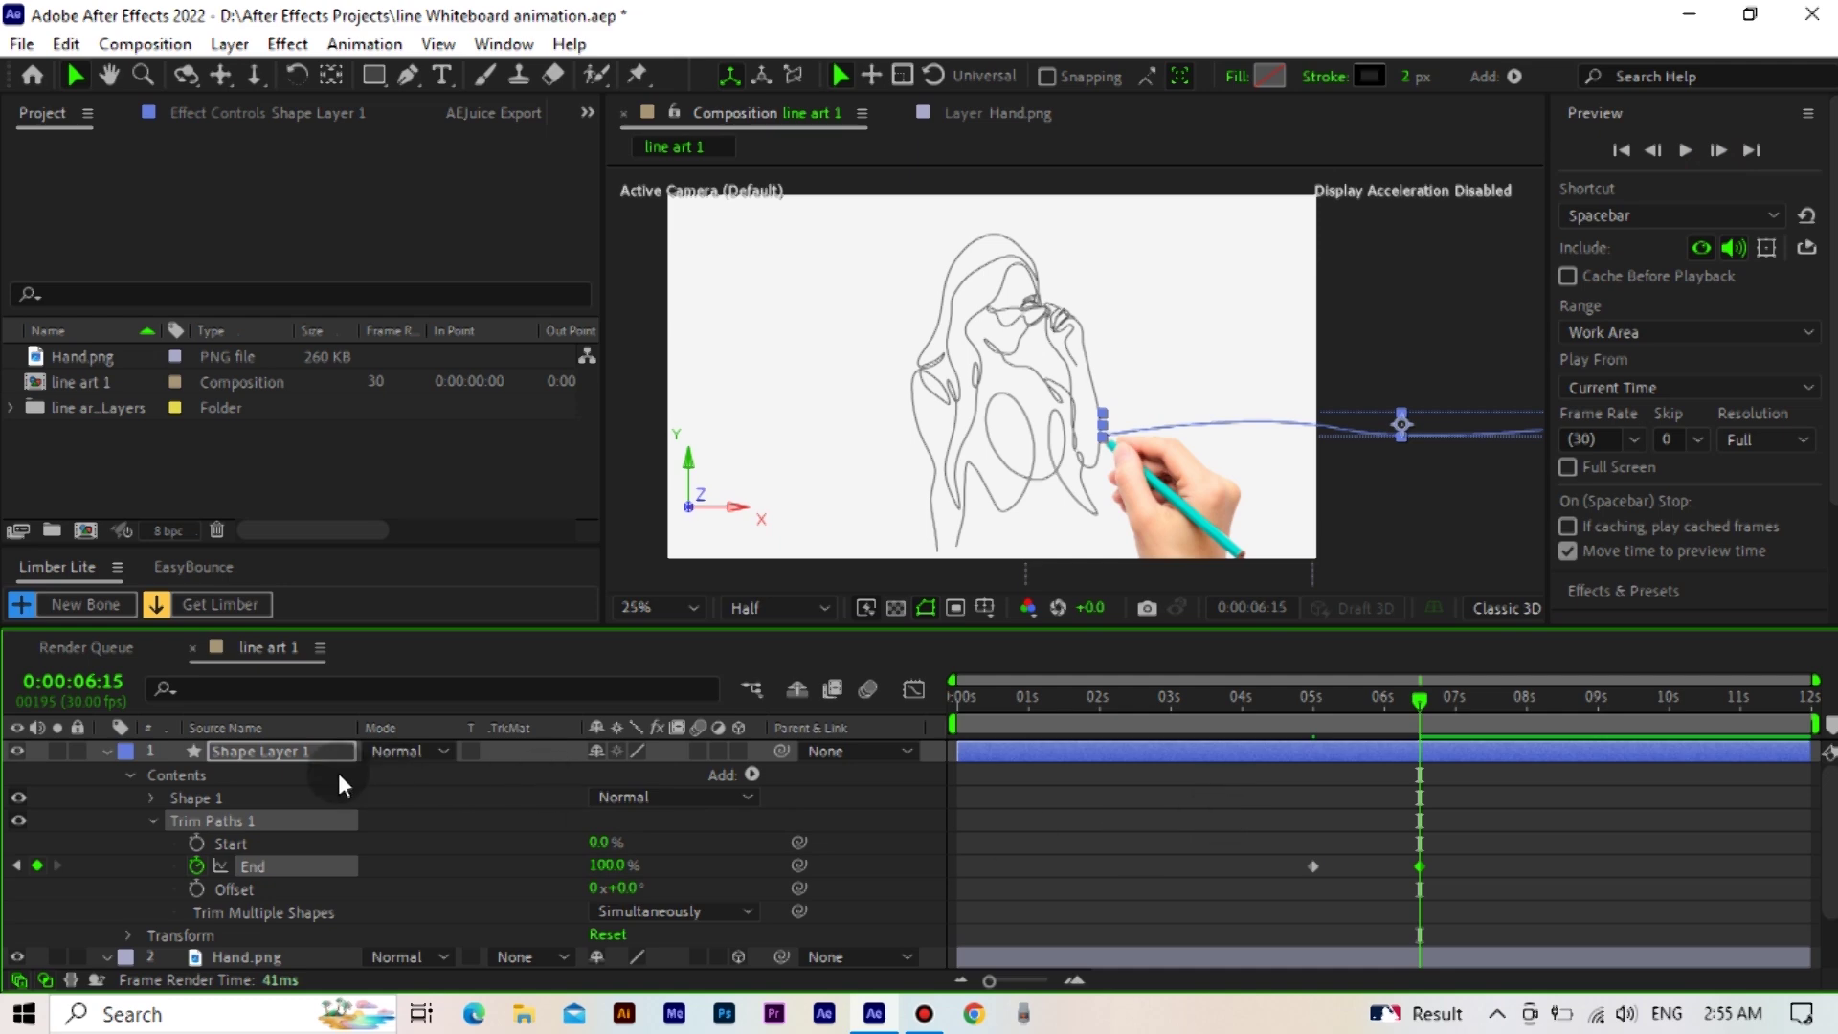
Reduce Shape Layer 1 to its keyframed properties and return the current time to 0:00:05:00
left_click(103, 750)
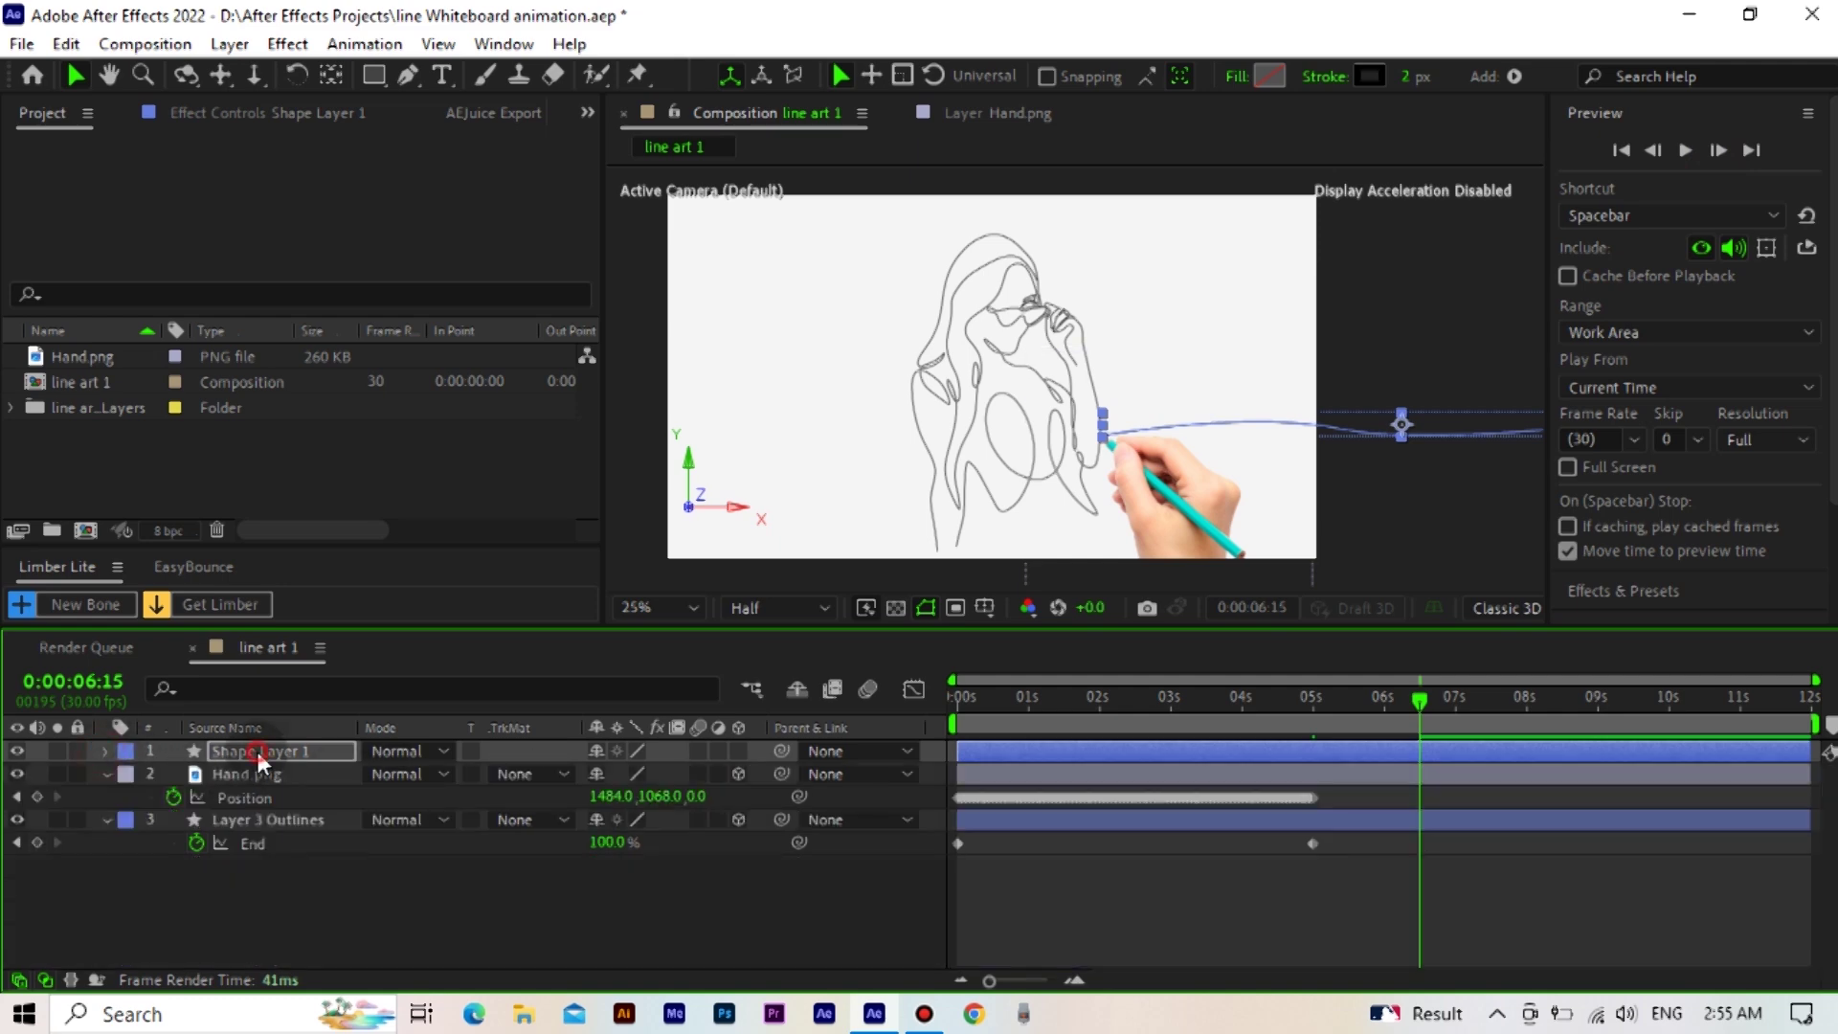
key("u")
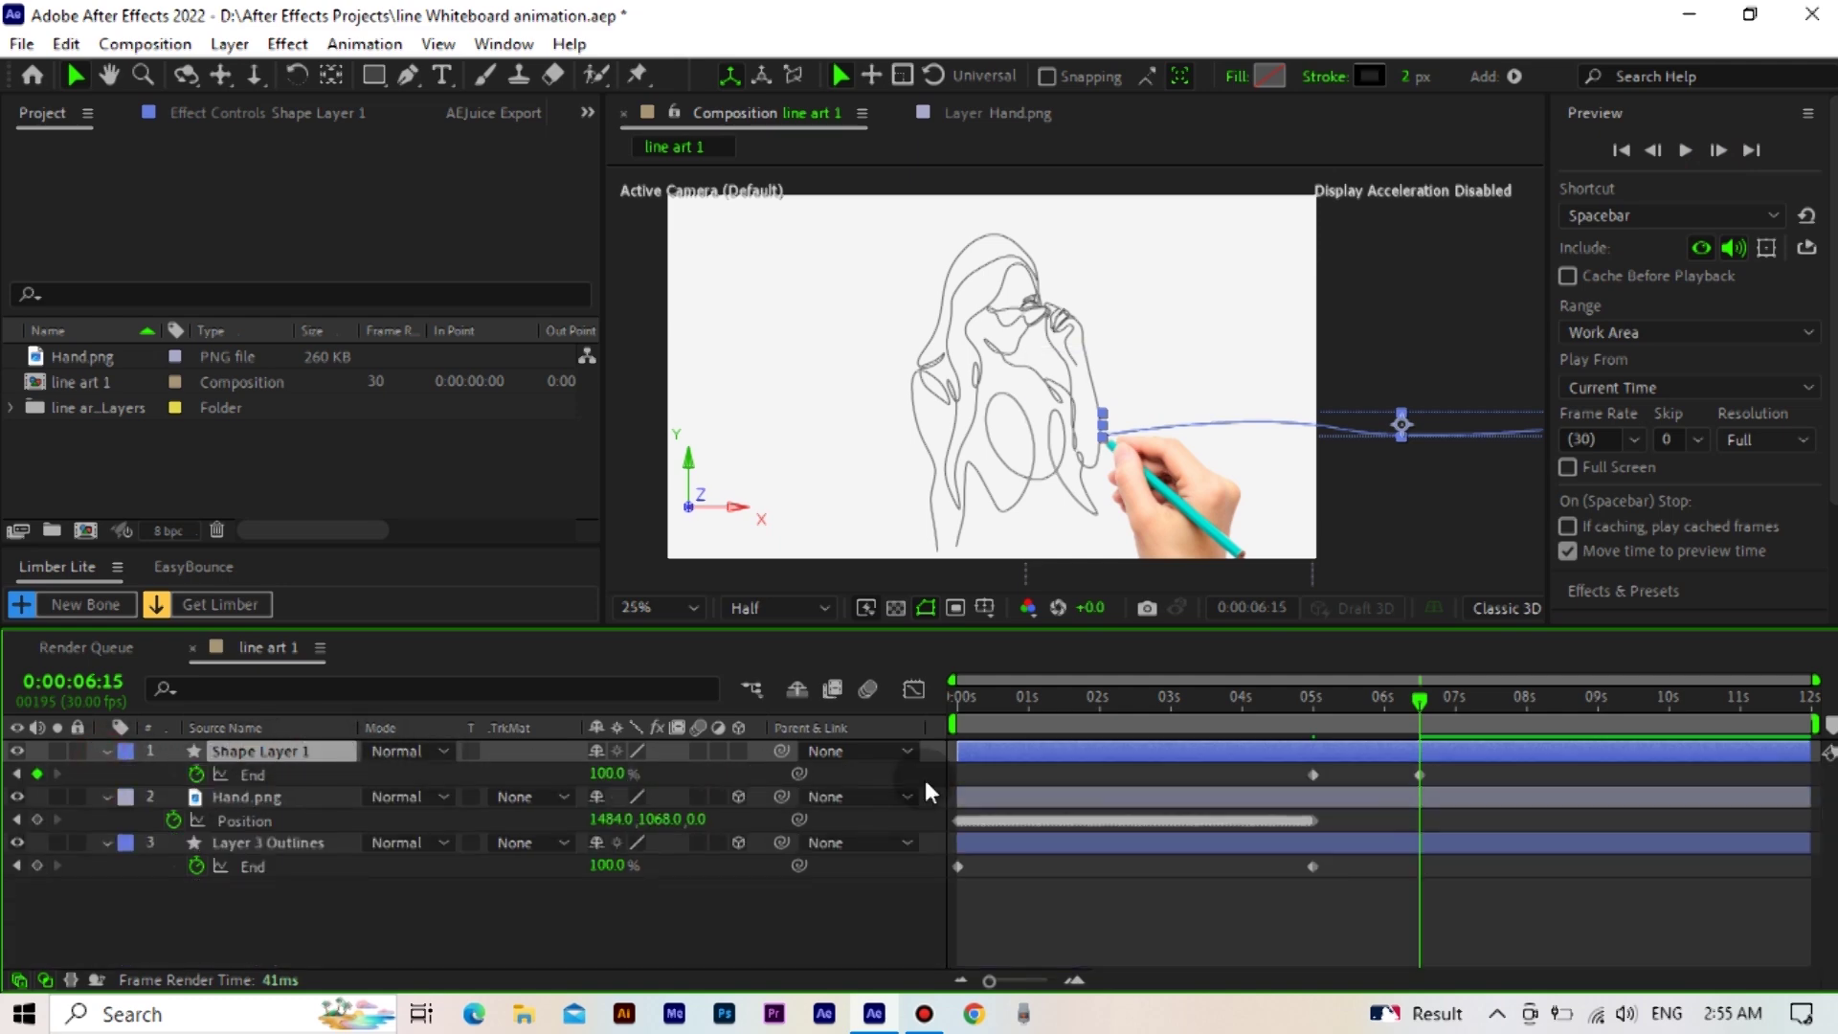
left_click(1313, 705)
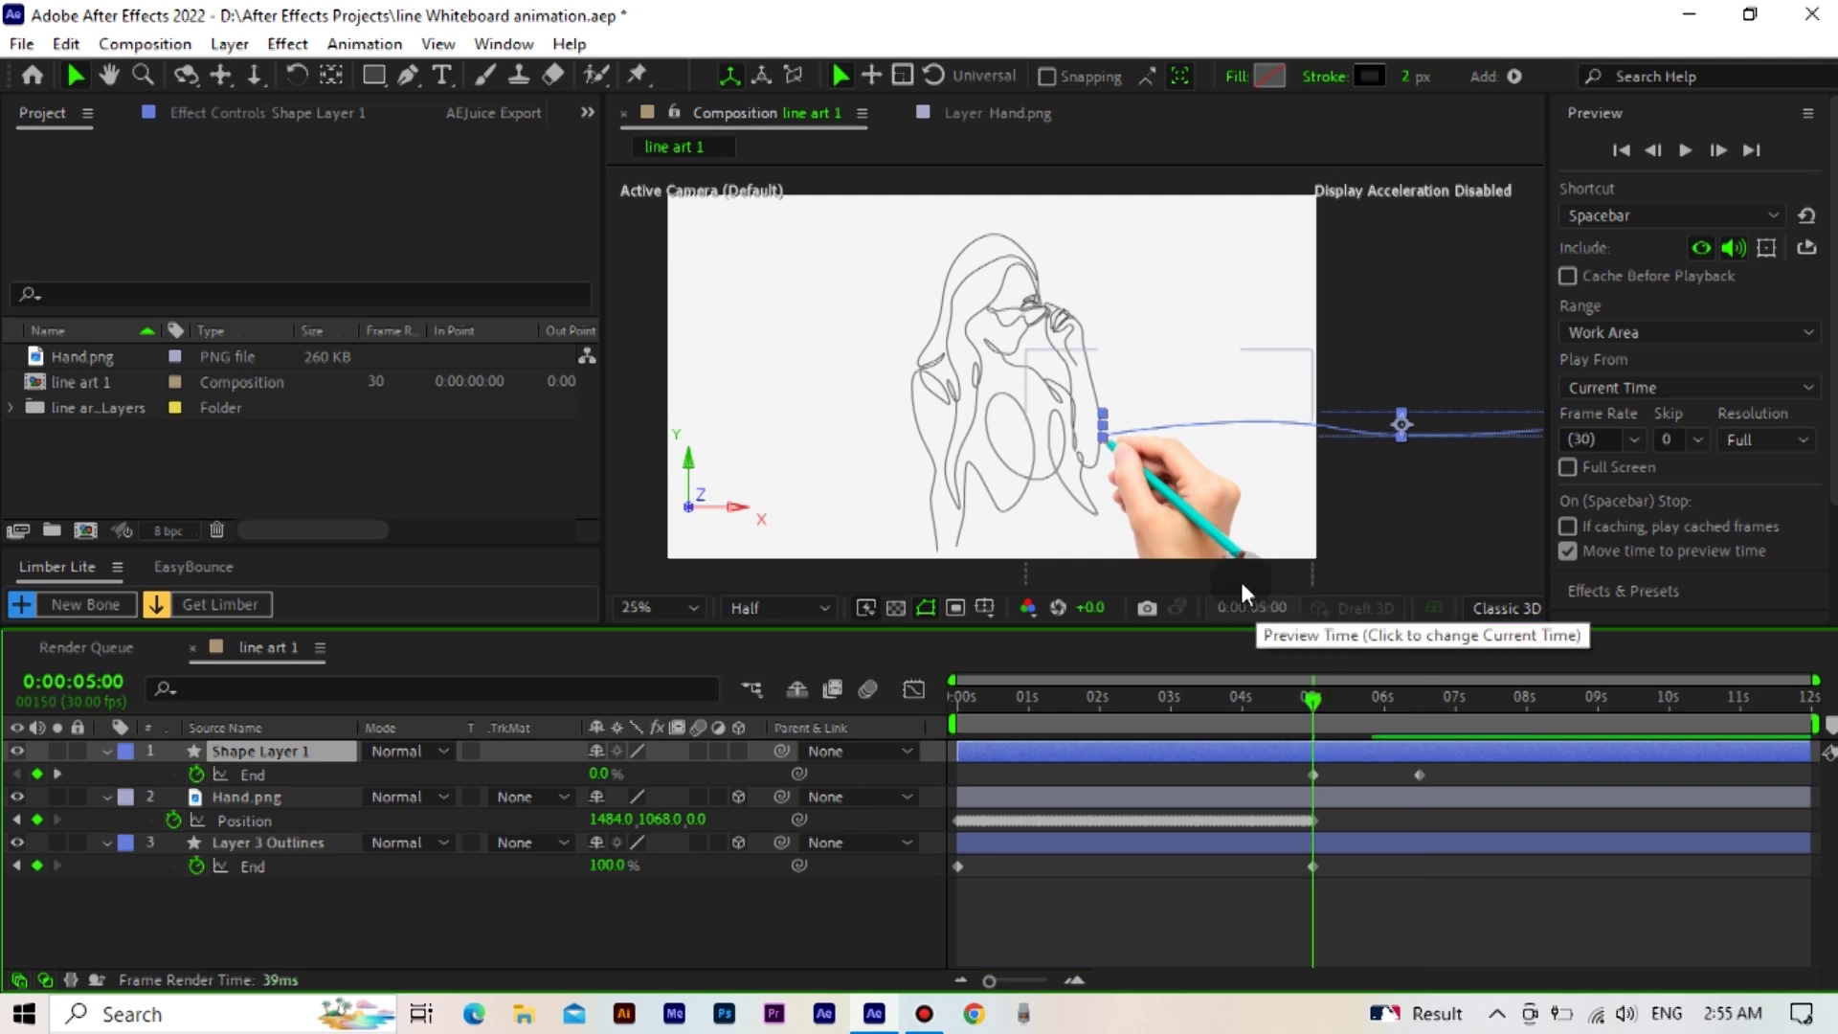
left_click(1417, 904)
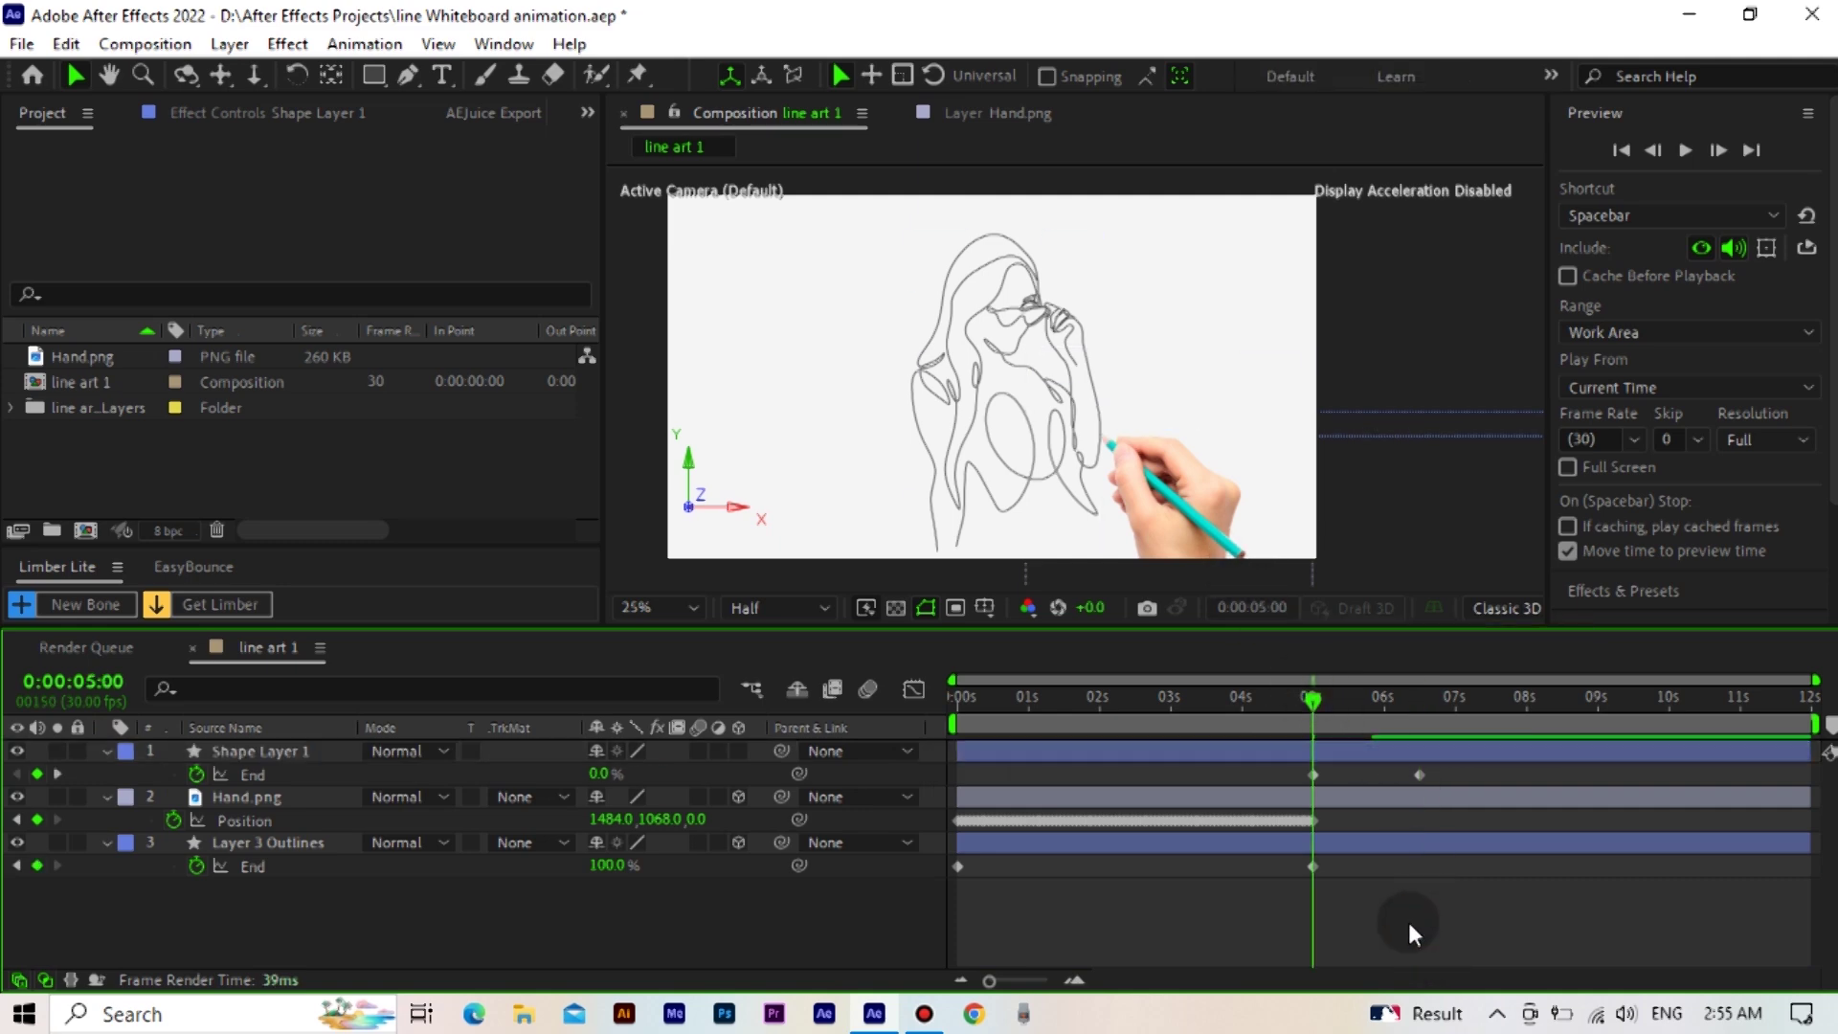
Reorder the layers so Shape Layer 1 sits below Layer 3 Outlines, behind the hand
left_click(266, 794)
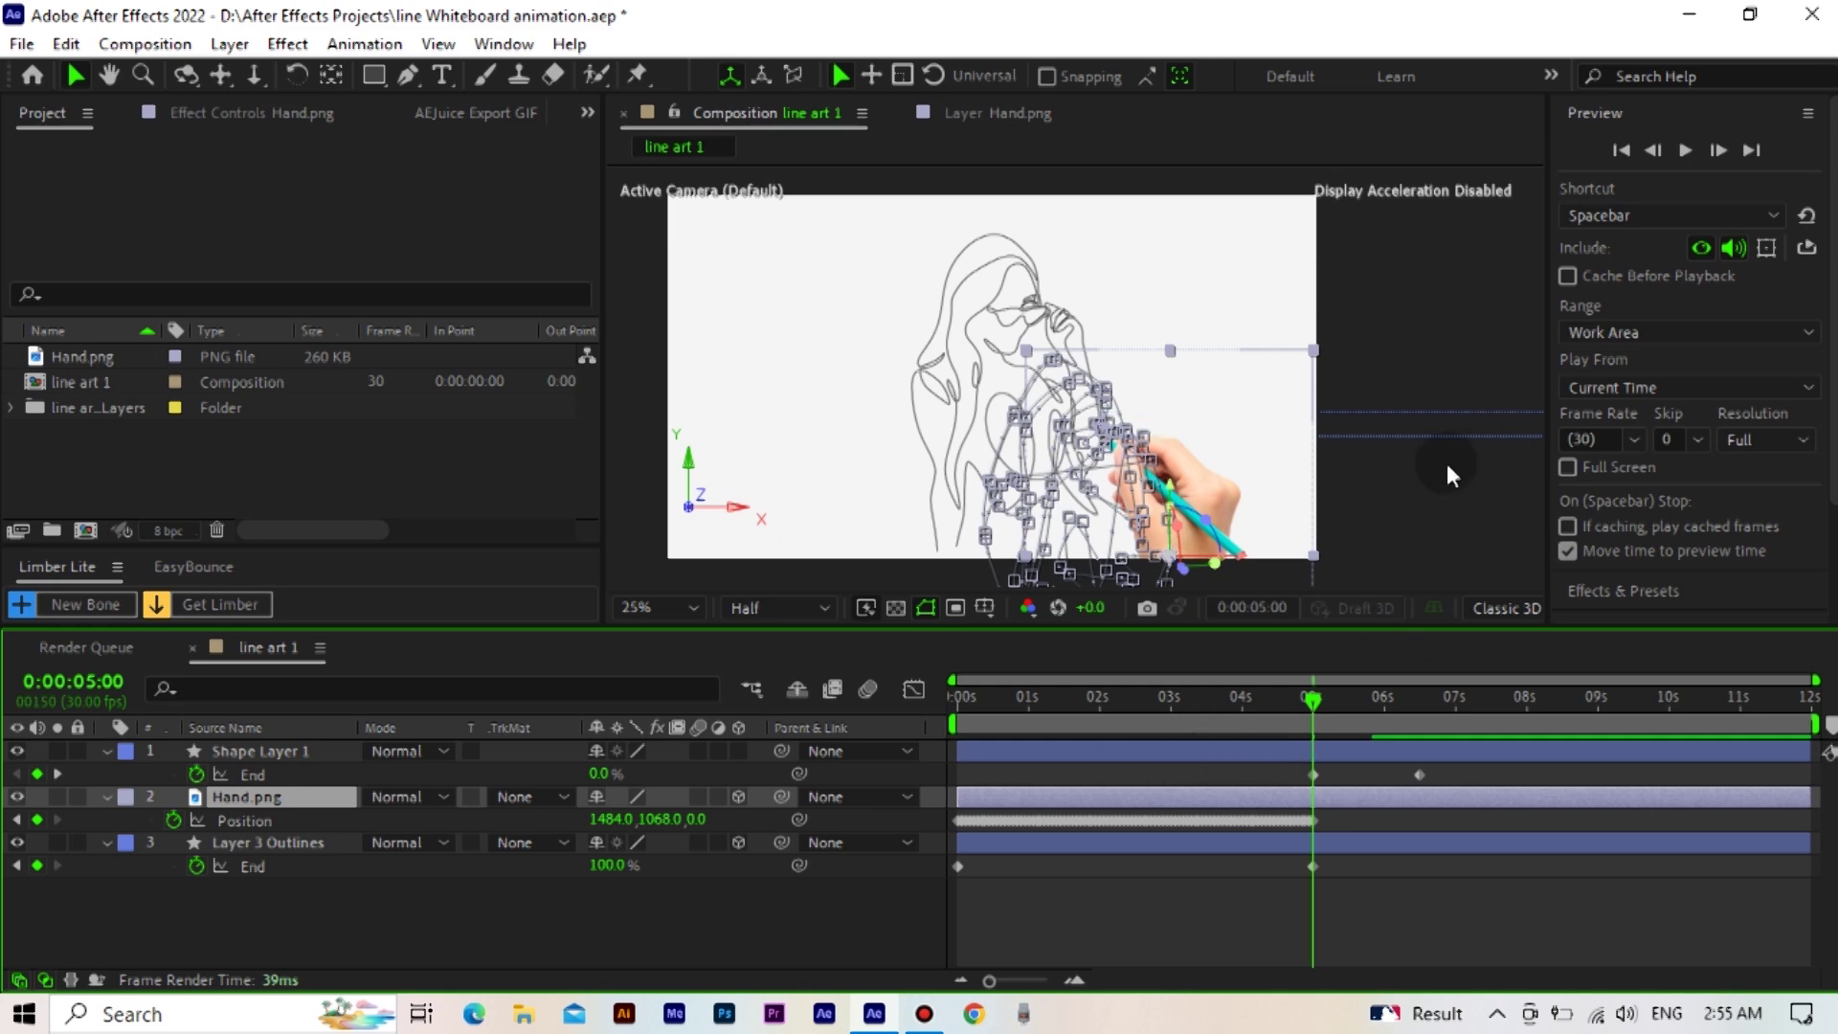
scroll(1404, 526, "up", 2)
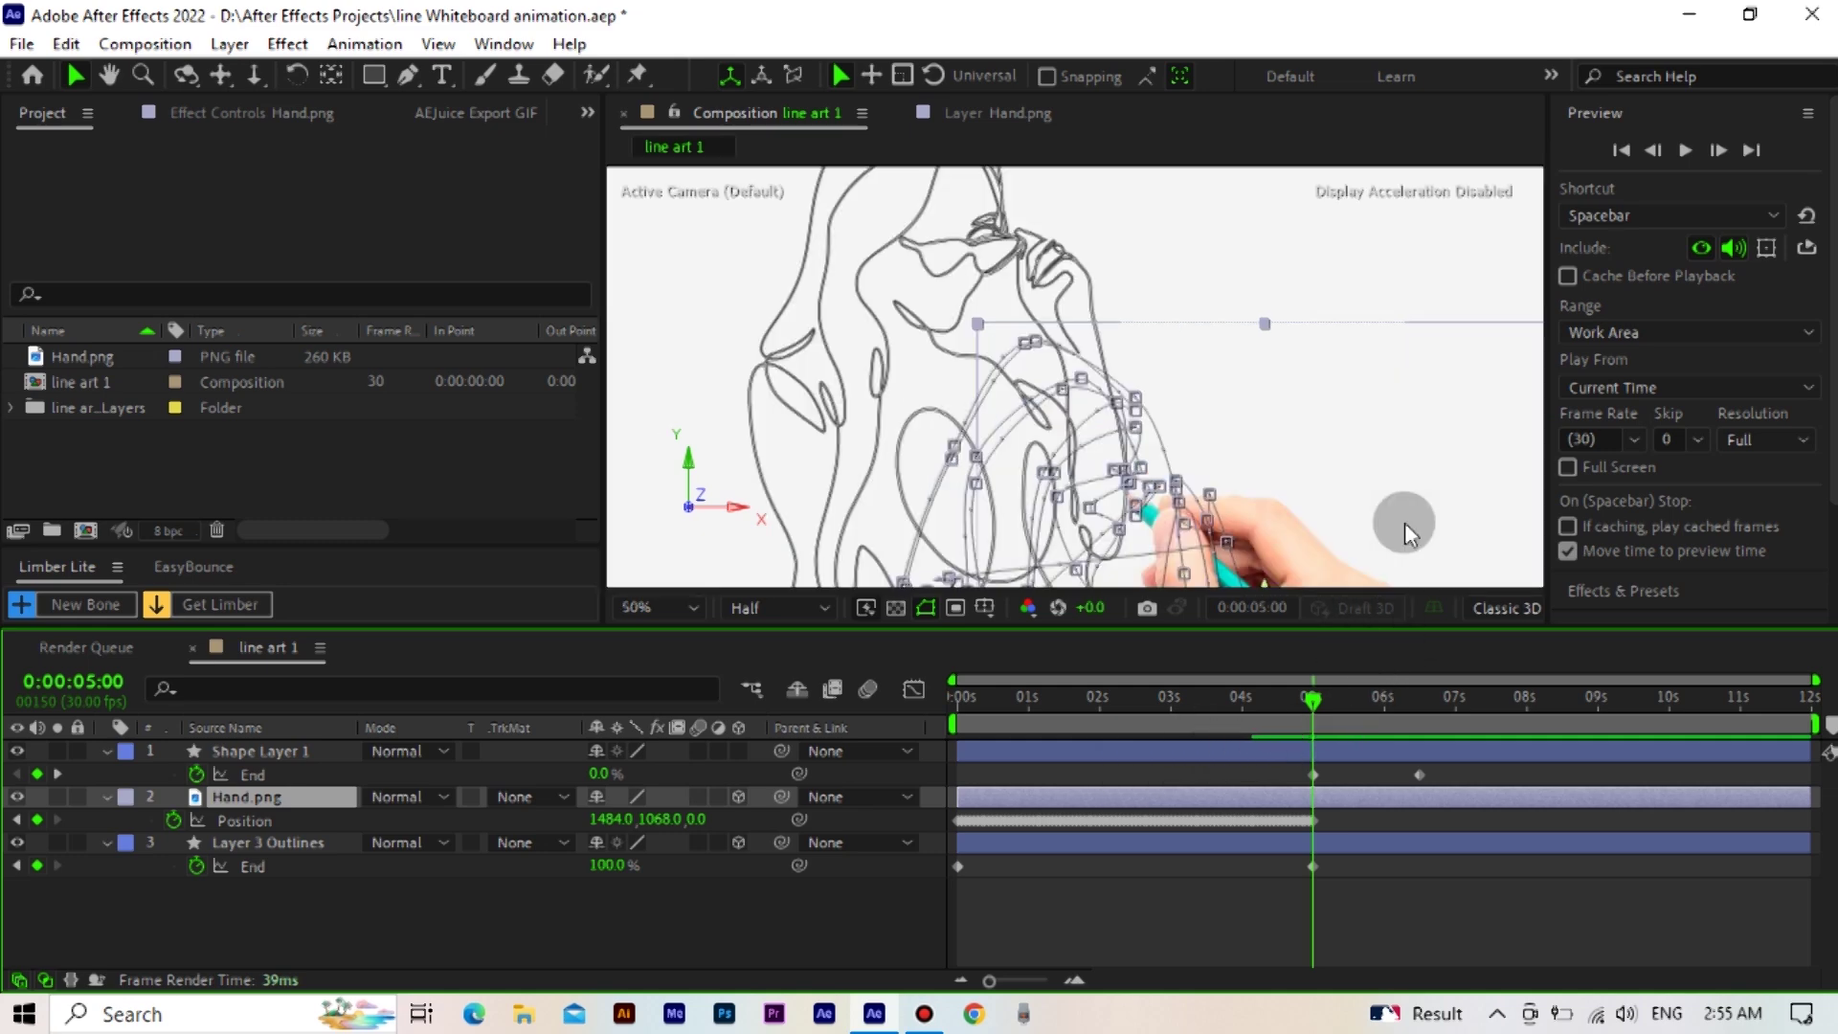
key("h")
left_click_drag(1433, 483, 1171, 381)
left_click_drag(287, 750, 282, 891)
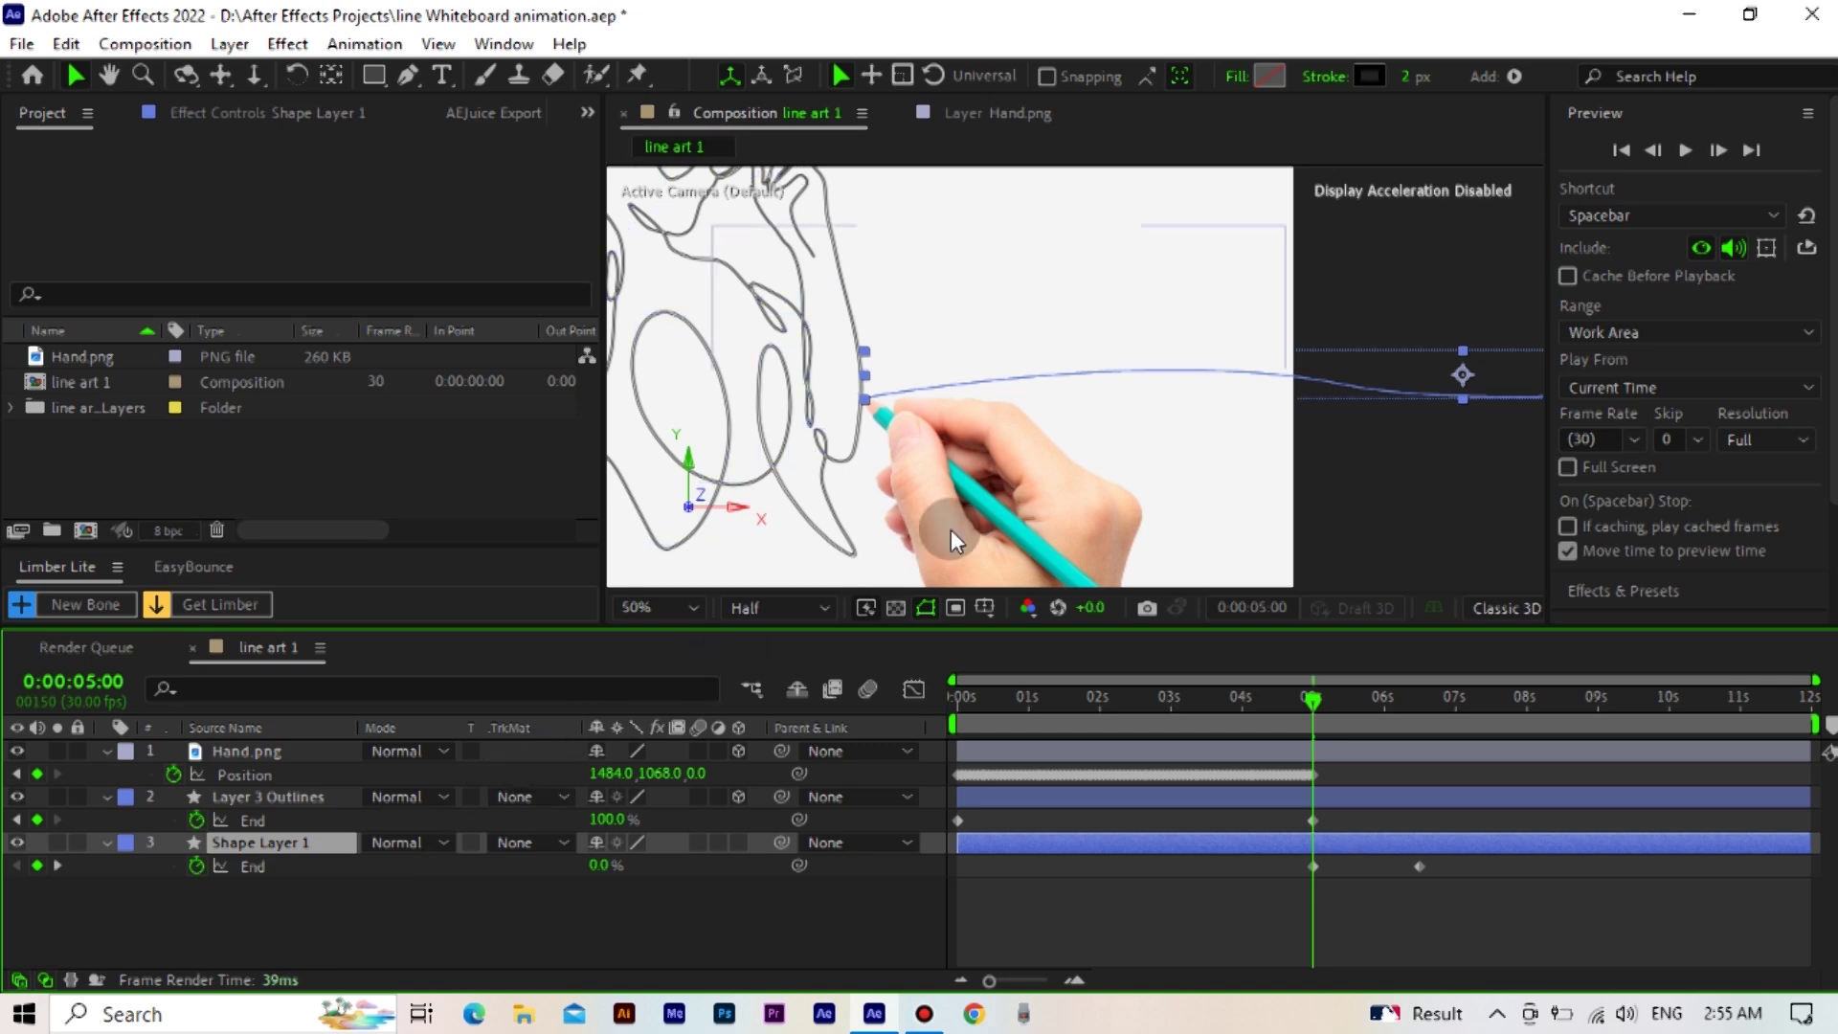
Move the current time to 0:00:05:08 and shorten the work area to end just before the 8-second mark
left_click(1246, 912)
left_click(1348, 704)
left_click(1330, 705)
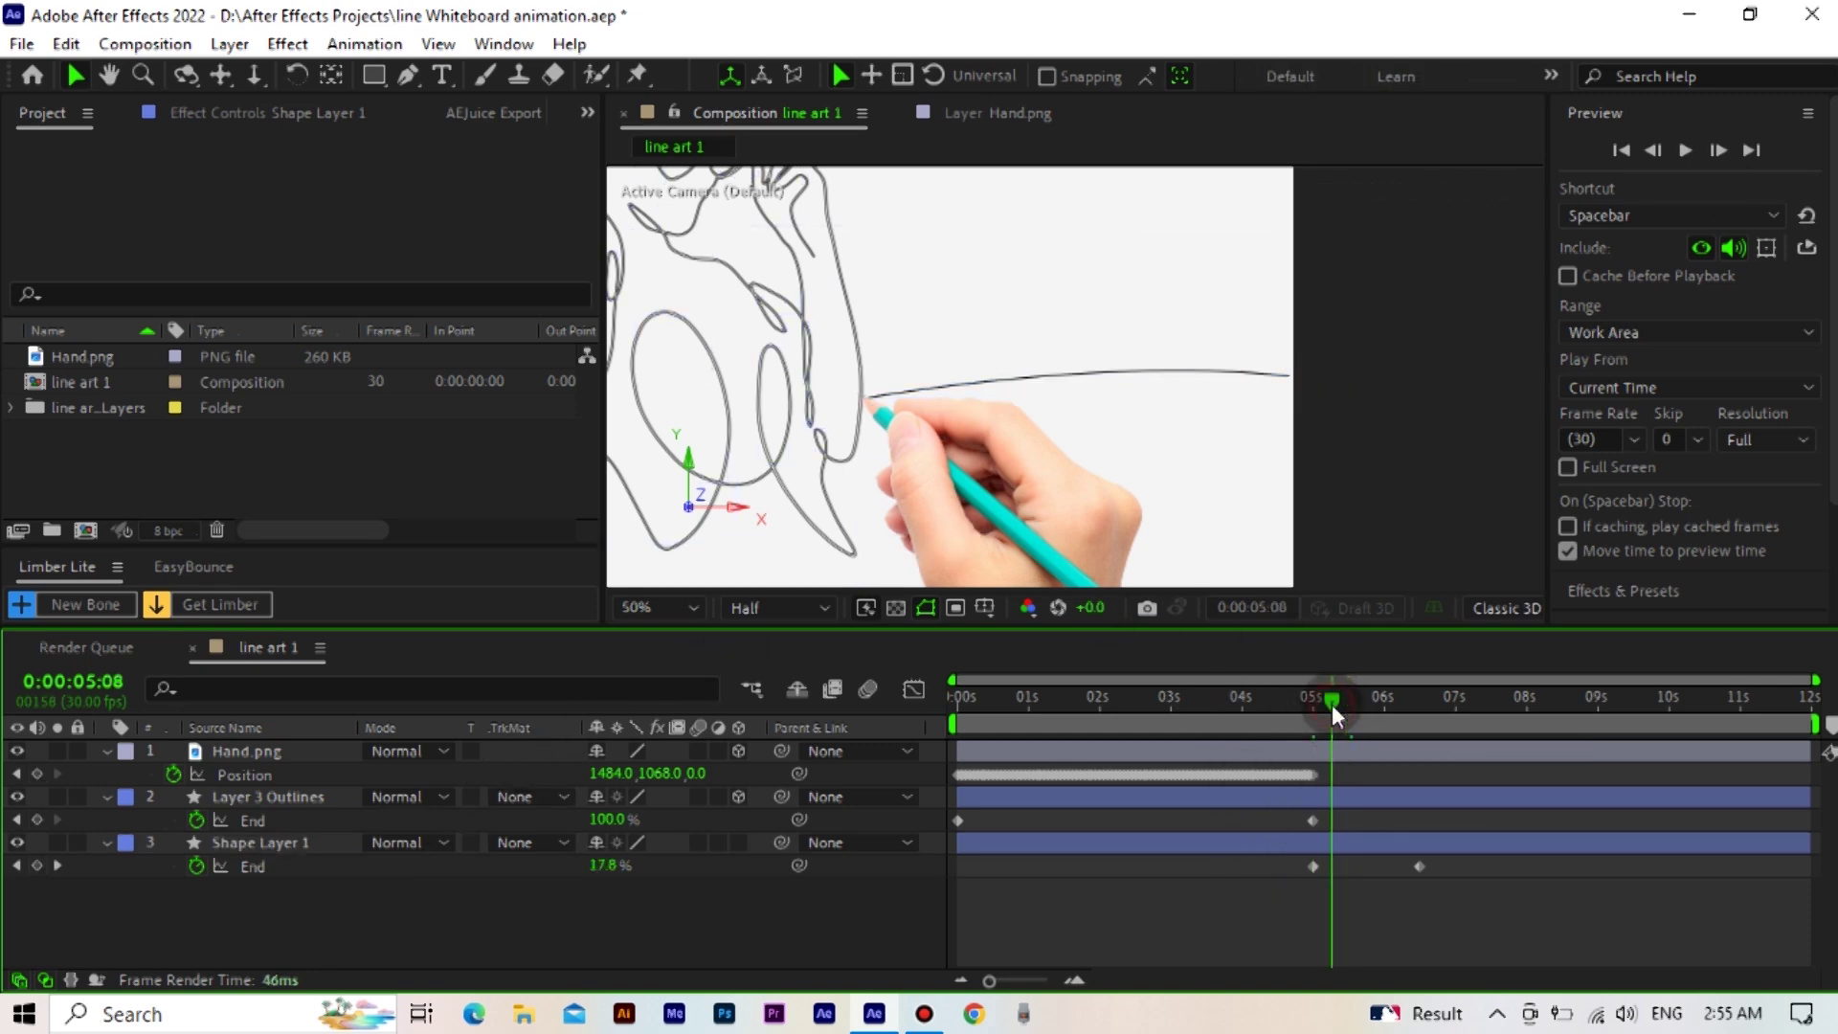
left_click_drag(1754, 742, 1522, 774)
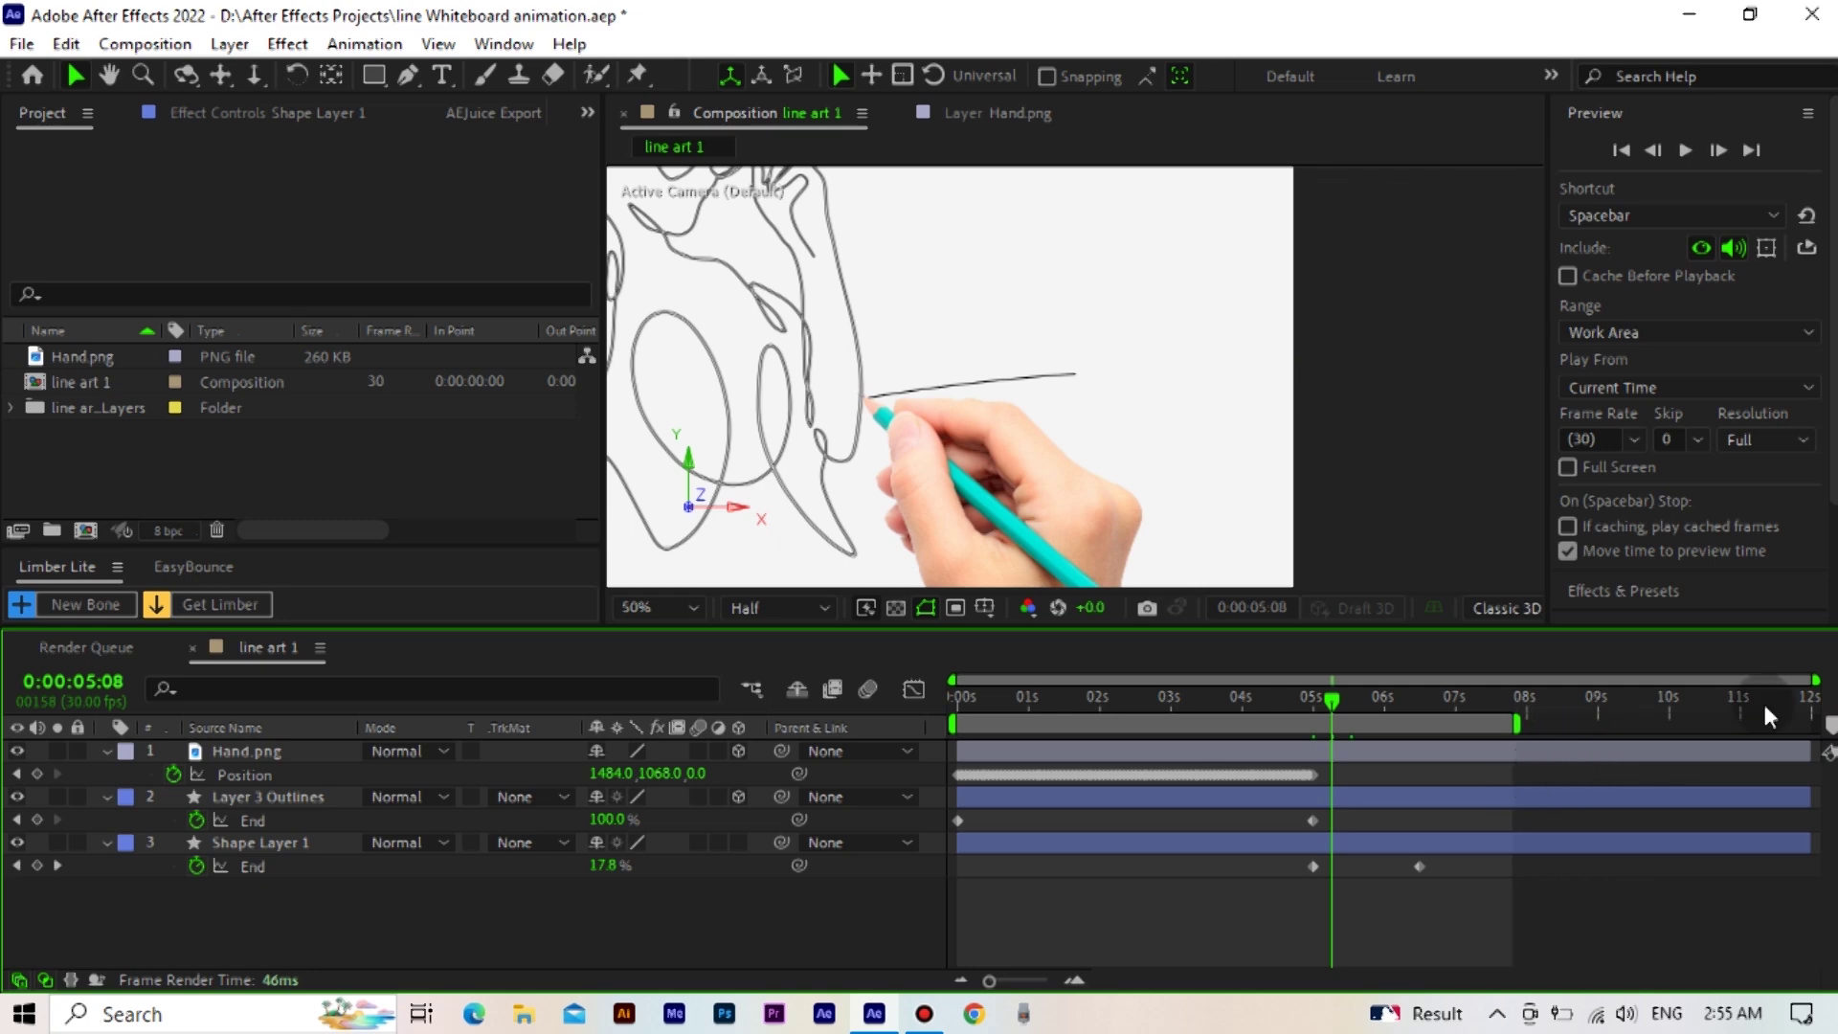
left_click_drag(1813, 680, 1562, 676)
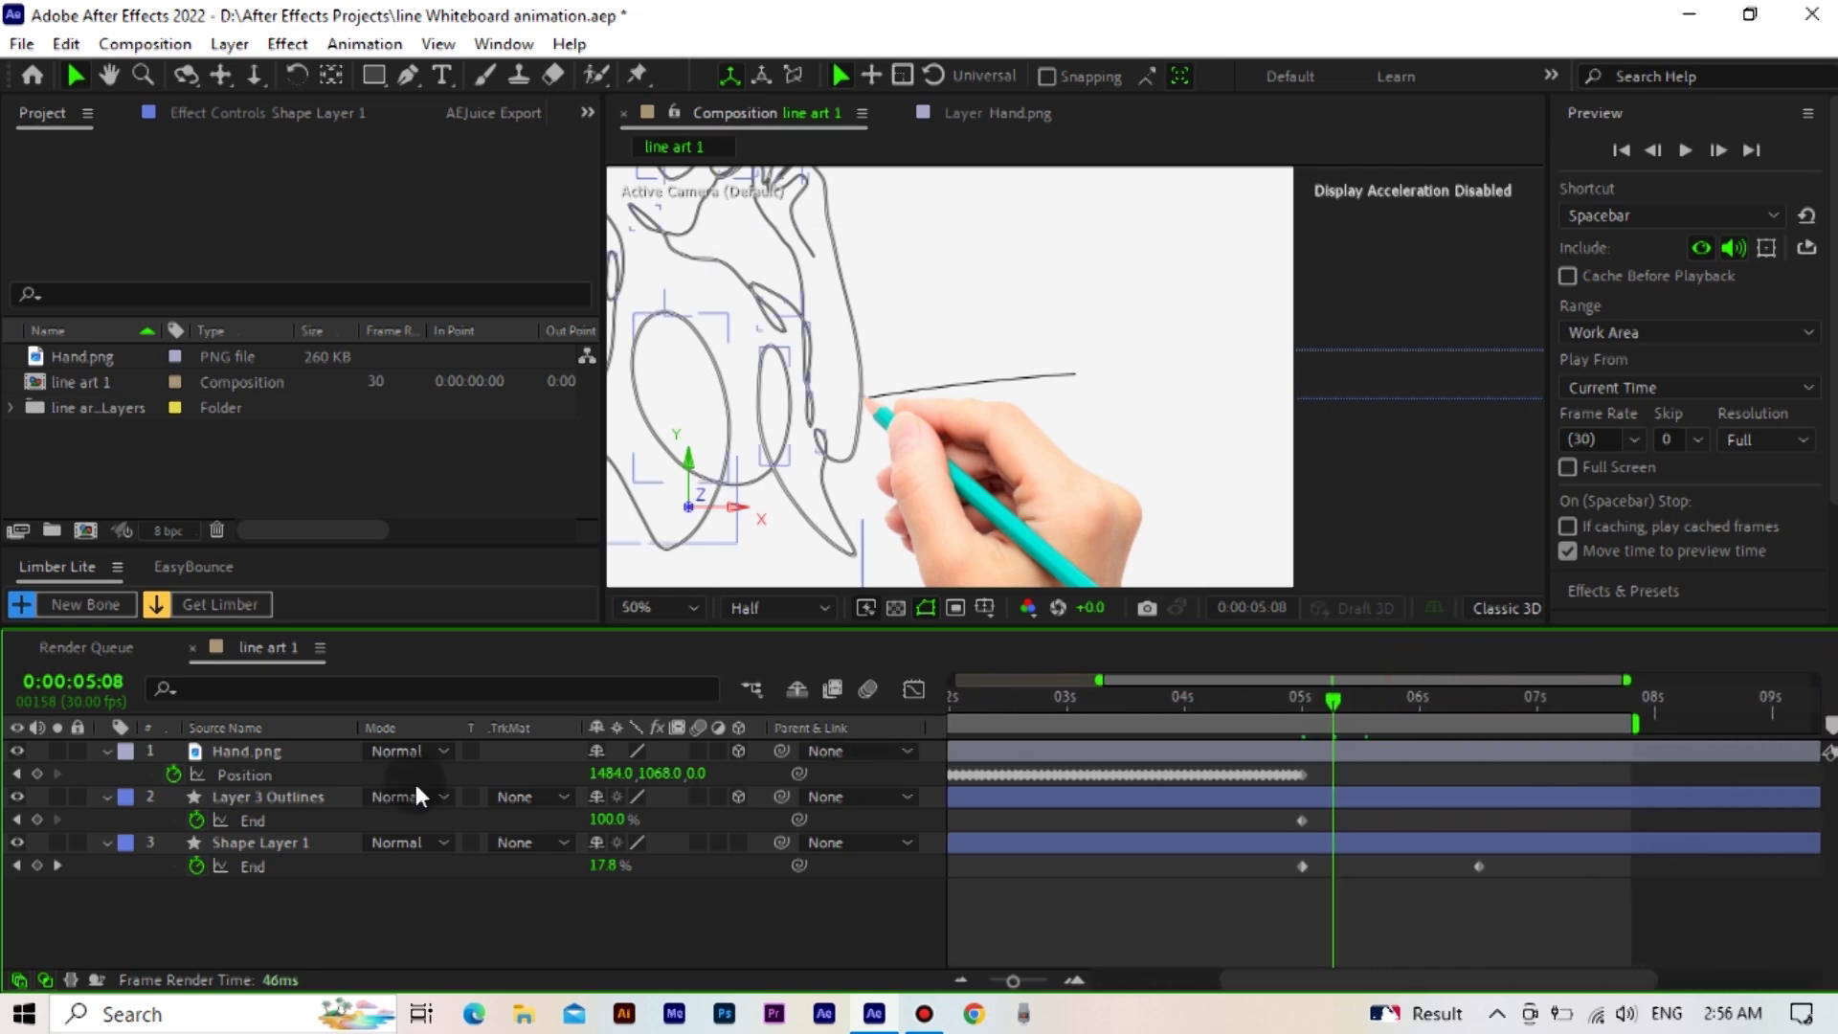
Keyframe Hand.png's position at 0:00:05:08 to 1806, 1036, placing the pencil tip at the end of the drawn line
left_click(287, 751)
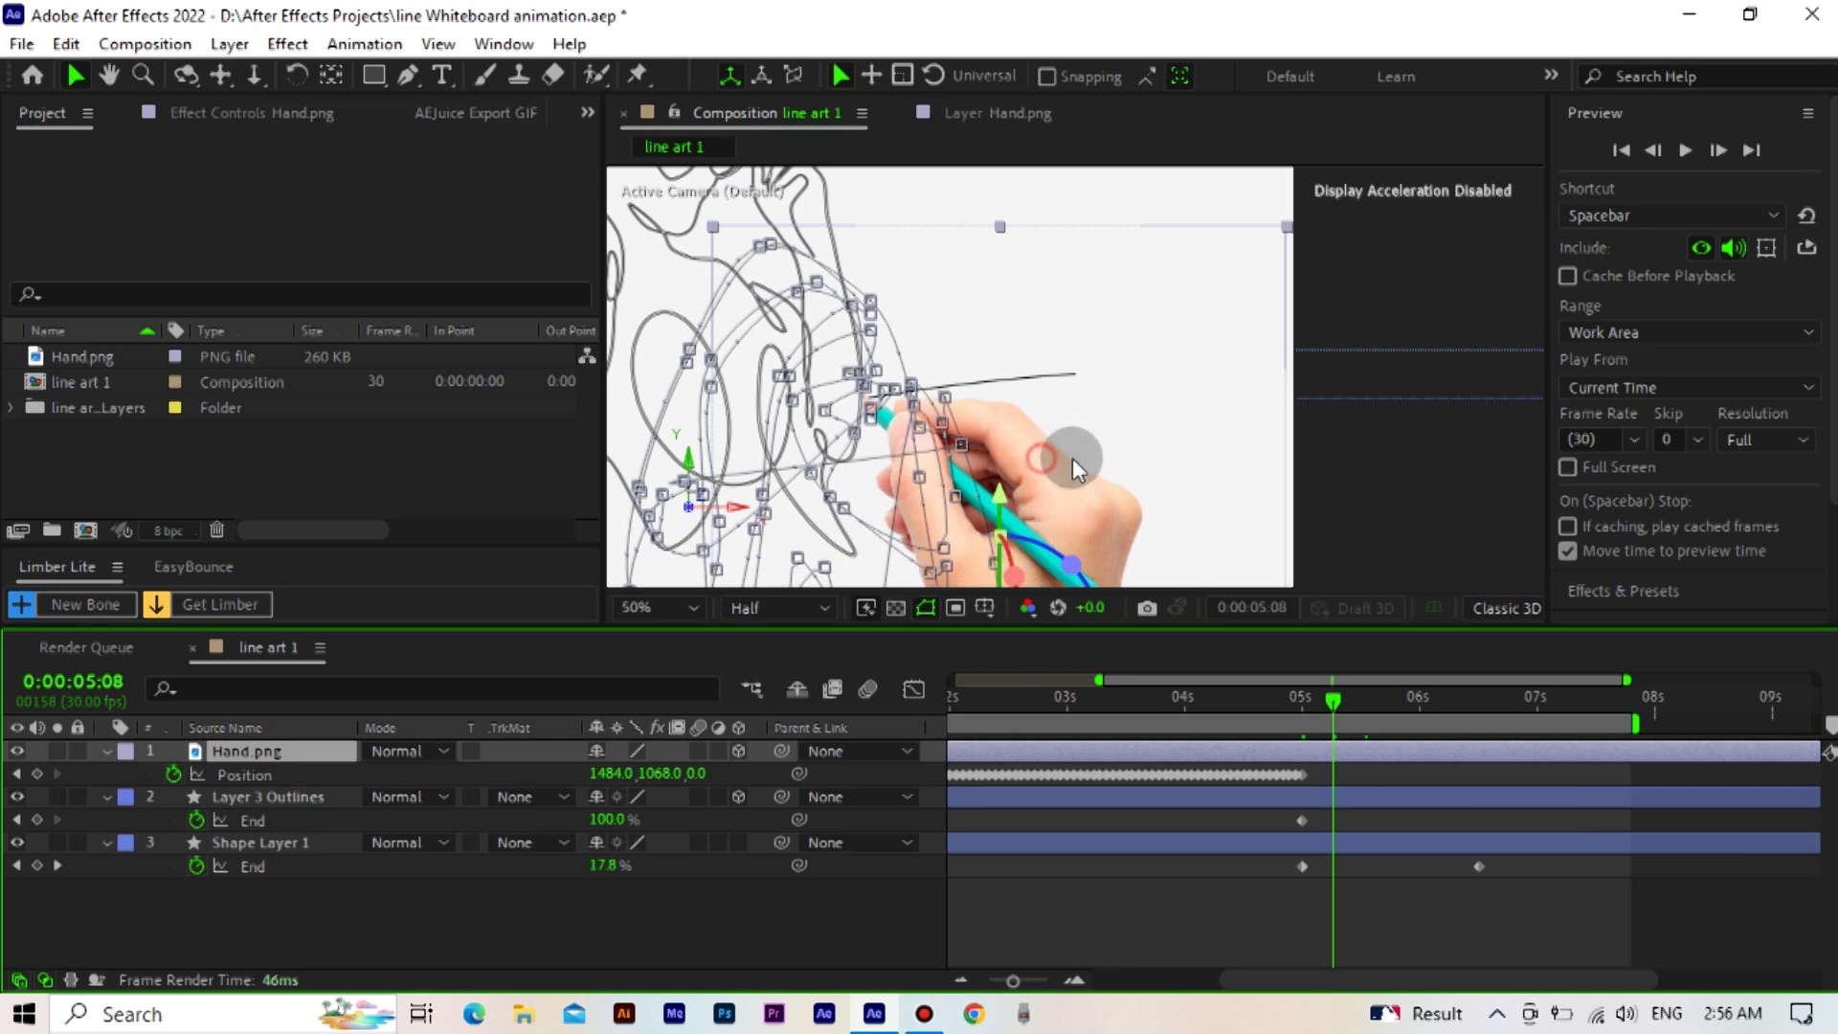
left_click_drag(1072, 457, 1256, 434)
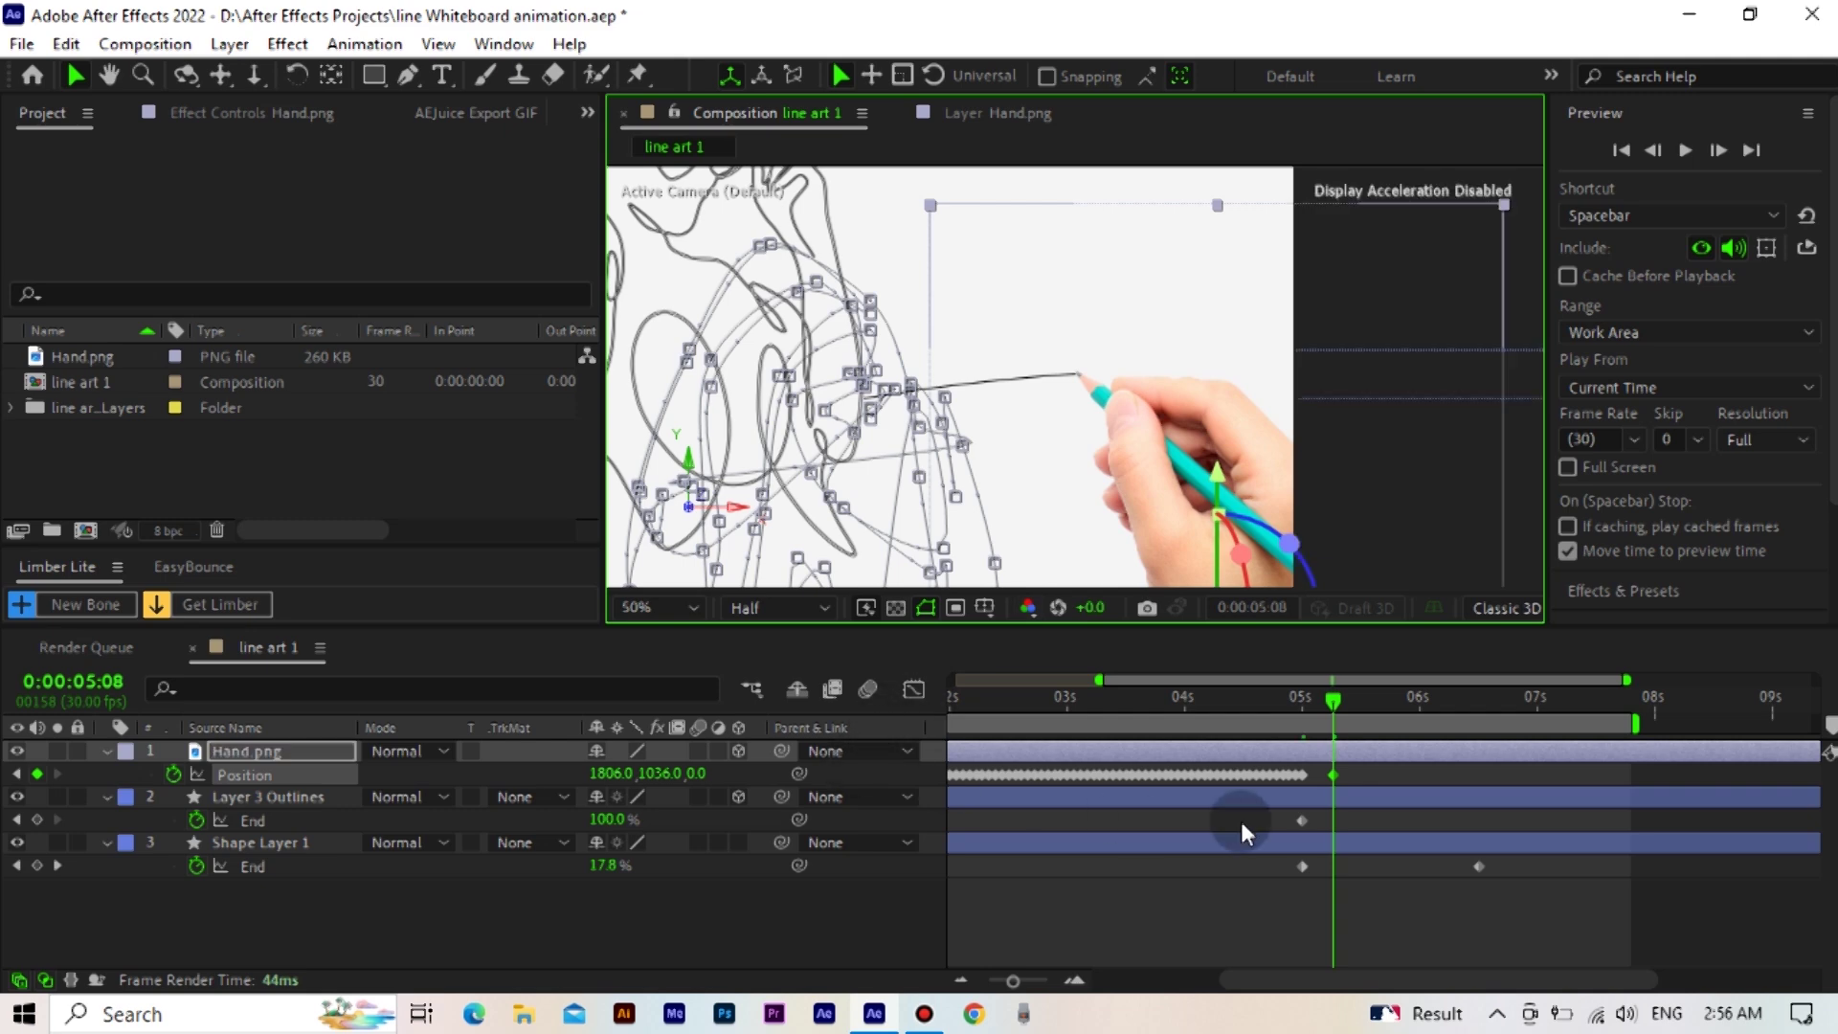
left_click(1370, 703)
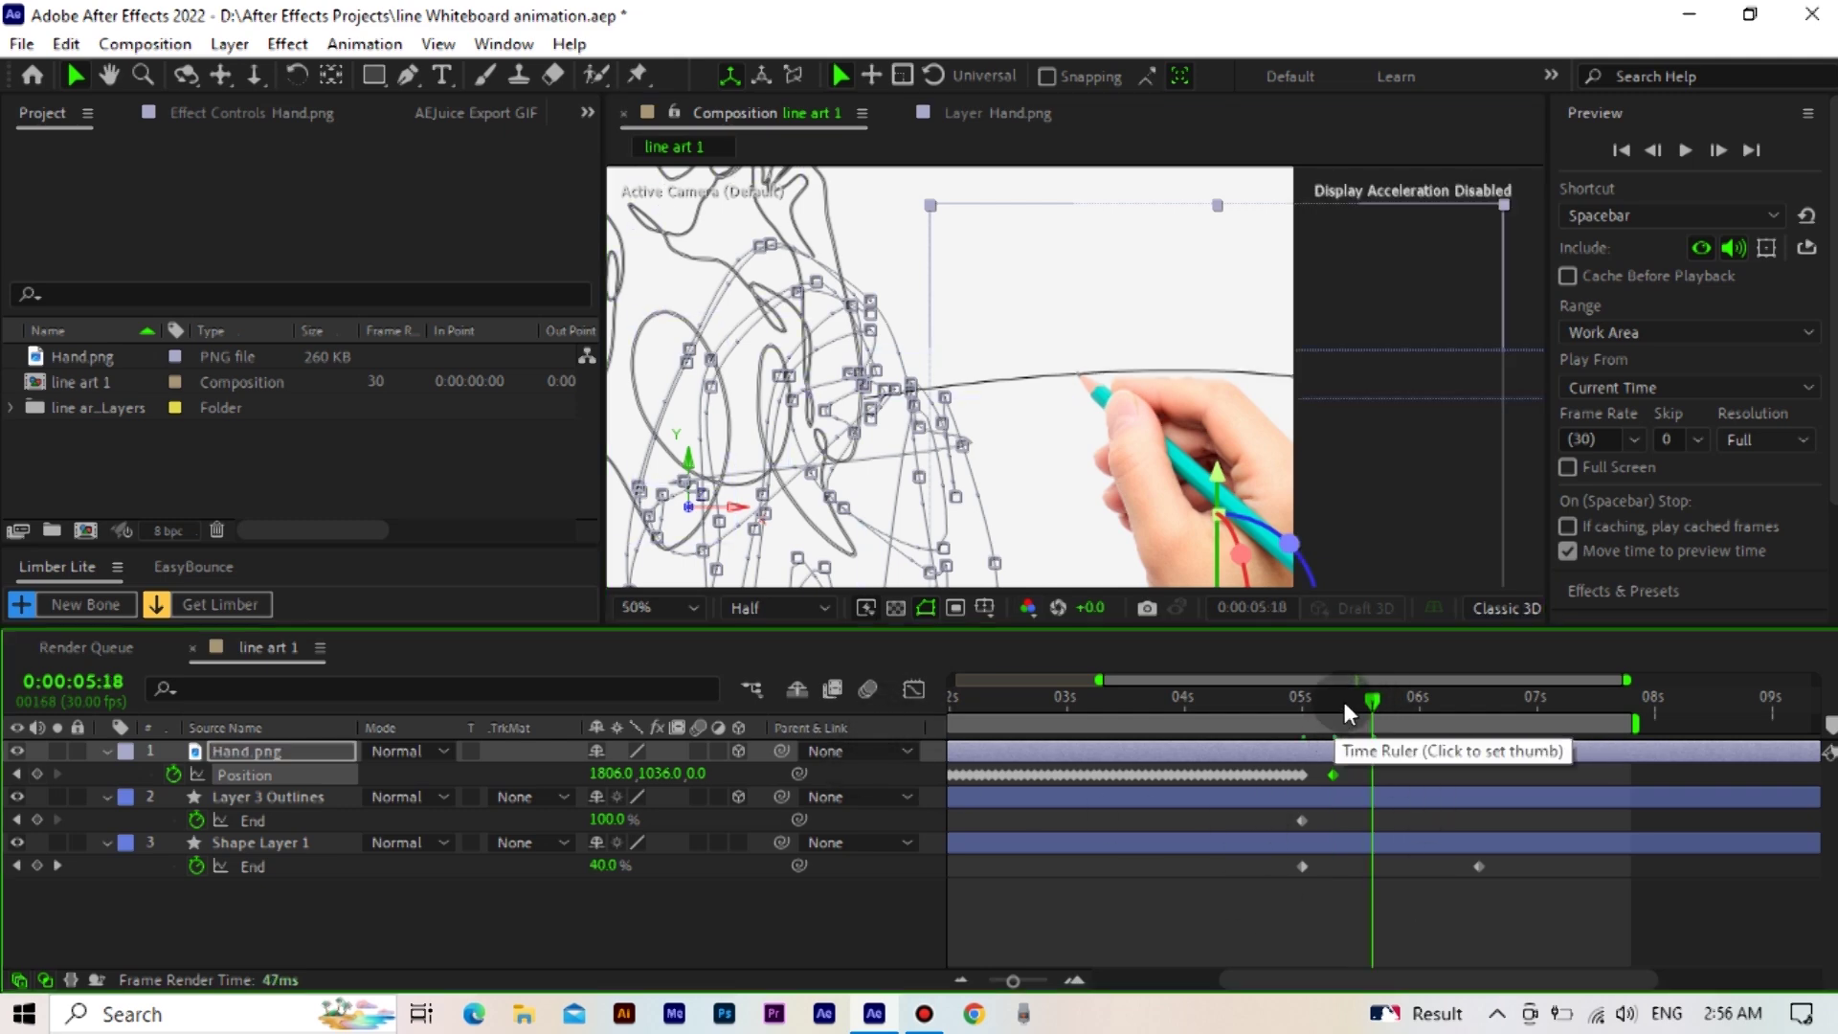
left_click_drag(1344, 703, 1332, 702)
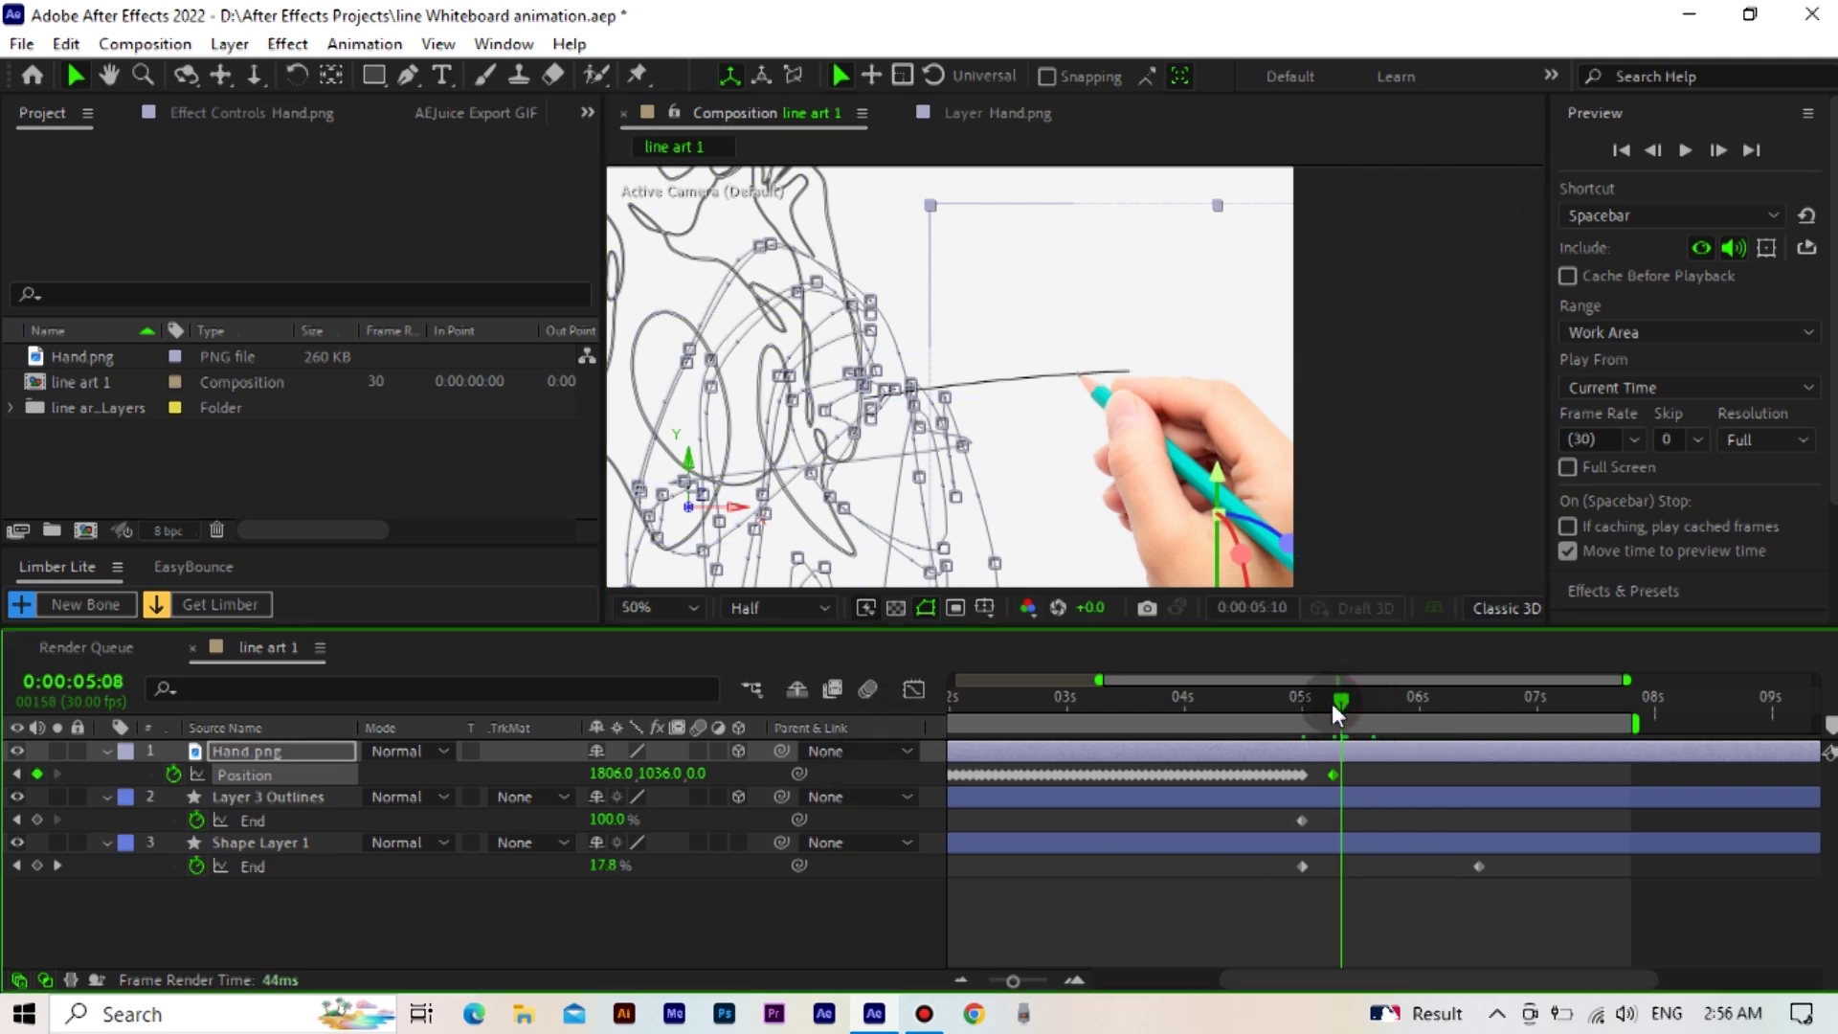
Make Shape Layer 1 a 3D layer and add a one-node camera with the 35mm preset
left_click(738, 843)
scroll(1335, 437, "down", 2)
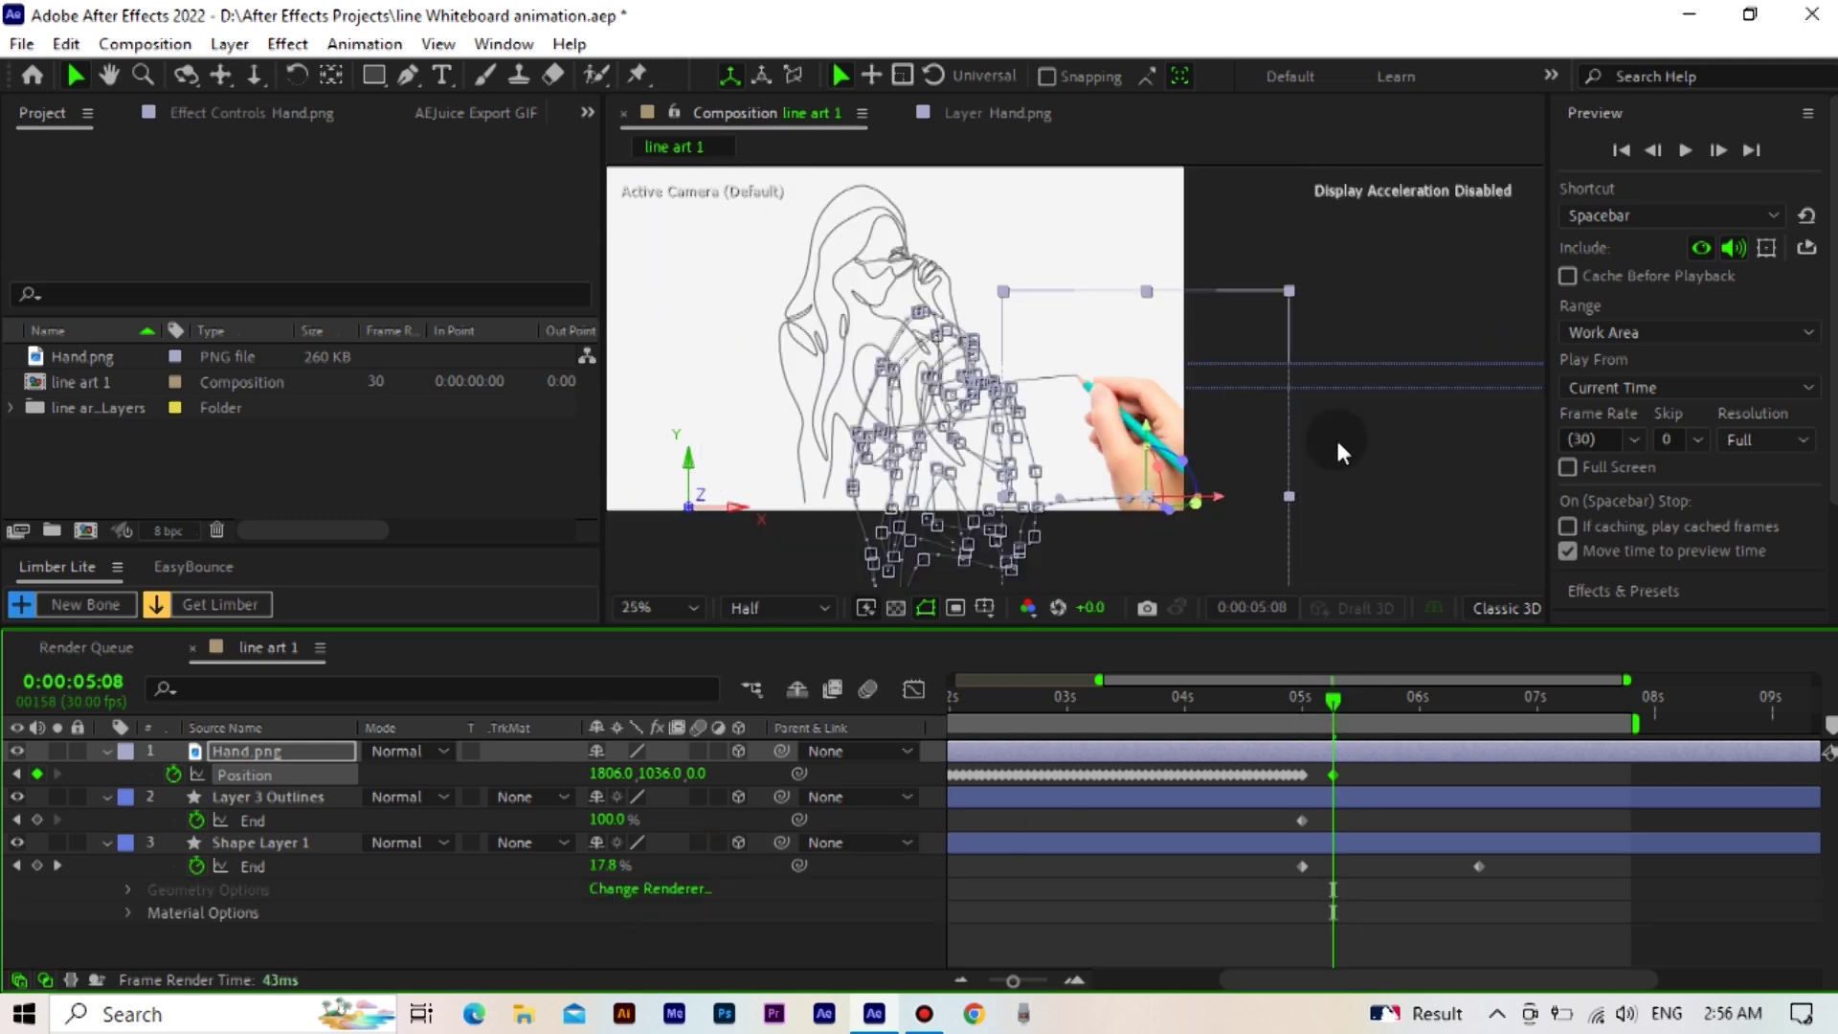
left_click_drag(996, 335, 1185, 418)
right_click(649, 322)
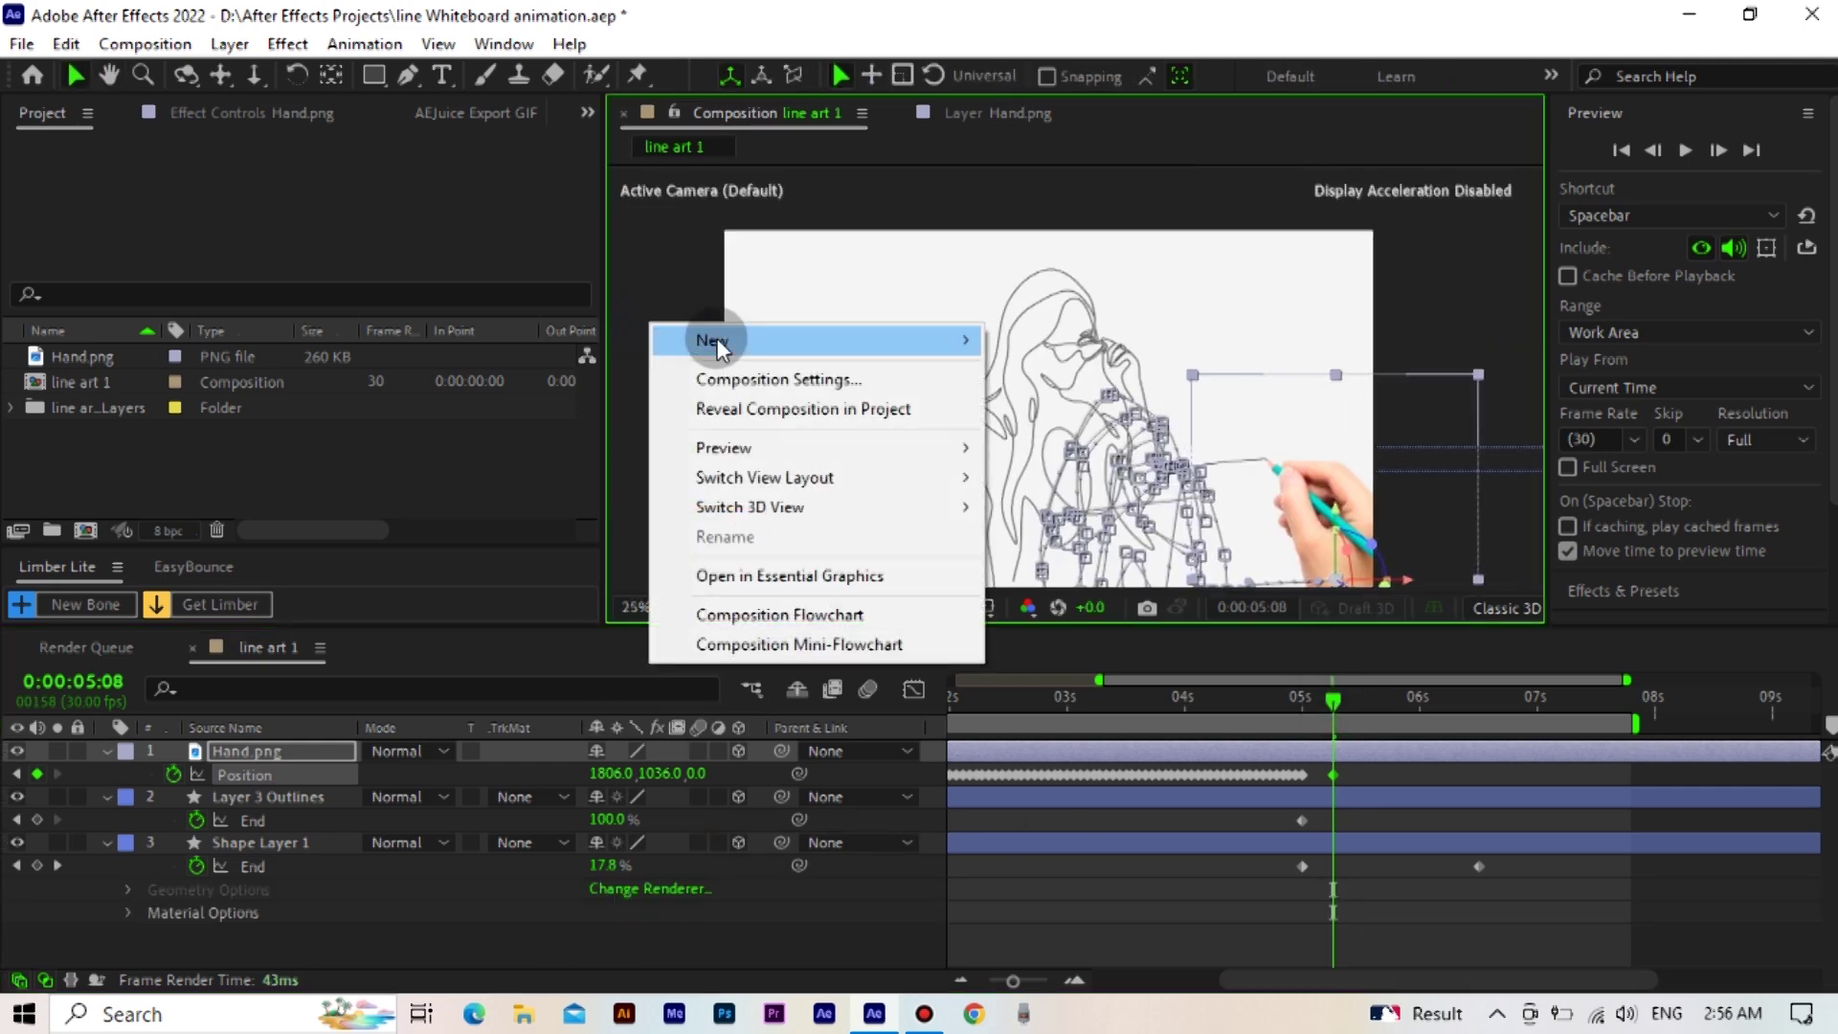
mouse_move(716, 340)
left_click(1121, 467)
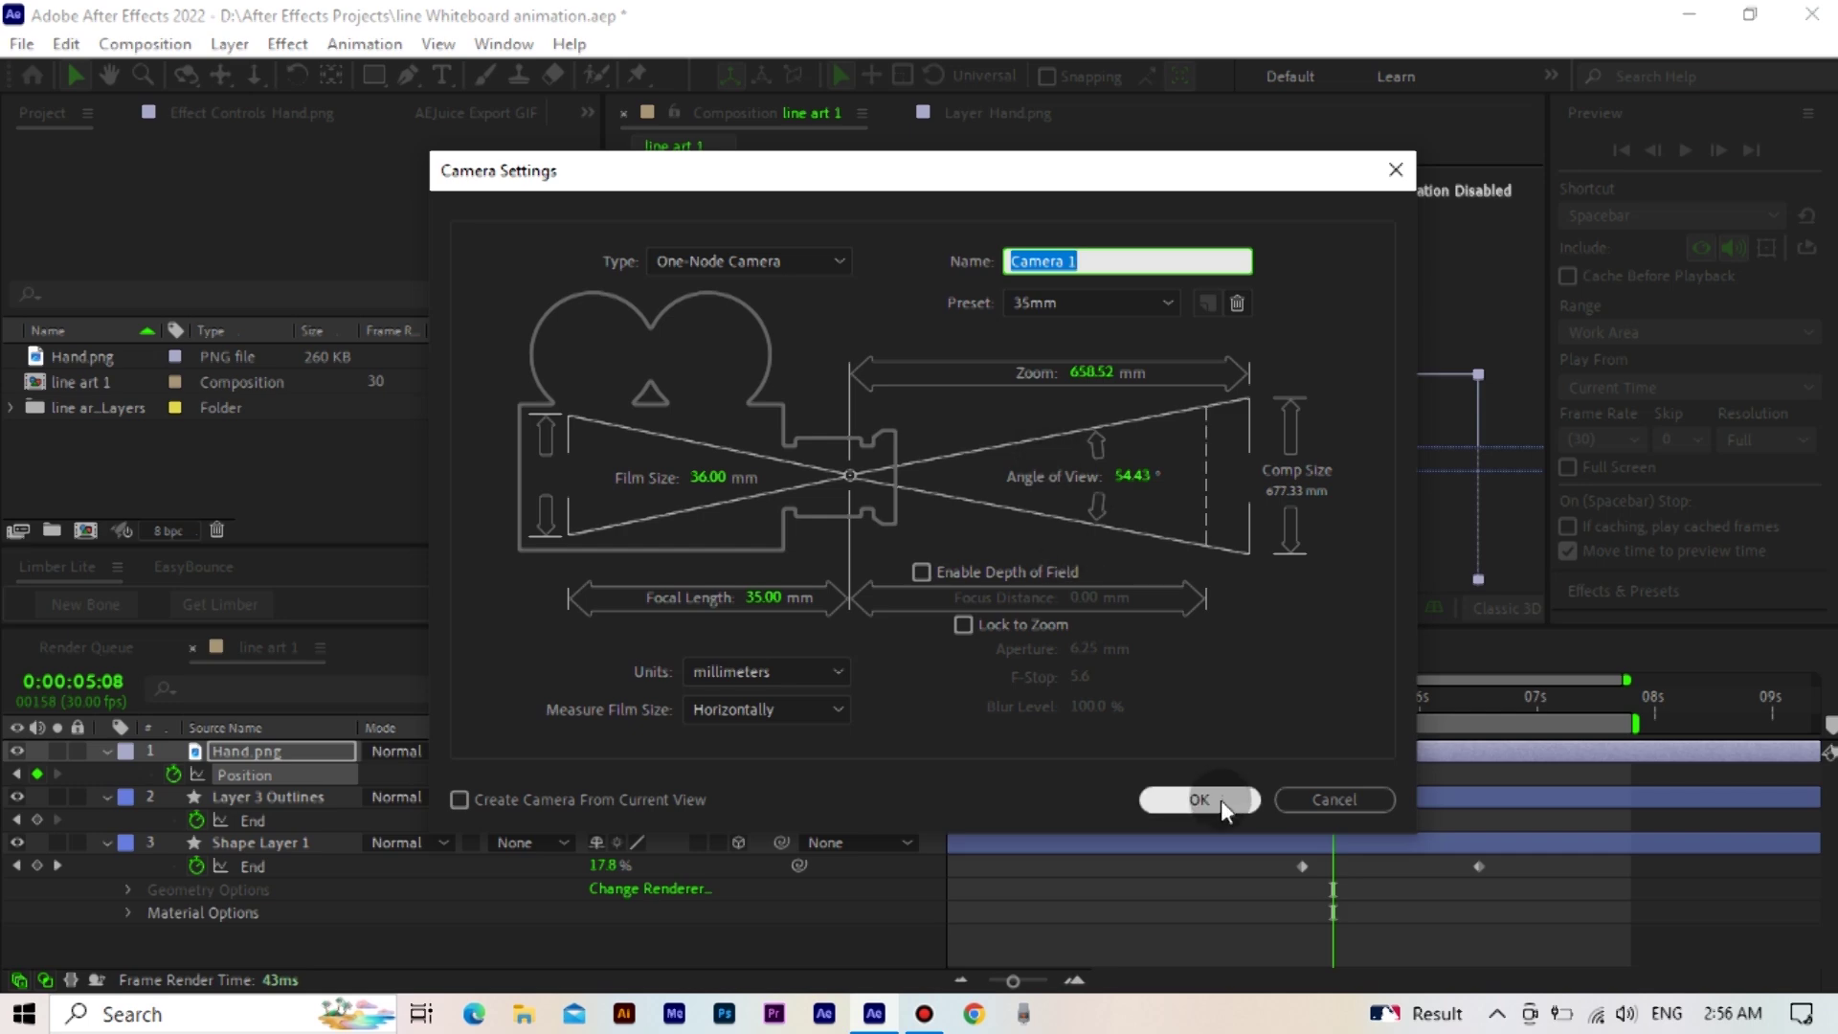
left_click(1220, 800)
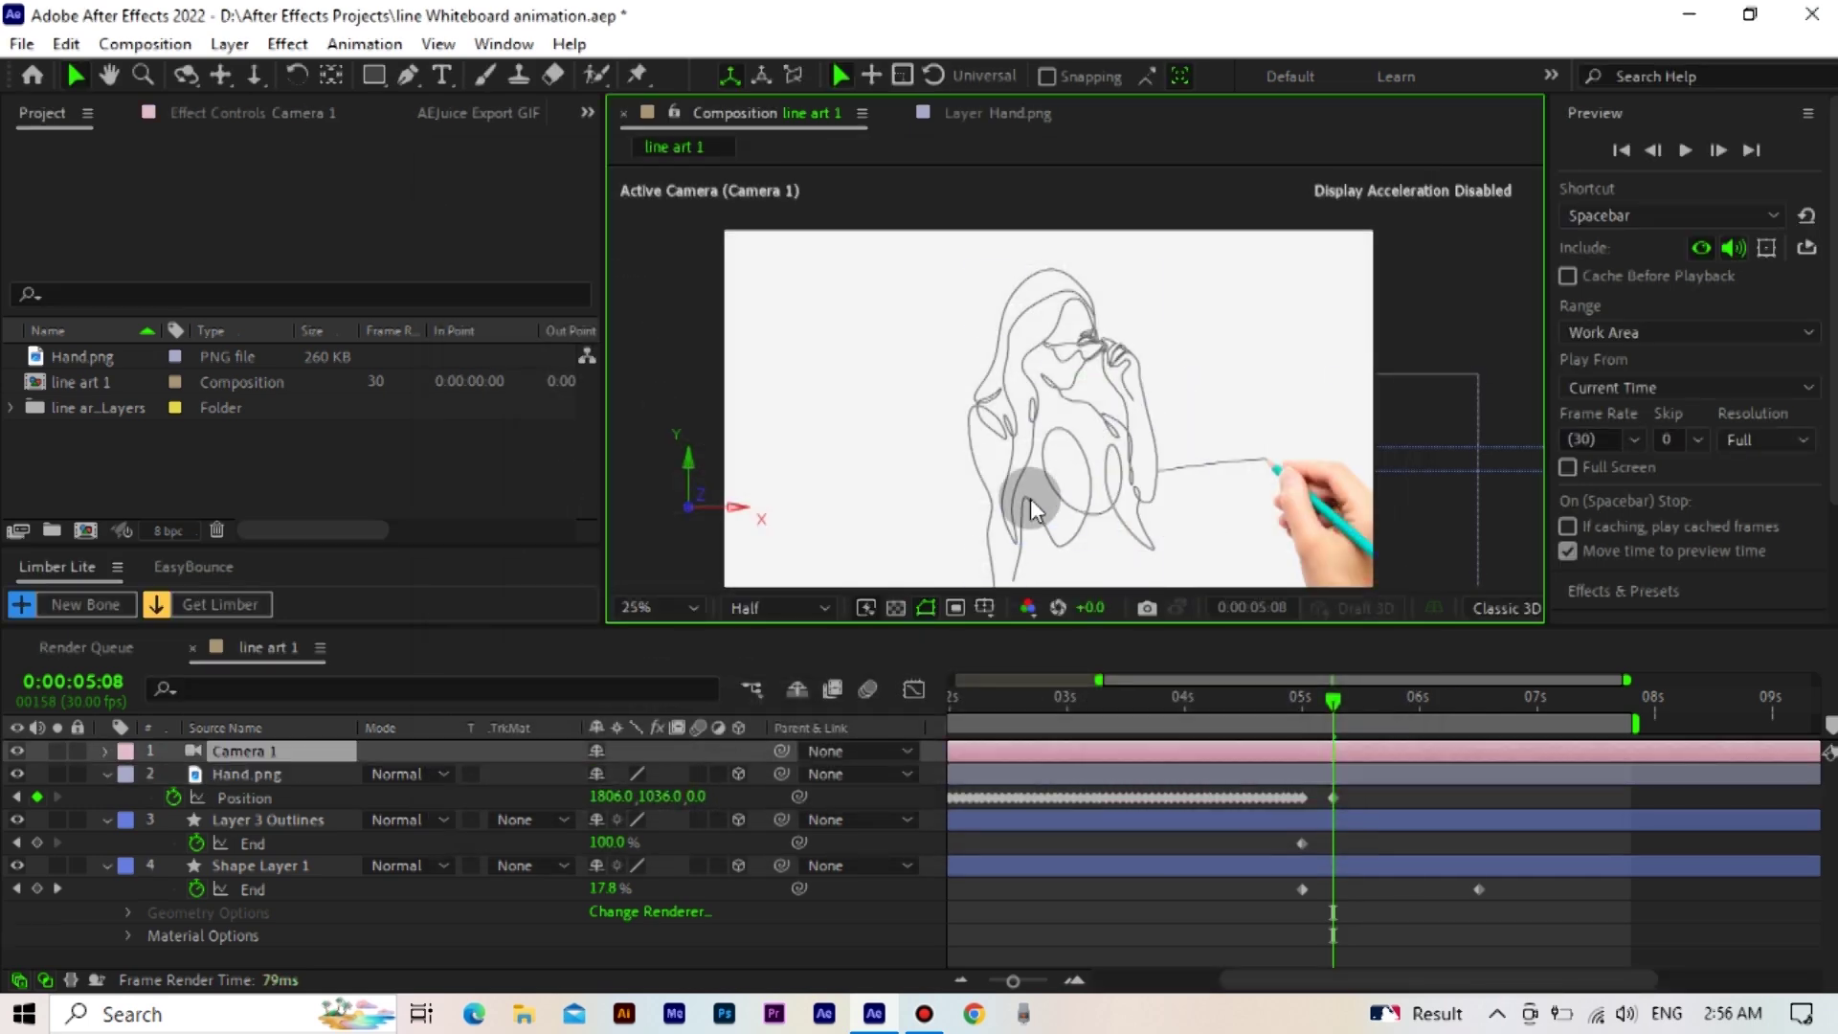
left_click_drag(1018, 474, 1020, 451)
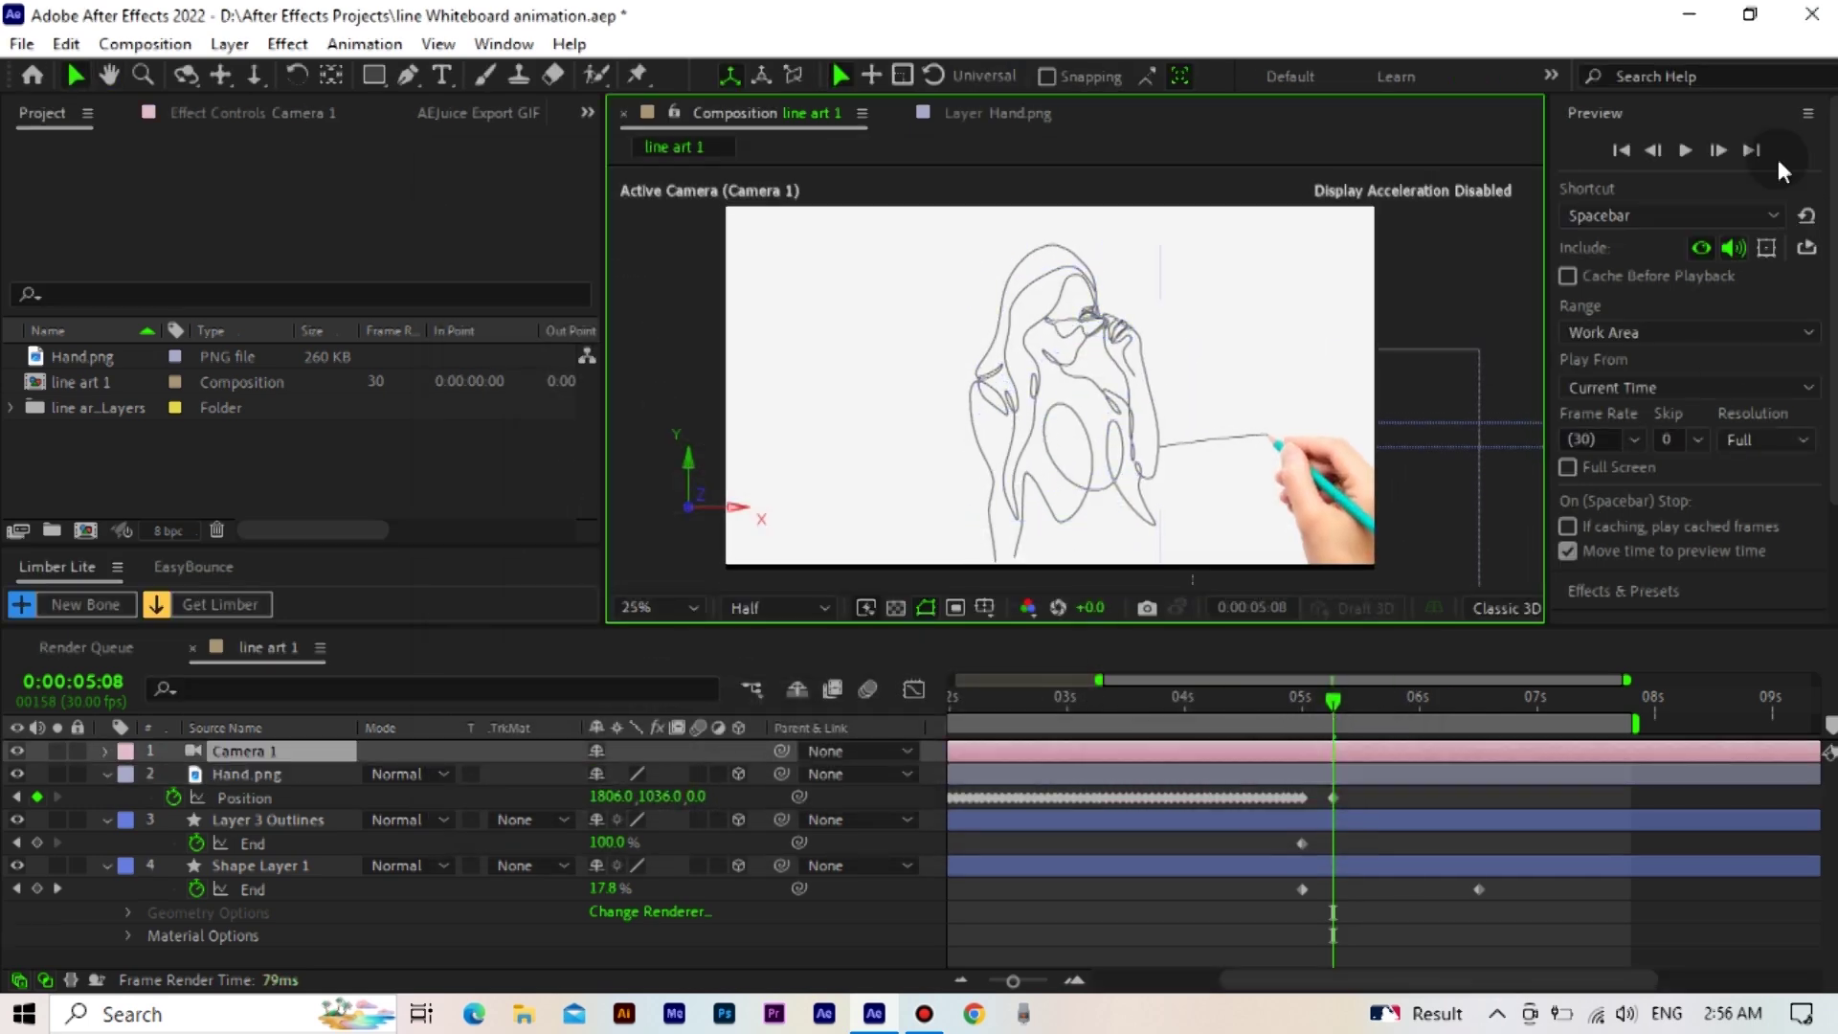
Keyframe Camera 1's position at 0:00:05:00 and set its X position to 1259 at 0:00:05:08
left_click(1715, 150)
left_click(1653, 149)
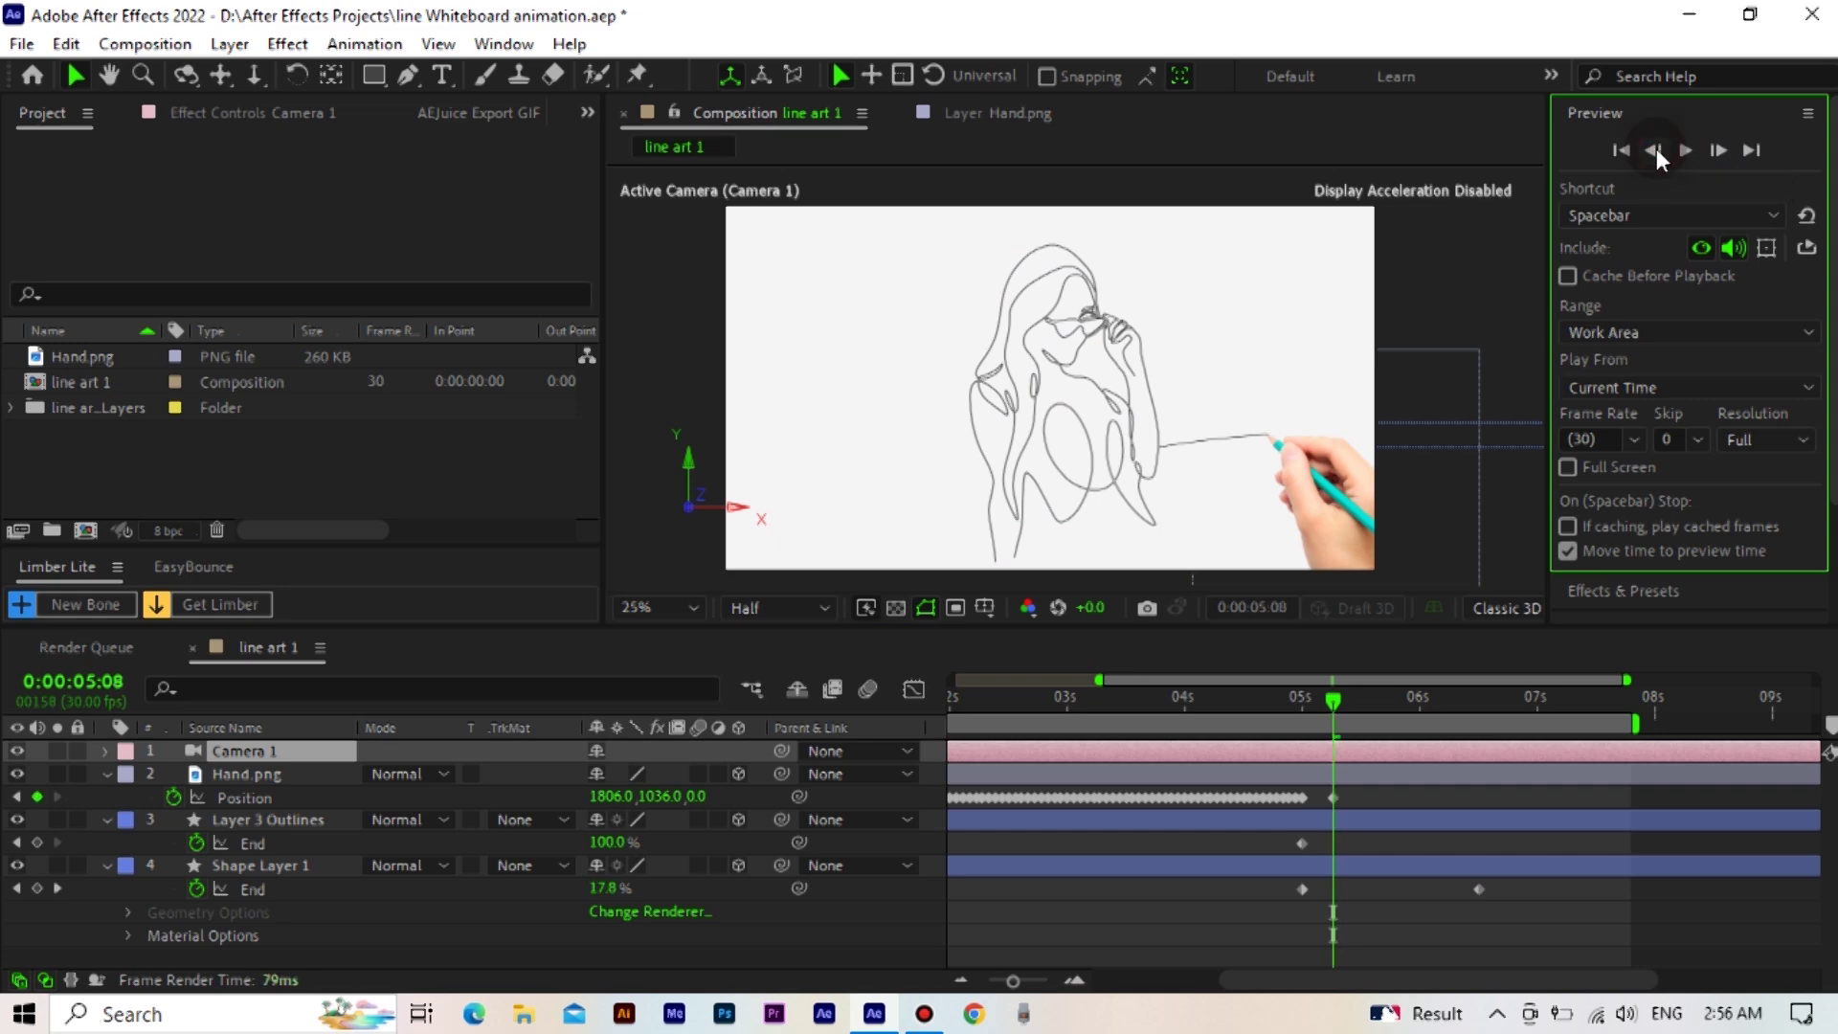
left_click(1302, 708)
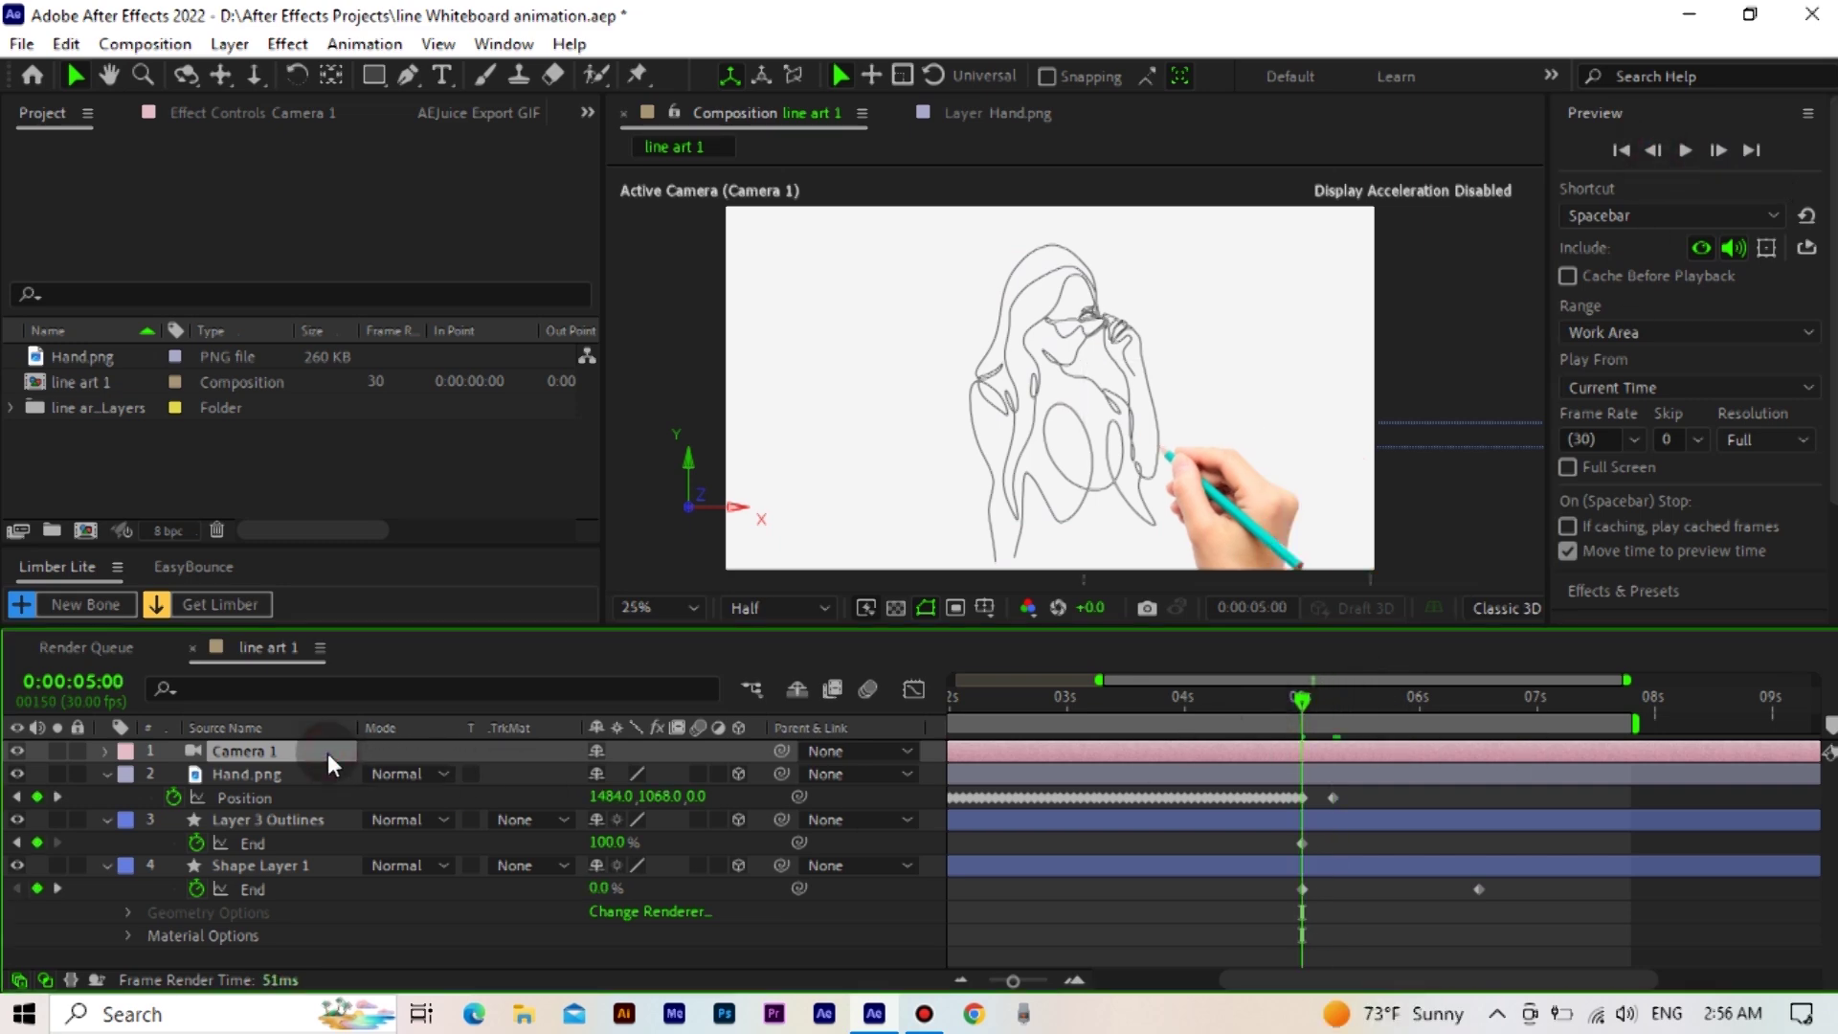
key("p")
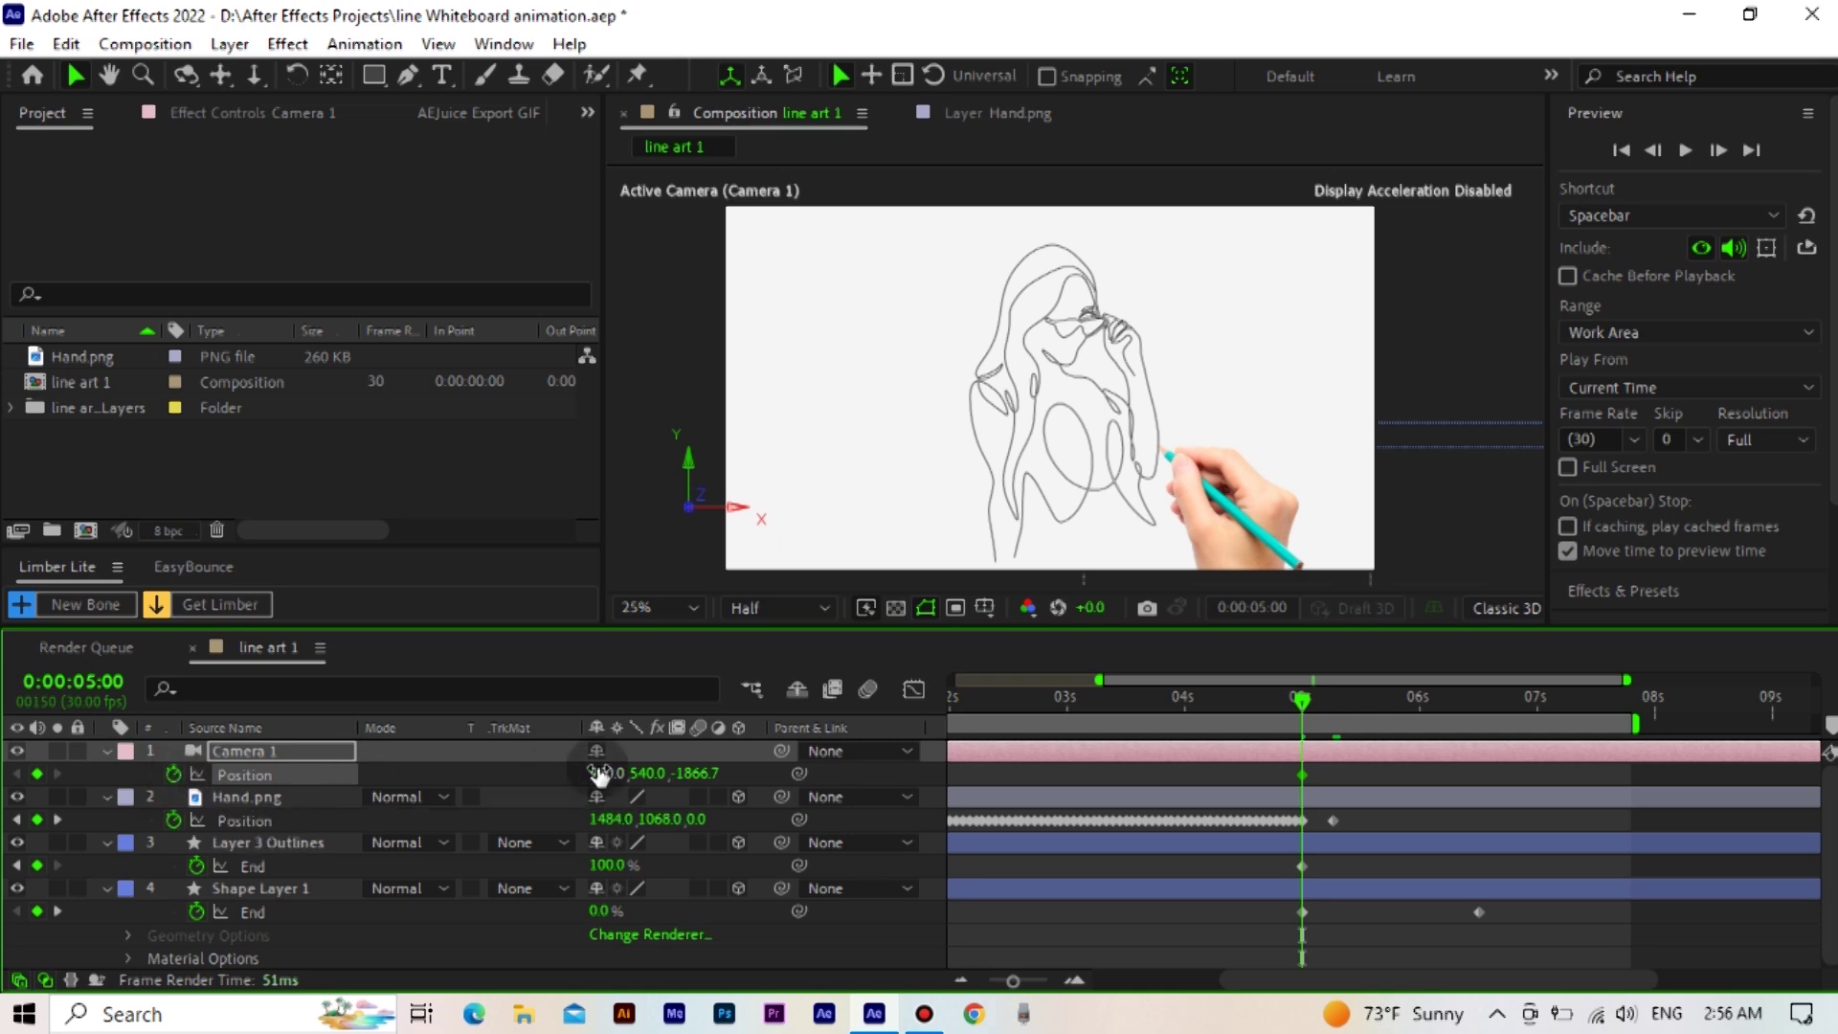
left_click(1333, 705)
left_click_drag(629, 780, 990, 762)
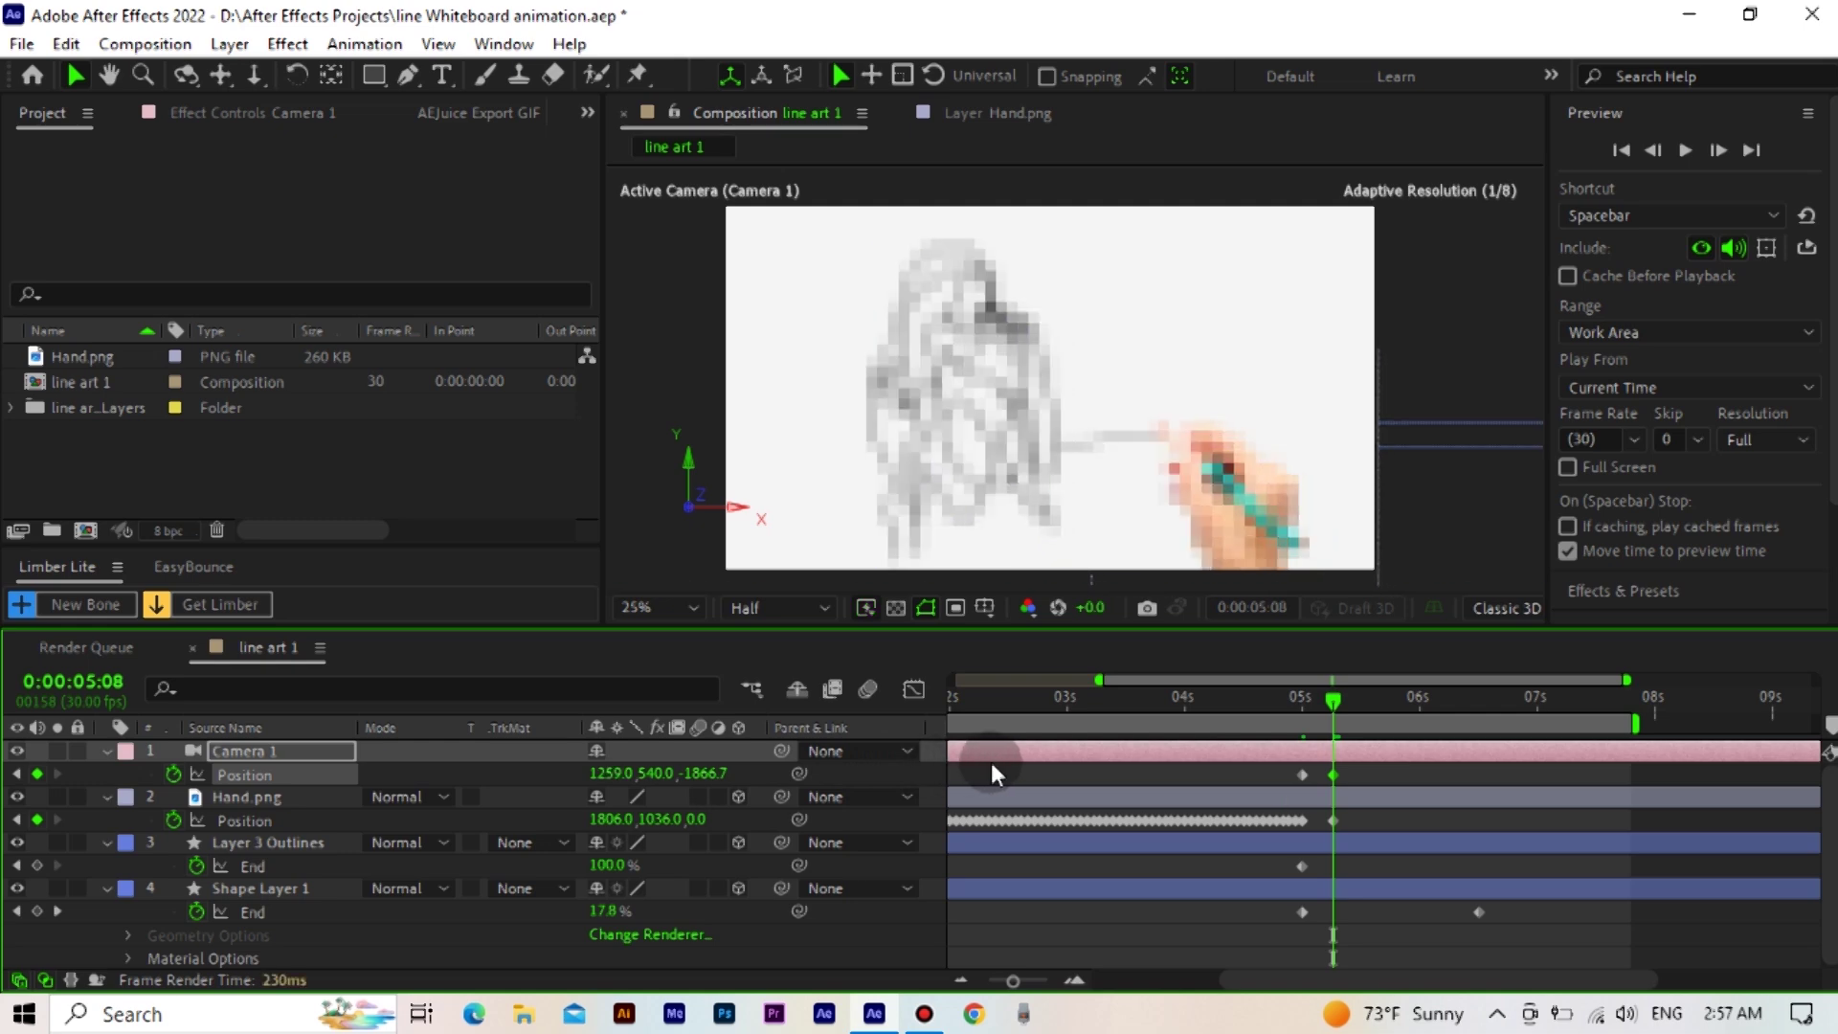
Keyframe Hand.png's position at 0:00:05:19 to 2263, 1056 and lower the composition's preview resolution to Third
left_click(1375, 704)
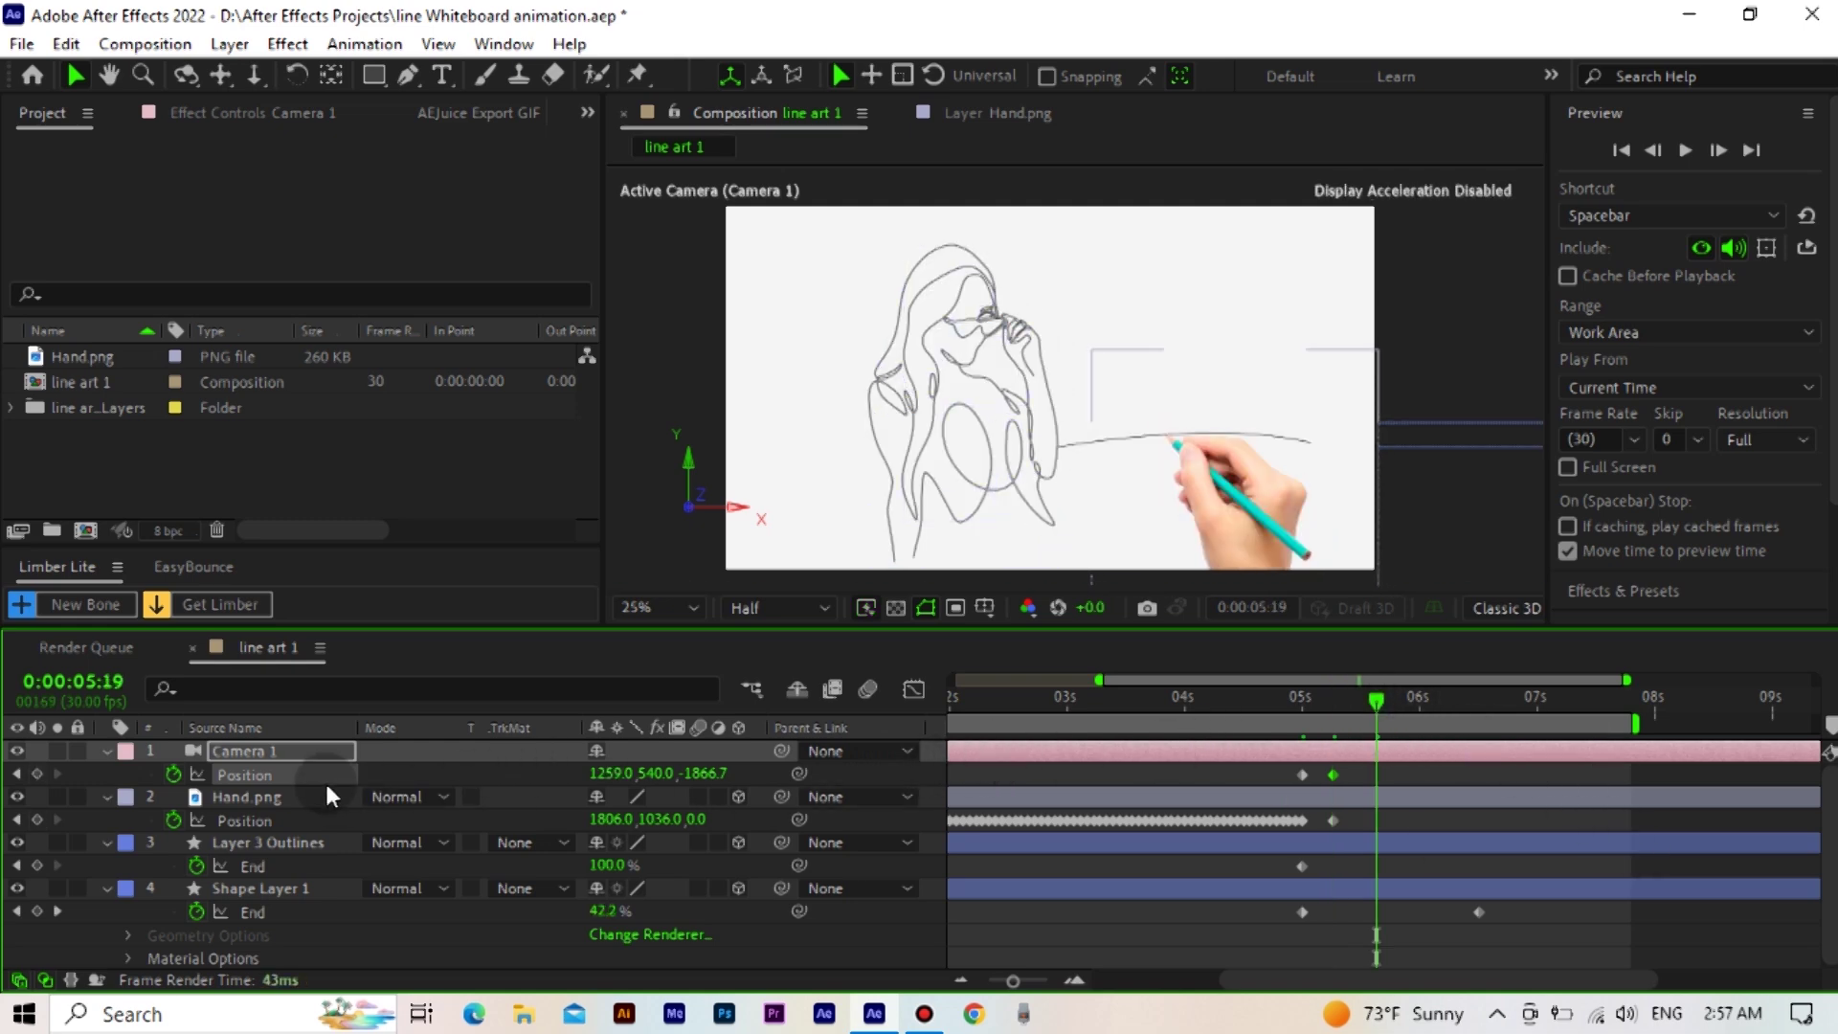
left_click(444, 791)
left_click_drag(1270, 472, 1367, 471)
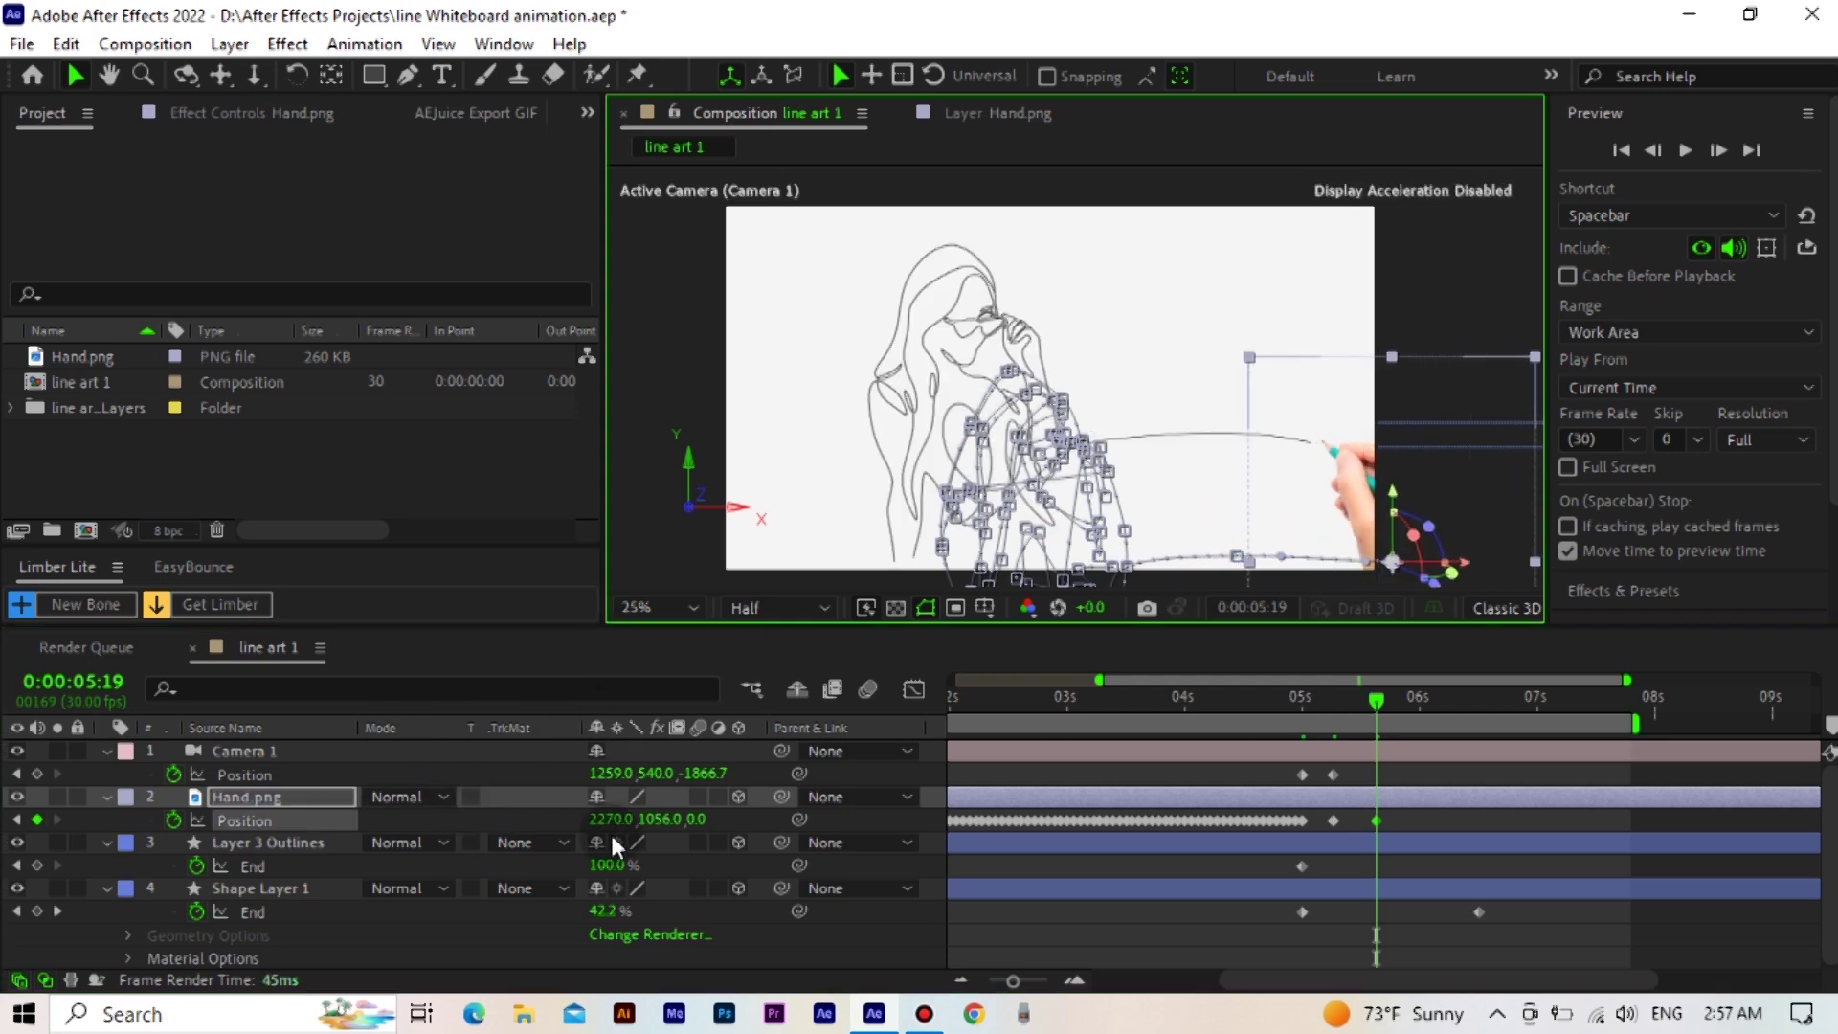
left_click_drag(609, 819, 595, 821)
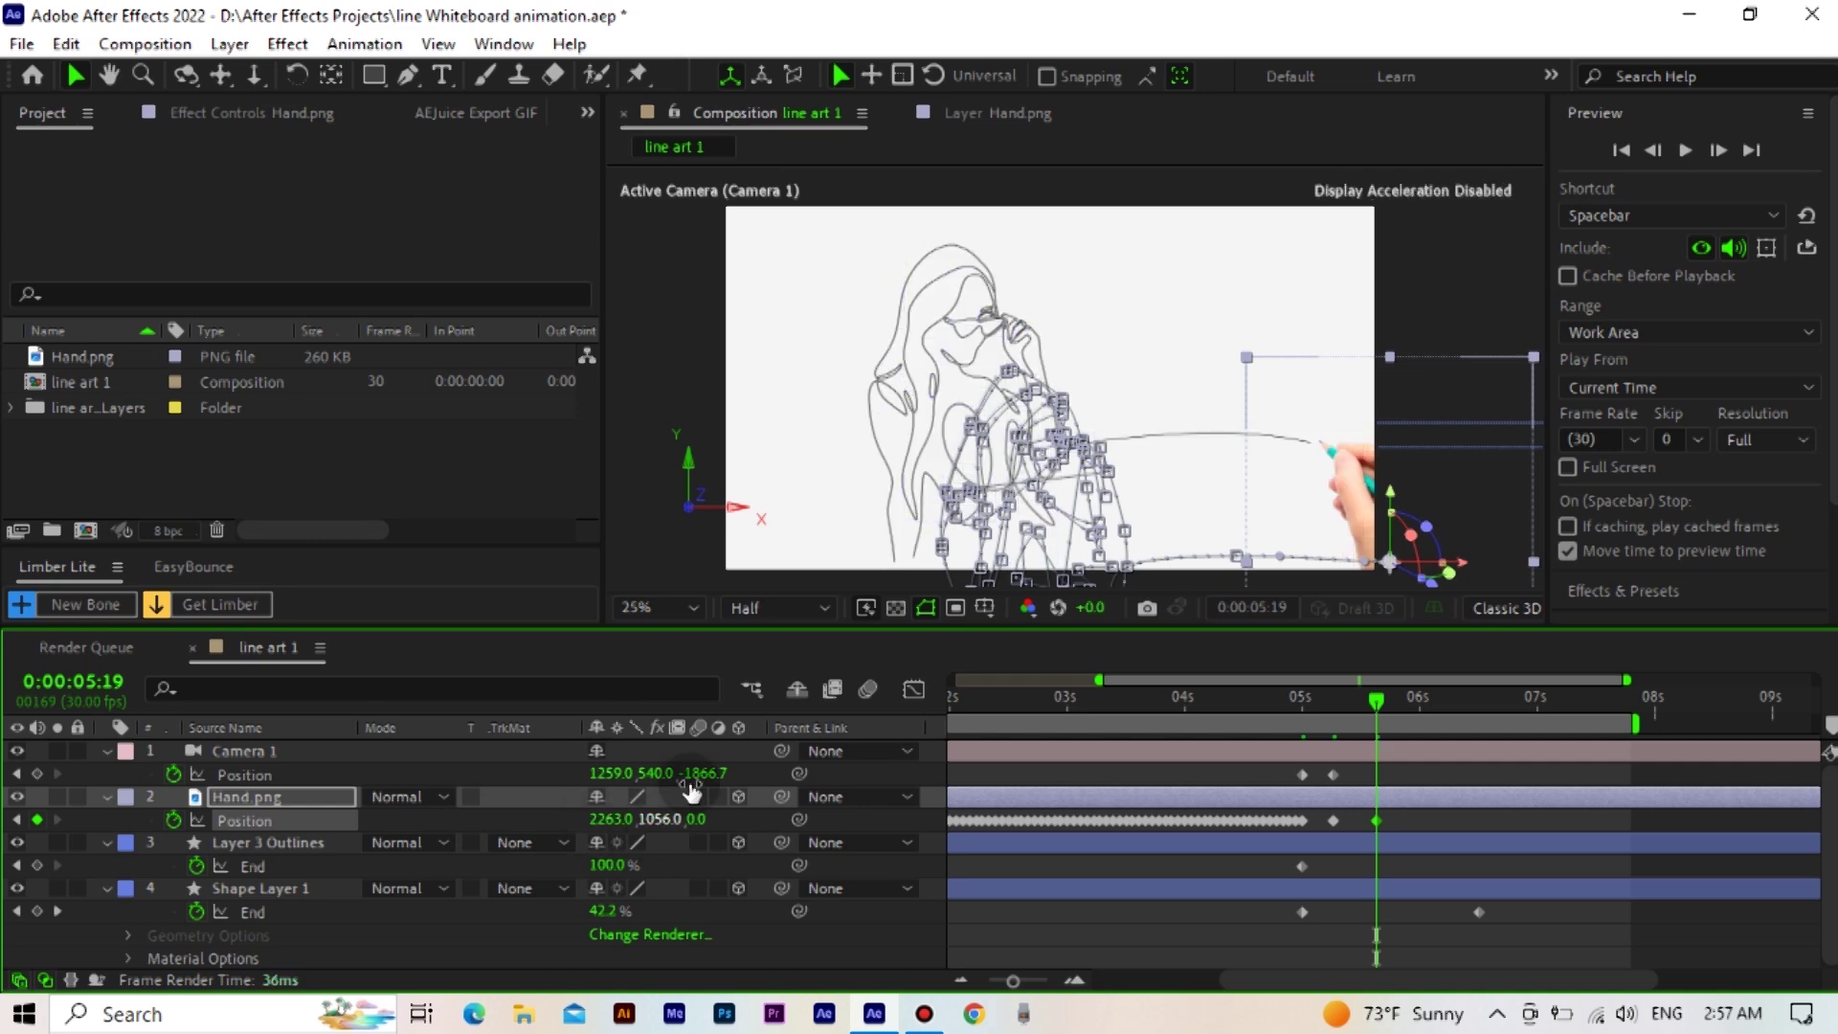
left_click(765, 607)
left_click(787, 739)
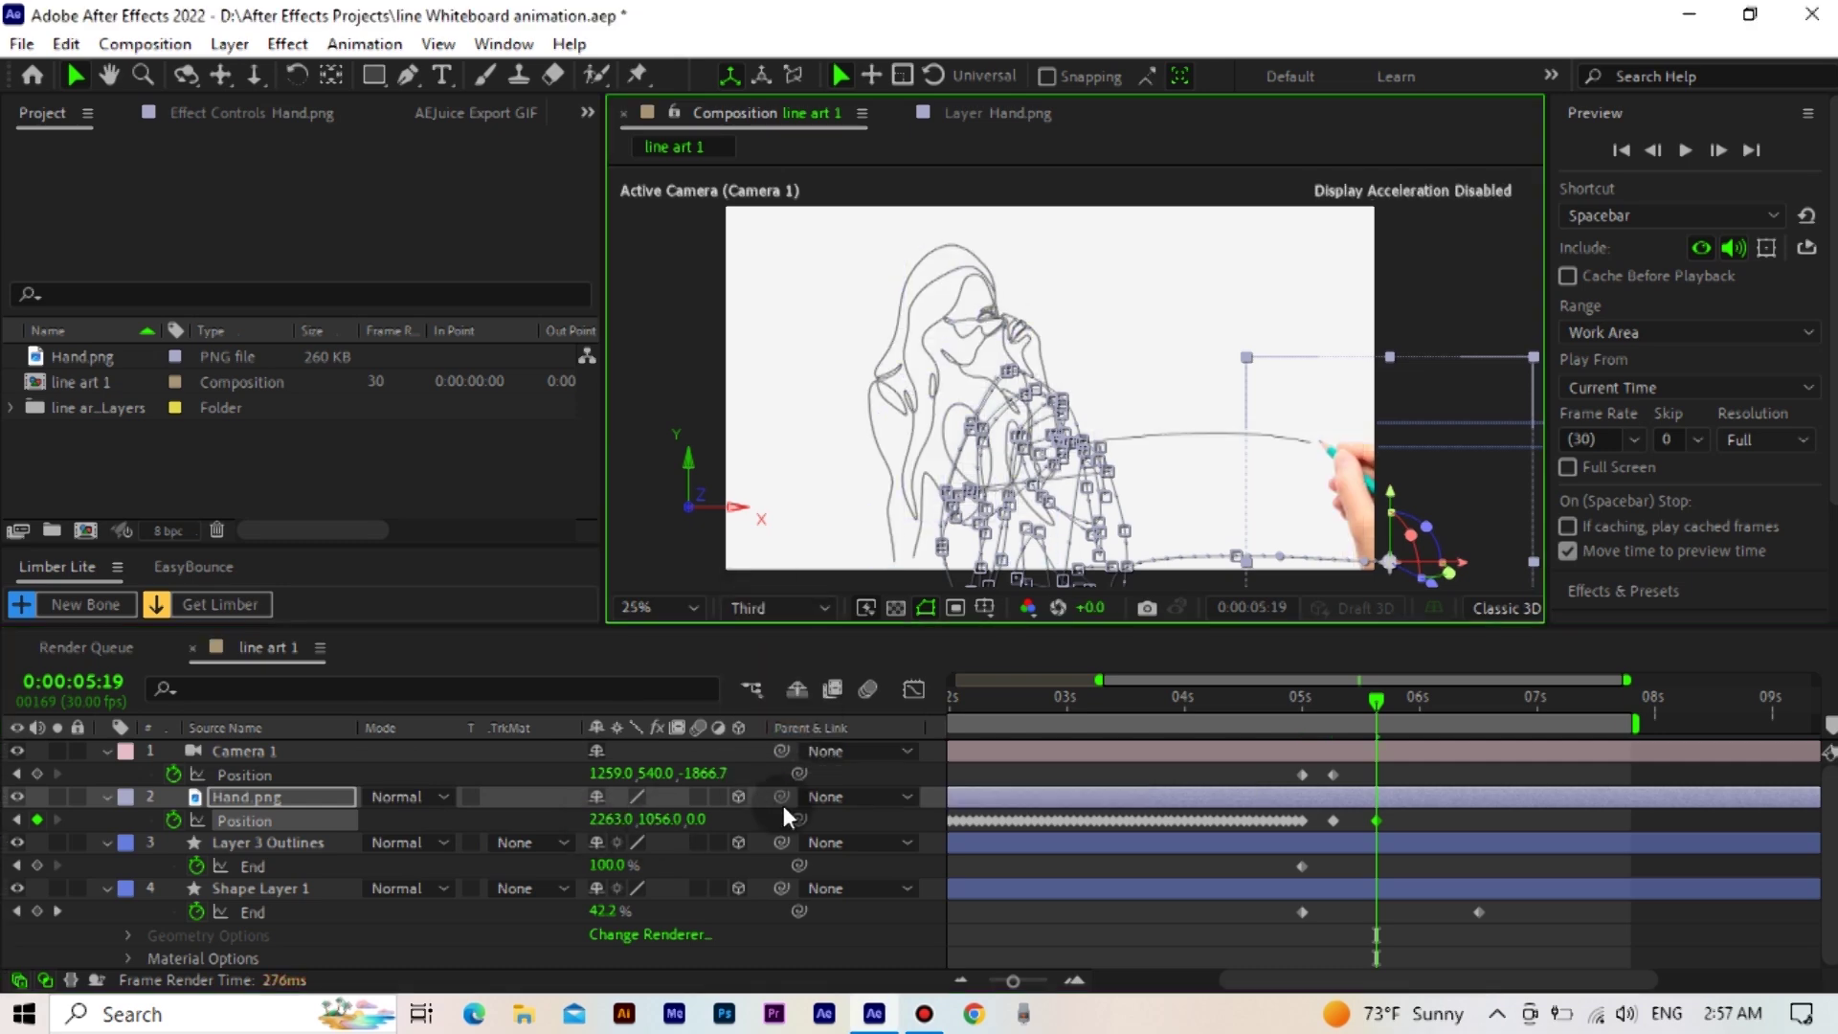
Adjust the hand's position at 0:00:05:19 to 2243, 1063 and keyframe Camera 1's X position at 1829
left_click_drag(1338, 480, 1340, 483)
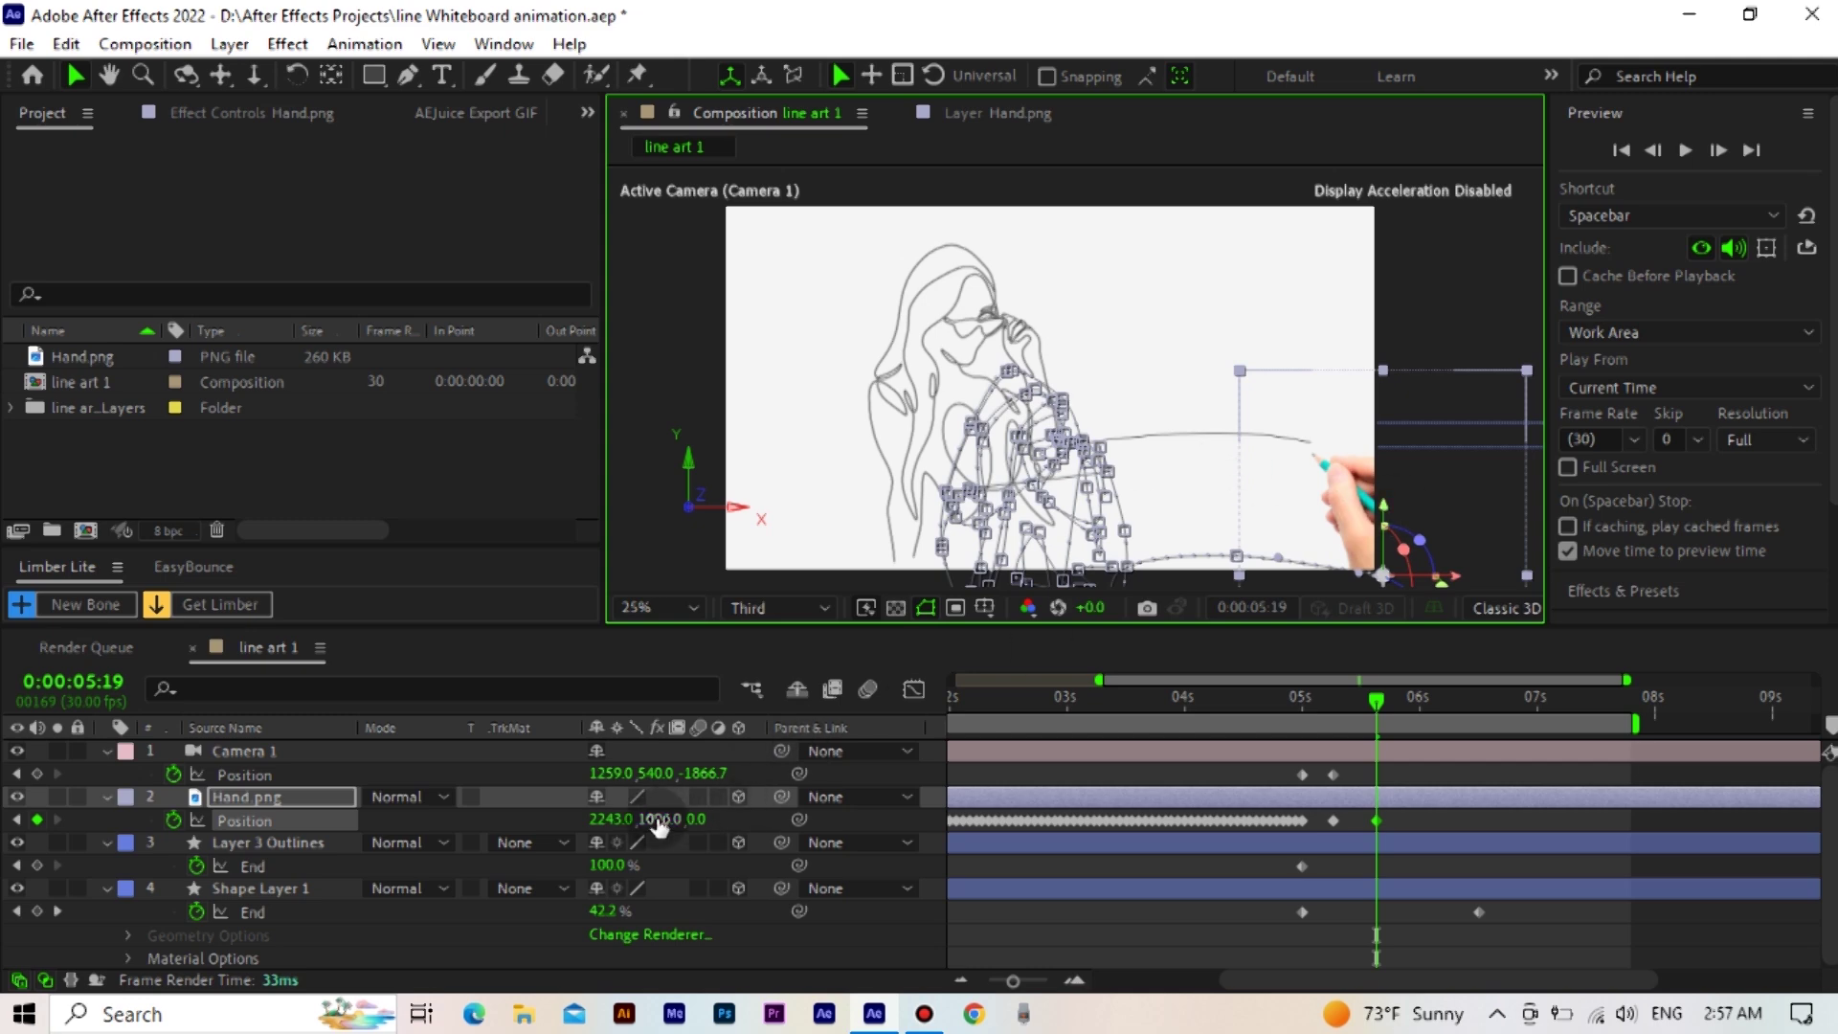
mouse_move(661, 825)
left_mouse_down()
mouse_move(639, 818)
mouse_move(678, 831)
left_mouse_up()
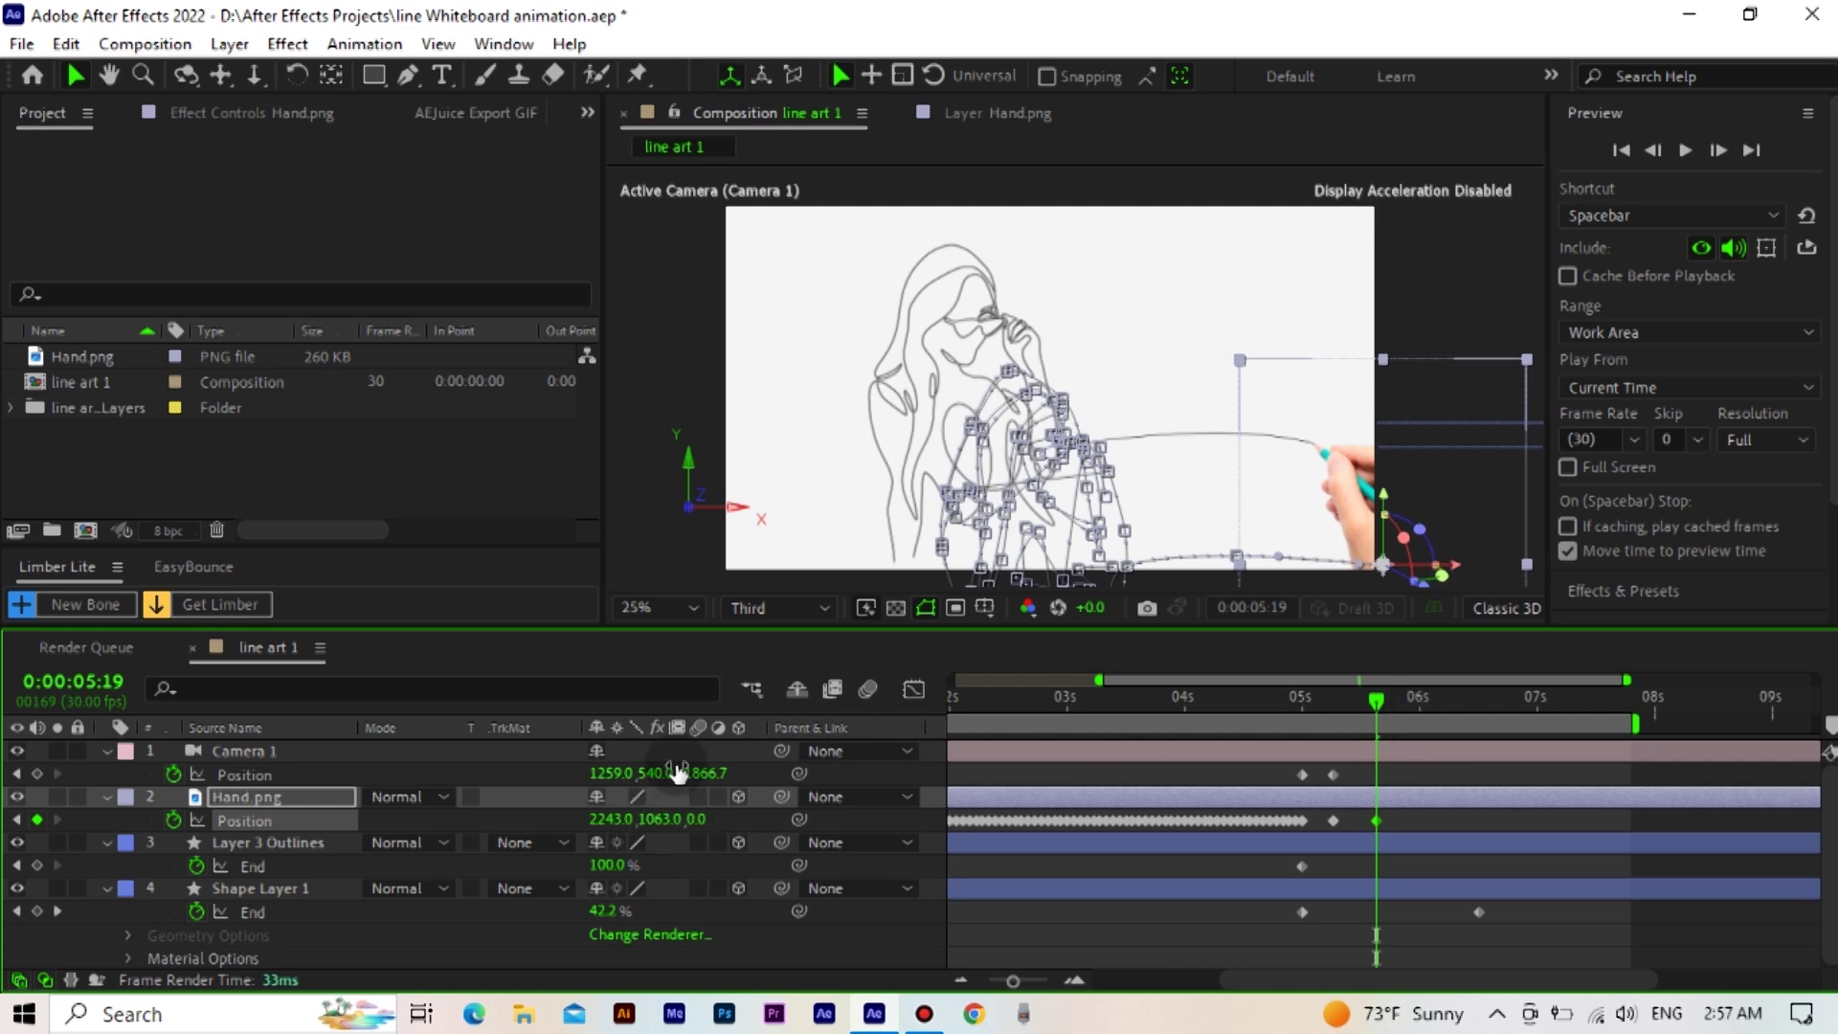
left_click_drag(609, 774, 1430, 794)
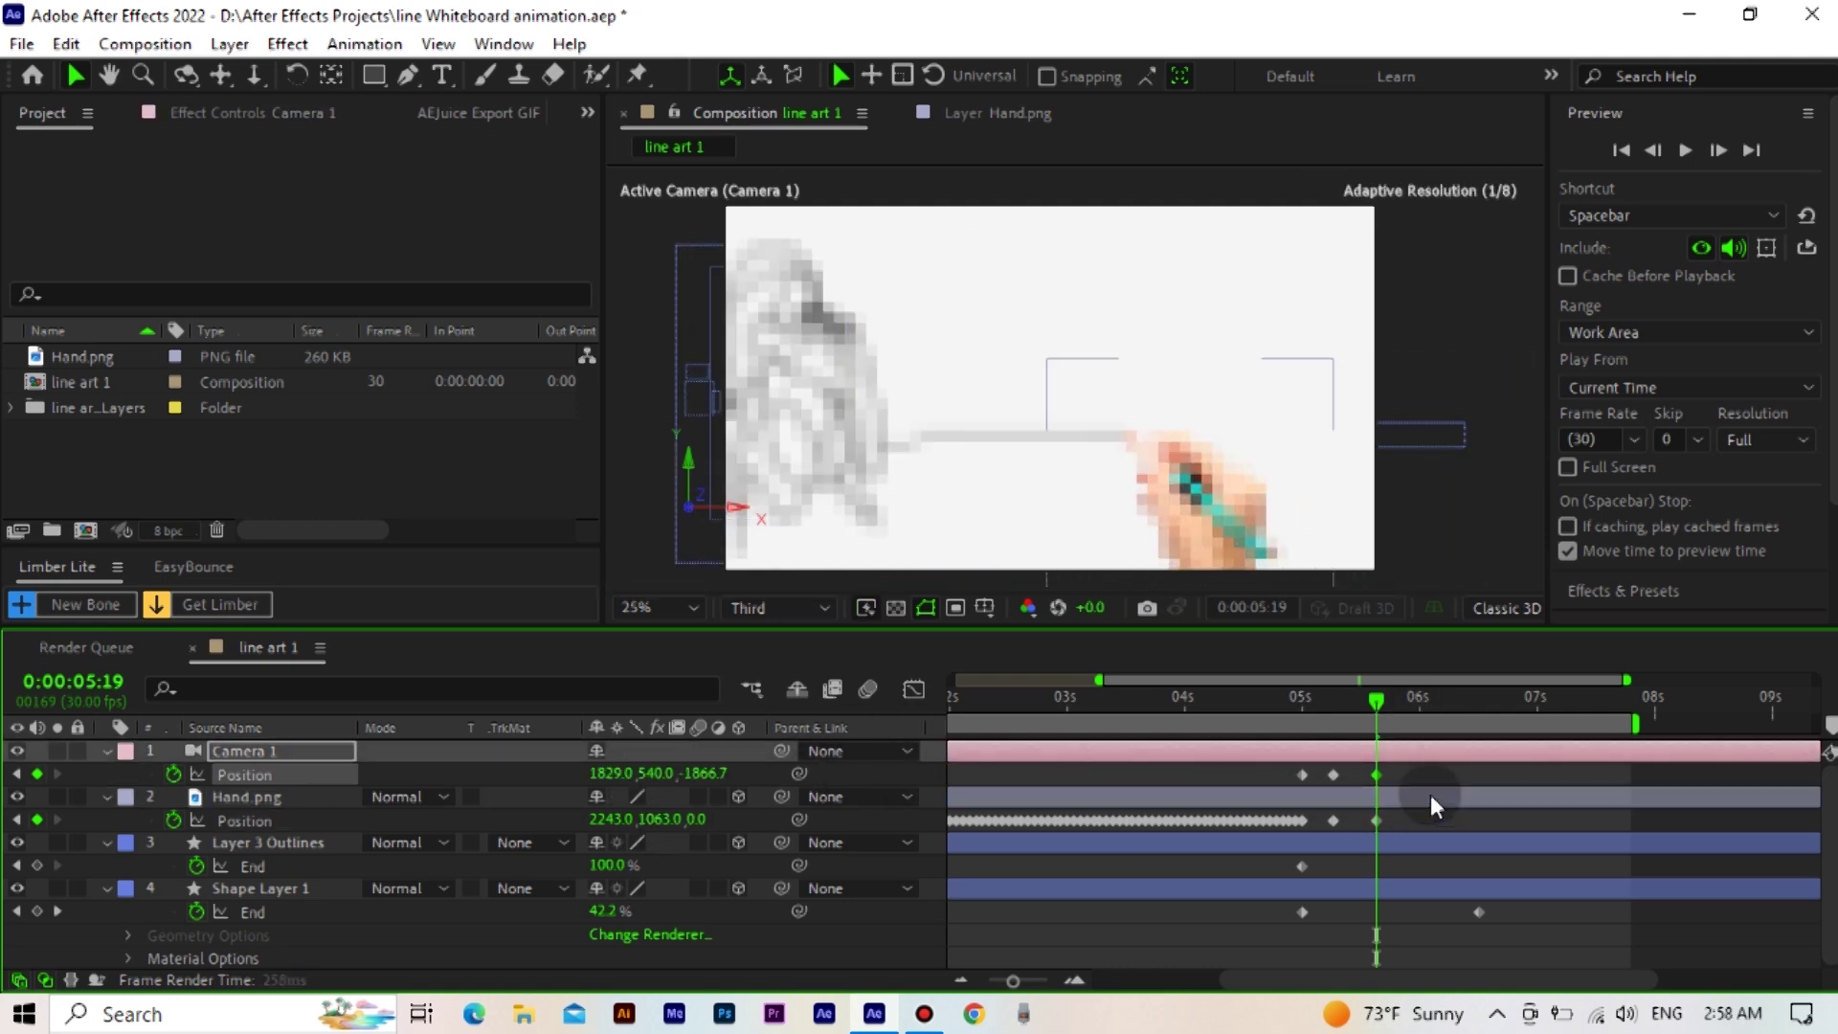
At 0:00:05:27, keyframe Hand.png's position at 2546, 1079 on the line's tip and Camera 1's X position at 2173
left_click(1407, 703)
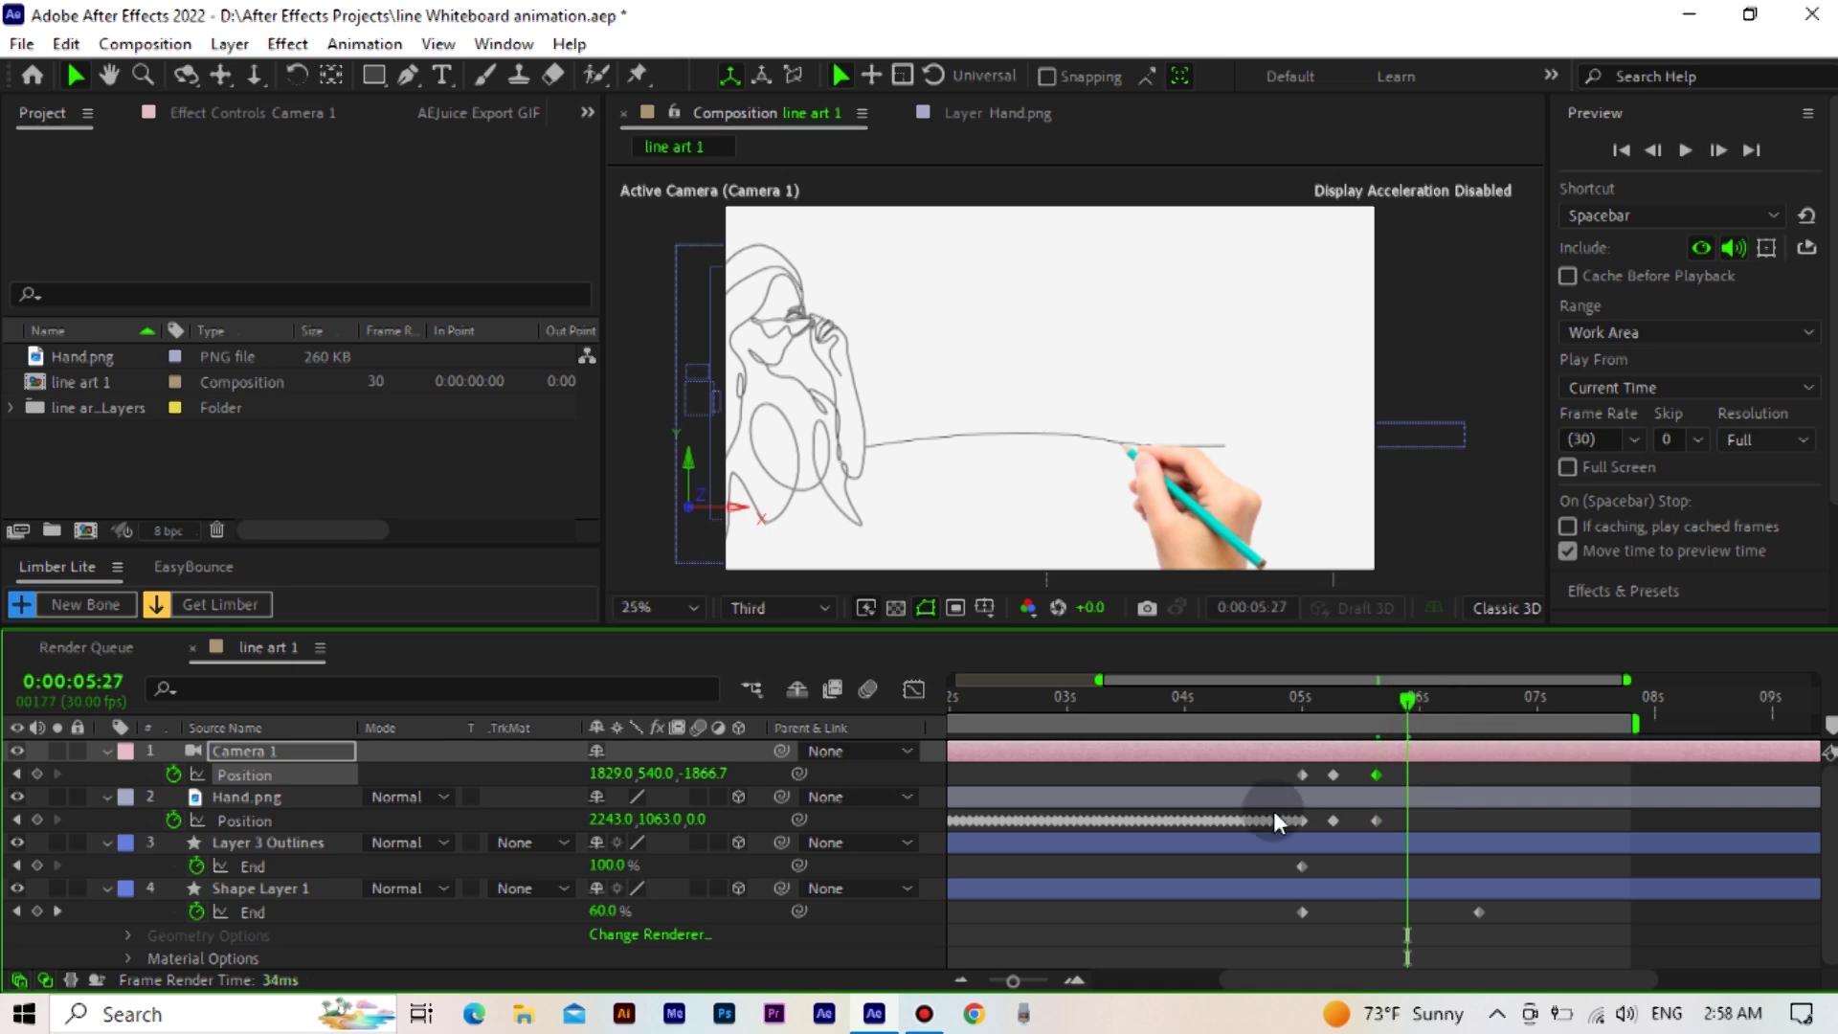
left_click(536, 798)
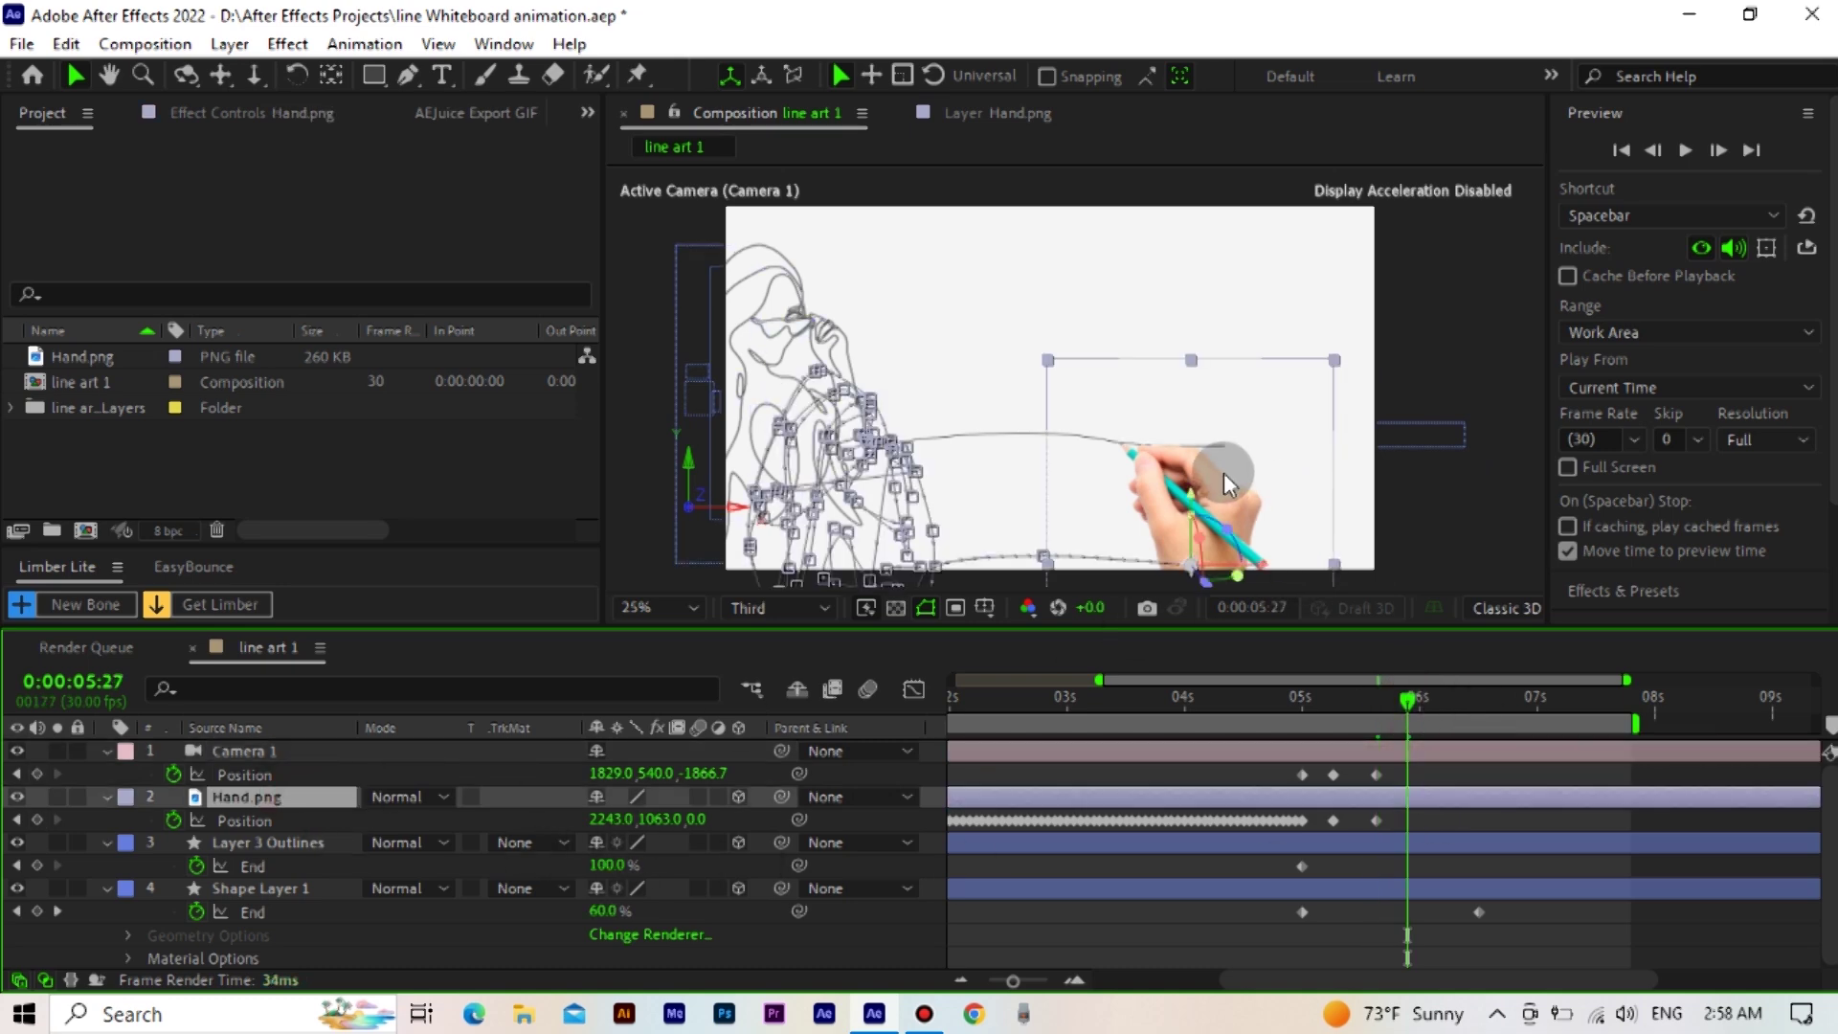
left_click_drag(1223, 473, 1269, 476)
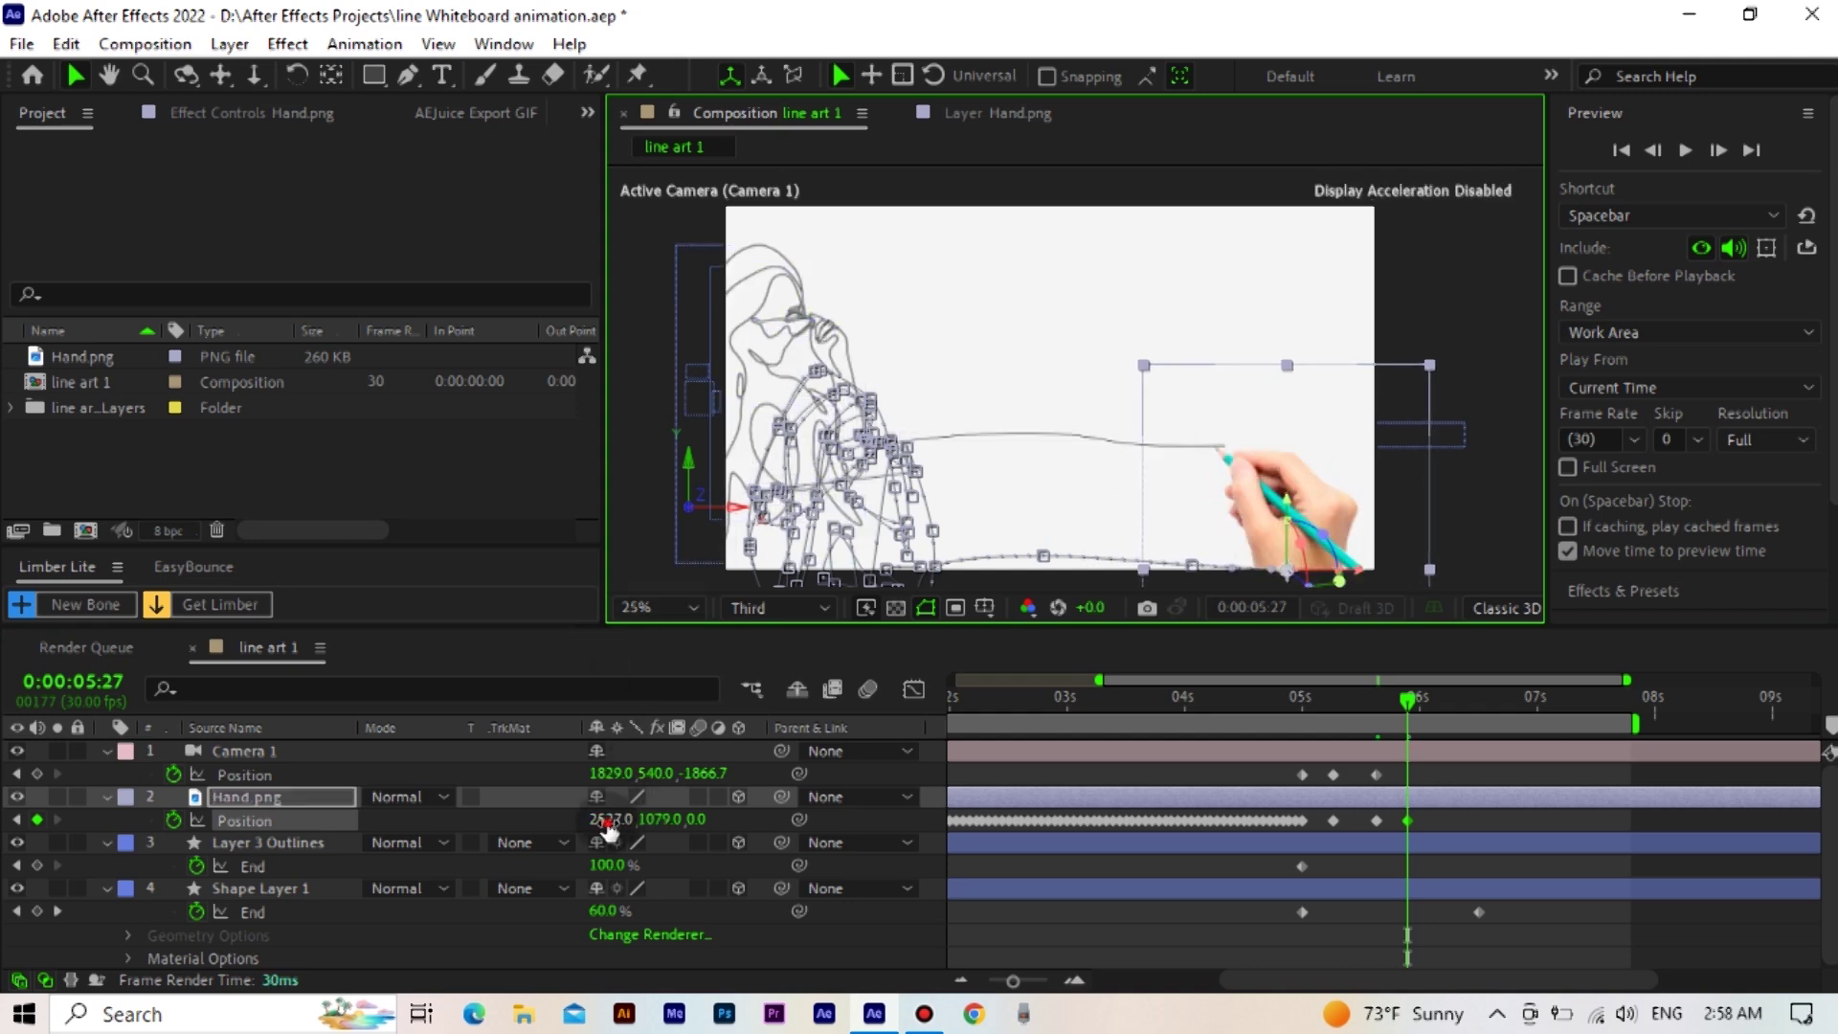
left_click_drag(606, 822, 638, 828)
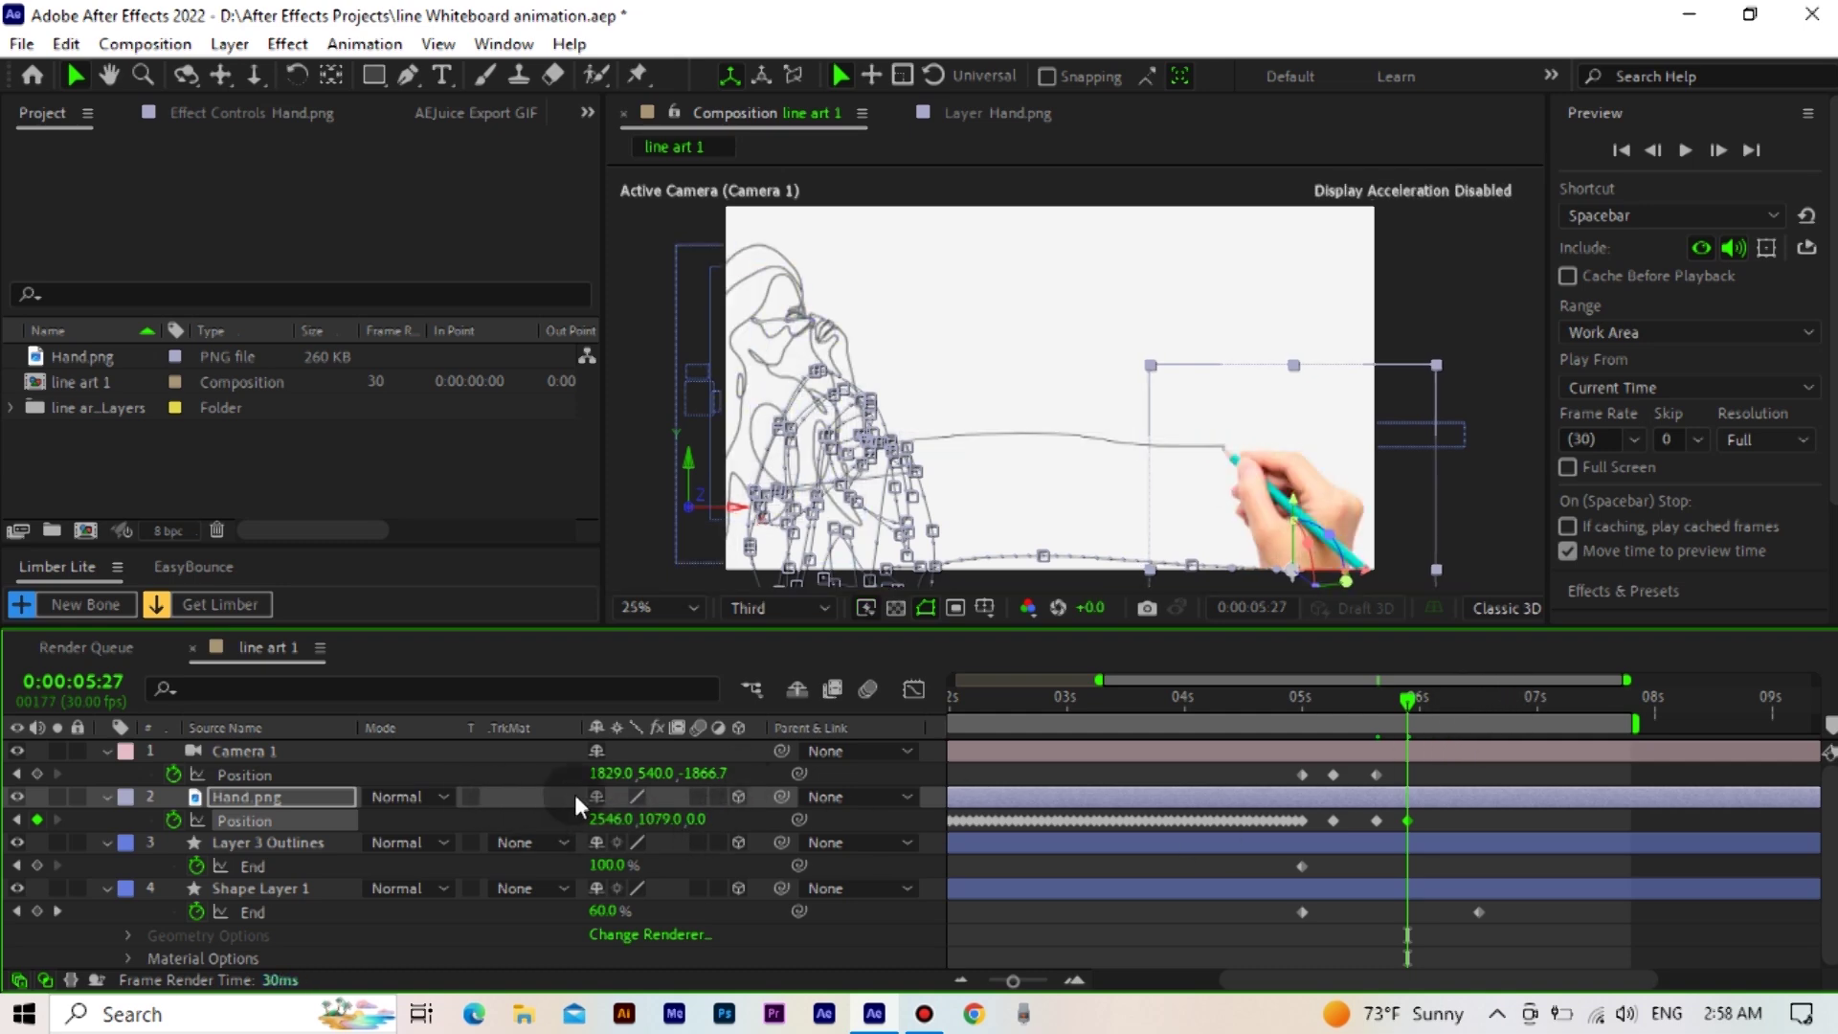
left_click_drag(603, 773, 1096, 797)
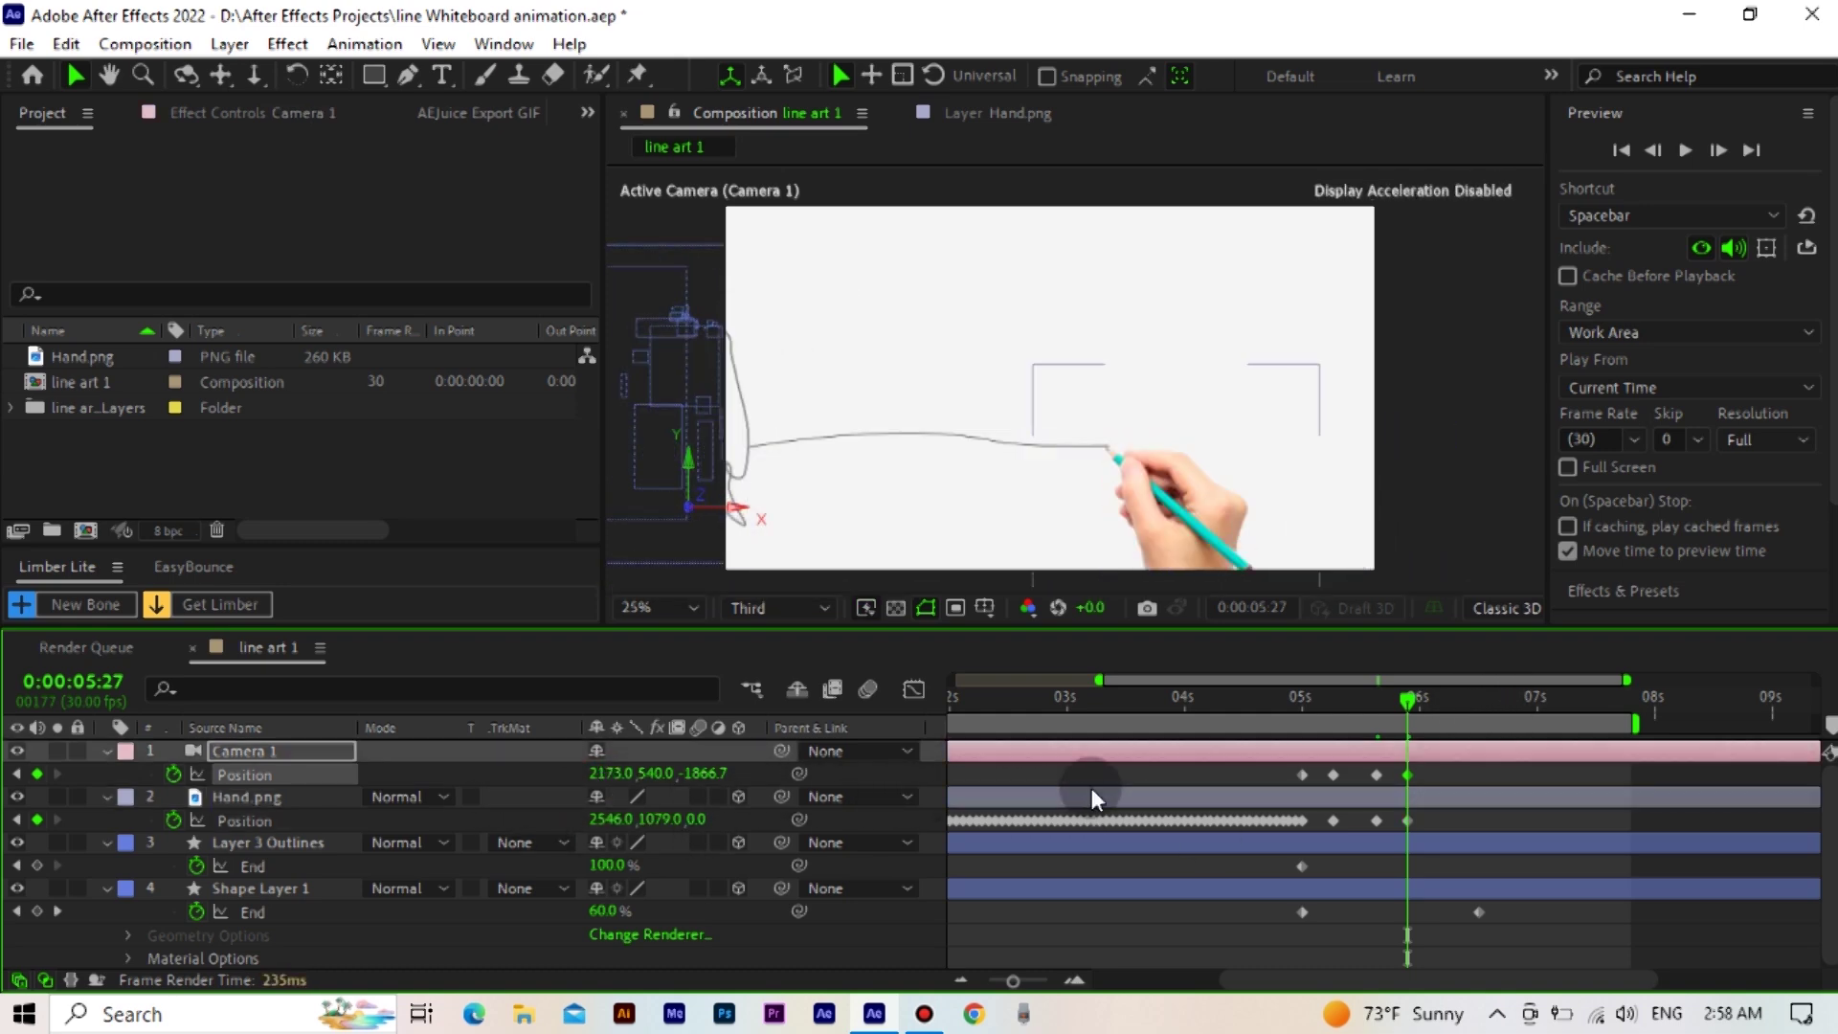
Keyframe Hand.png's position at 0:00:06:05 to 2814, 1079 and lower the composition's preview resolution to Quarter
left_click(1440, 703)
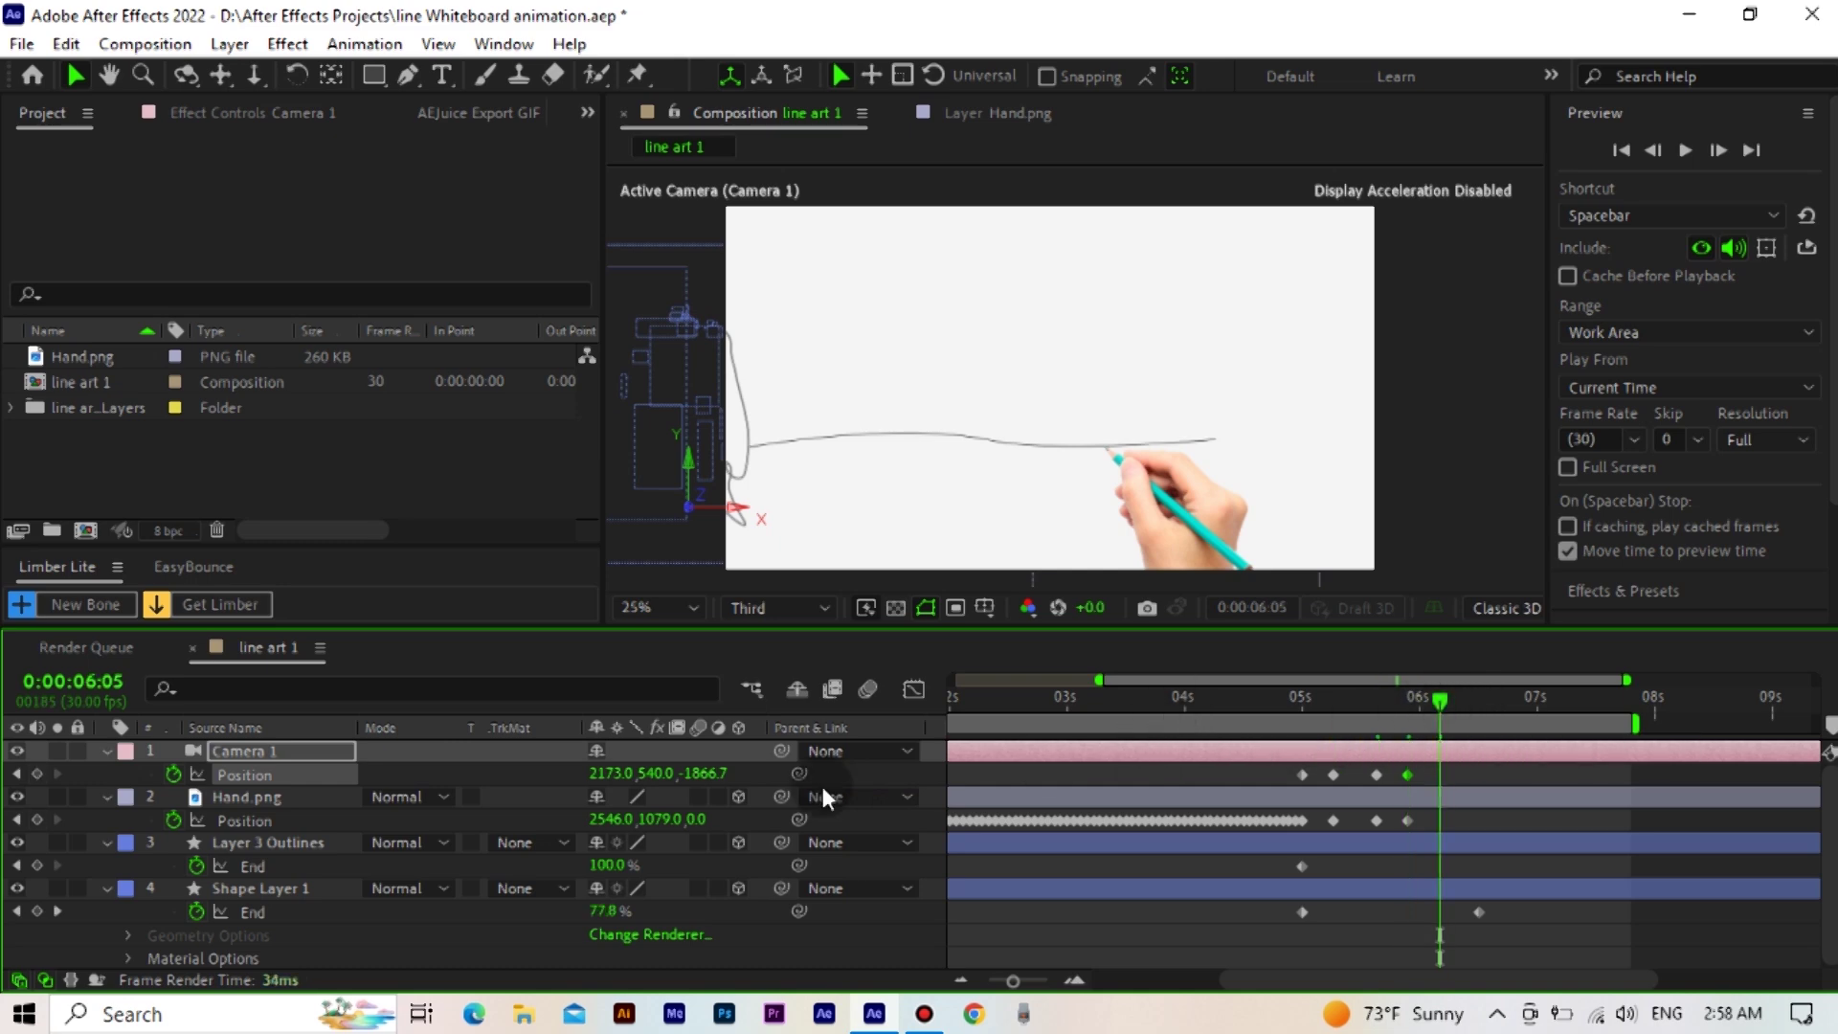
left_click_drag(1172, 492, 1248, 496)
left_click(779, 608)
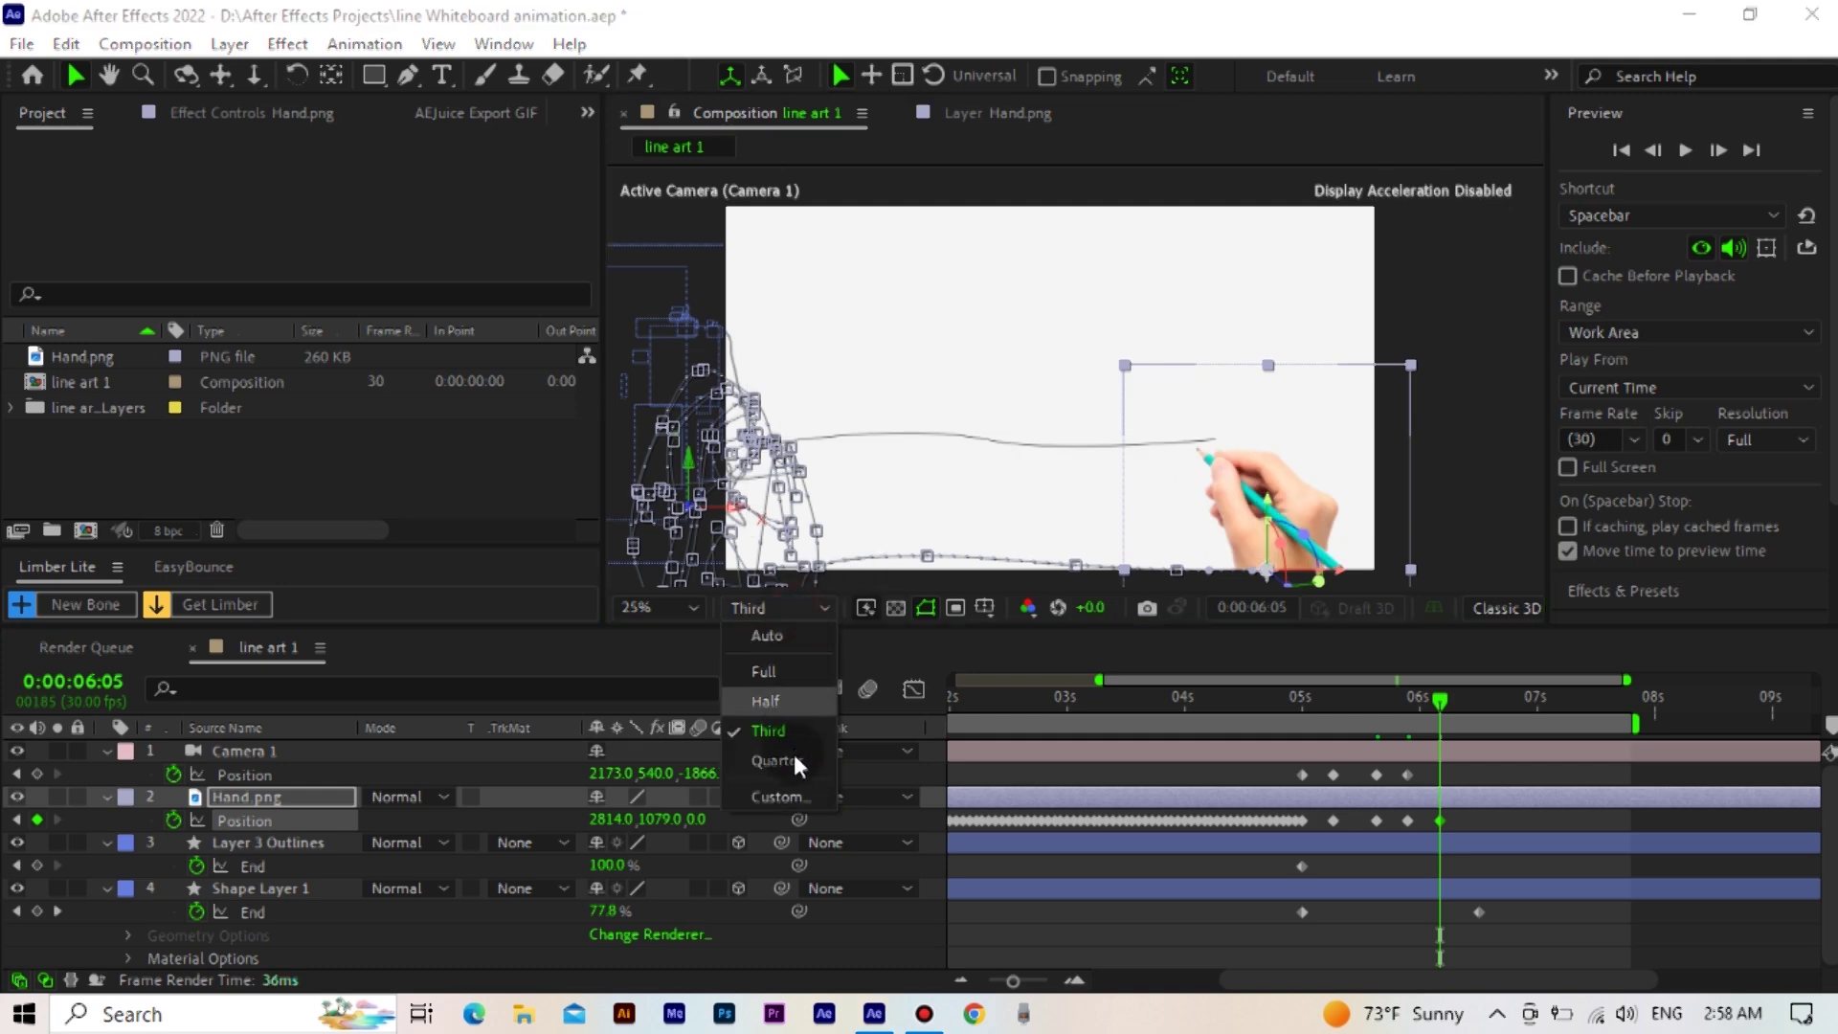
left_click(791, 758)
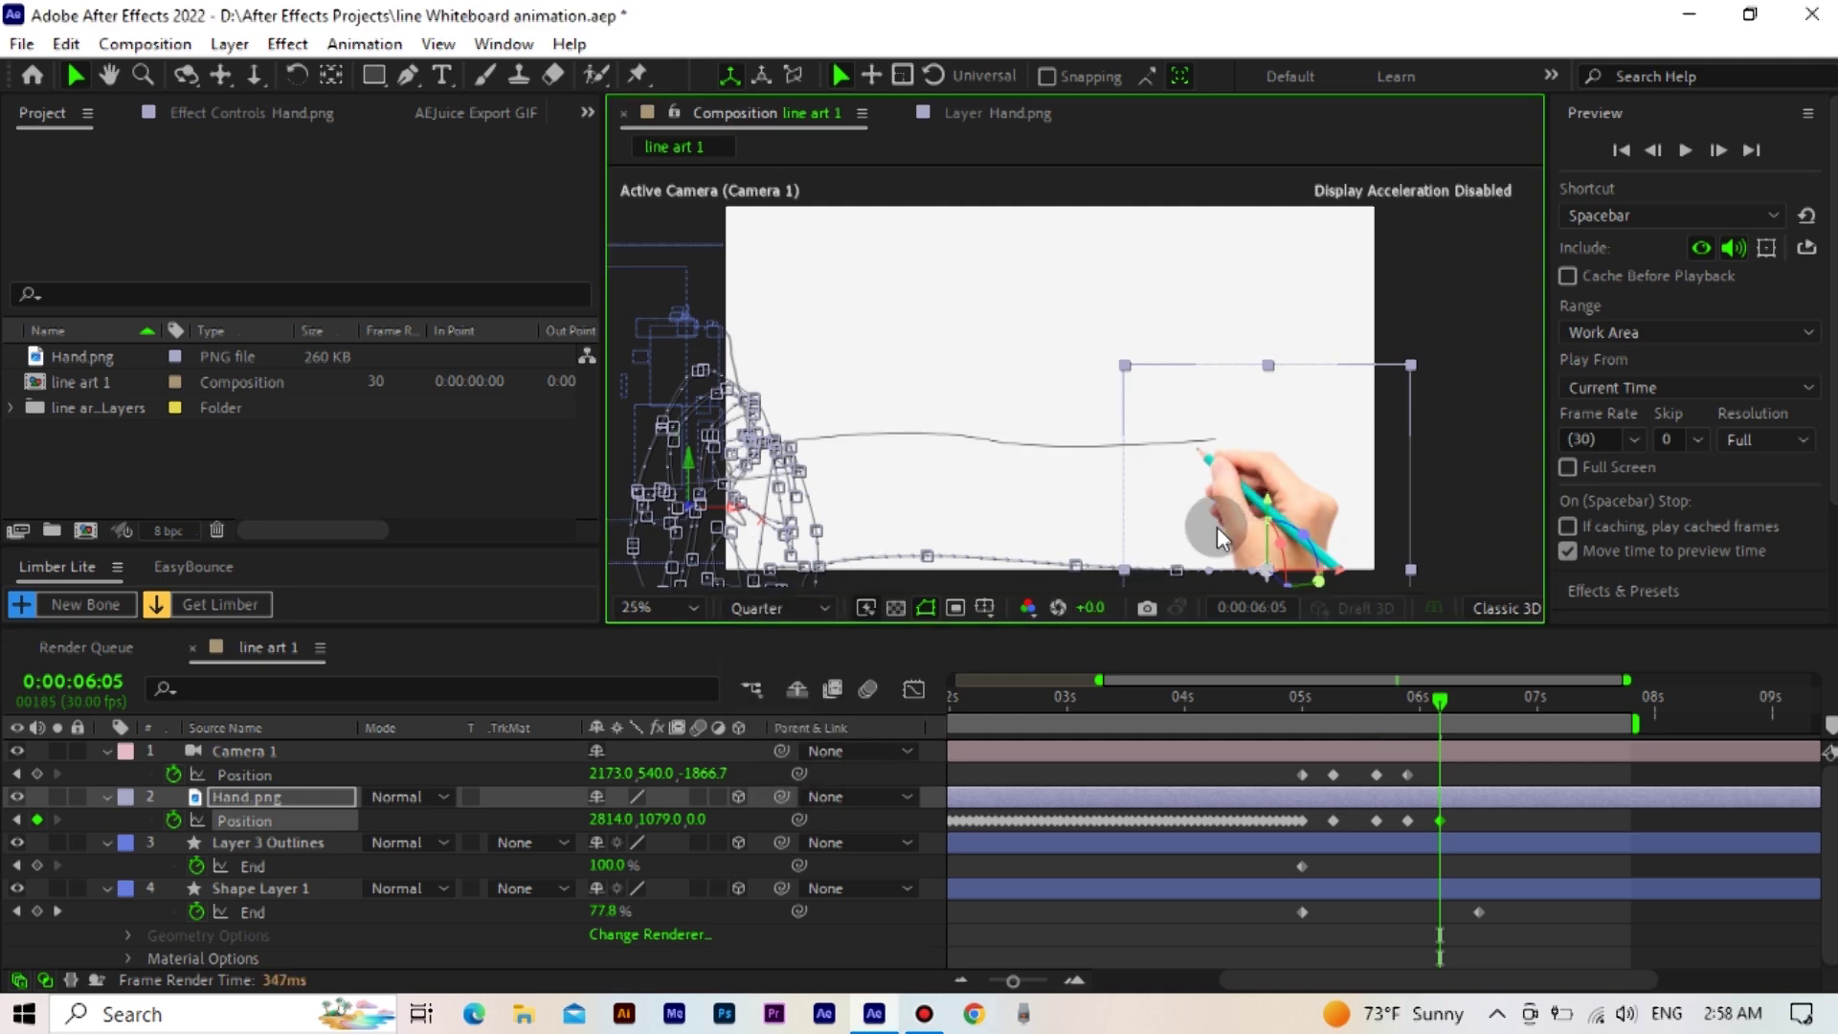
Adjust the hand's position at 0:00:06:05 to 2878, 1047 and keyframe Camera 1's X position at 2437
left_click_drag(1235, 502, 1255, 480)
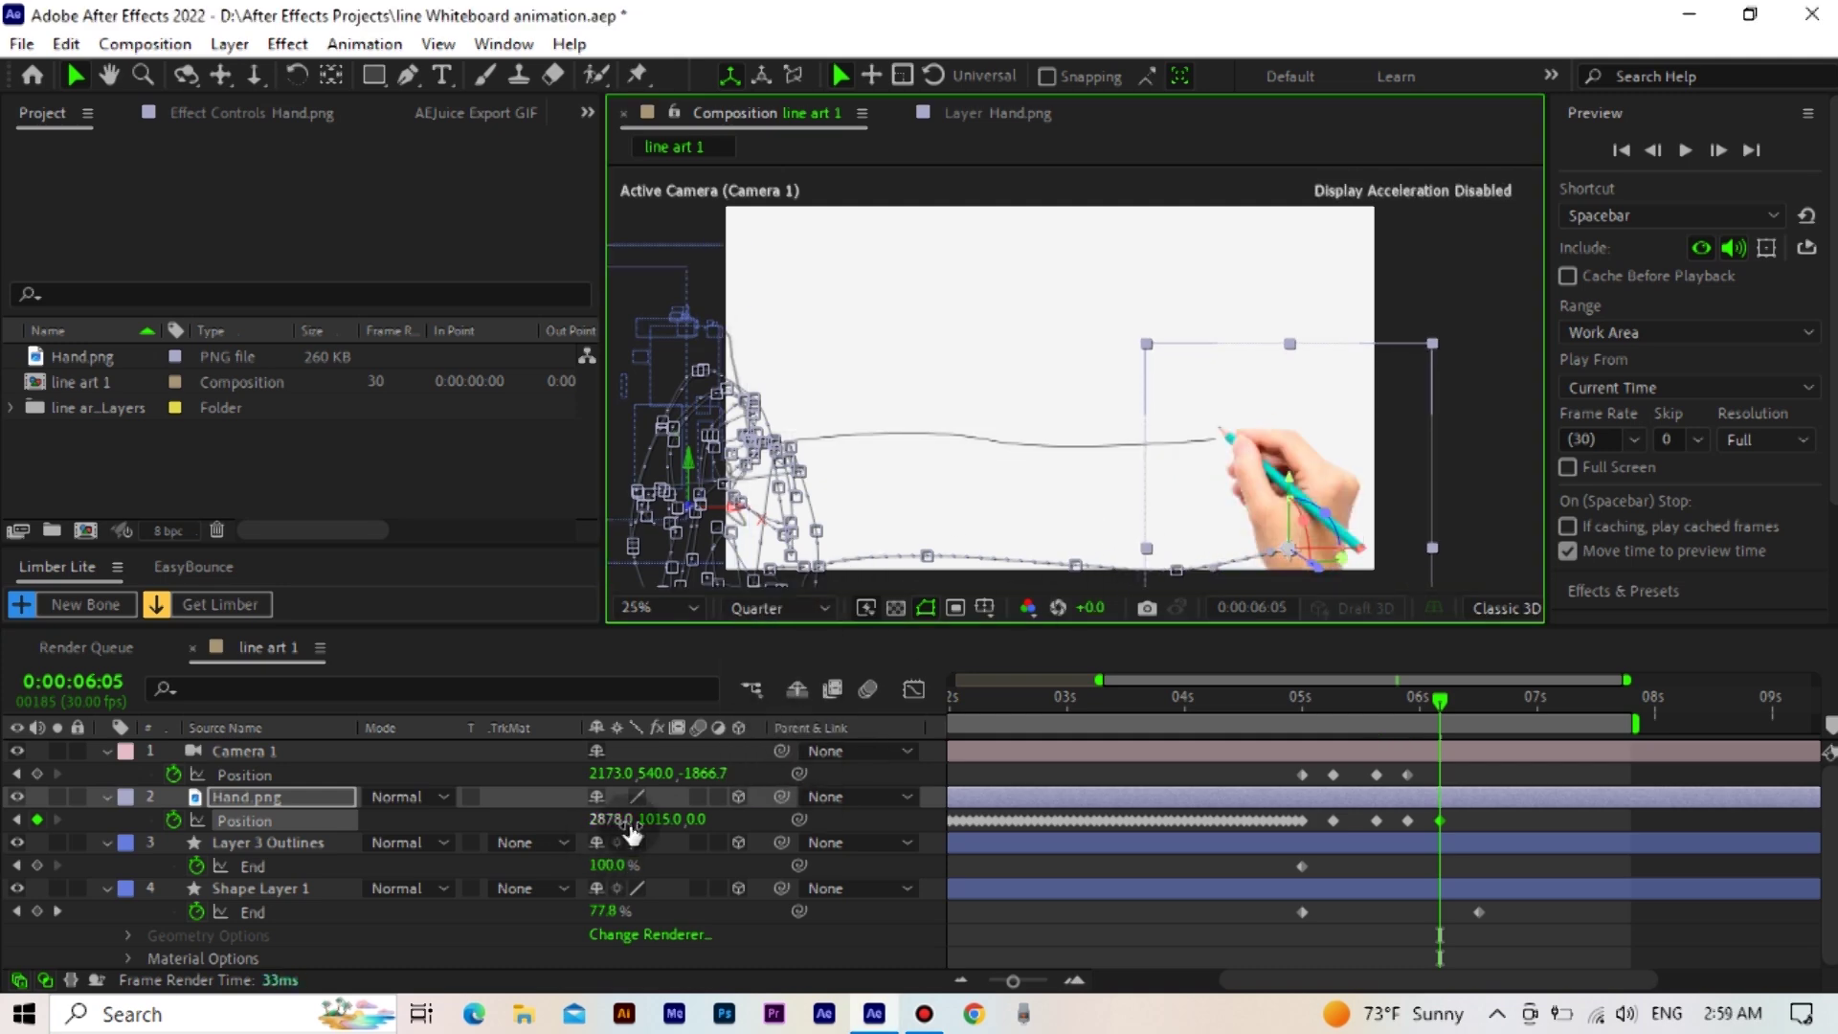
mouse_move(650, 820)
left_mouse_down()
mouse_move(632, 821)
mouse_move(682, 832)
left_mouse_up()
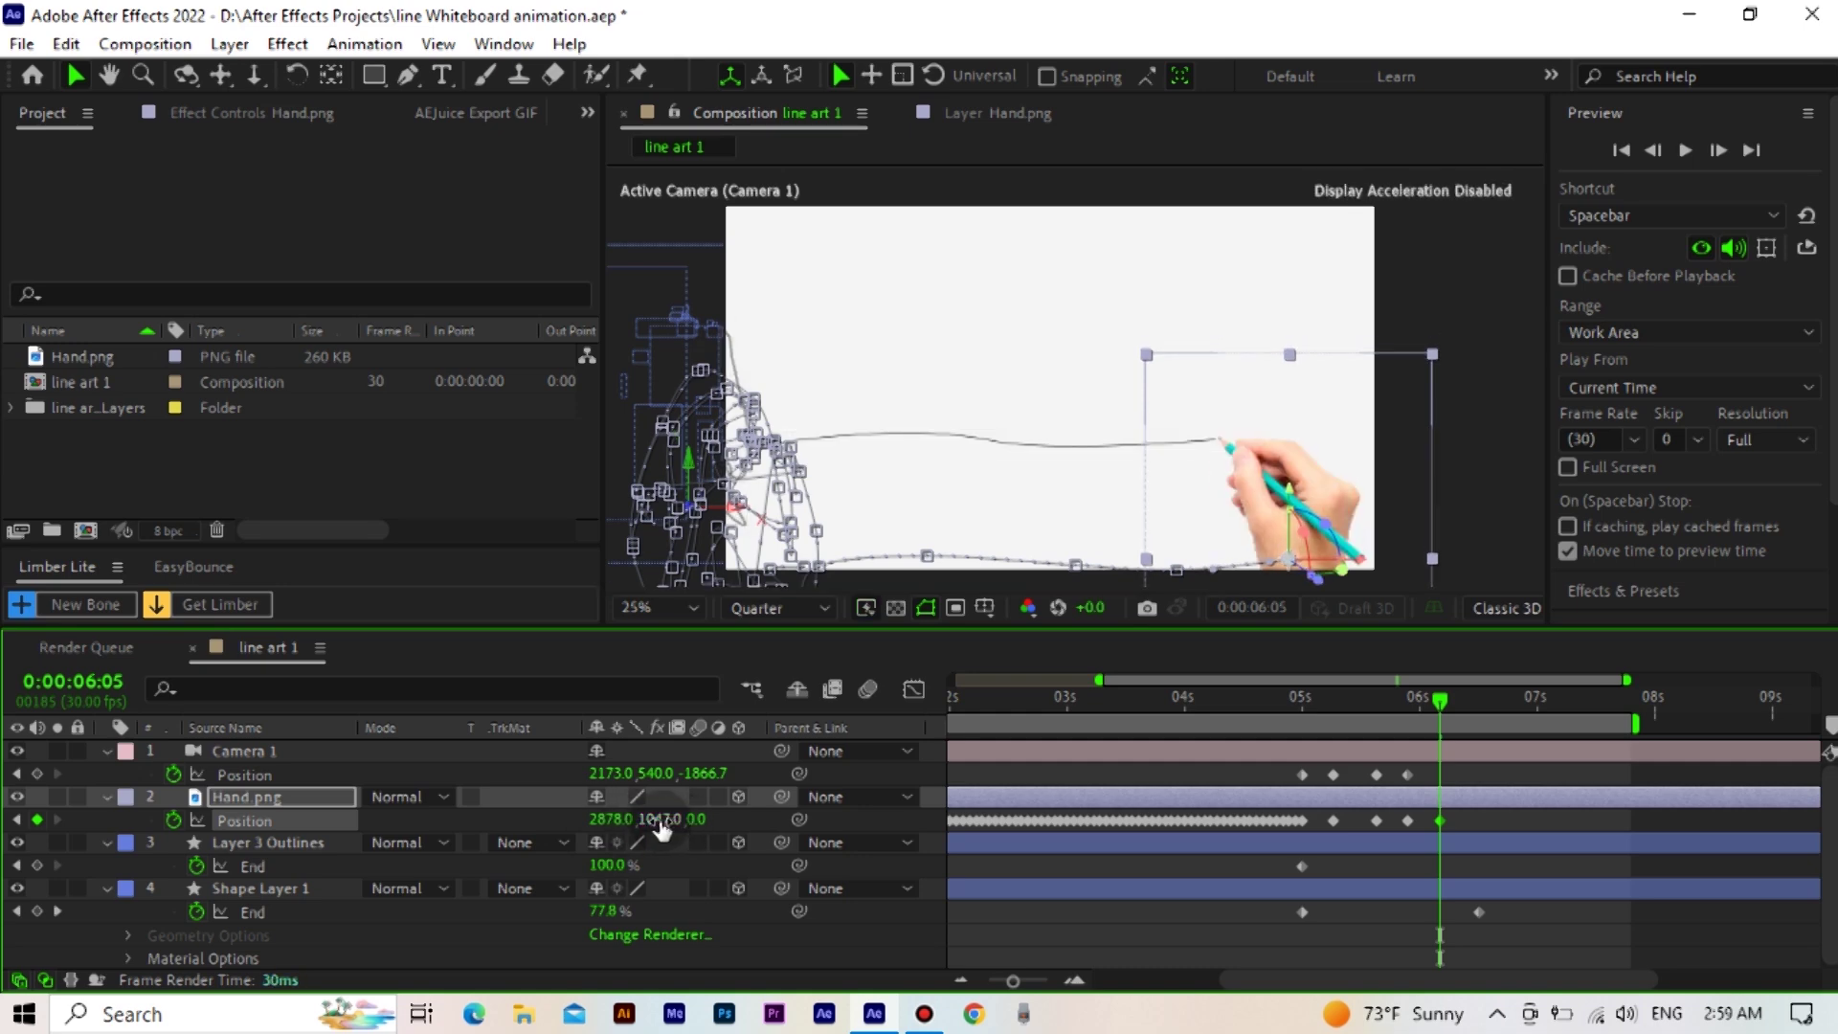
left_click(1070, 818)
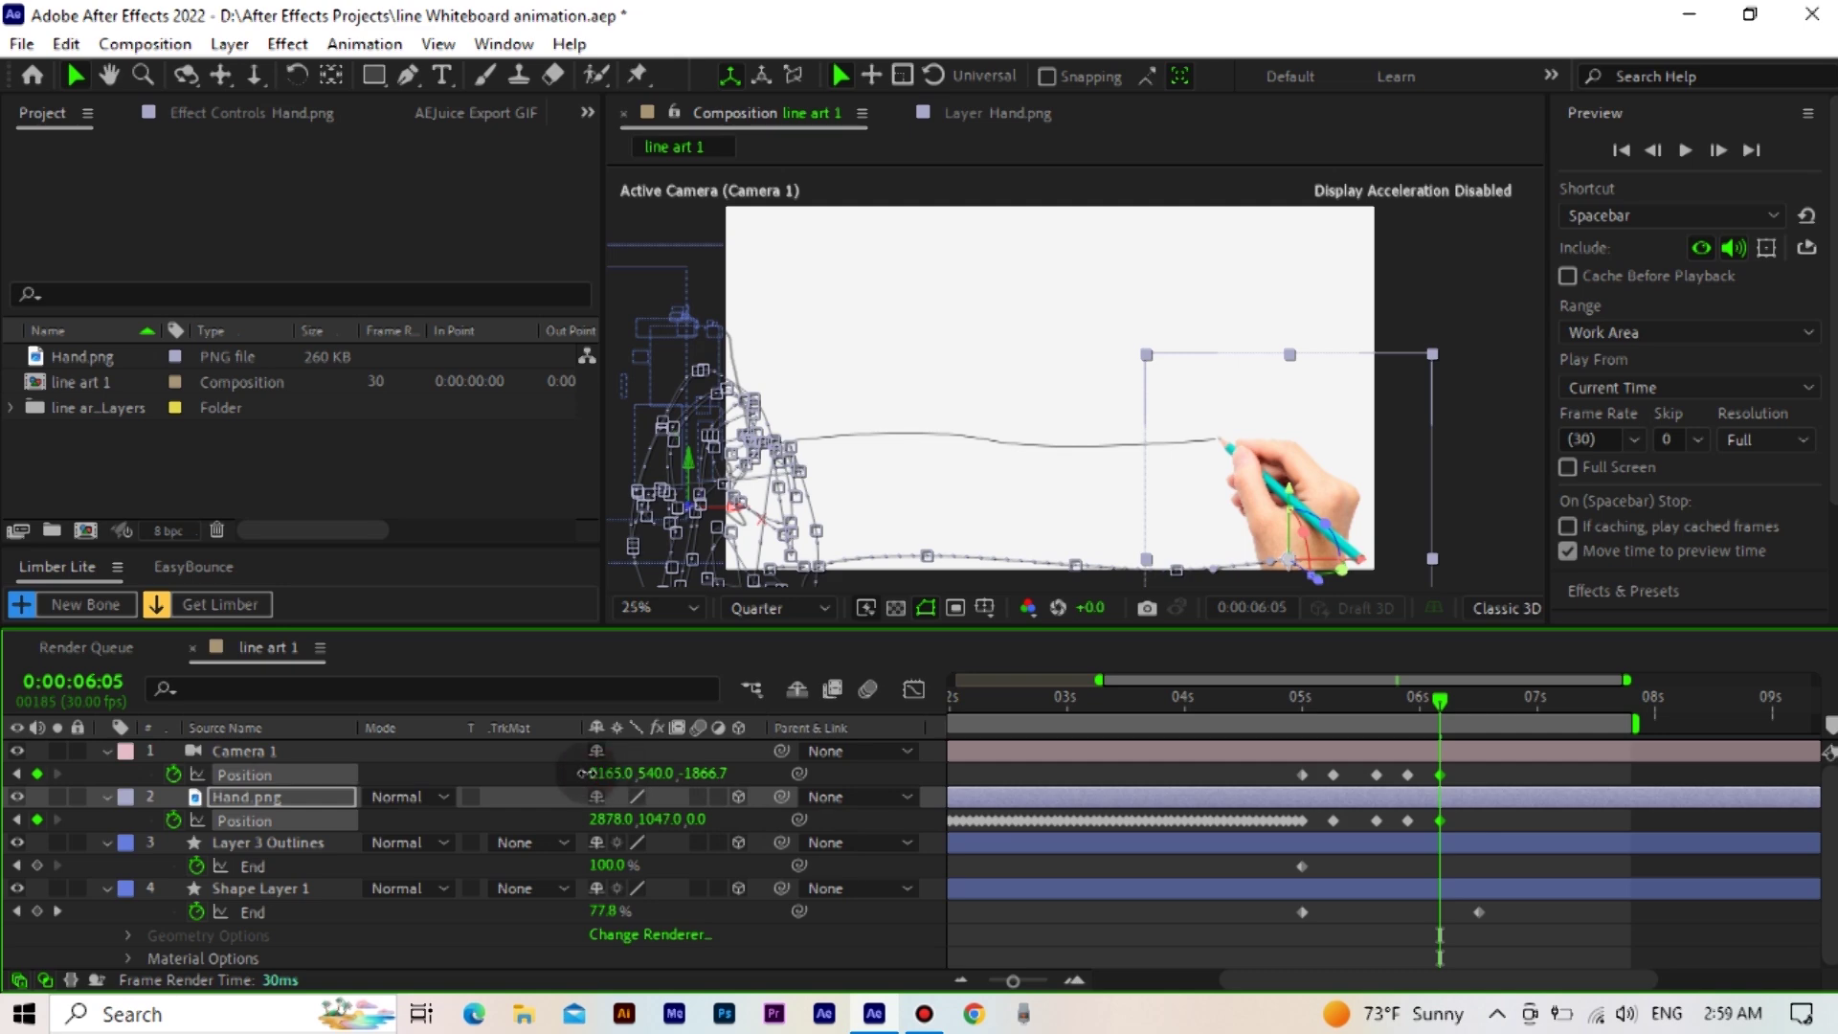
left_click_drag(608, 773, 910, 773)
At 0:00:06:15, keyframe Hand.png's position at 3258, 1003 on the line's tip and Camera 1's X position at 3128
left_click(1475, 703)
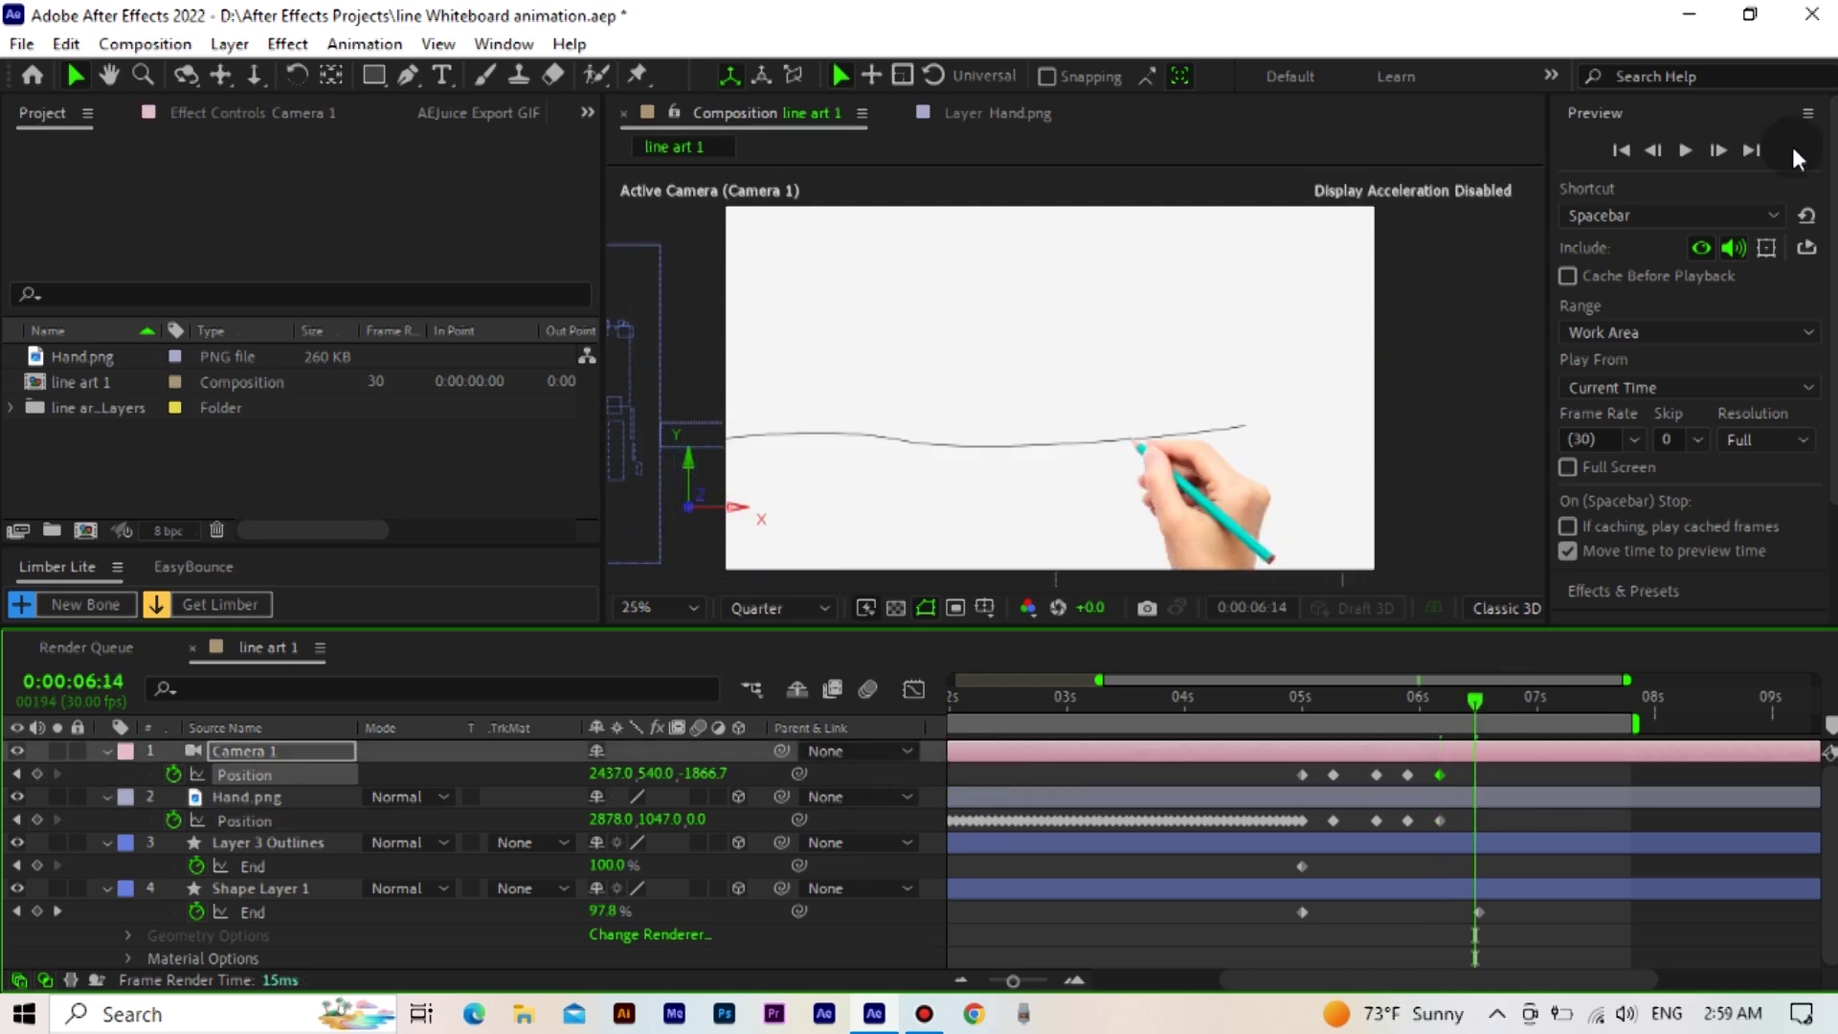
left_click(1726, 147)
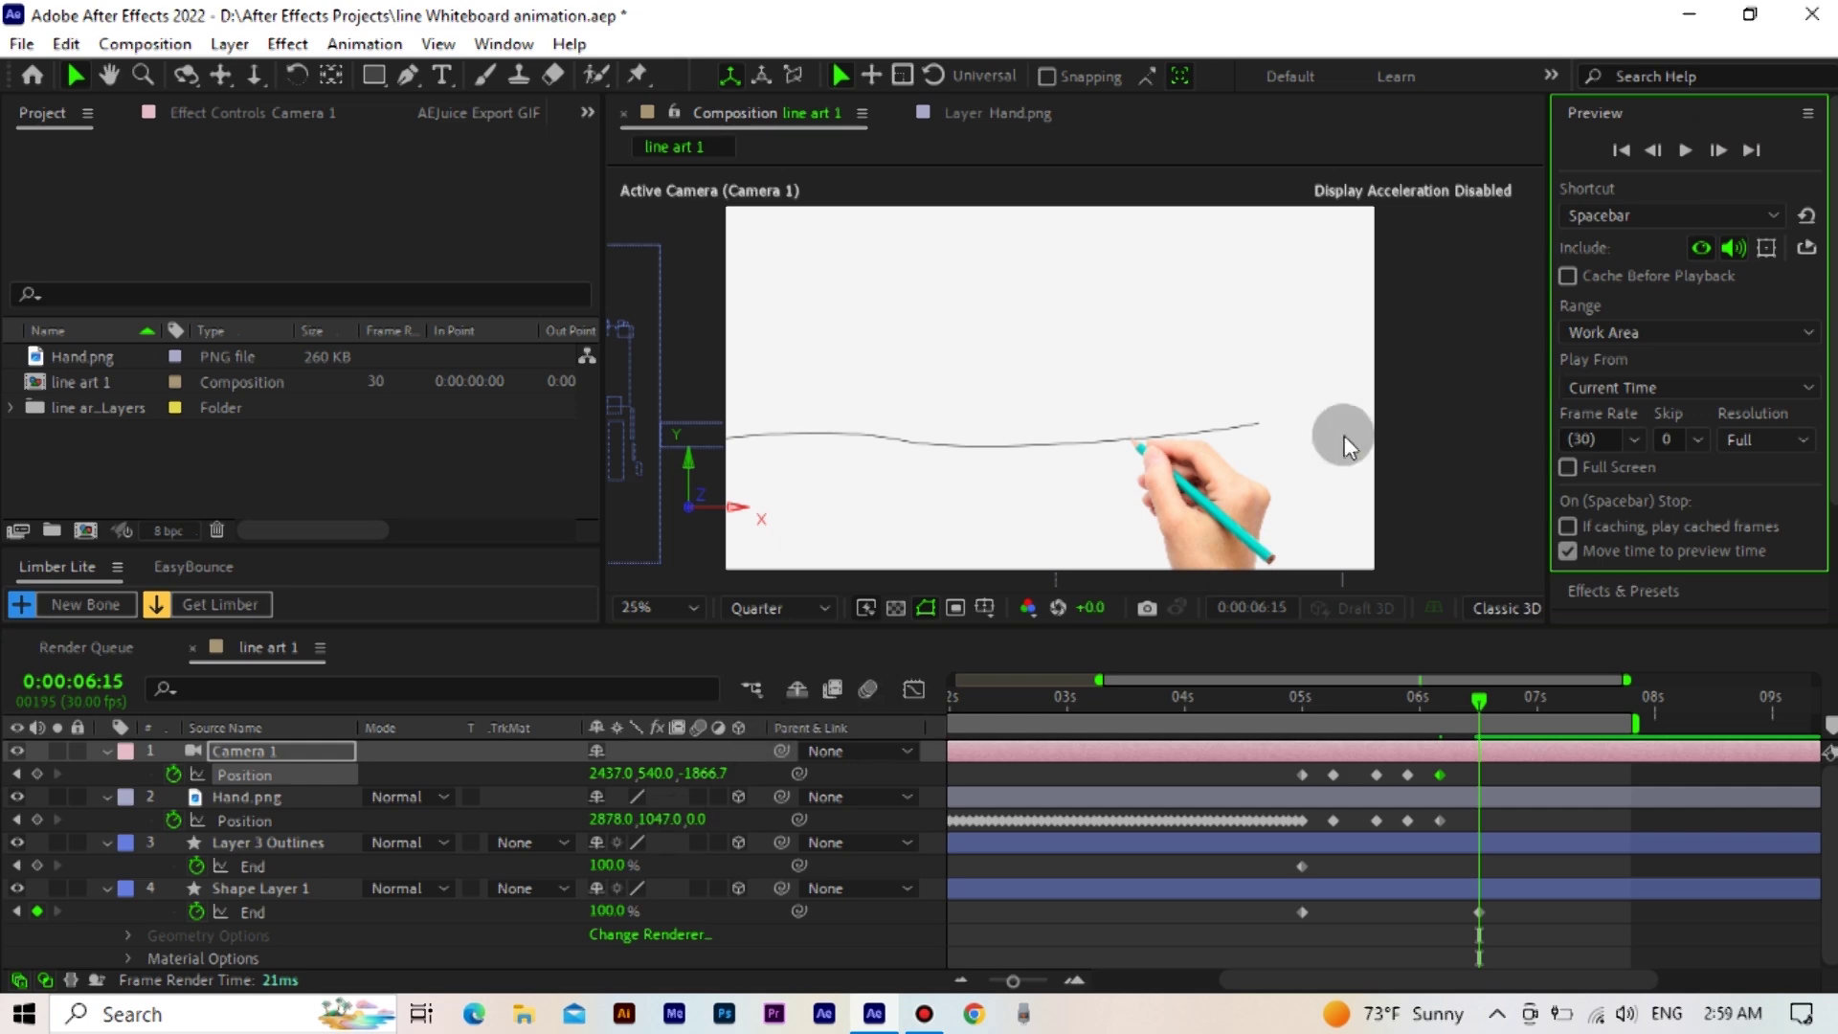
mouse_move(1283, 456)
left_mouse_down()
mouse_move(1300, 503)
mouse_move(1279, 456)
mouse_move(1302, 452)
left_mouse_up()
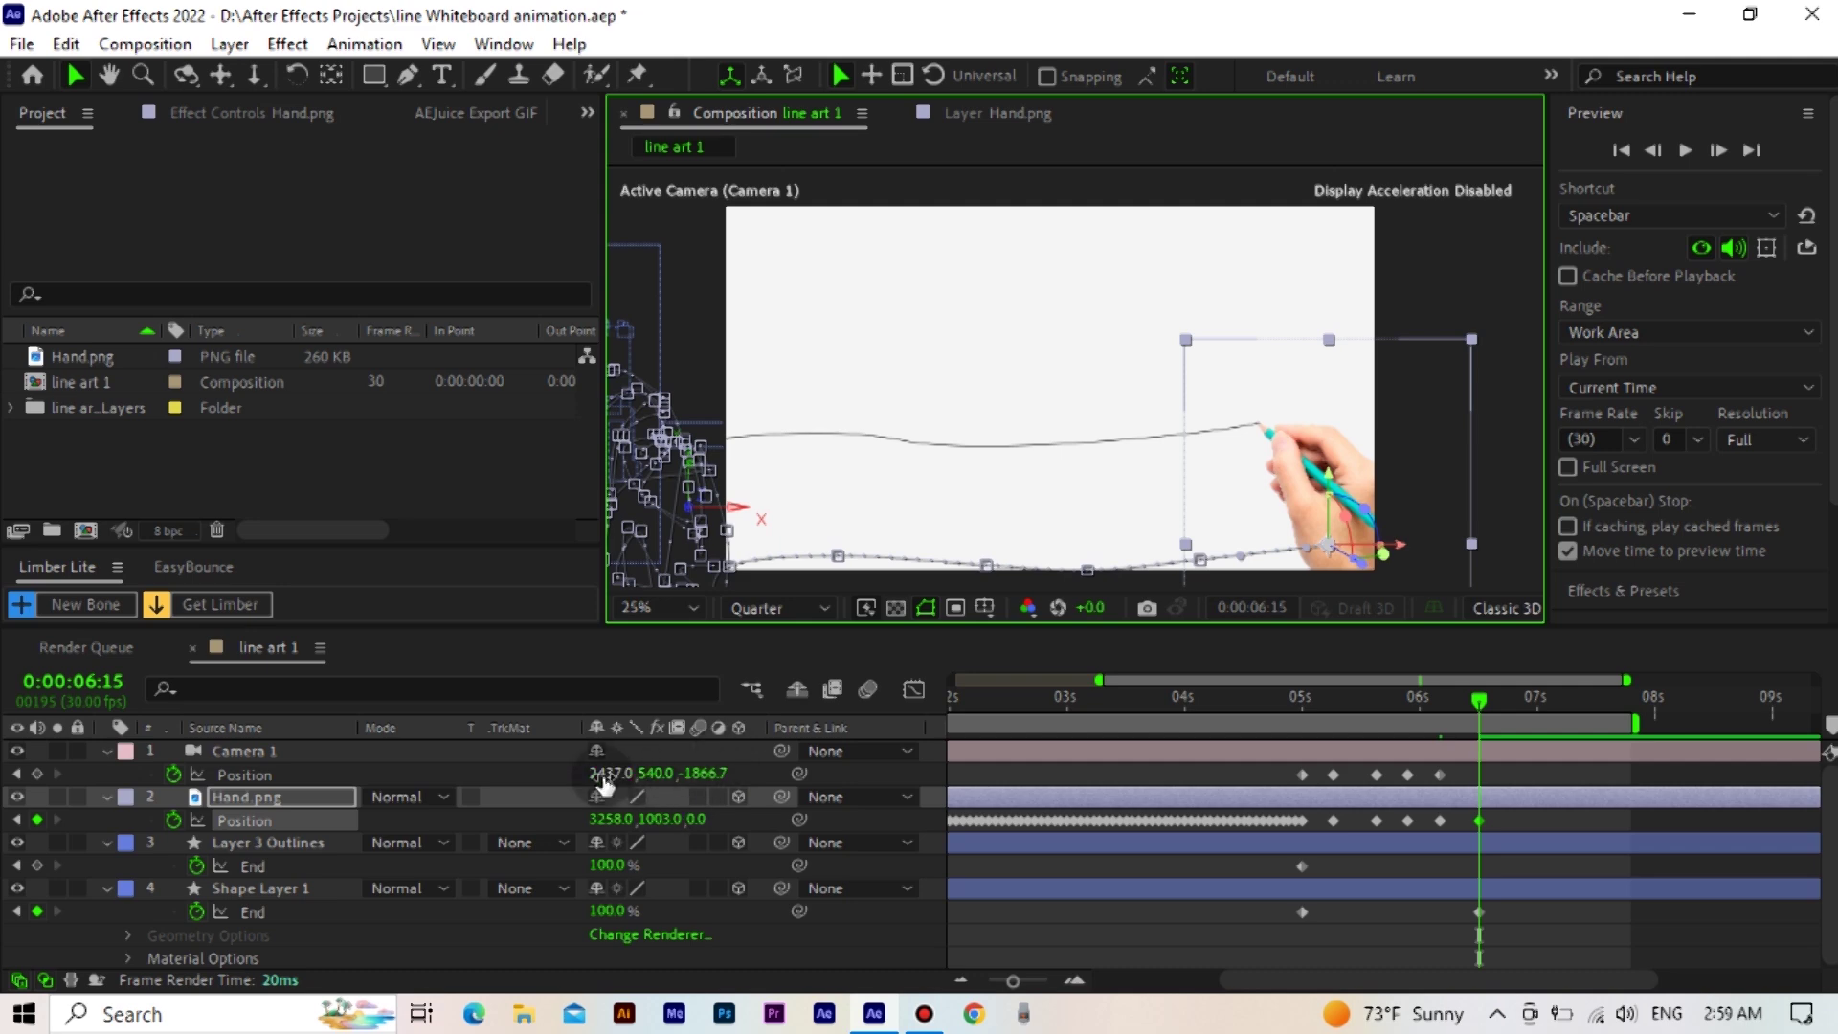
left_click_drag(603, 783, 1589, 826)
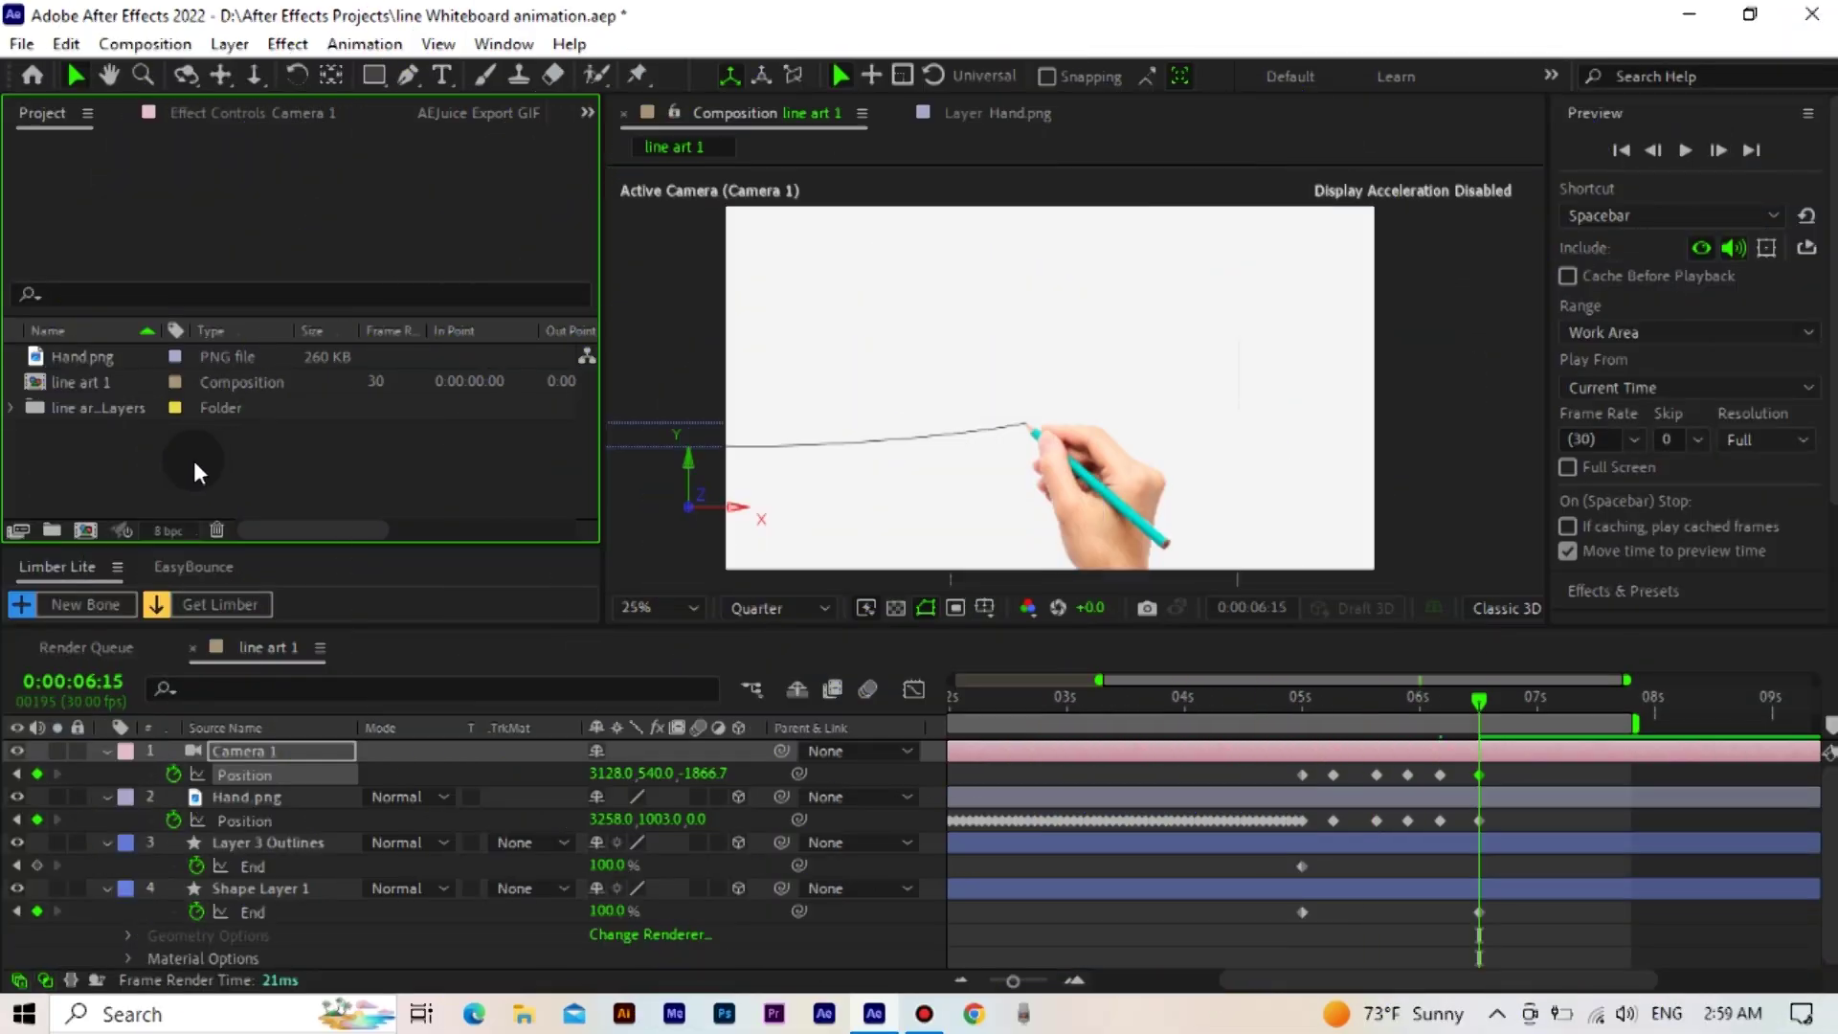
Import the Illustrator file line art 2 from the NEW folder as a composition
double_click(194, 462)
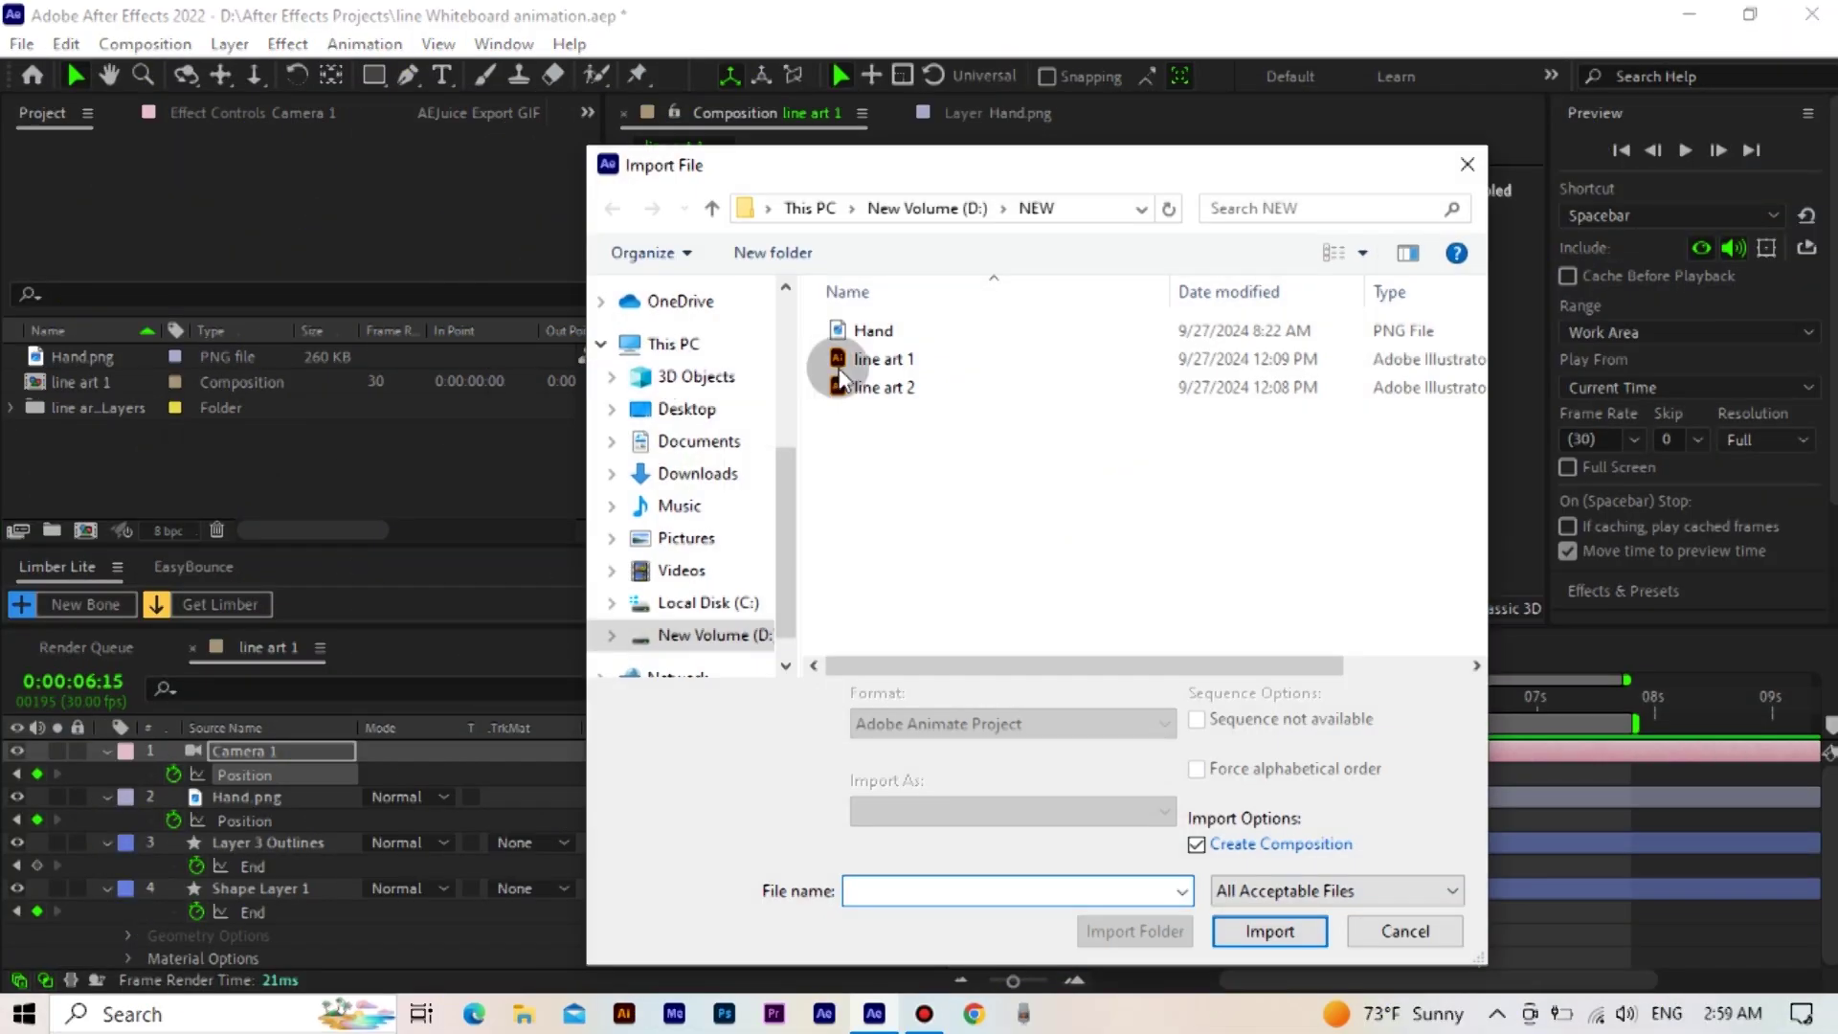
left_click(967, 388)
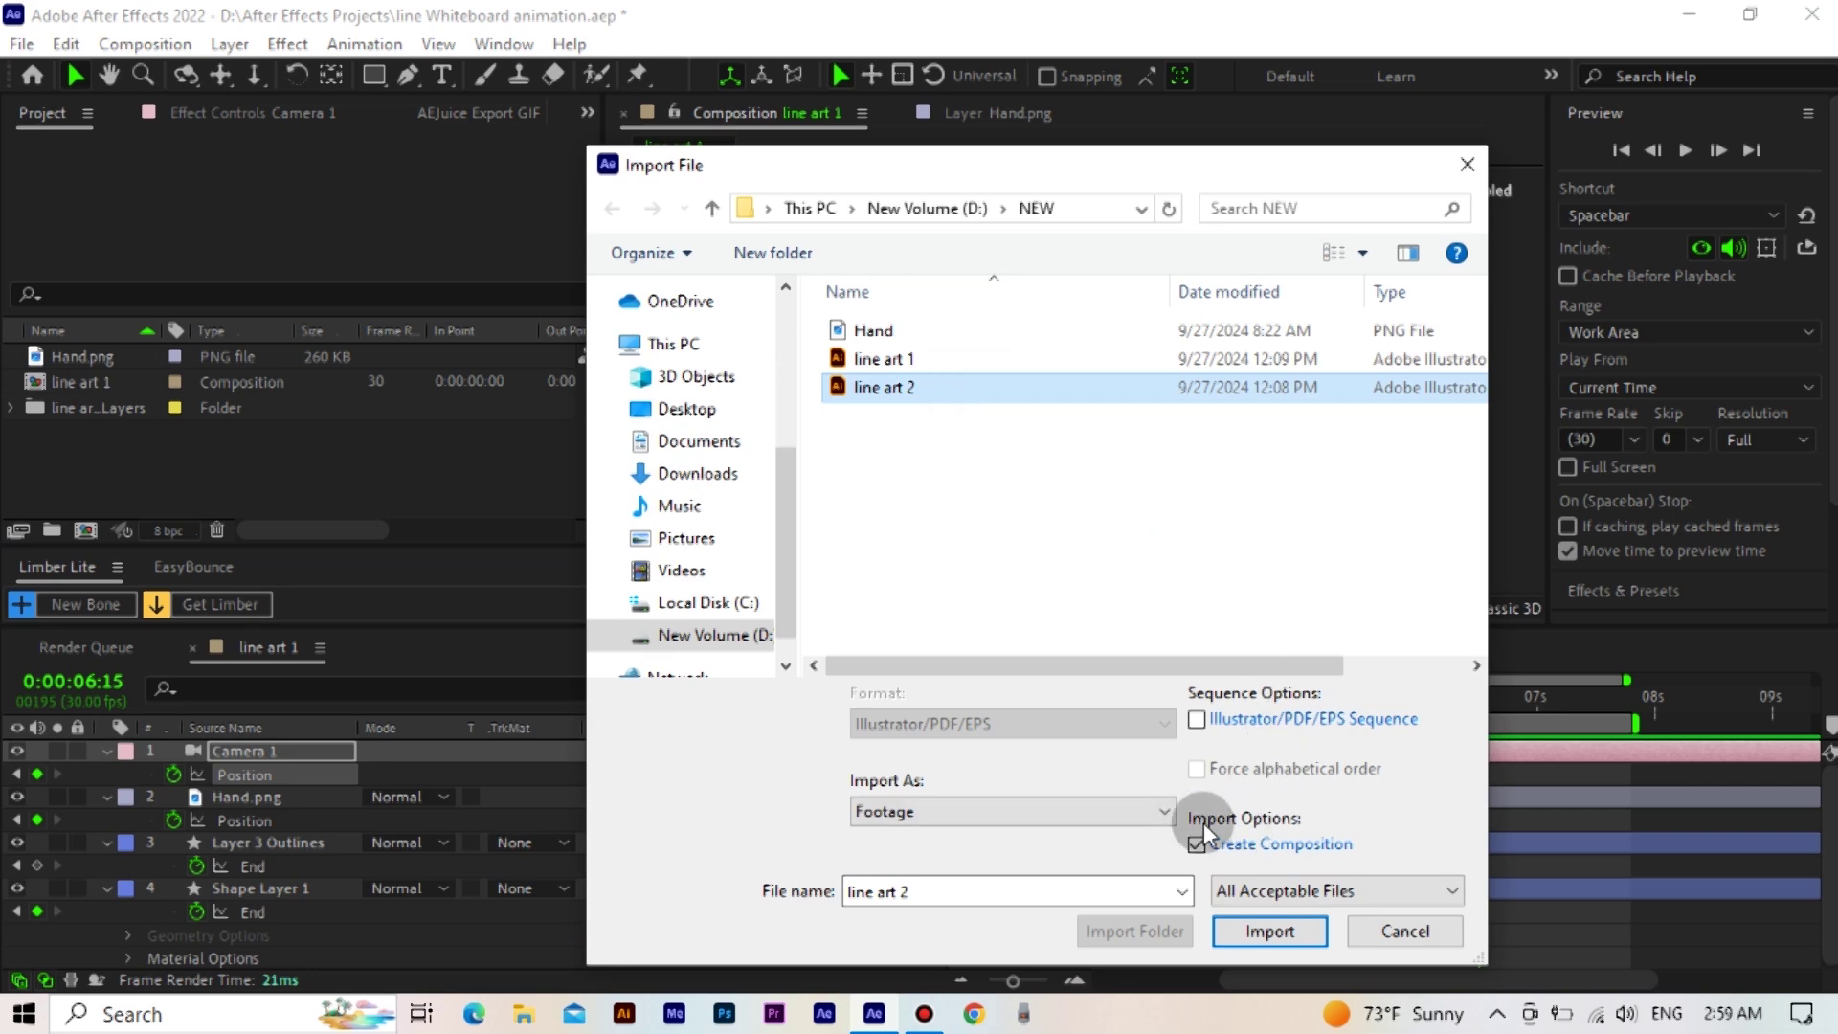
left_click(1160, 815)
left_click(1060, 855)
left_click(1273, 930)
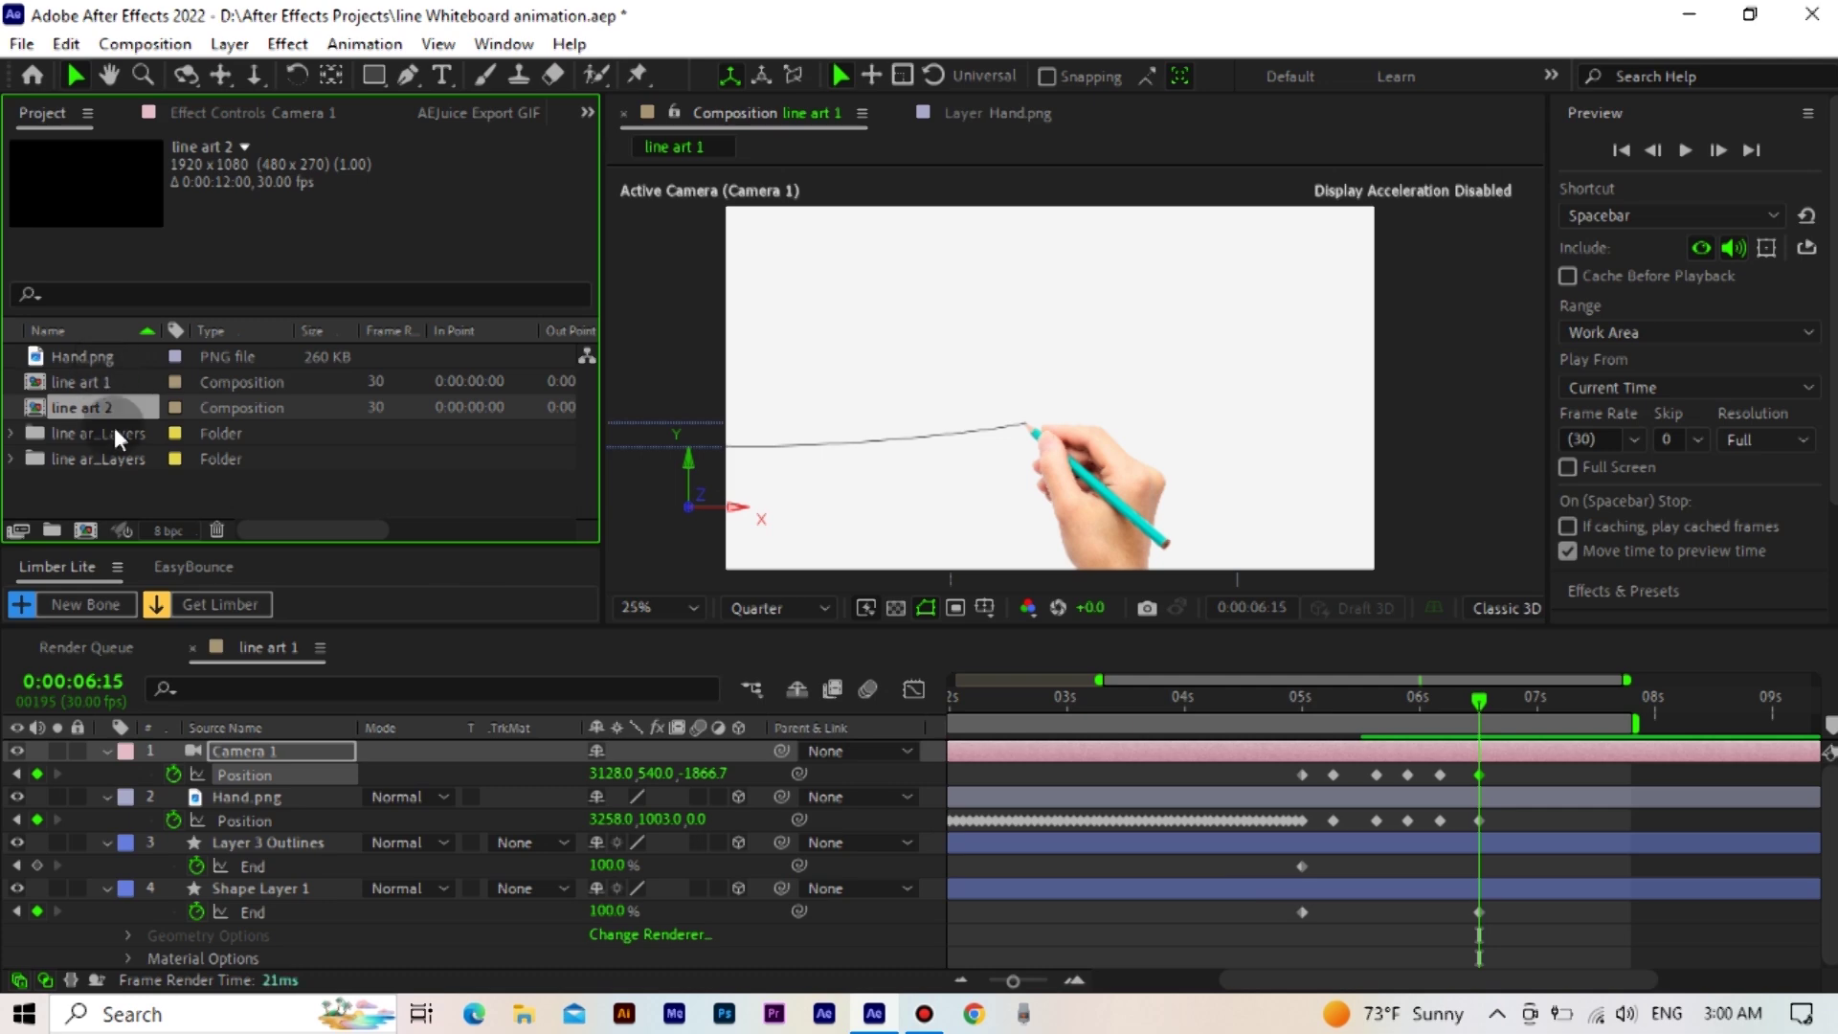
Open the line art 2 composition and set its background color to white (FFFFFF)
double_click(107, 411)
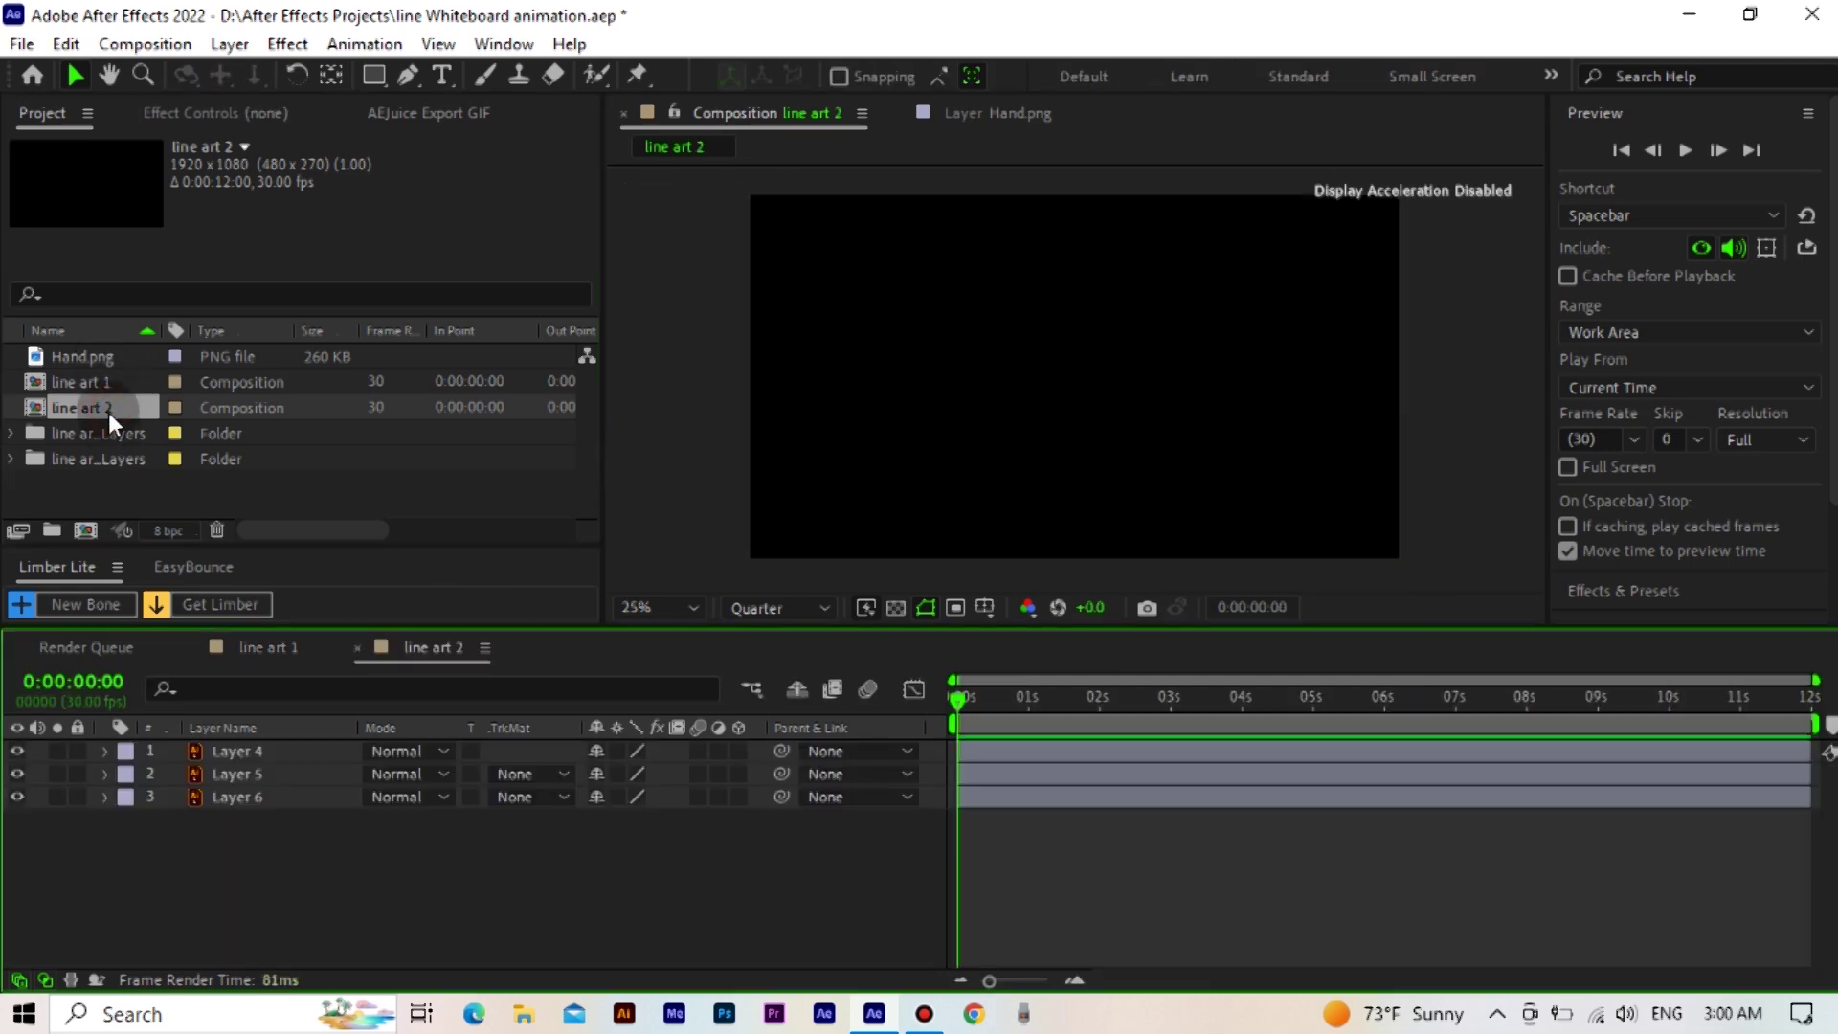
right_click(669, 393)
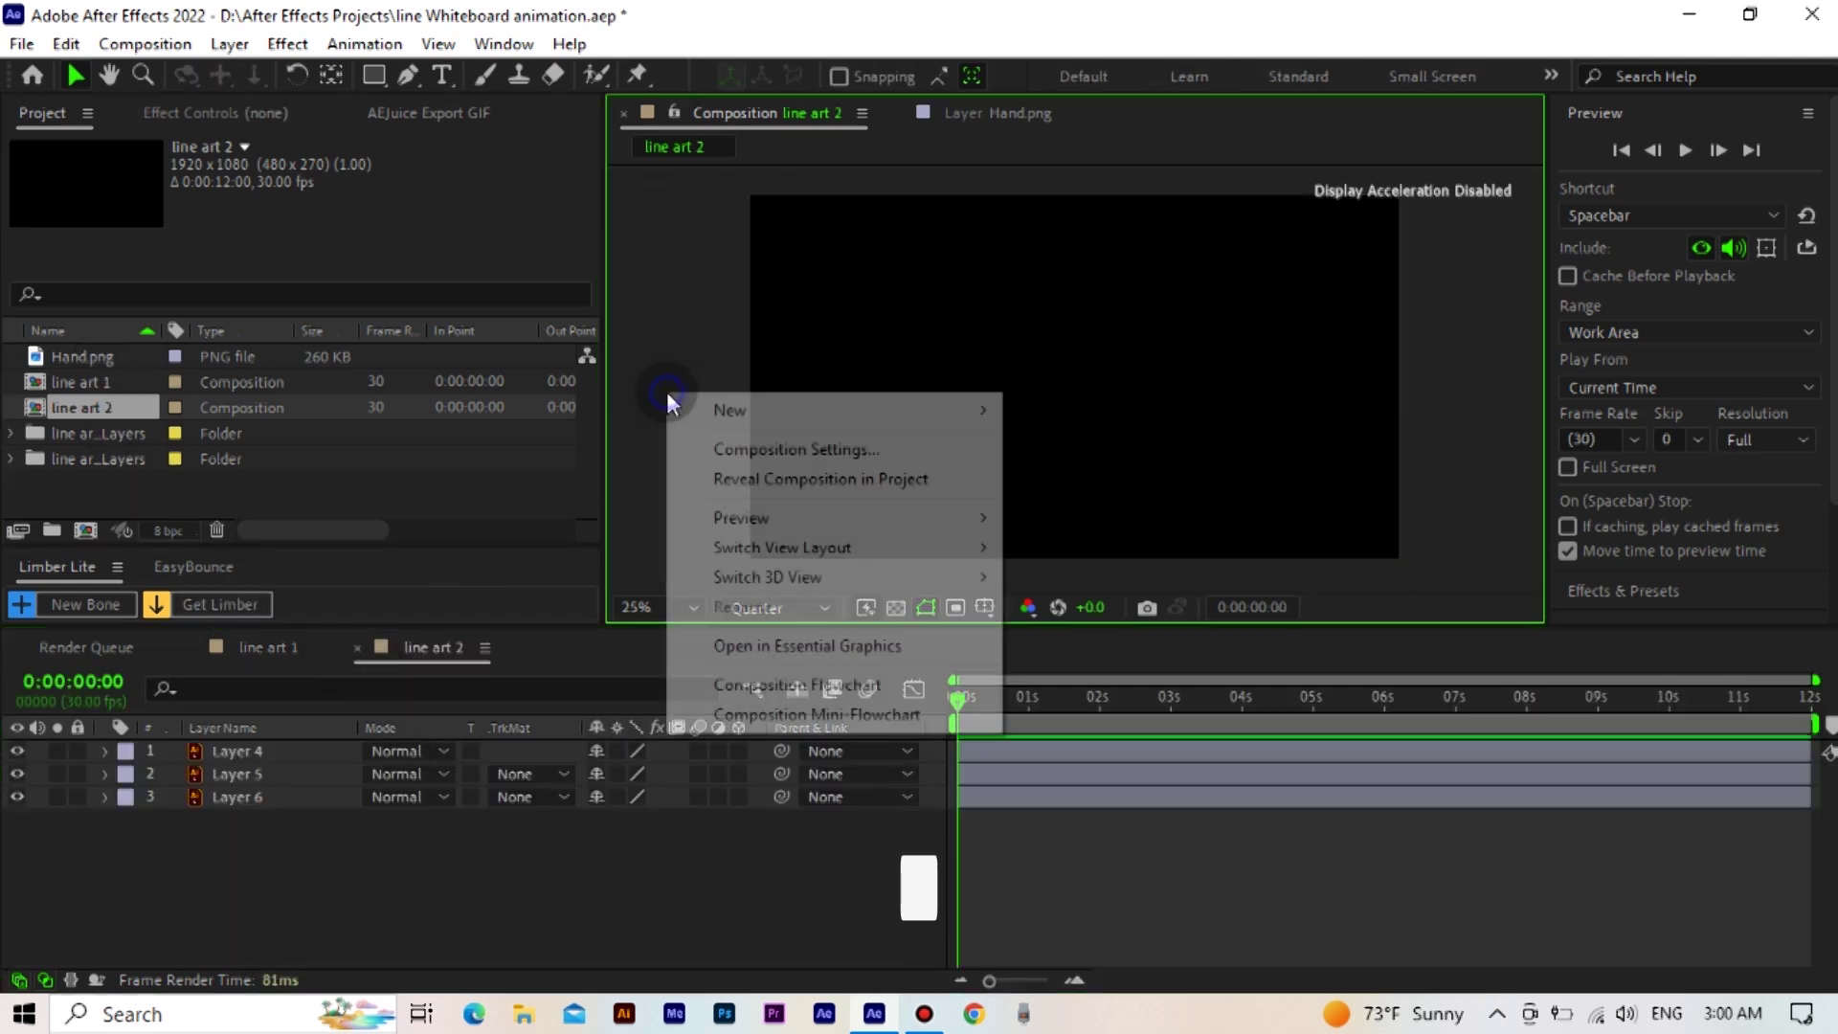
left_click(704, 444)
left_click(198, 704)
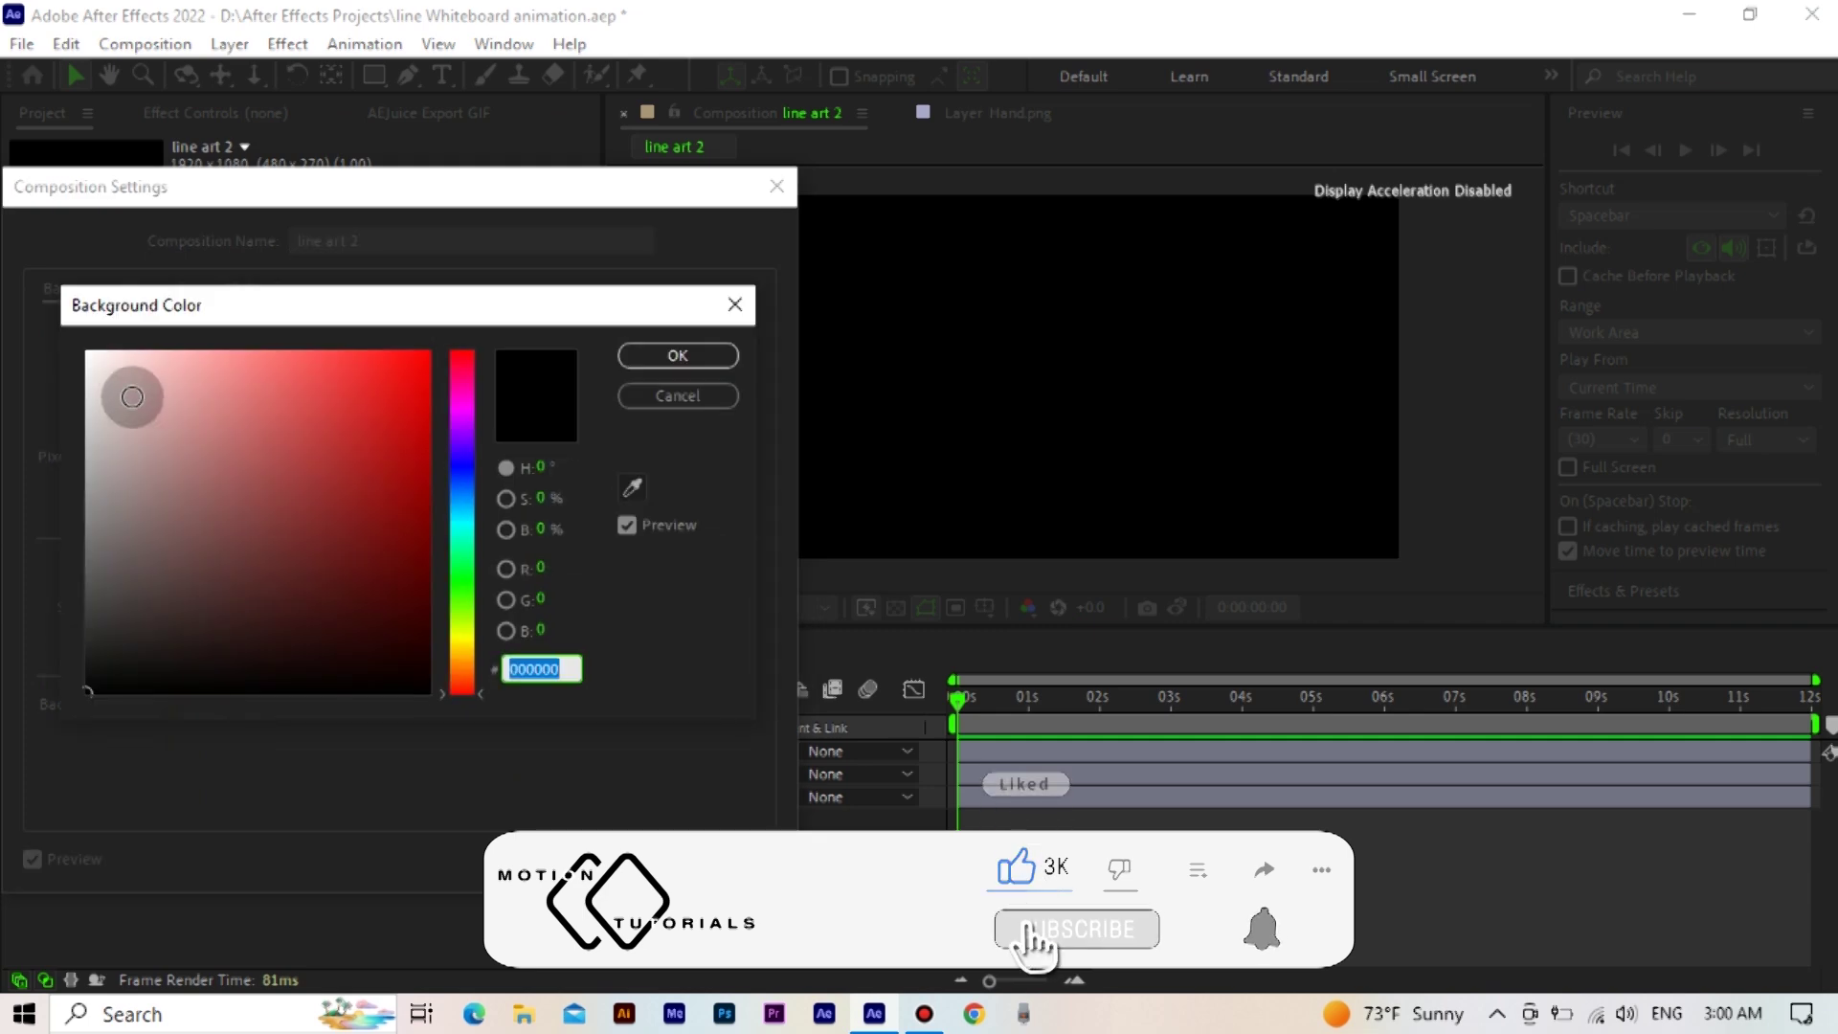
left_click(99, 354)
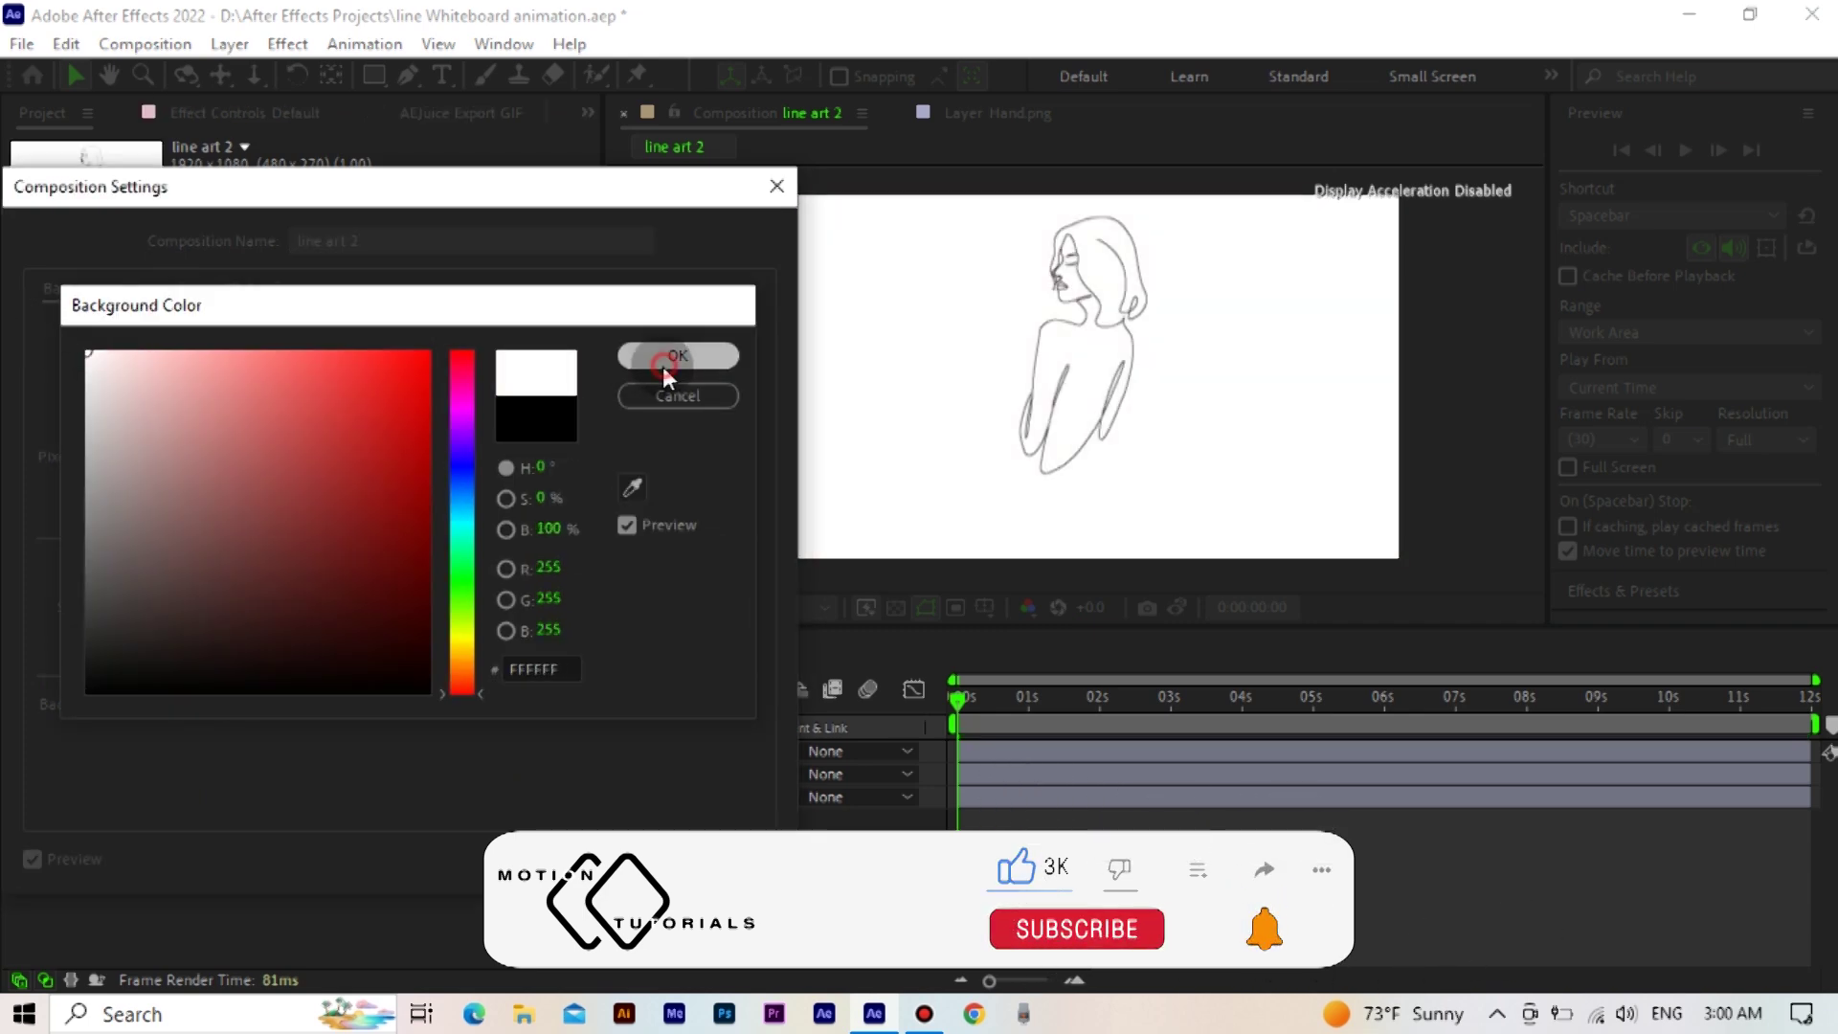
left_click(663, 365)
left_click(595, 854)
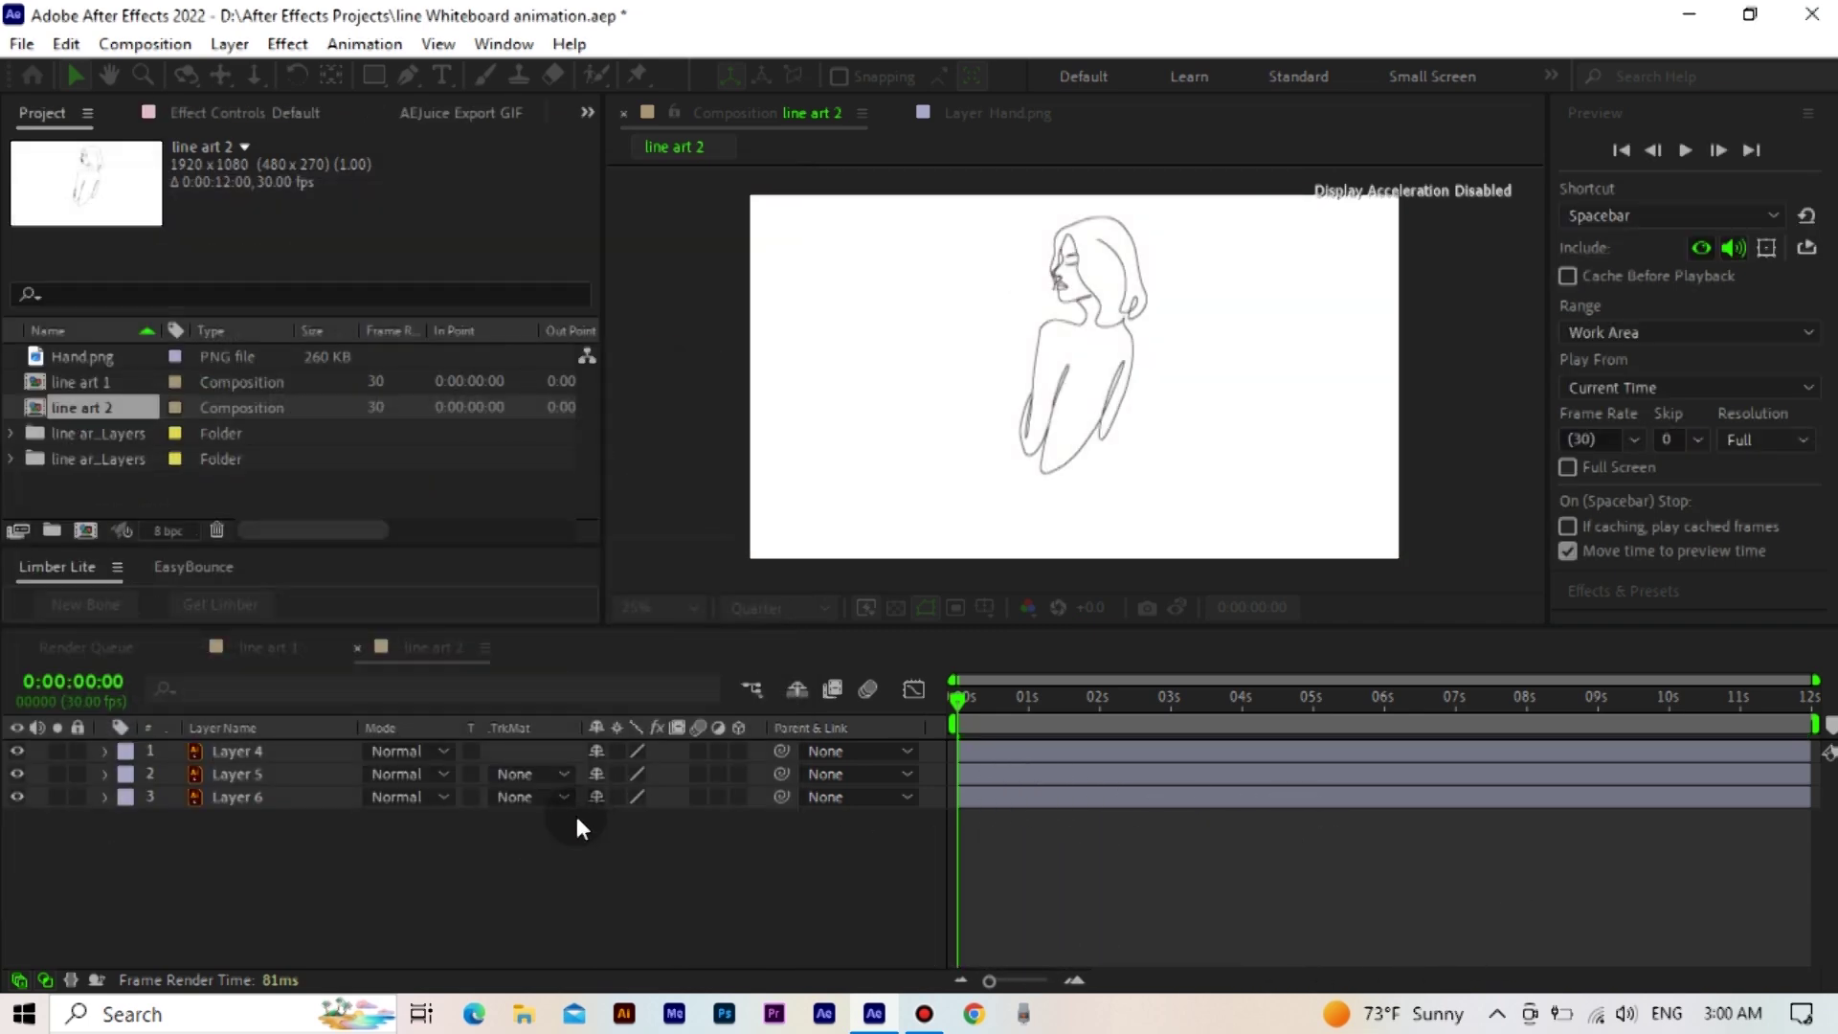
Delete Layer 5 and Layer 6 from the line art 2 composition
left_click(305, 840)
left_click(278, 776)
left_click(285, 796, "shift")
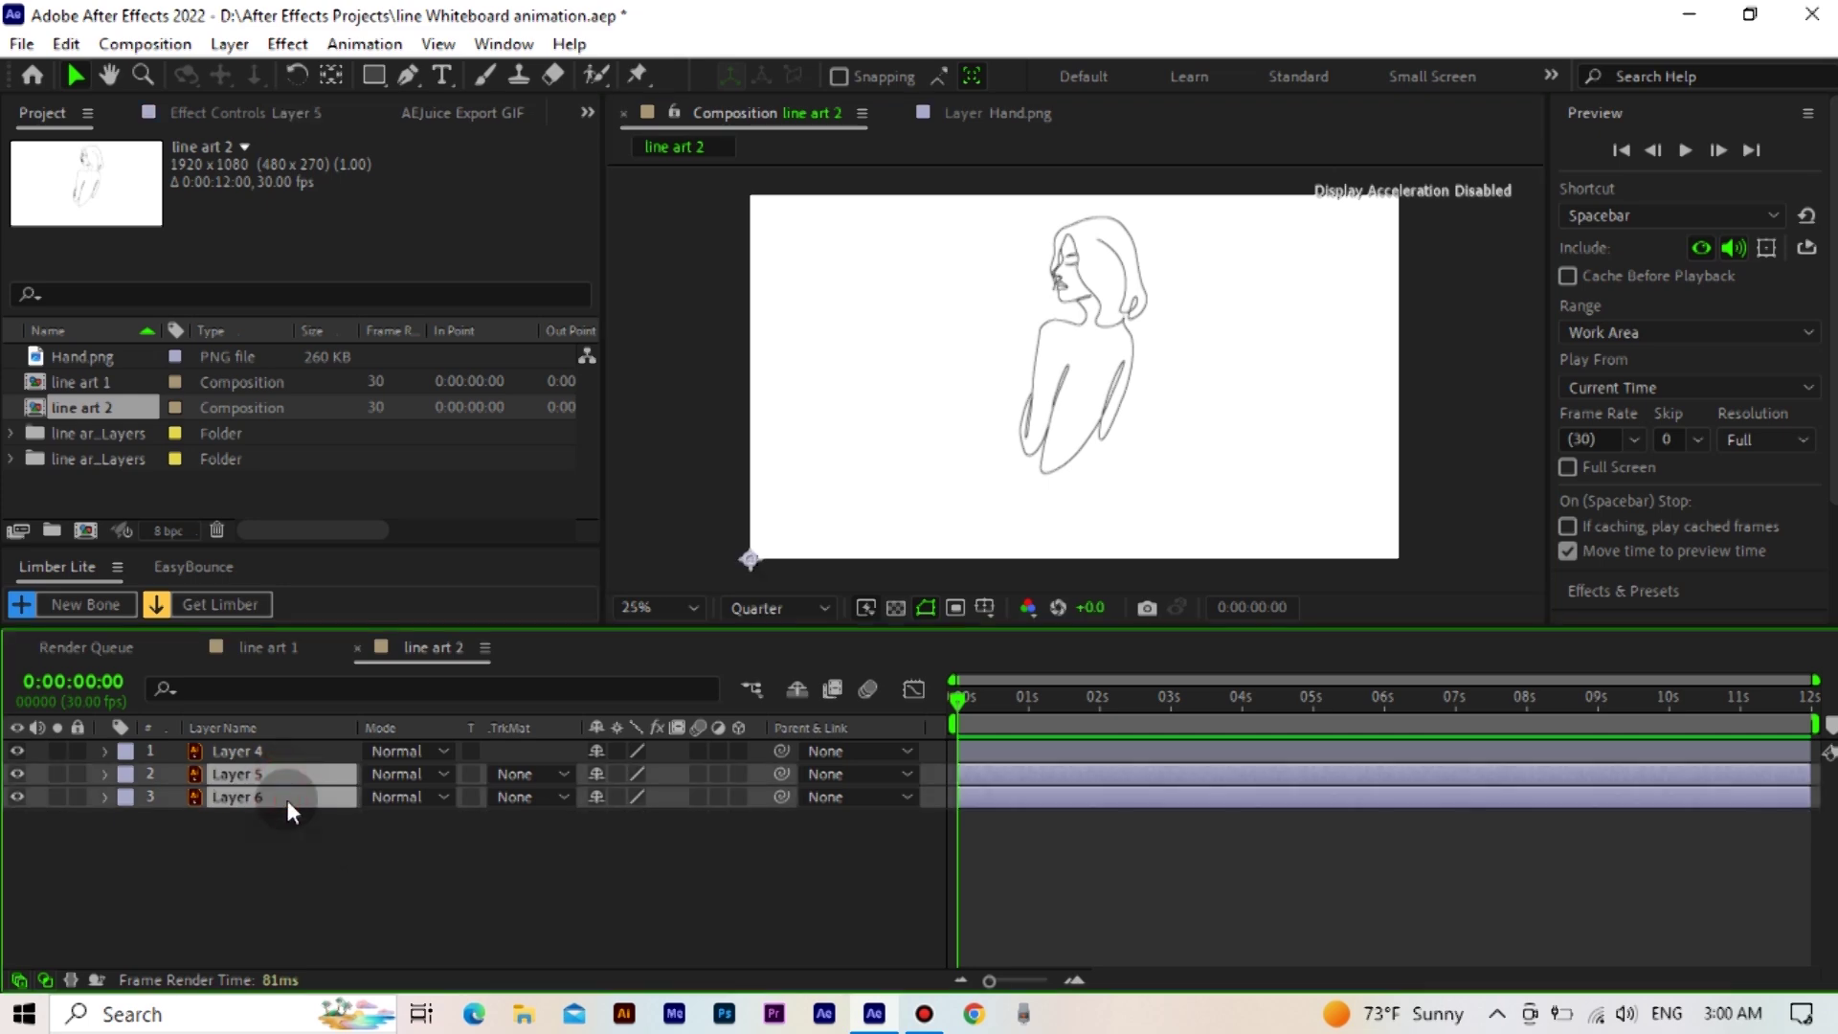
key("Delete")
Copy Layer 4 from line art 2 into the line art 1 composition
left_click(293, 757)
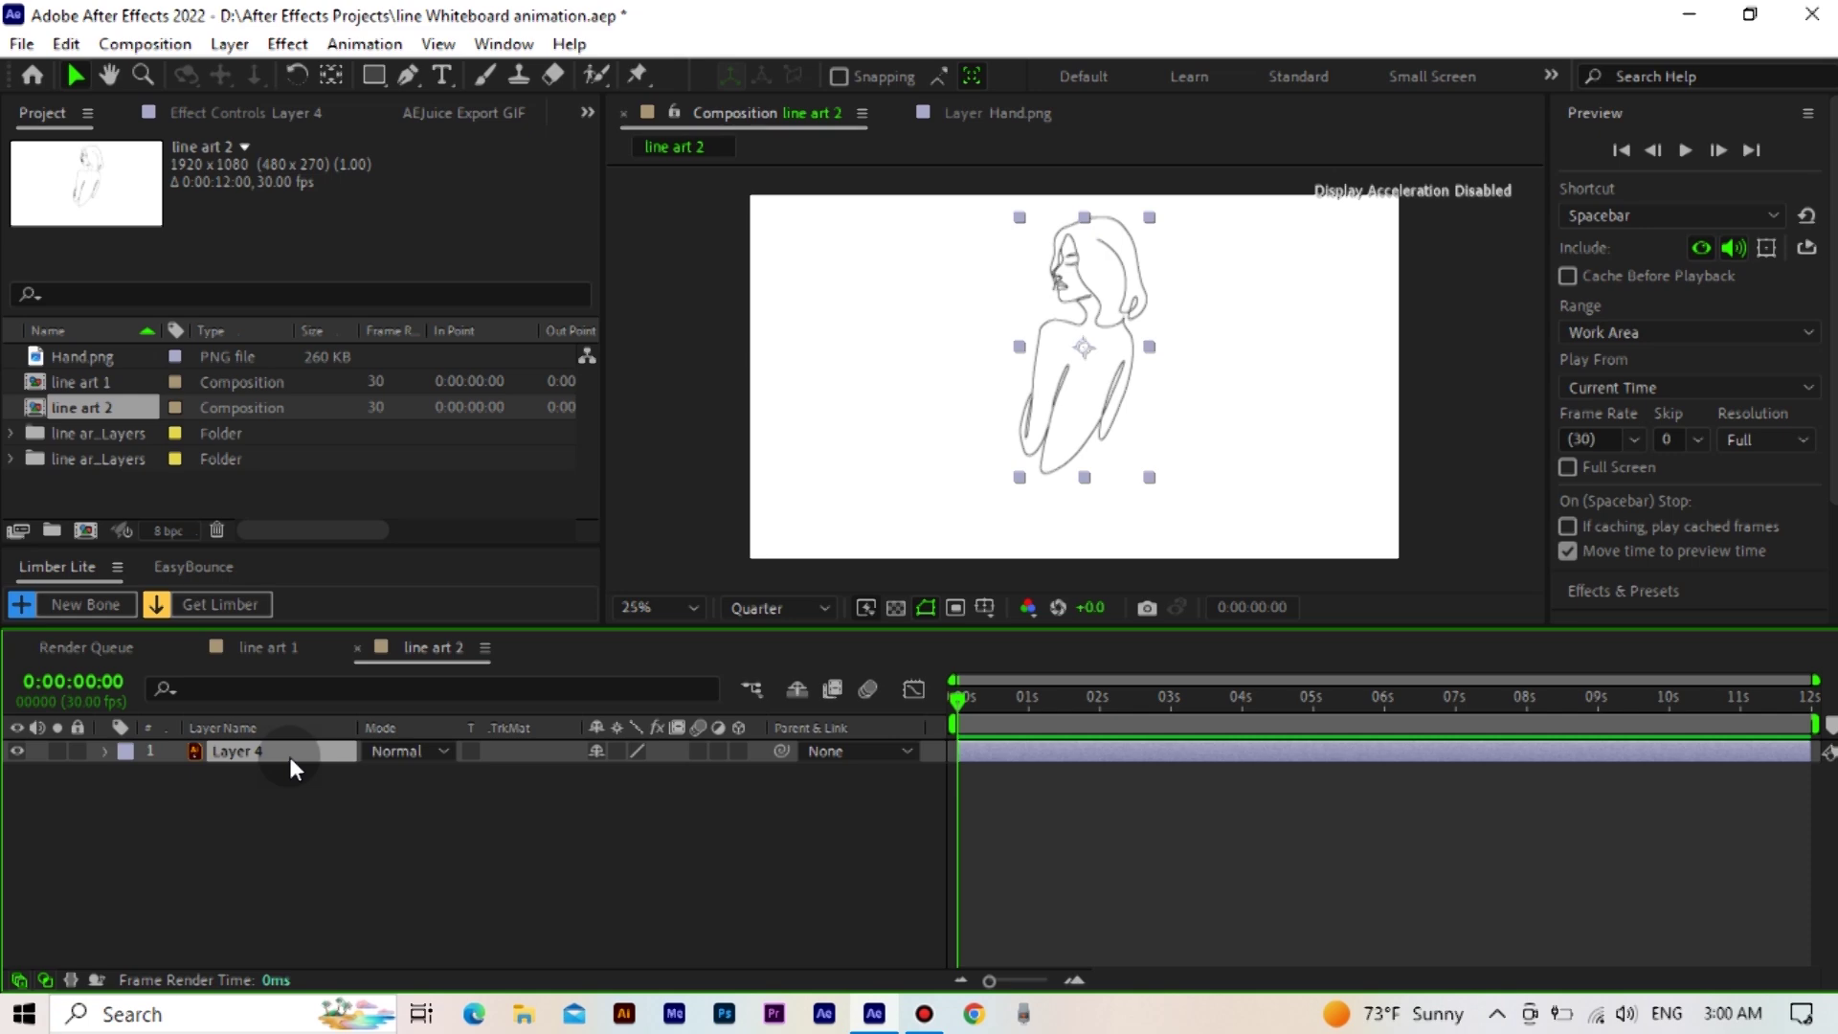
left_click(268, 648)
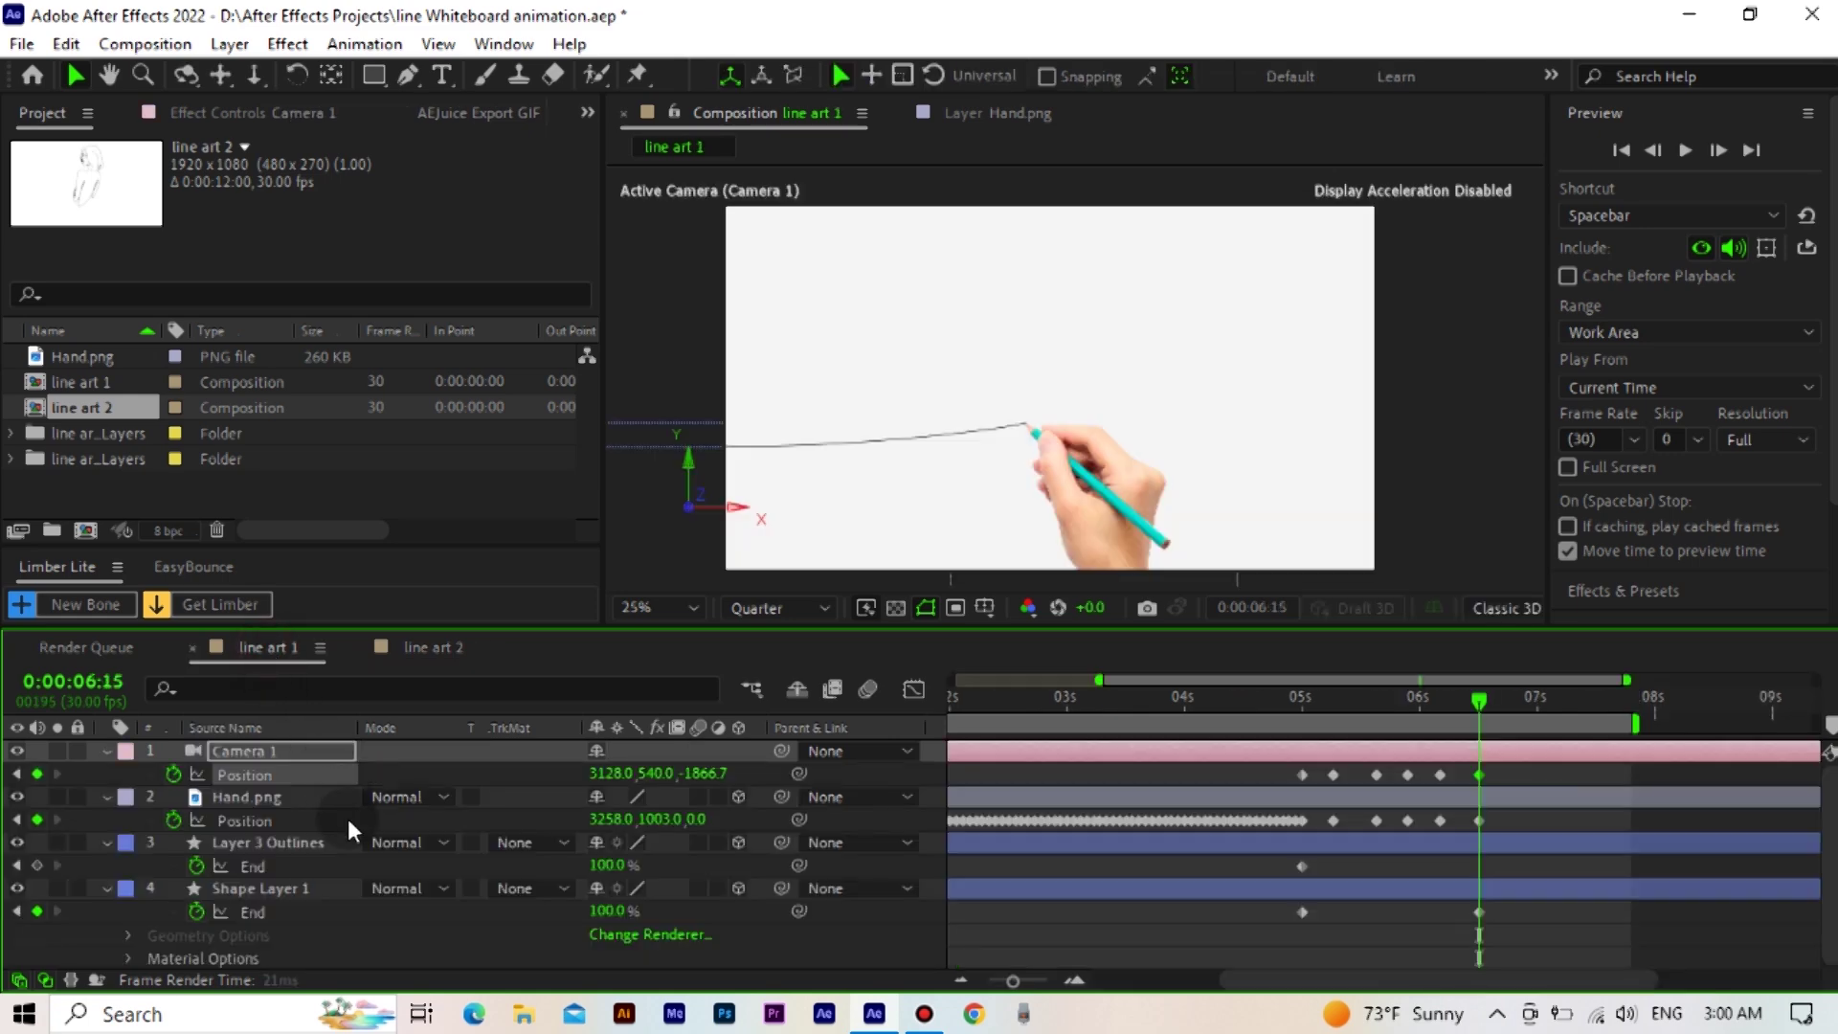
key("ctrl+v")
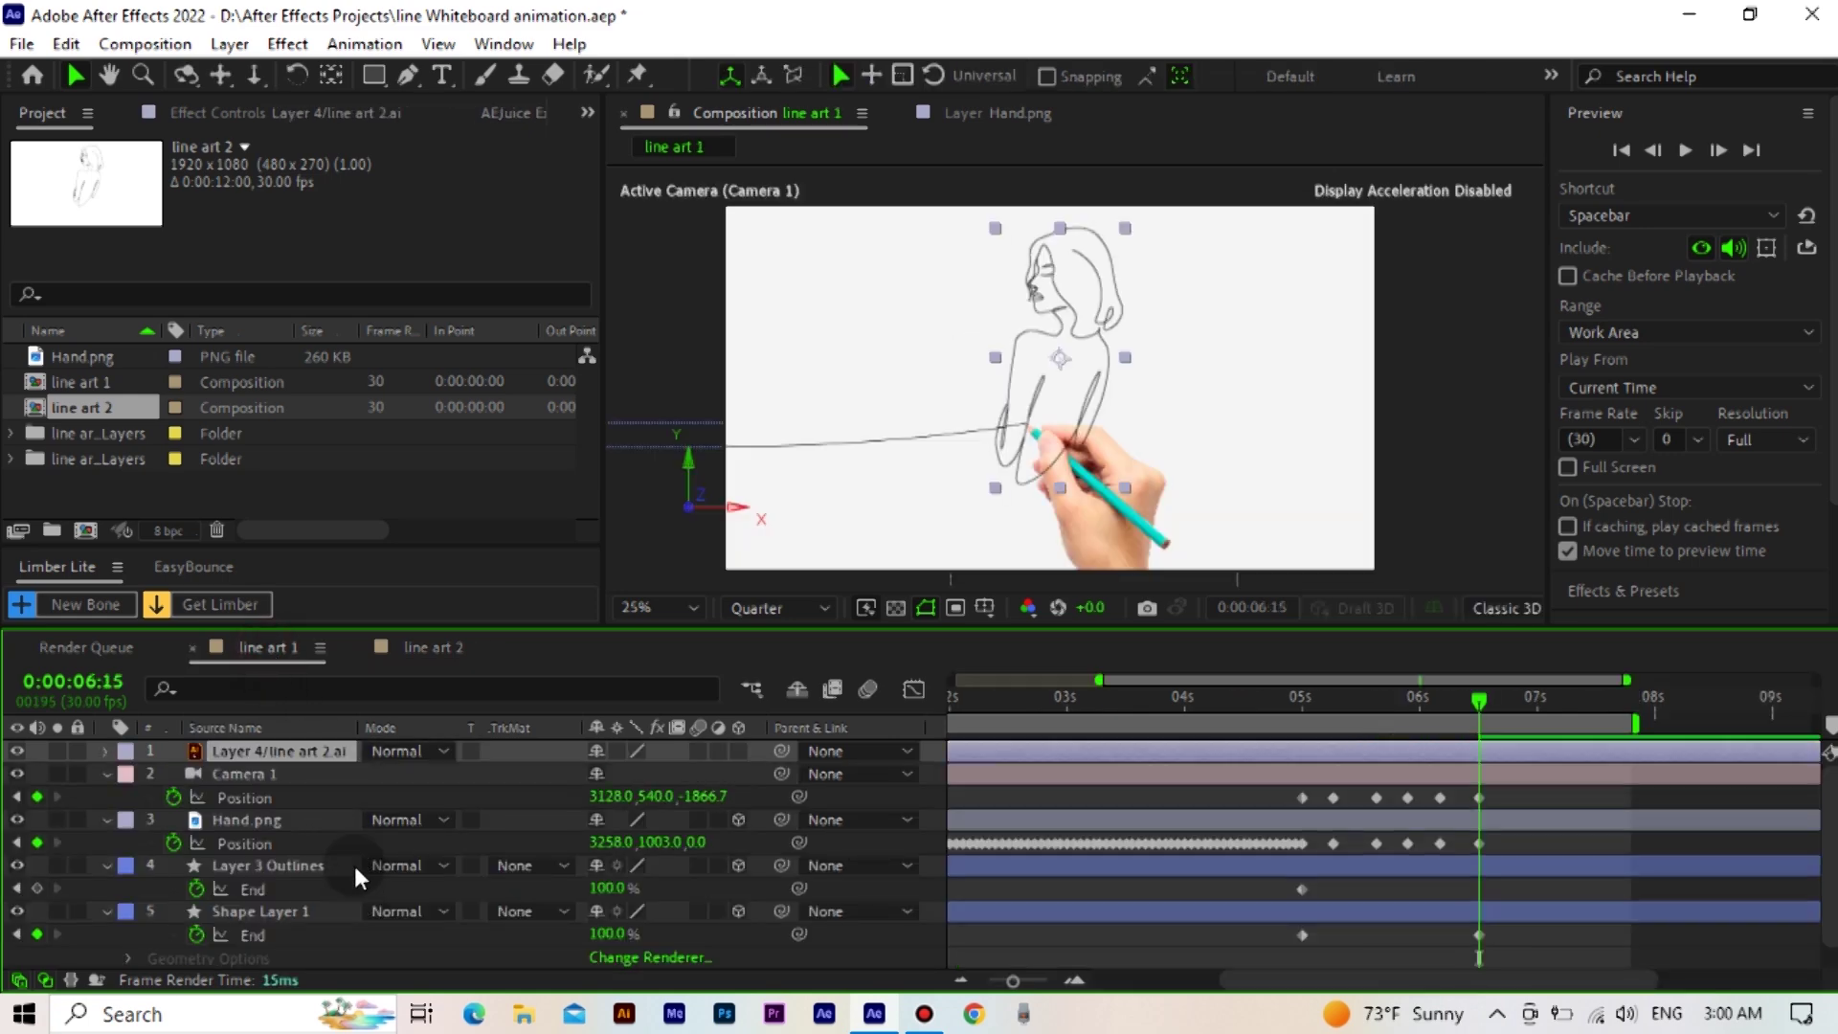
Create shapes from the Layer 4/line art 2.ai vector layer and delete the original Illustrator layer
right_click(273, 751)
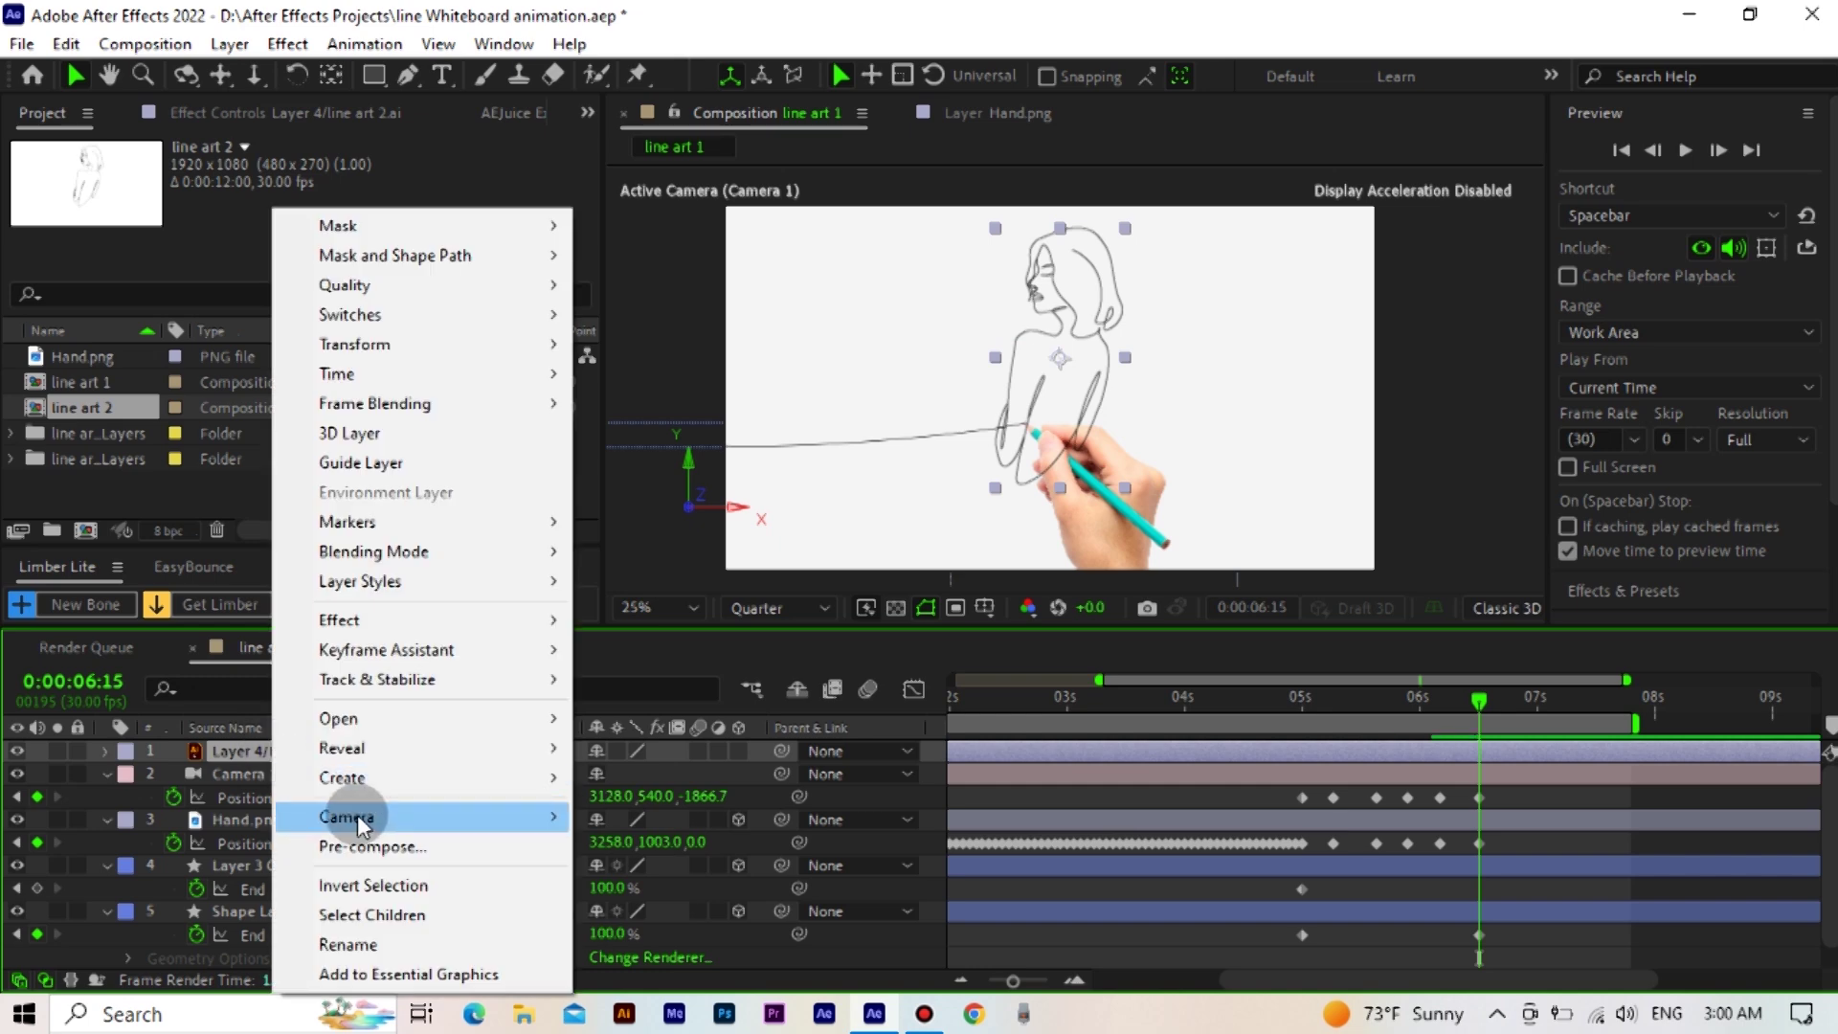
mouse_move(402, 802)
left_click(632, 862)
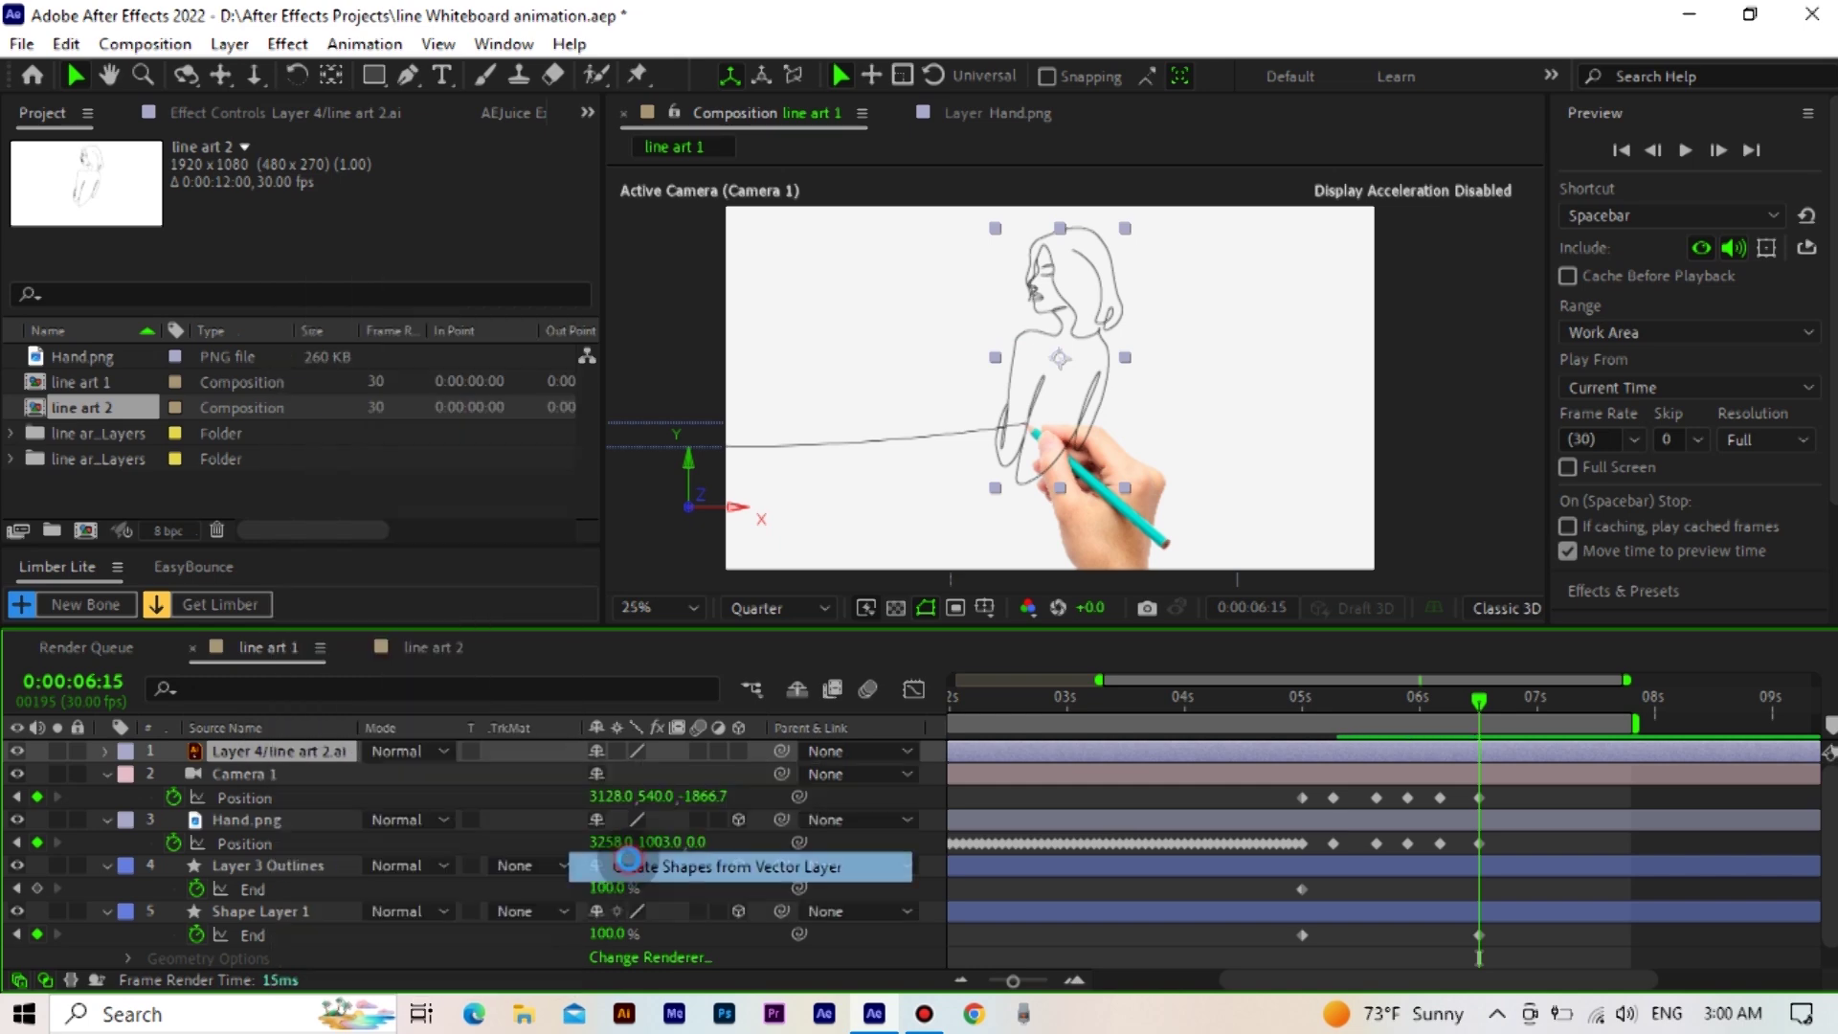
left_click(313, 771)
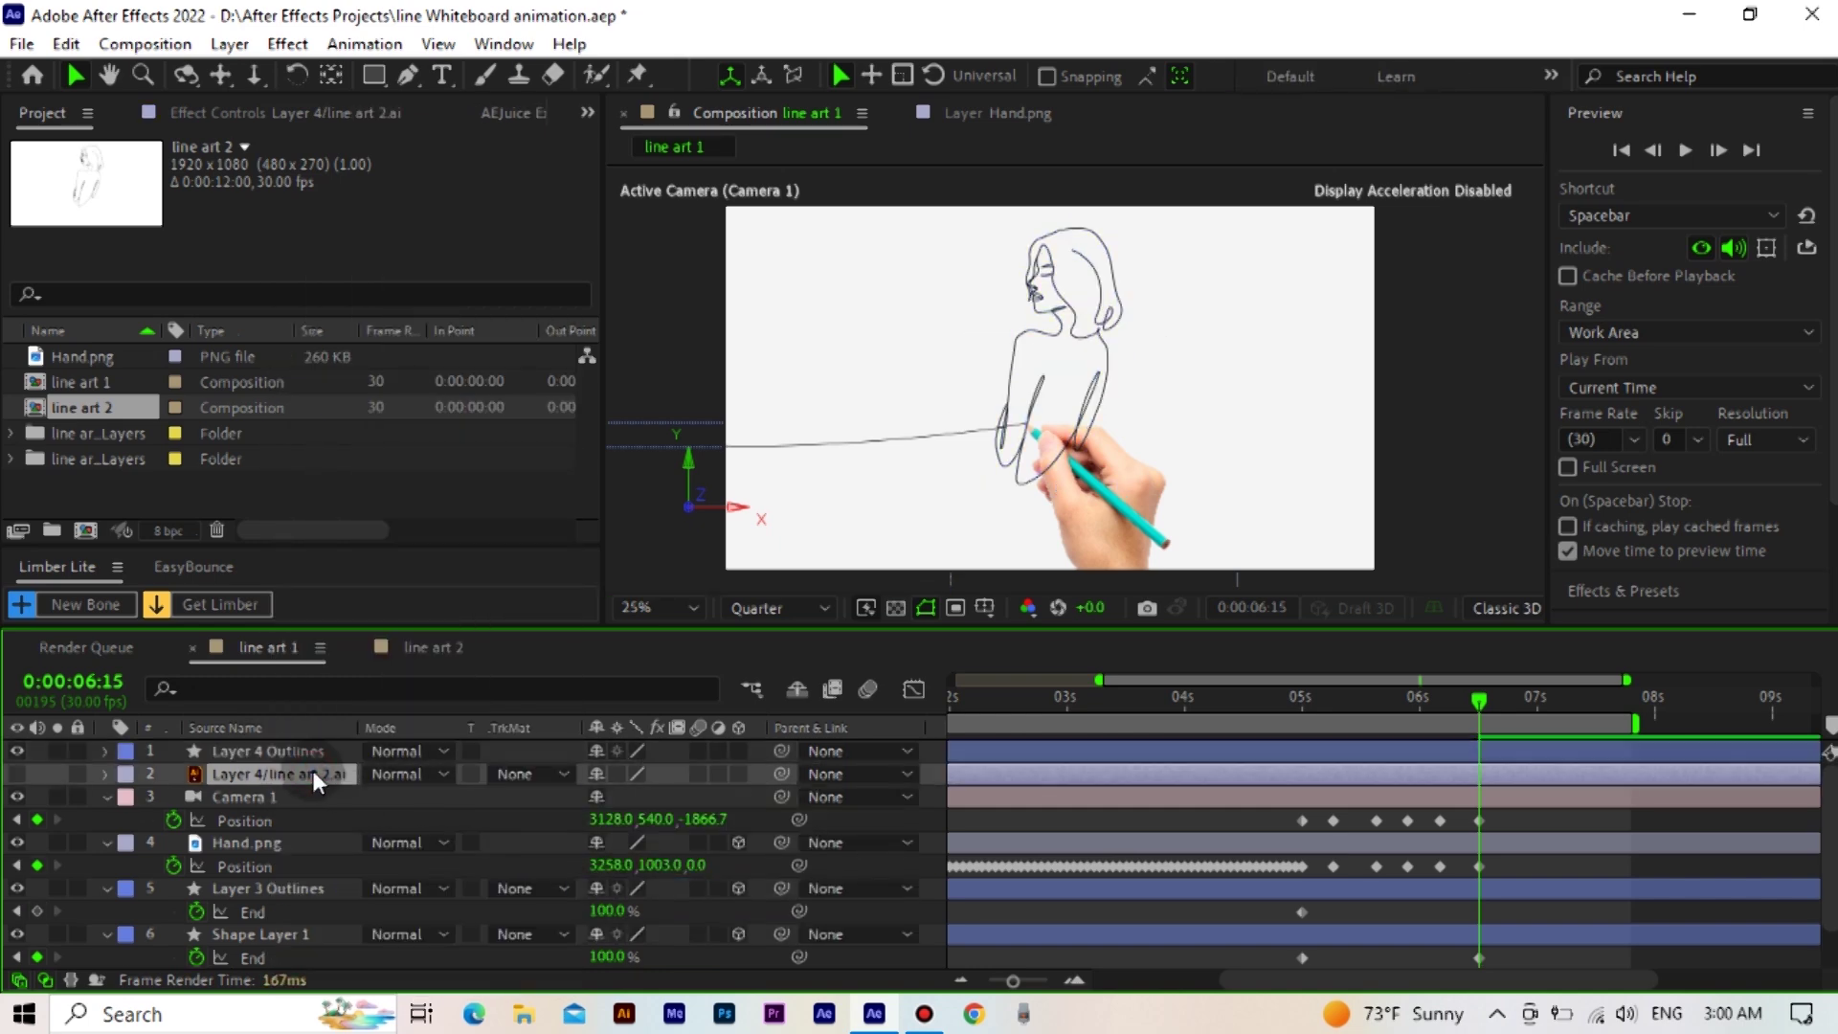
key("Delete")
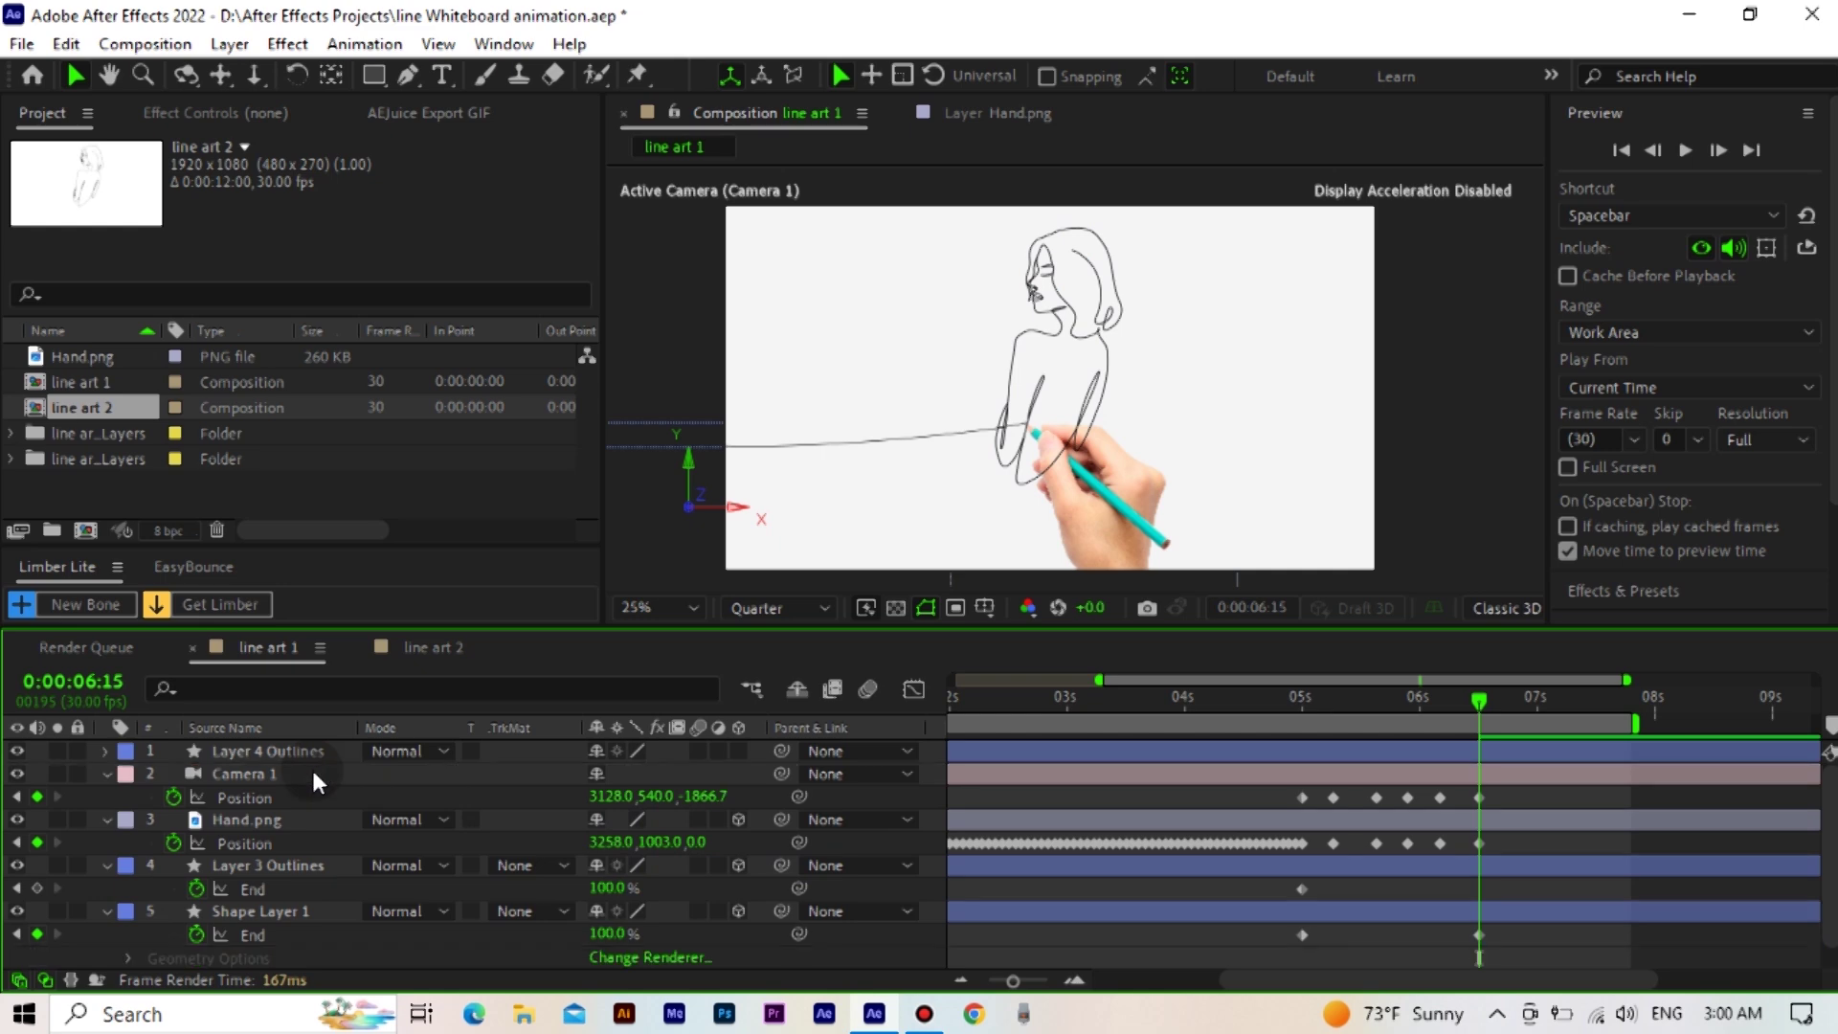
Add Trim Paths to Layer 4 Outlines and extend the work area to just past 9 seconds
left_click(287, 748)
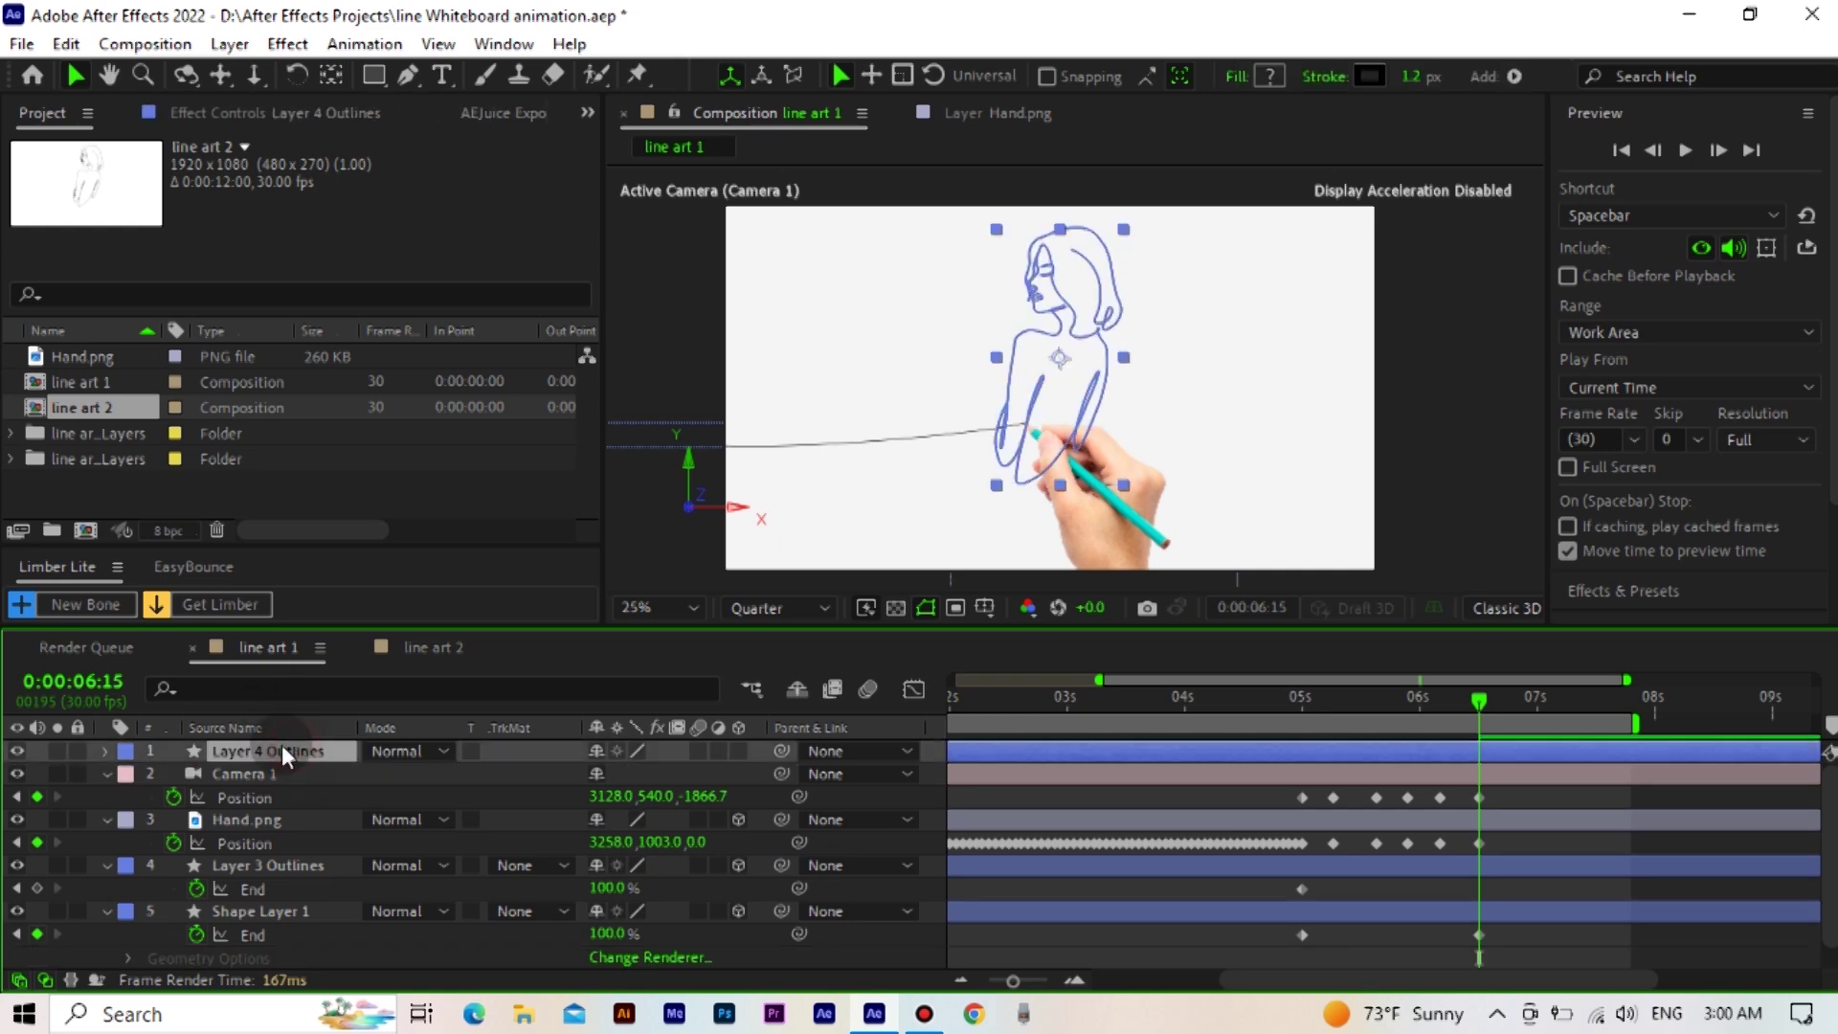
left_click(105, 751)
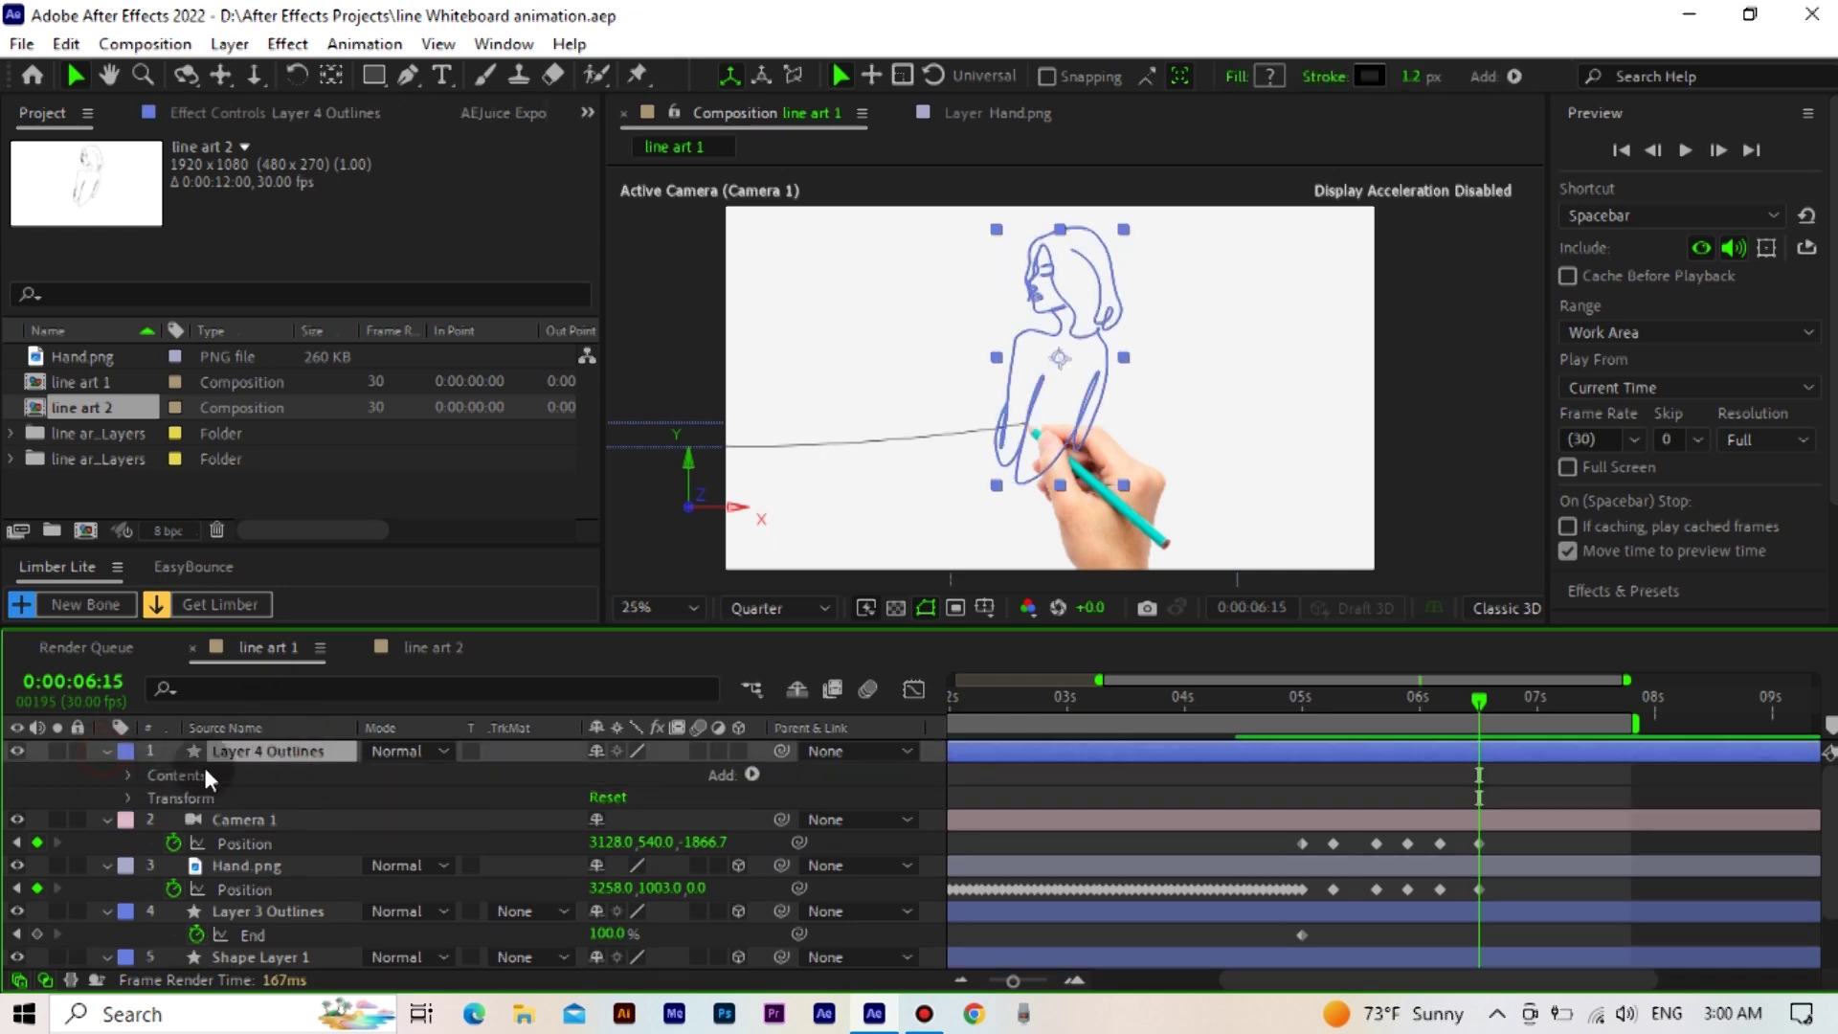
left_click(751, 775)
left_click(832, 628)
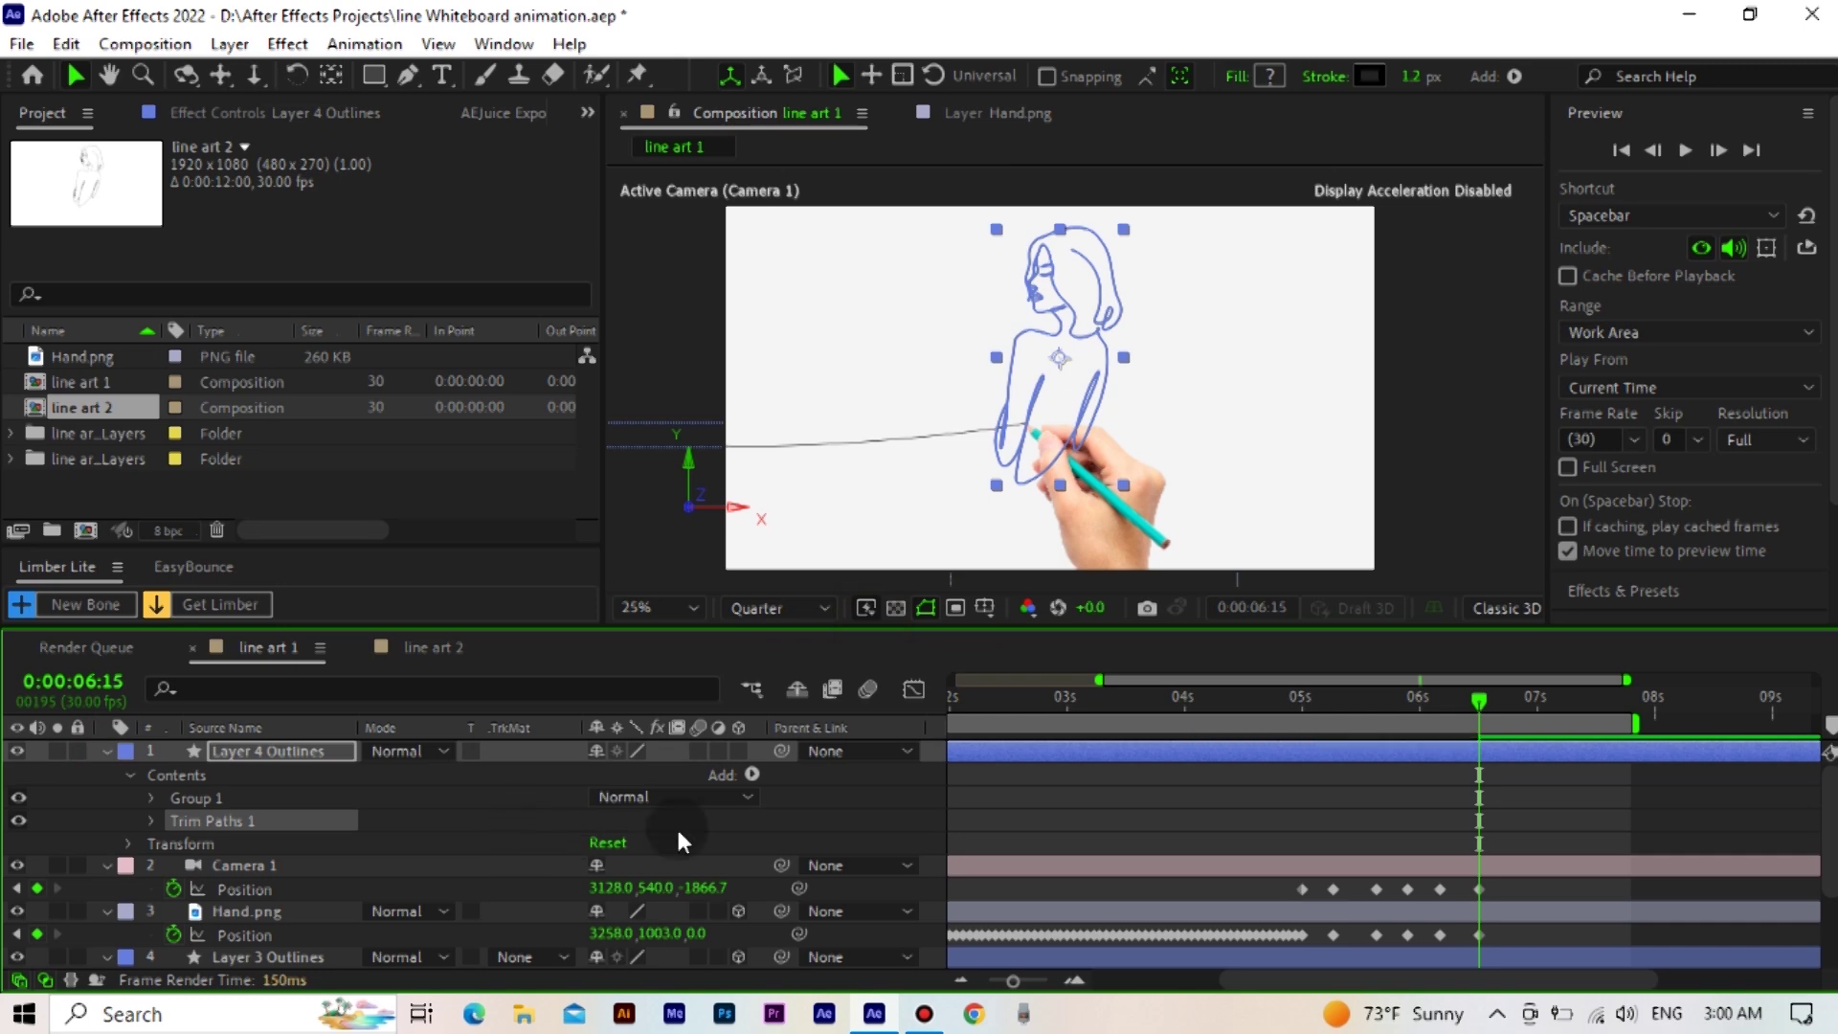
mouse_move(1318, 679)
left_mouse_down()
mouse_move(1422, 680)
mouse_move(1616, 738)
left_mouse_up()
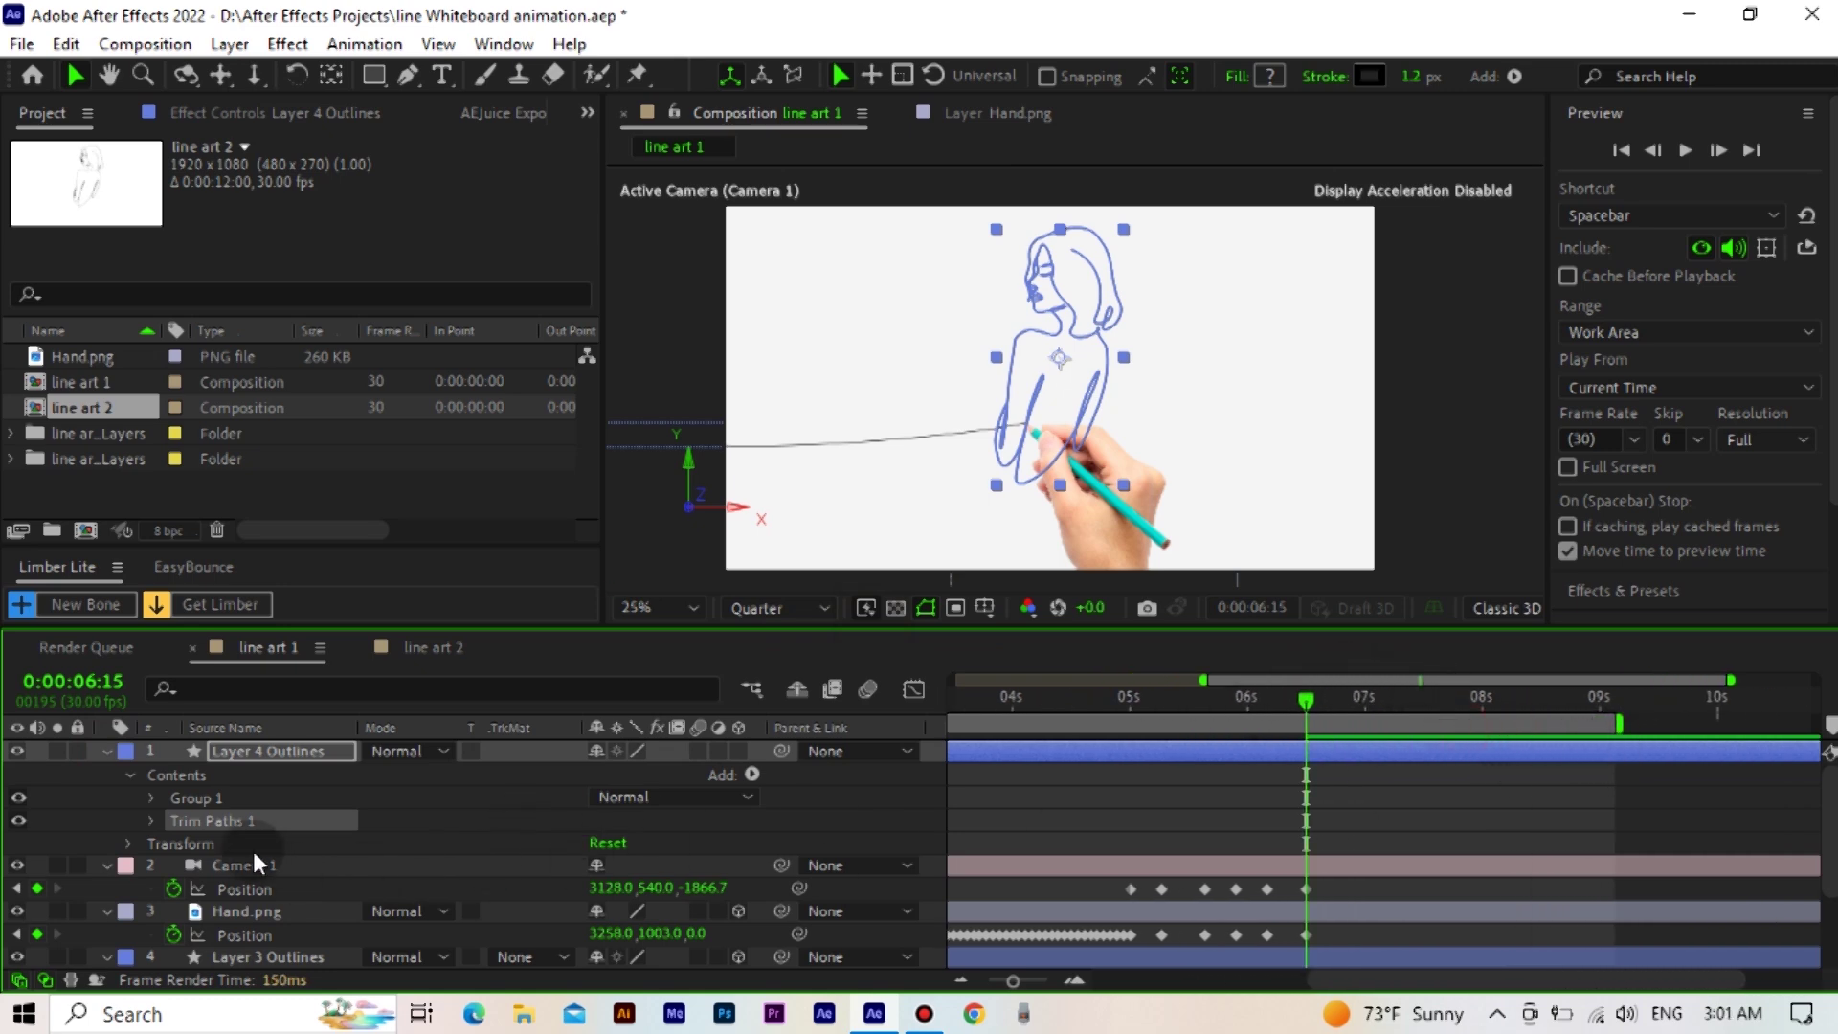
Keyframe Layer 4 Outlines' Trim Paths End at 0% at 0:00:06:15 and 100% at 0:00:09:00
left_click(151, 821)
left_click(197, 865)
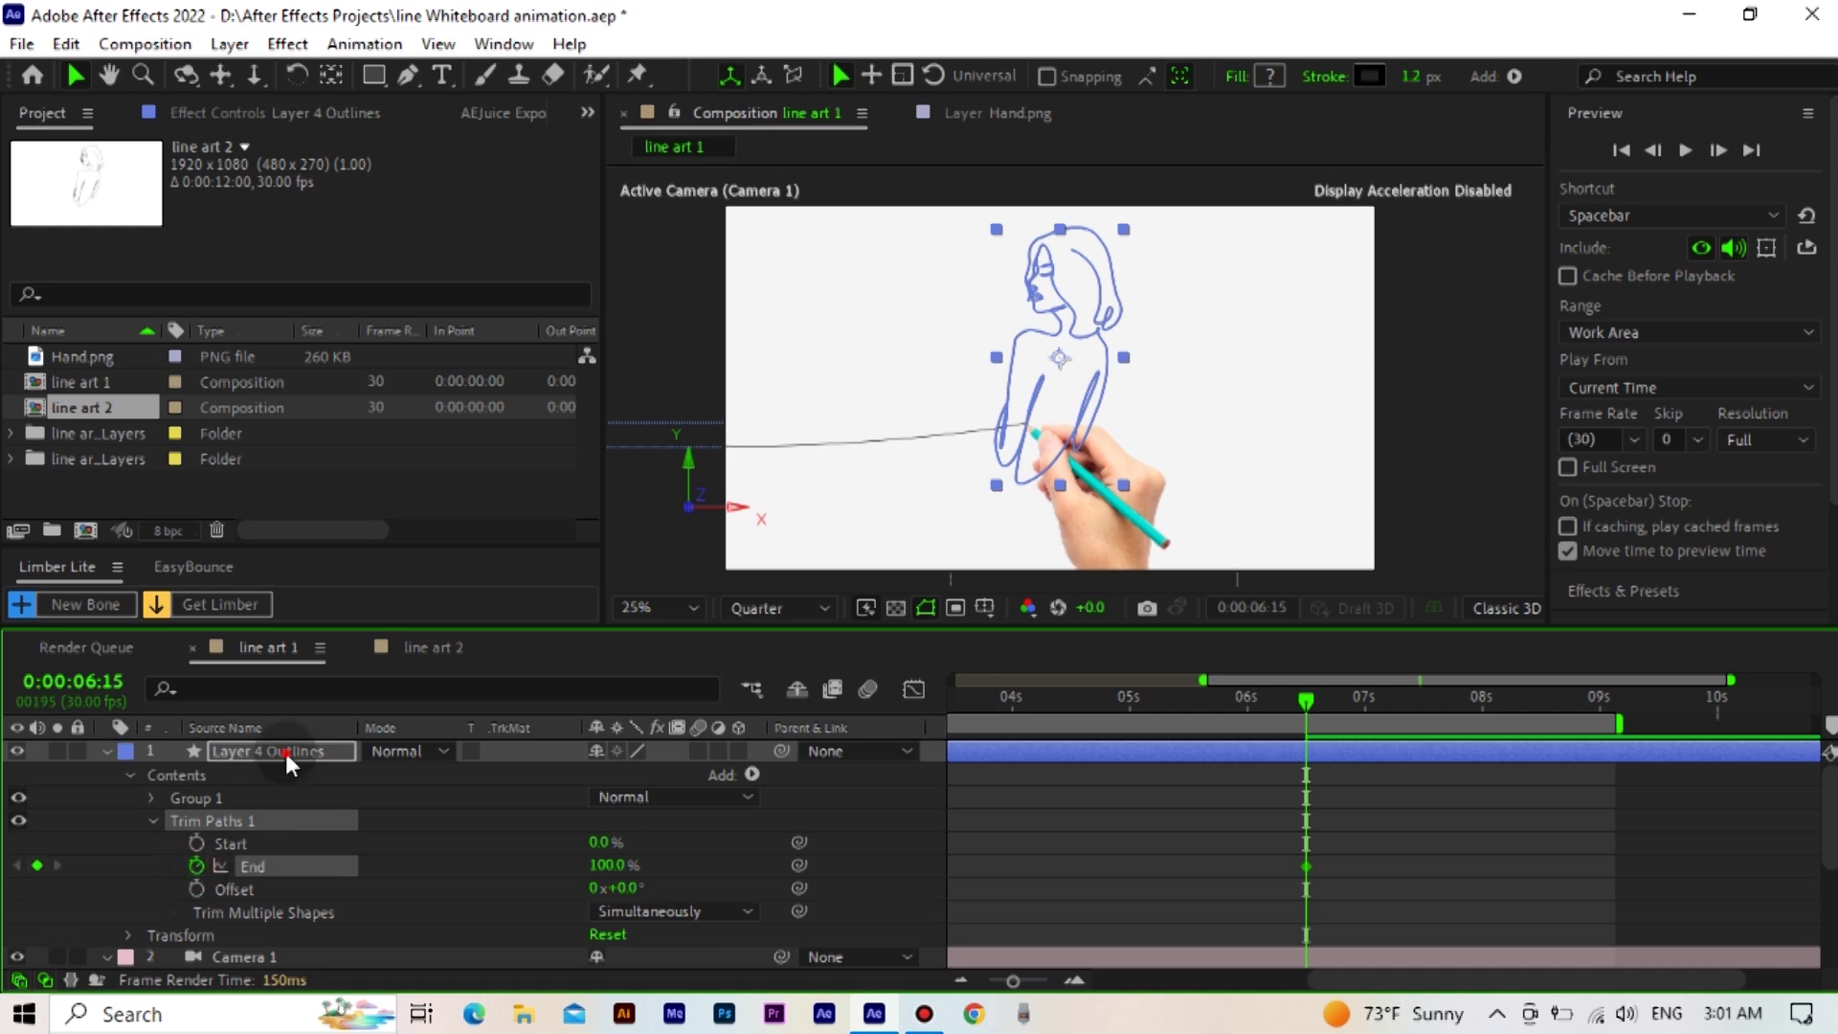
left_click(285, 752)
key("u")
key("u")
key("u")
key("u")
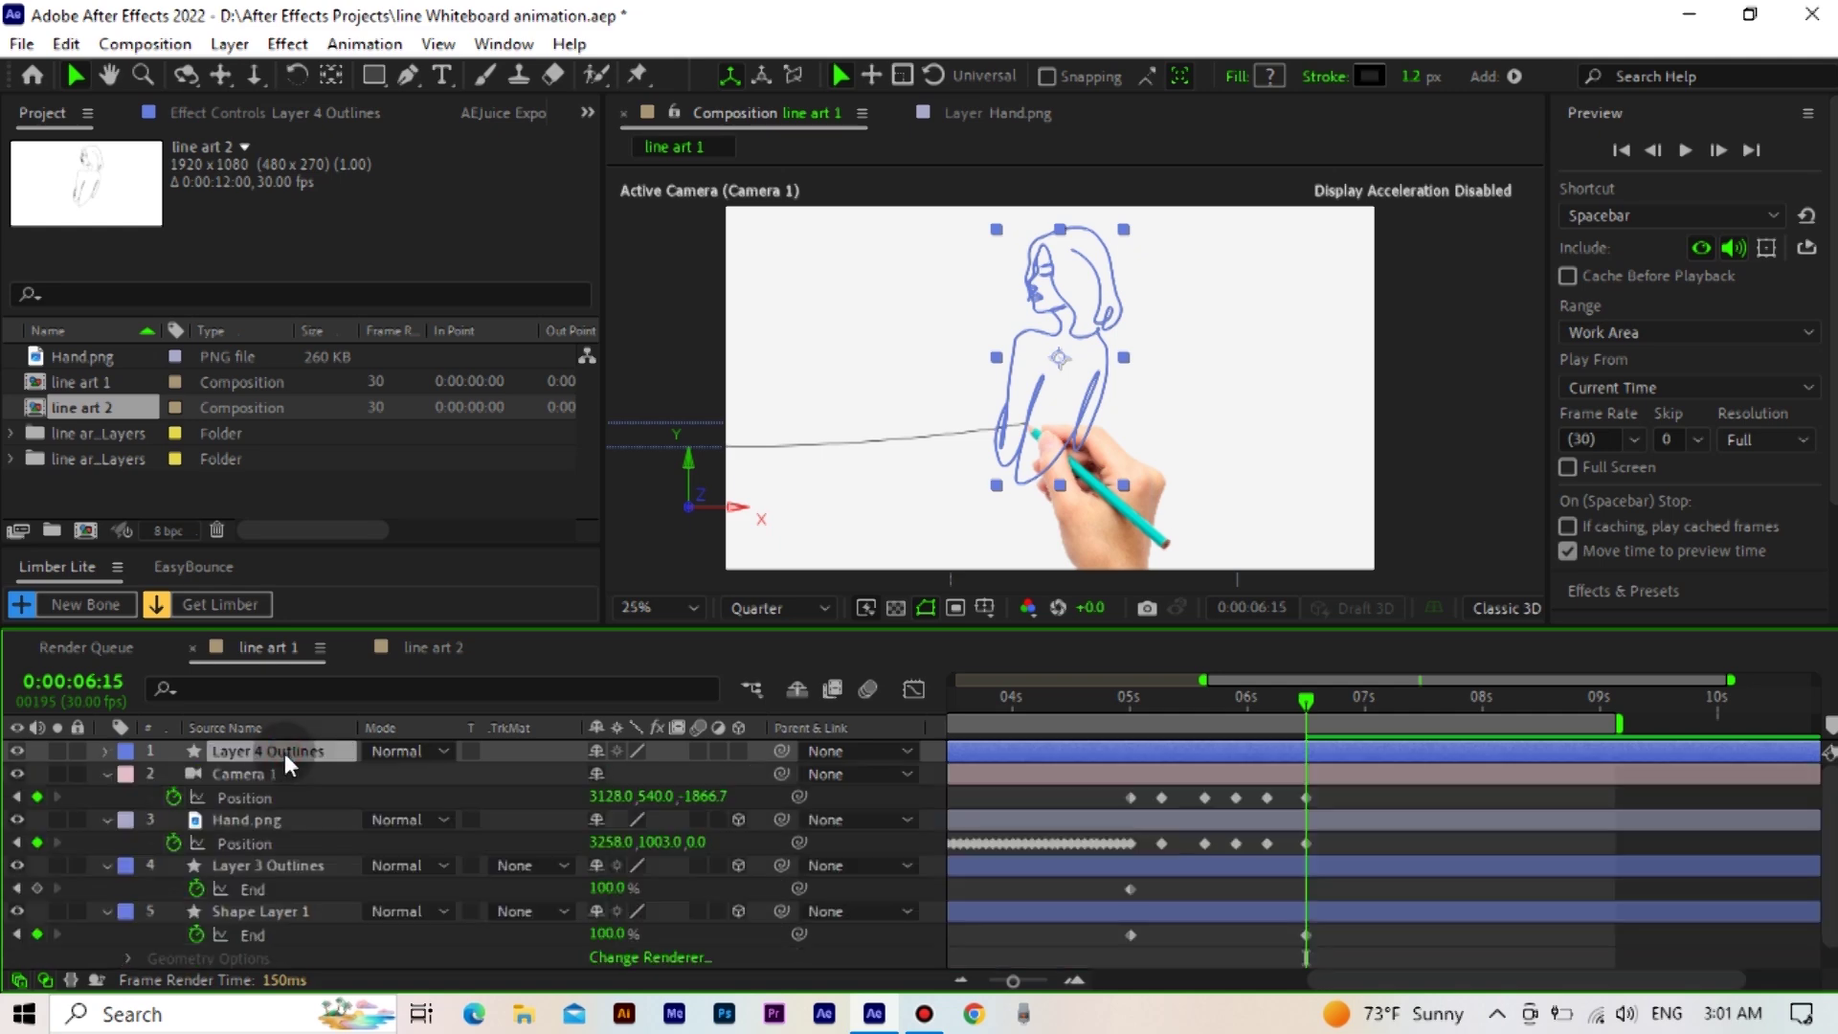
left_click_drag(602, 773, 227, 774)
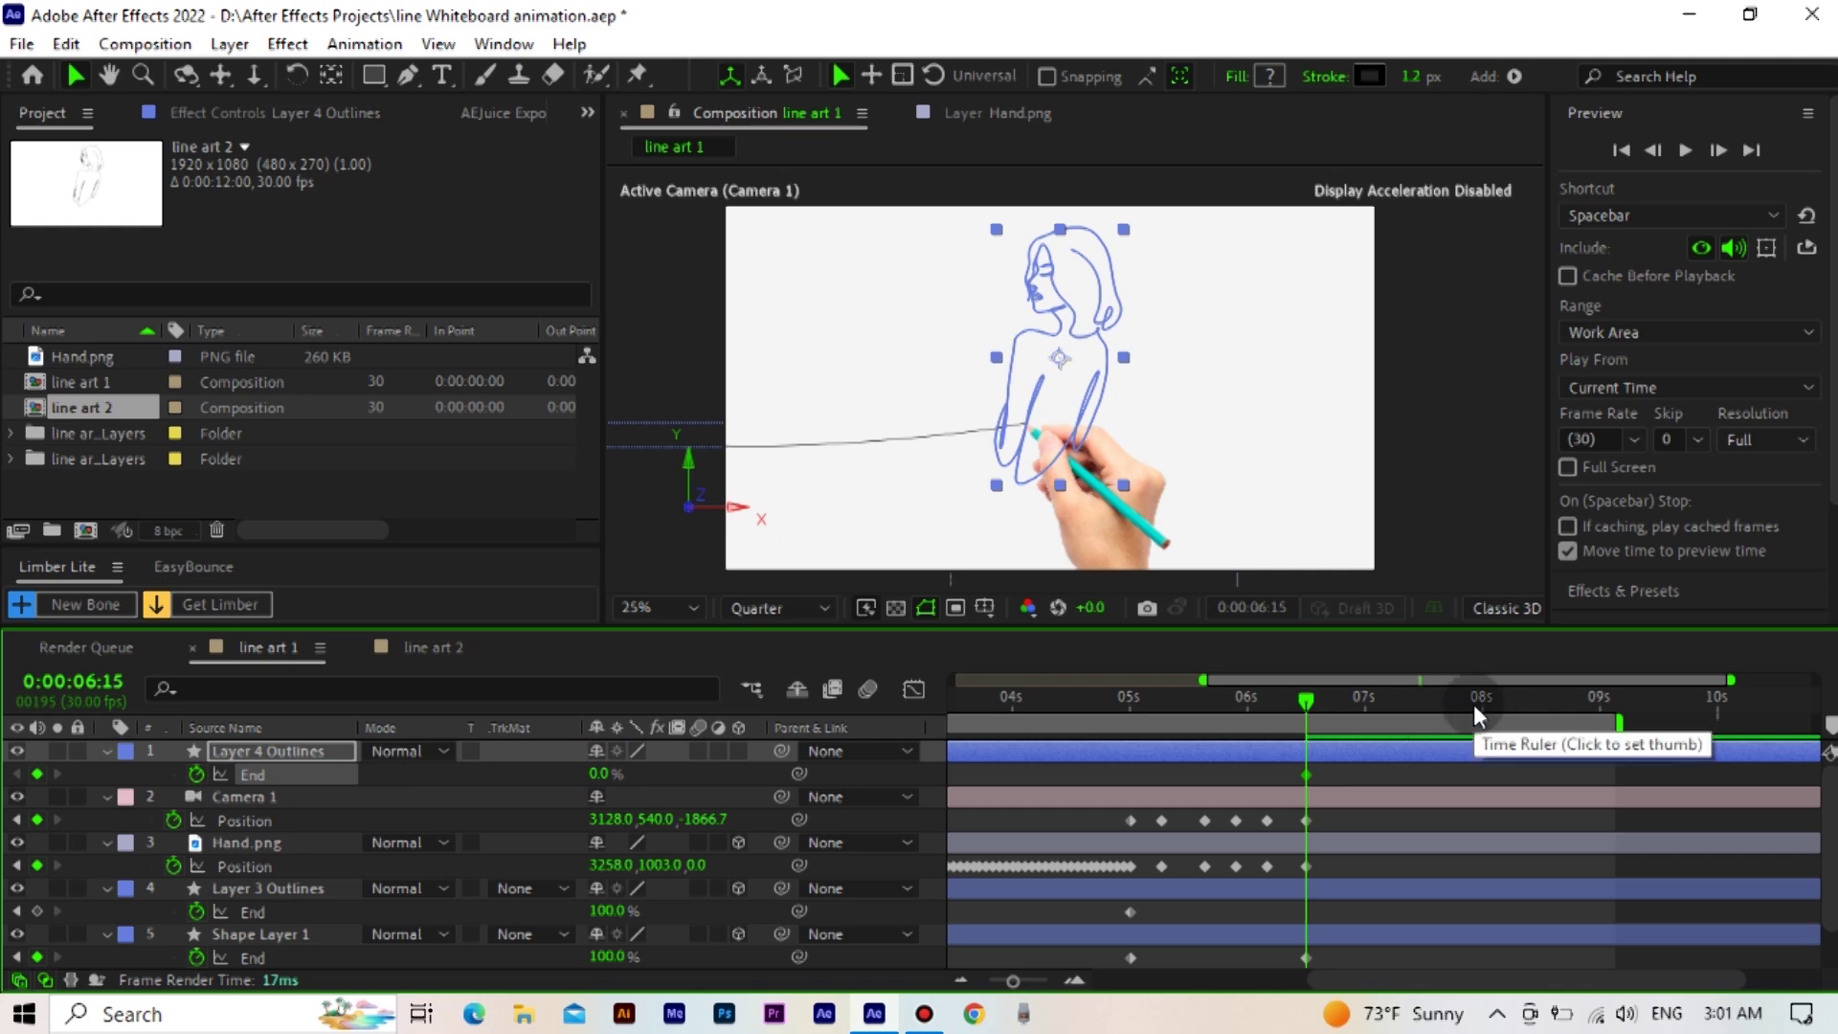
left_click(1599, 704)
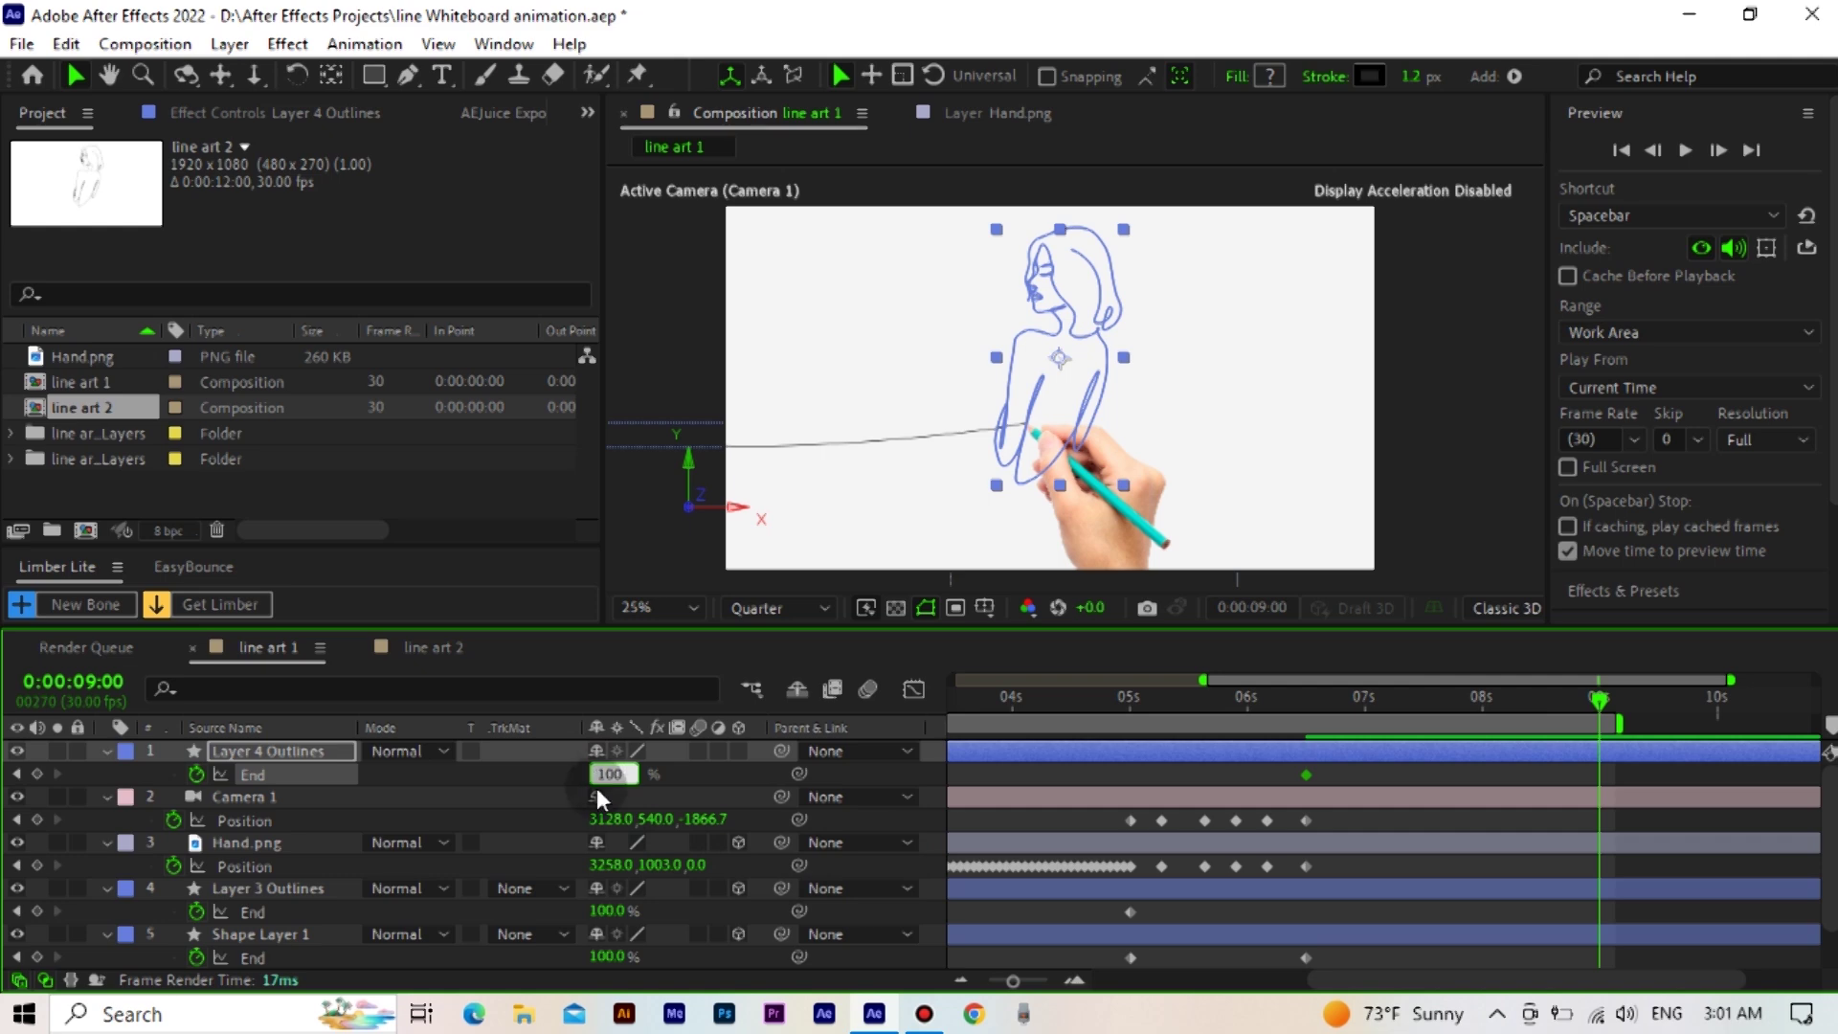
left_click(535, 773)
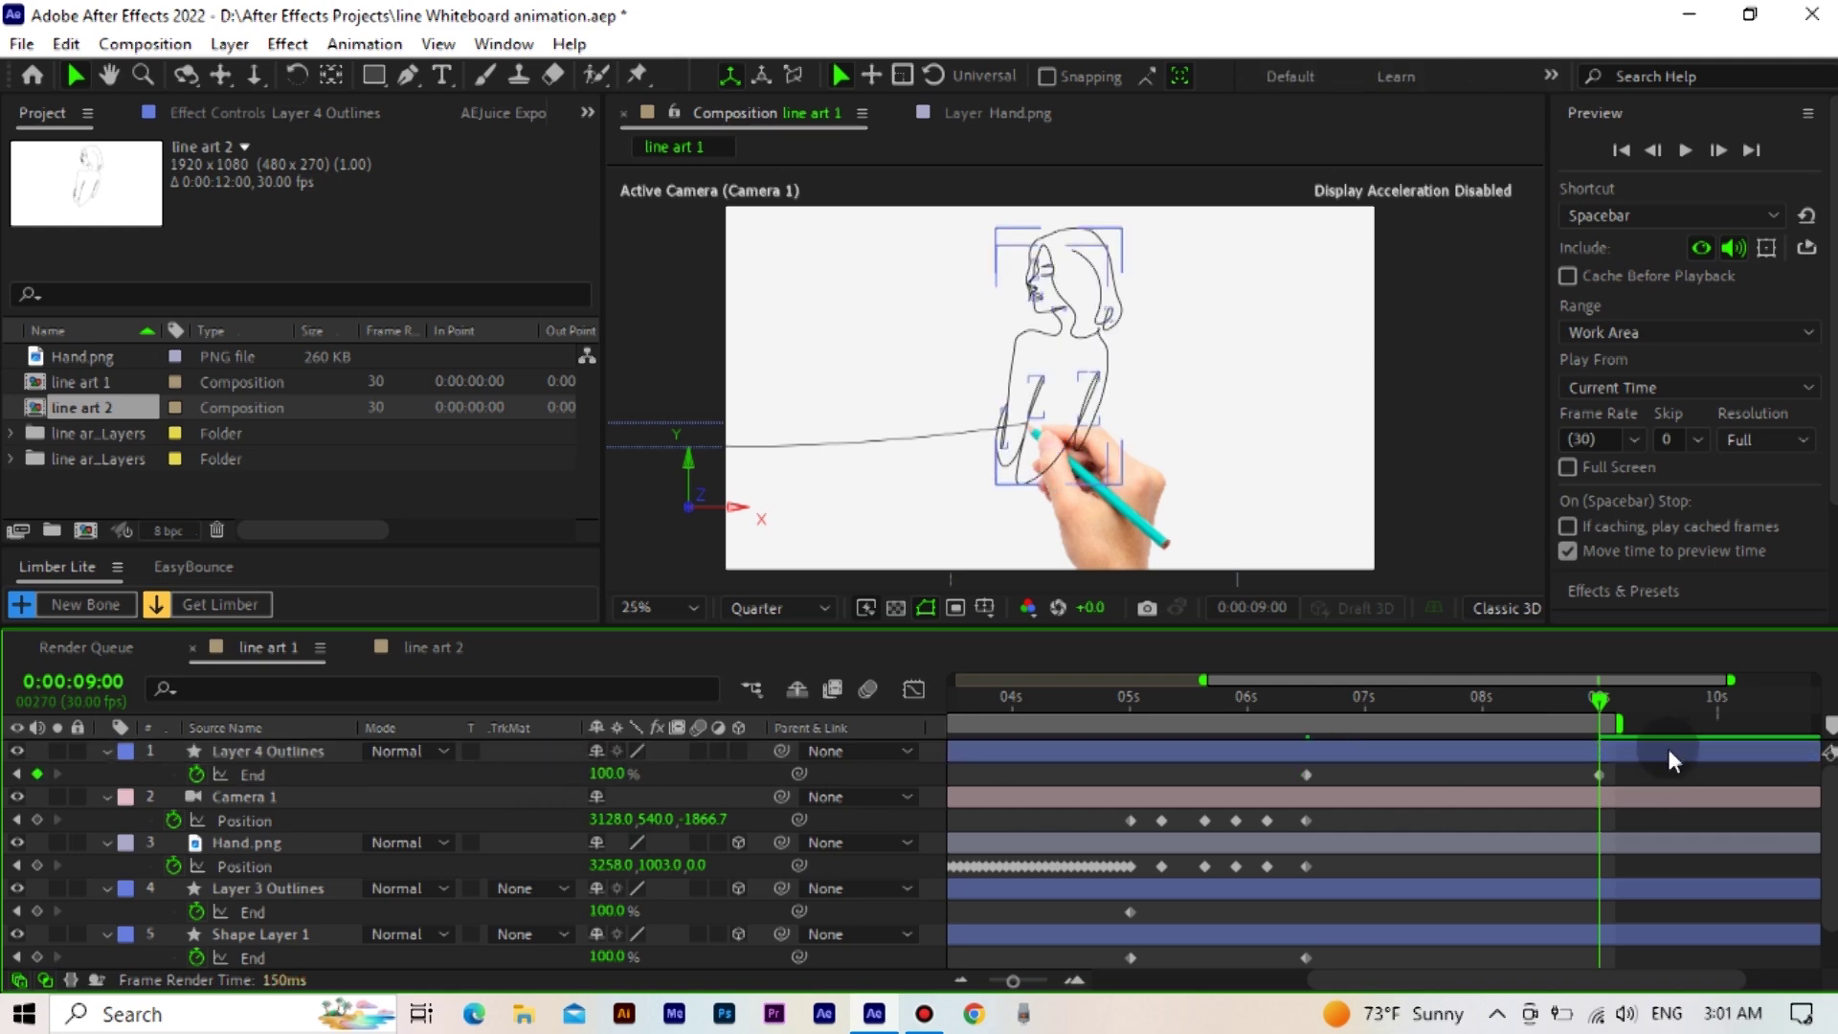
Inspect where the woman's outlines start drawing at 0:00:06:17 and set the composition's preview resolution to Third
left_click(1305, 703)
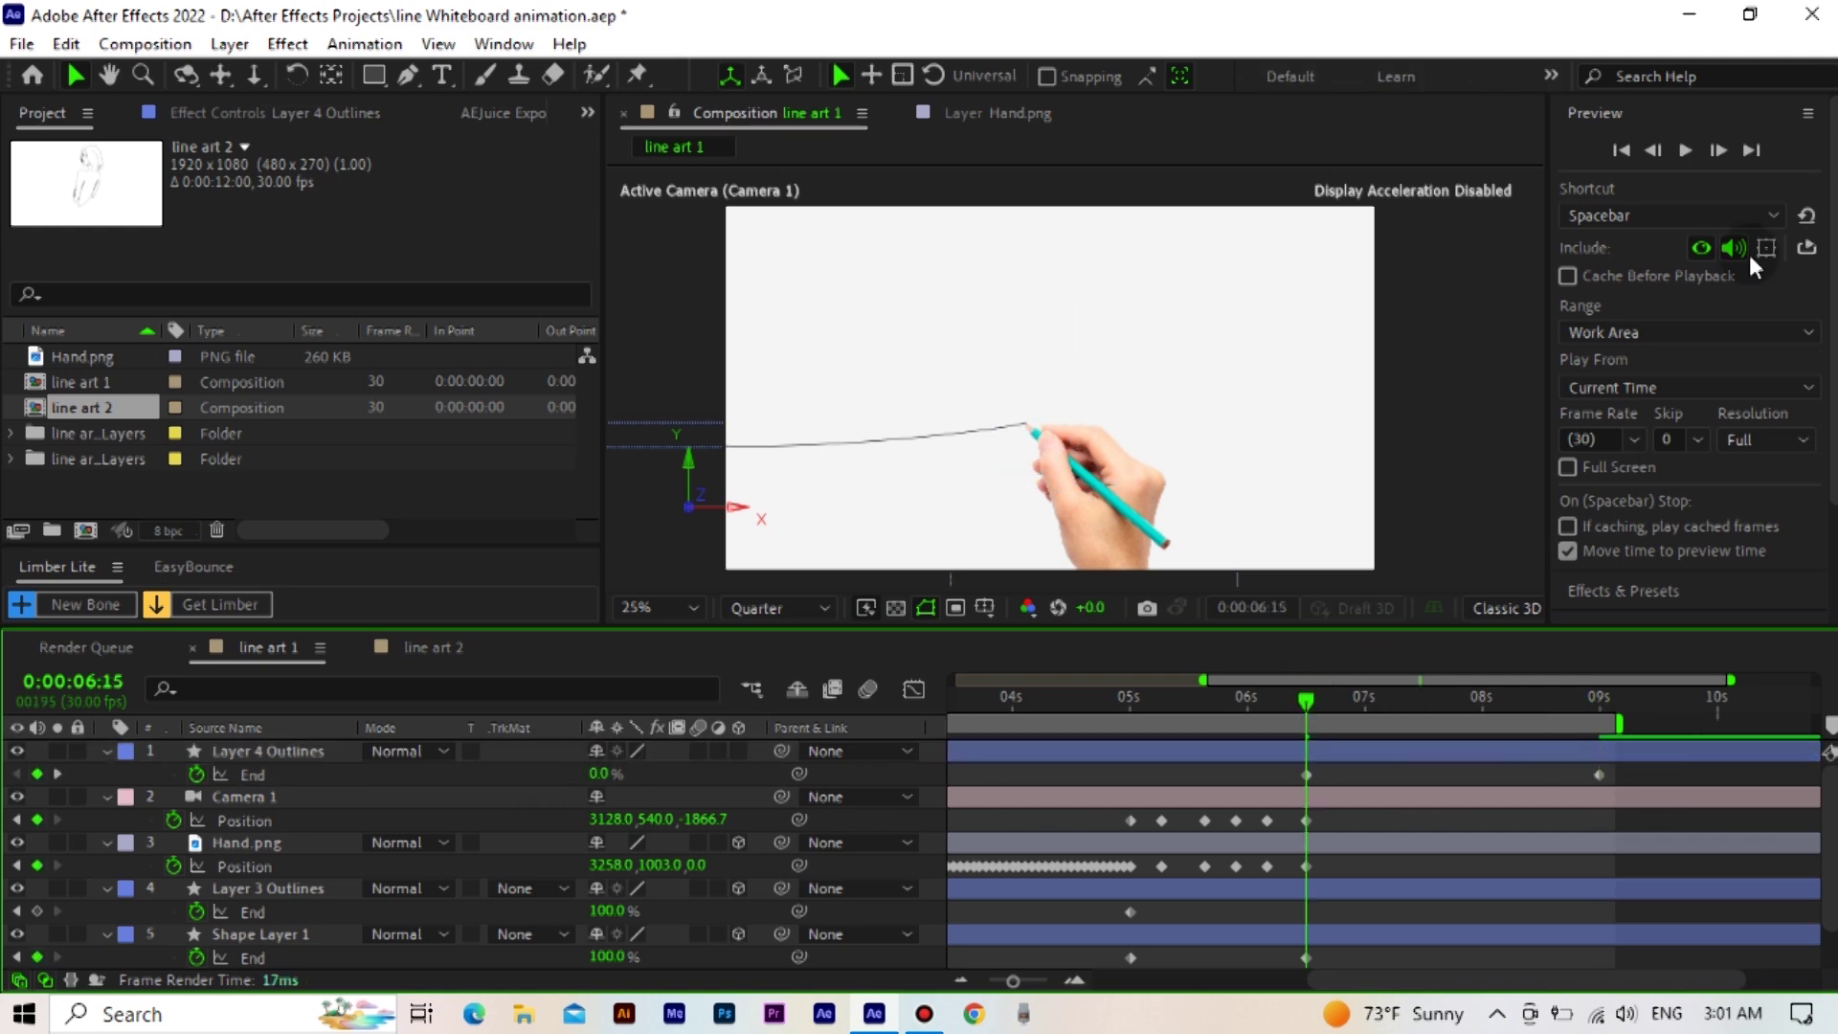
left_click(1720, 150)
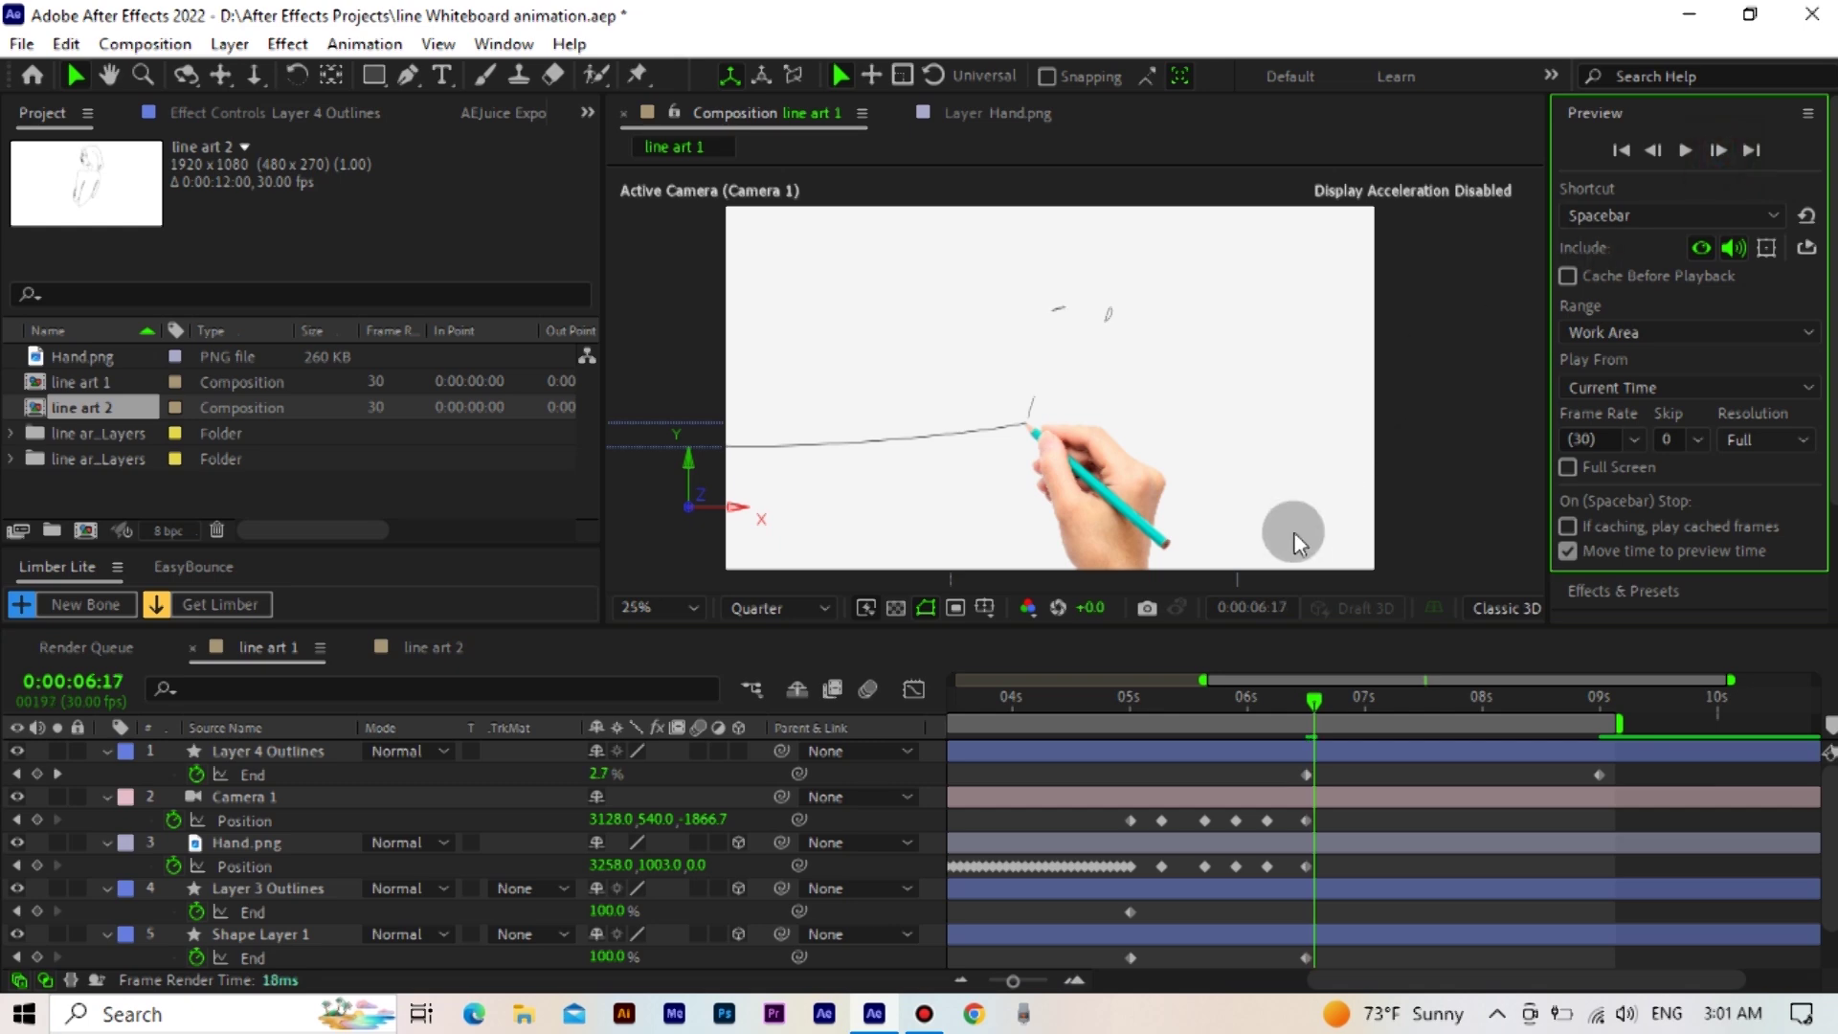
scroll(995, 507, "up", 2)
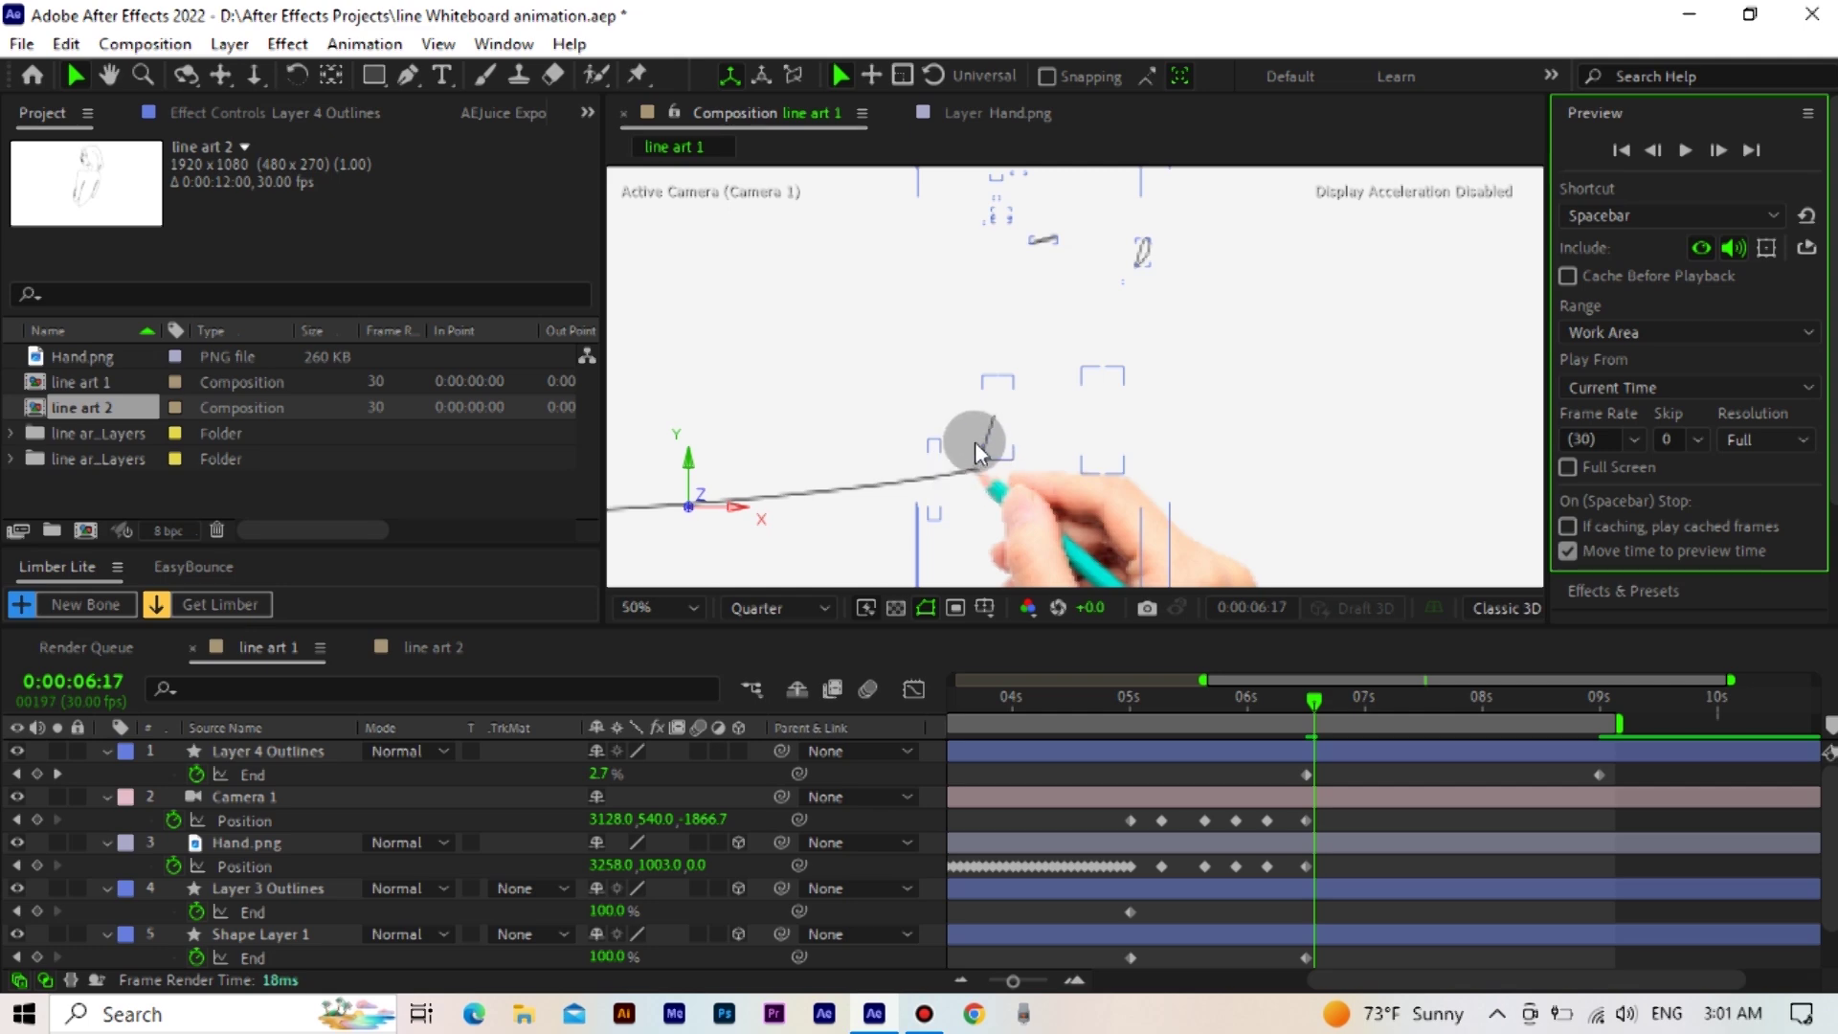
left_click(1435, 508)
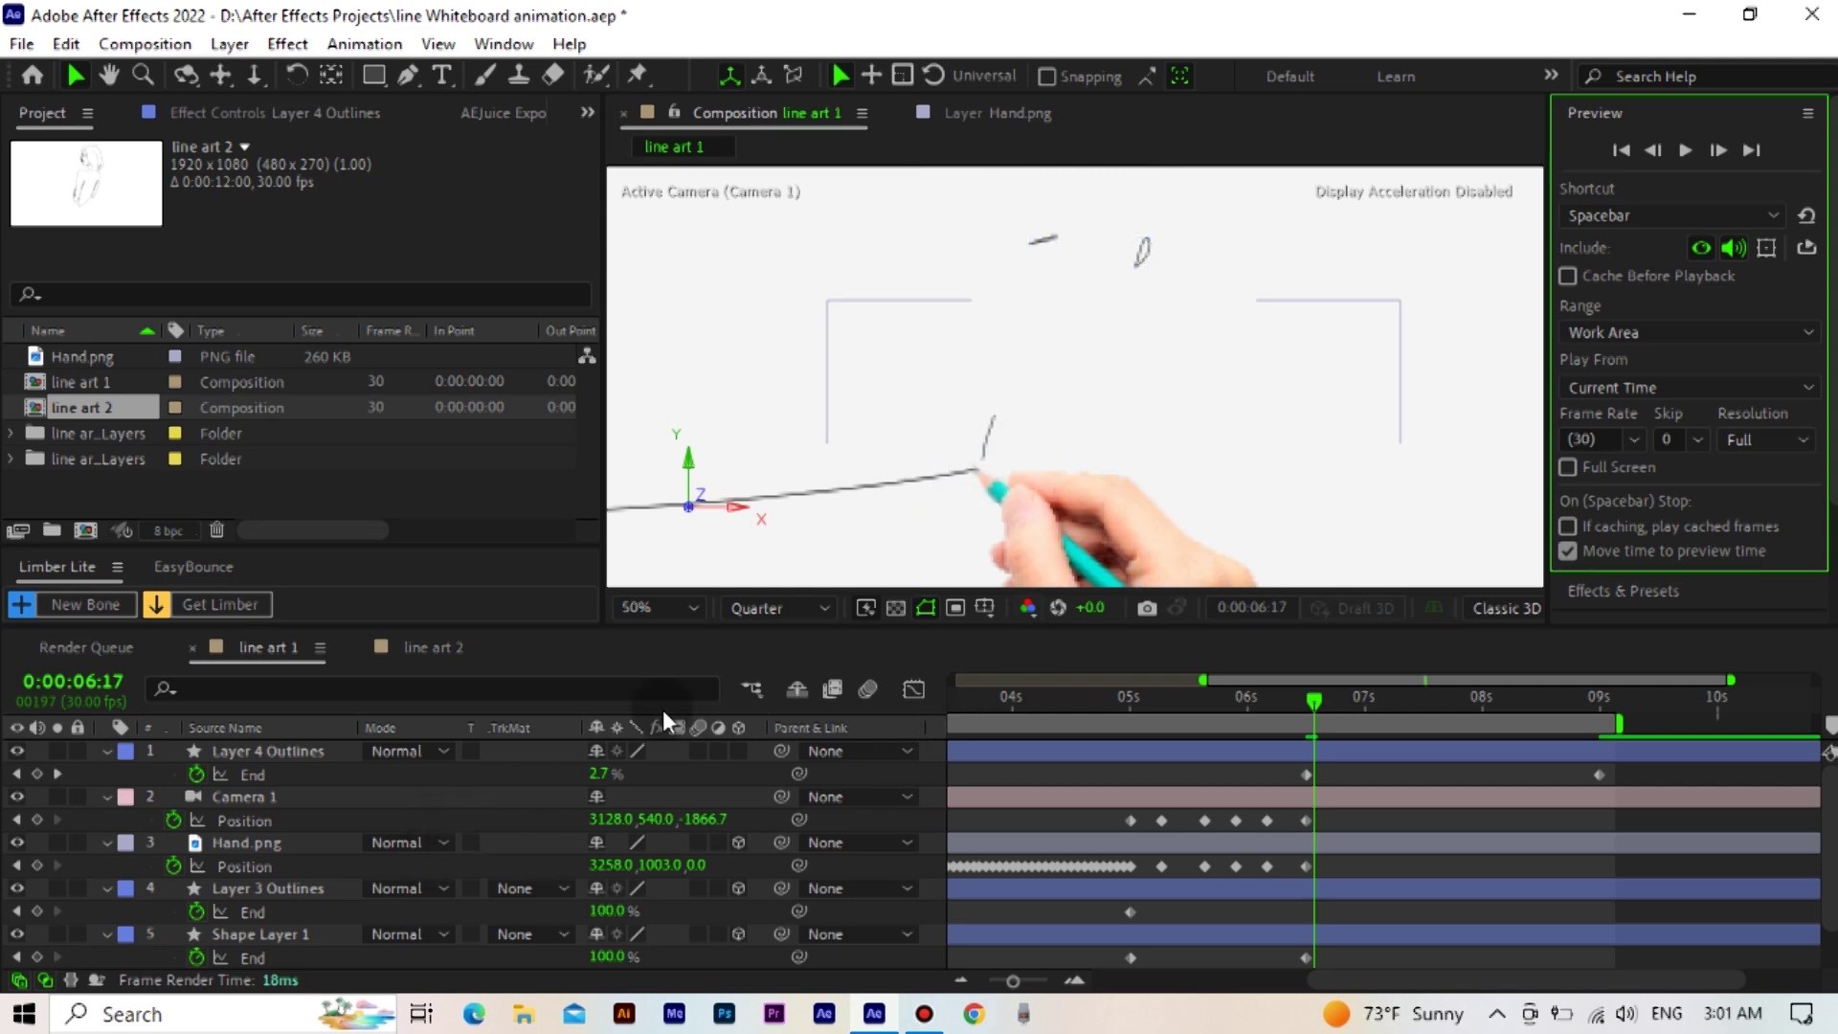
scroll(1050, 485, "down", 2)
left_click(806, 611)
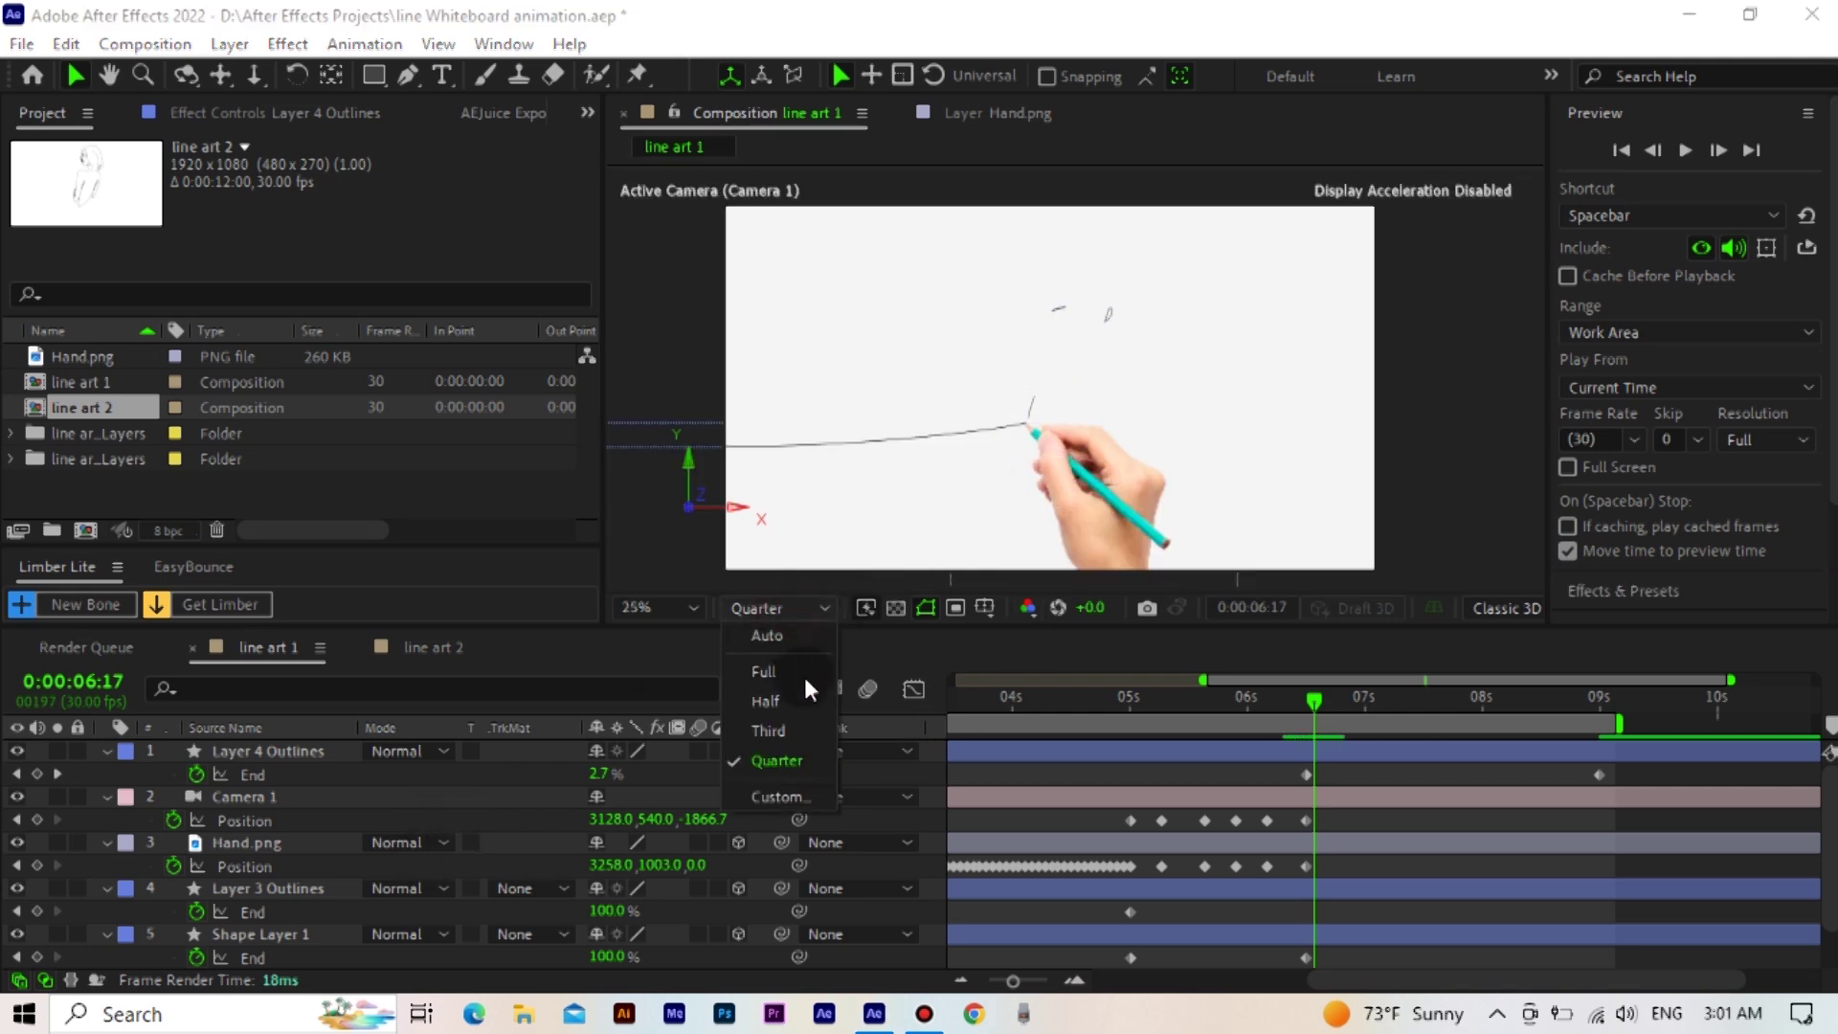
left_click(799, 726)
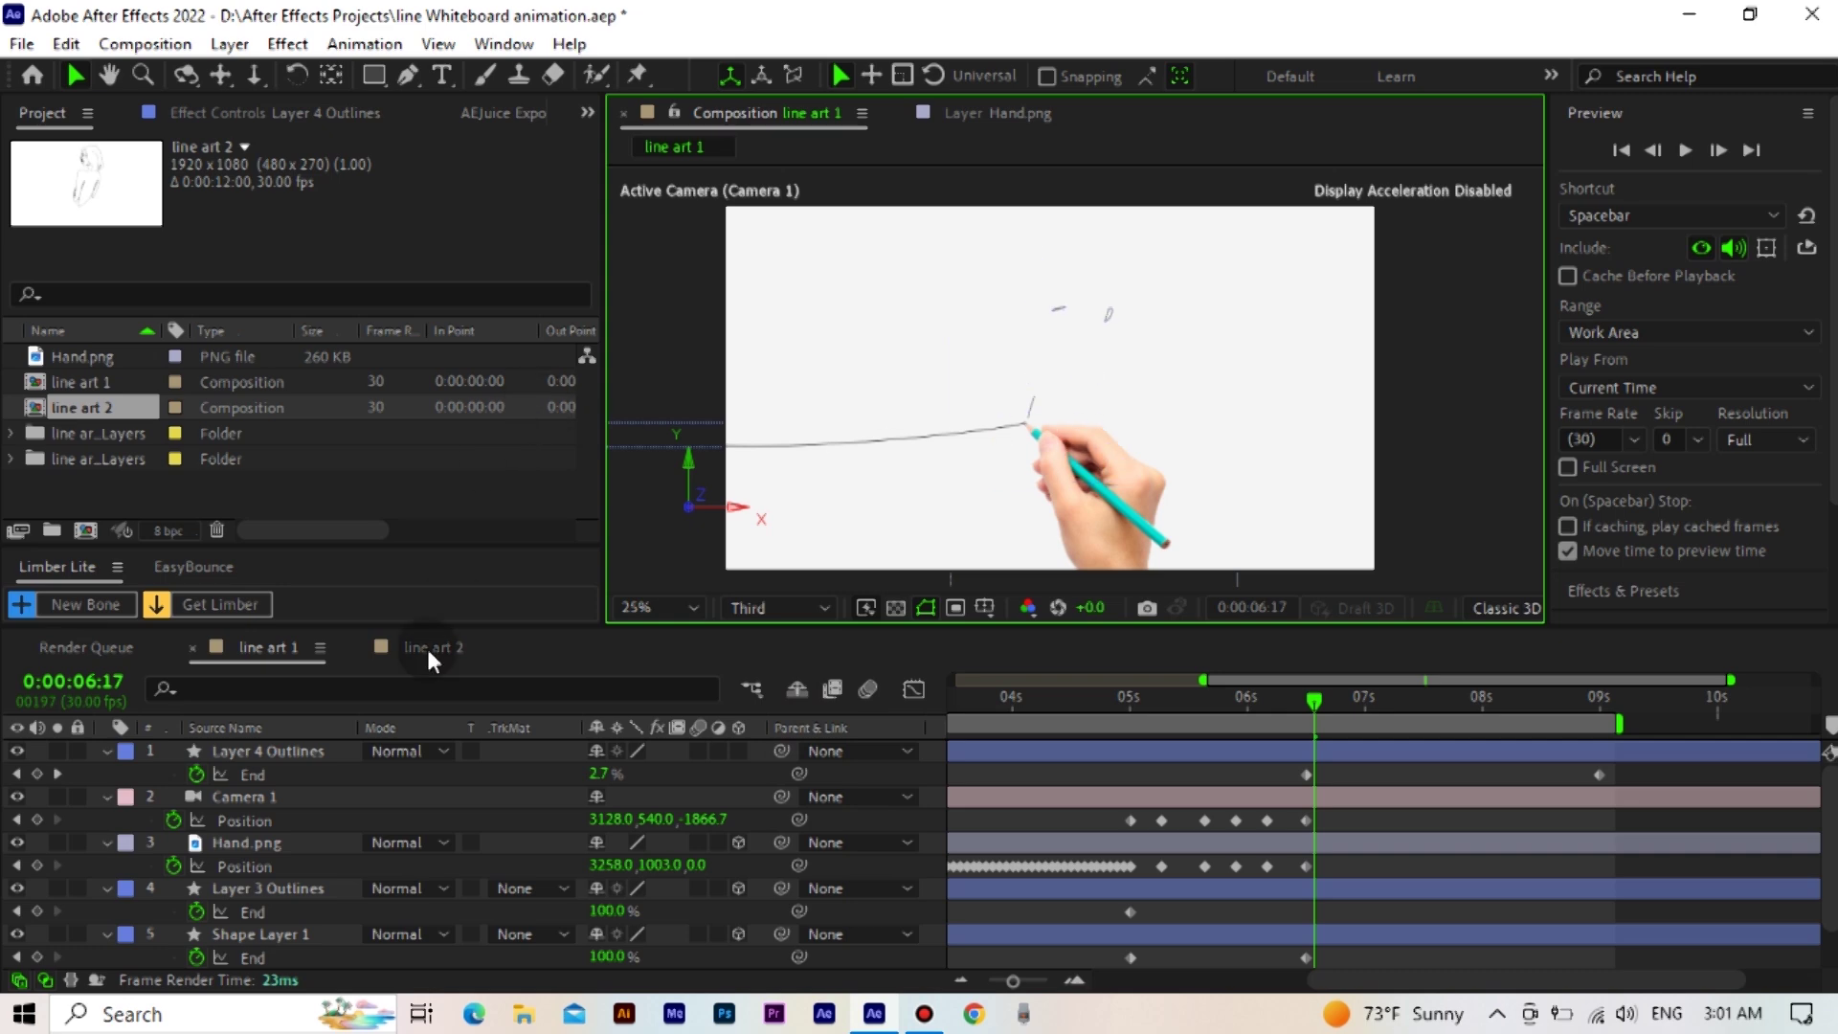
Pull curve handles out of Shape Layer 1's end point near the woman's outline with the Pen tool
scroll(292, 833, "down", 1)
left_click(308, 888)
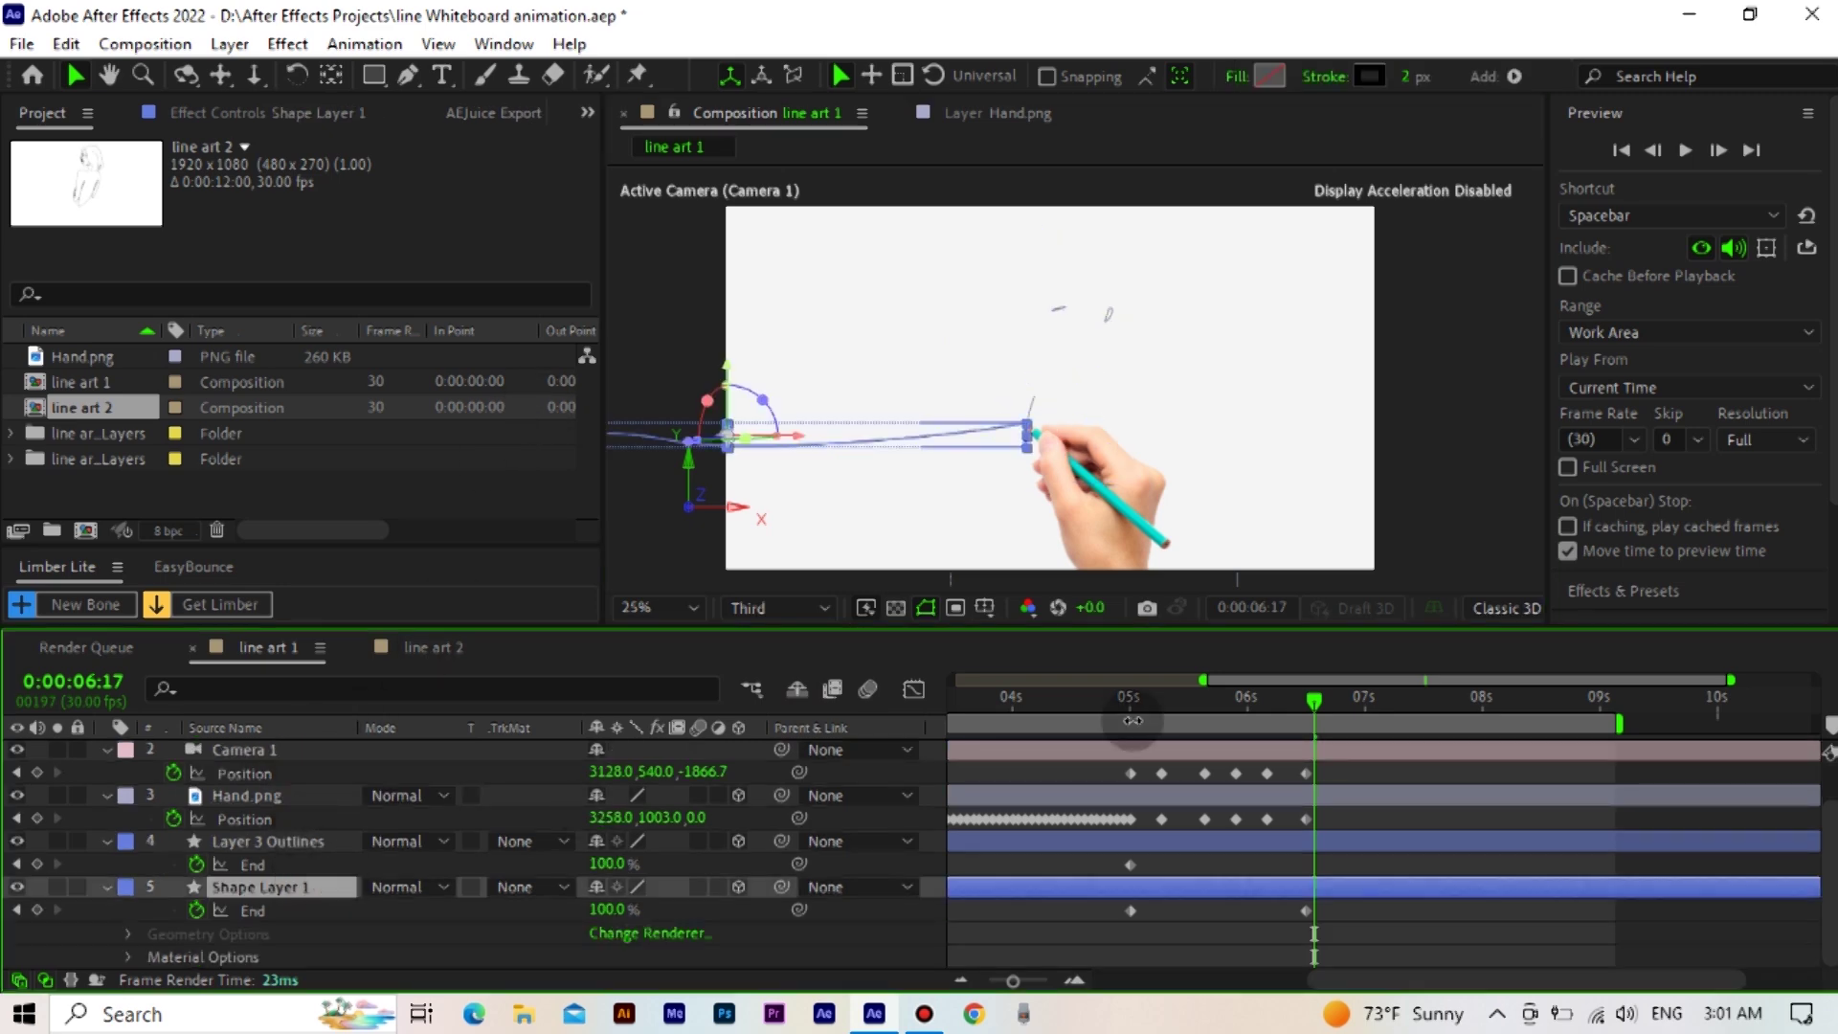
left_click(407, 74)
scroll(1044, 499, "up", 2)
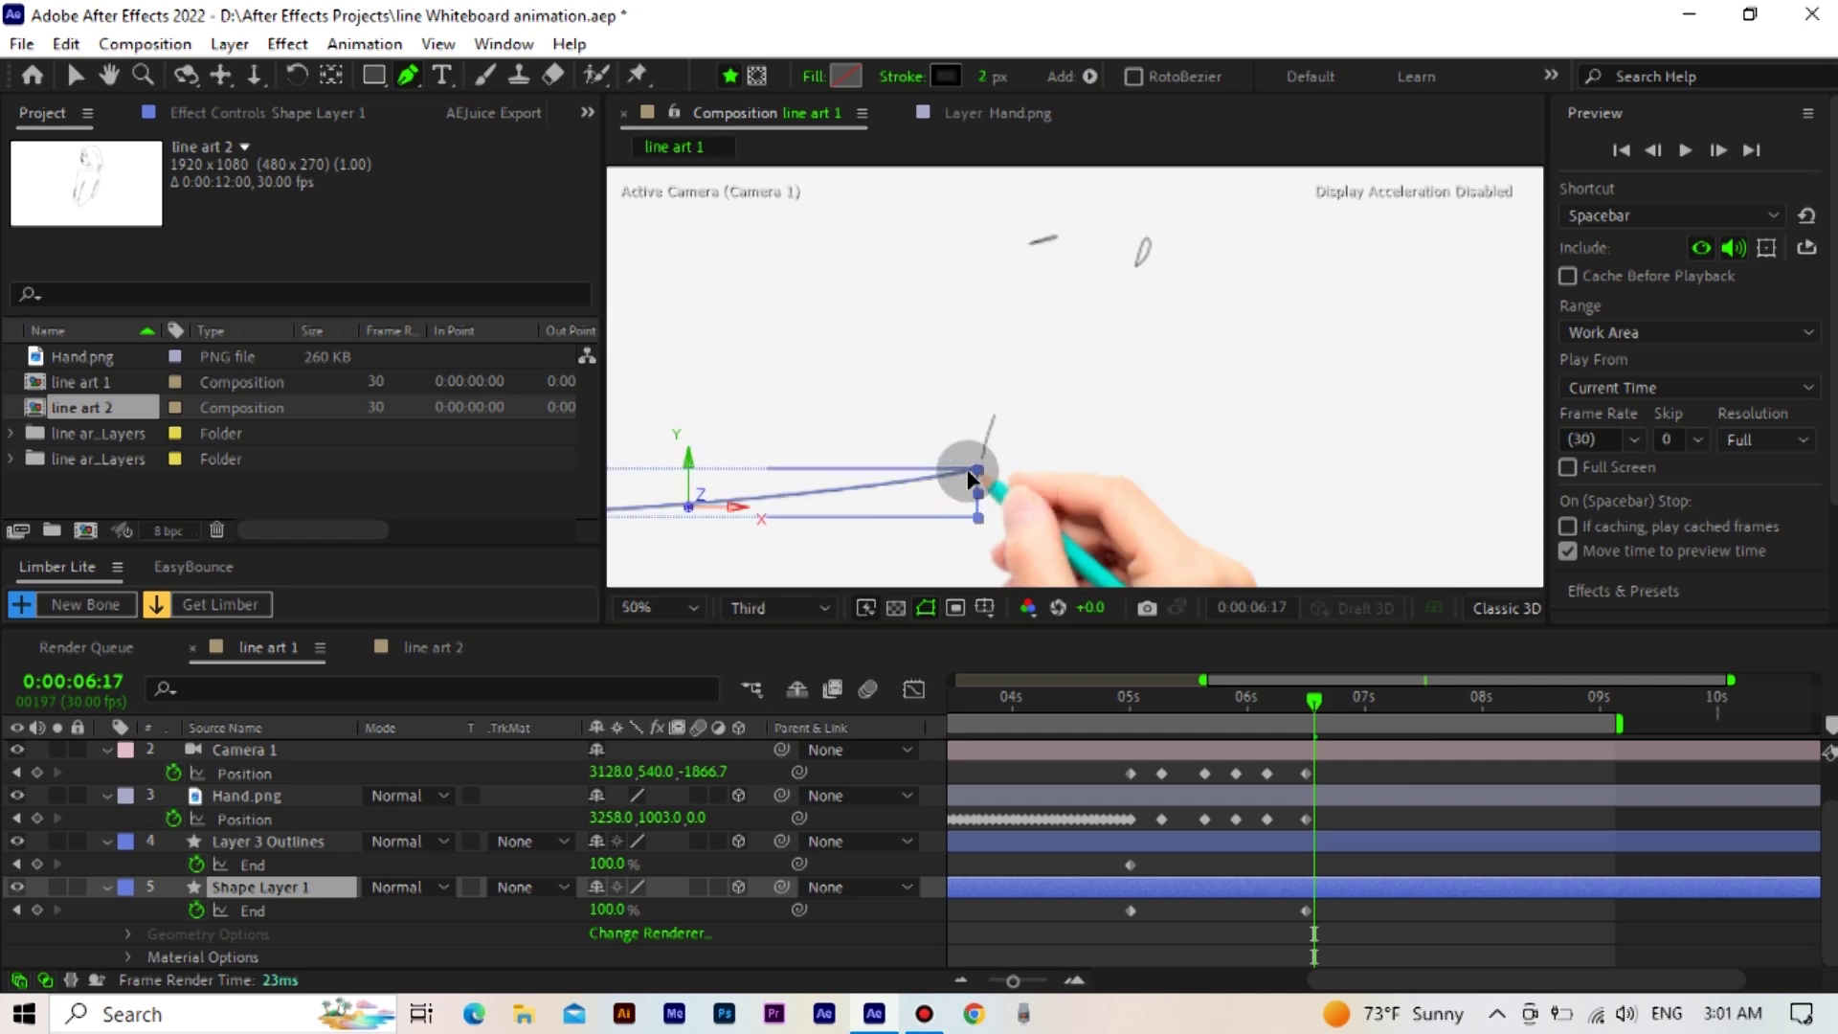
left_click_drag(977, 472, 1039, 449)
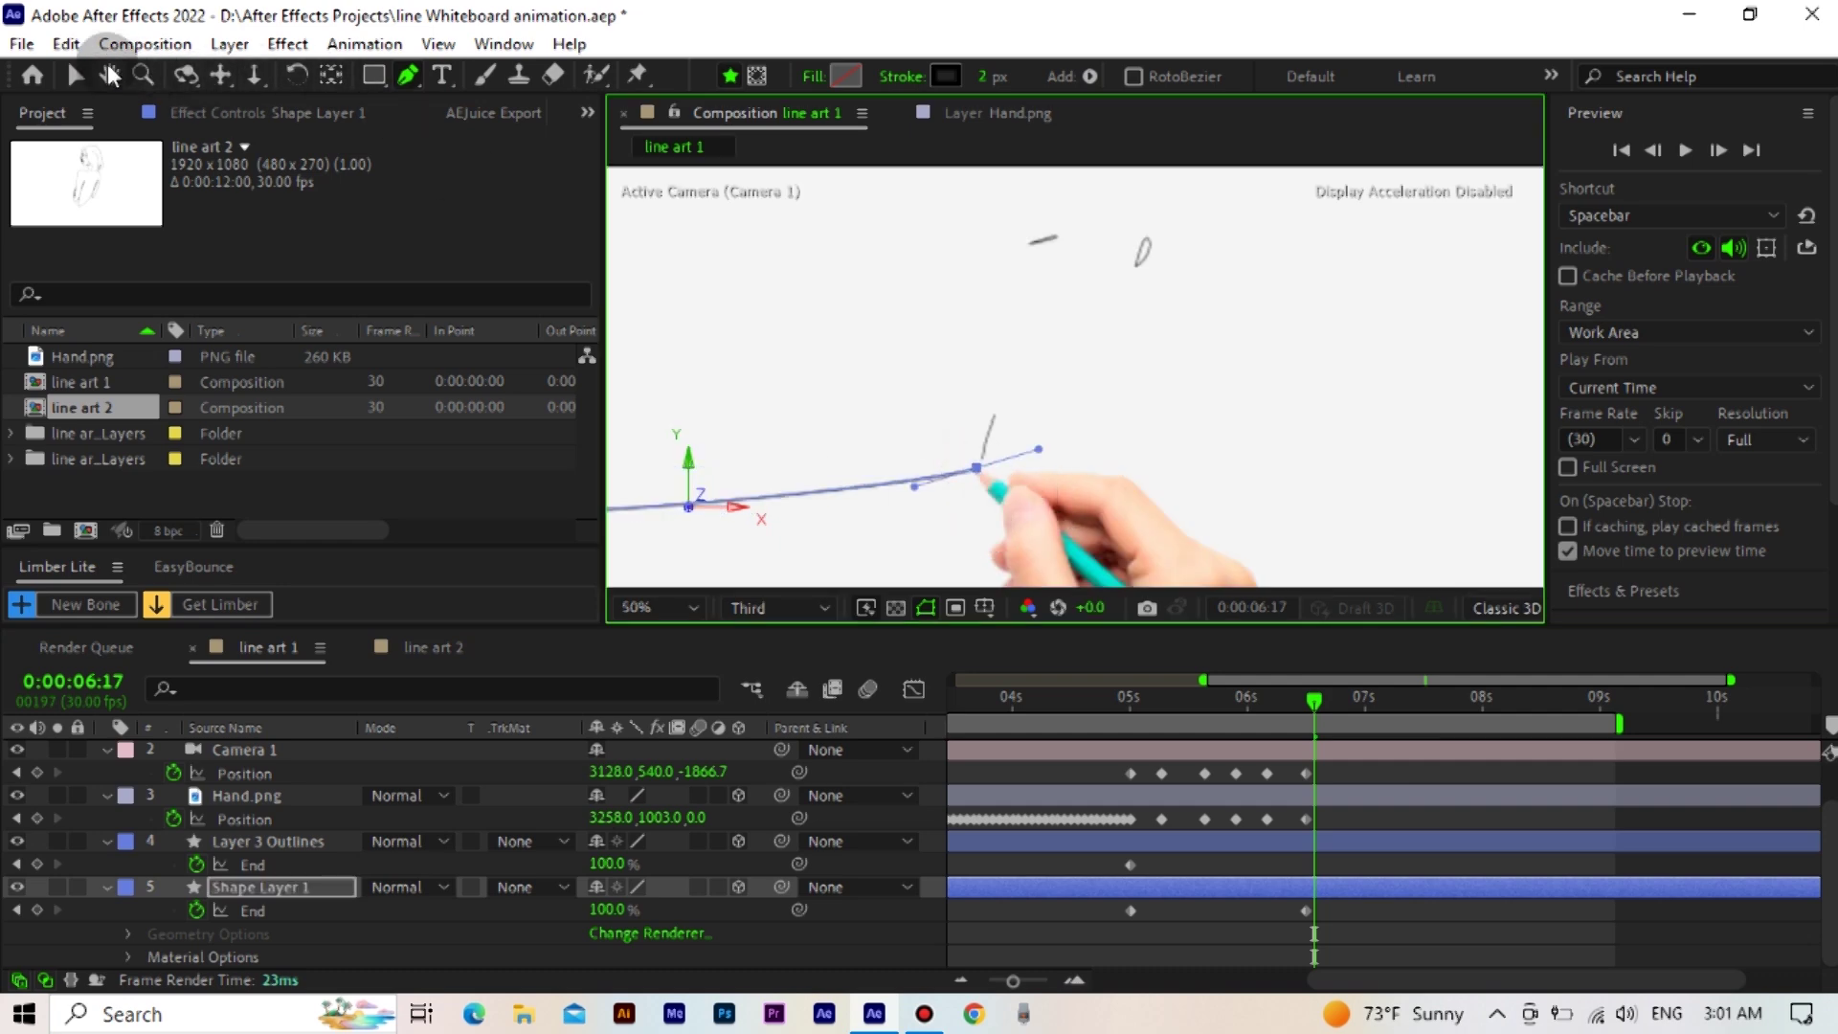
left_click(75, 75)
Move Shape Layer 1's end point so the connecting line meets the start of the woman's outline at 0:00:06:17
scroll(983, 512, "up", 1)
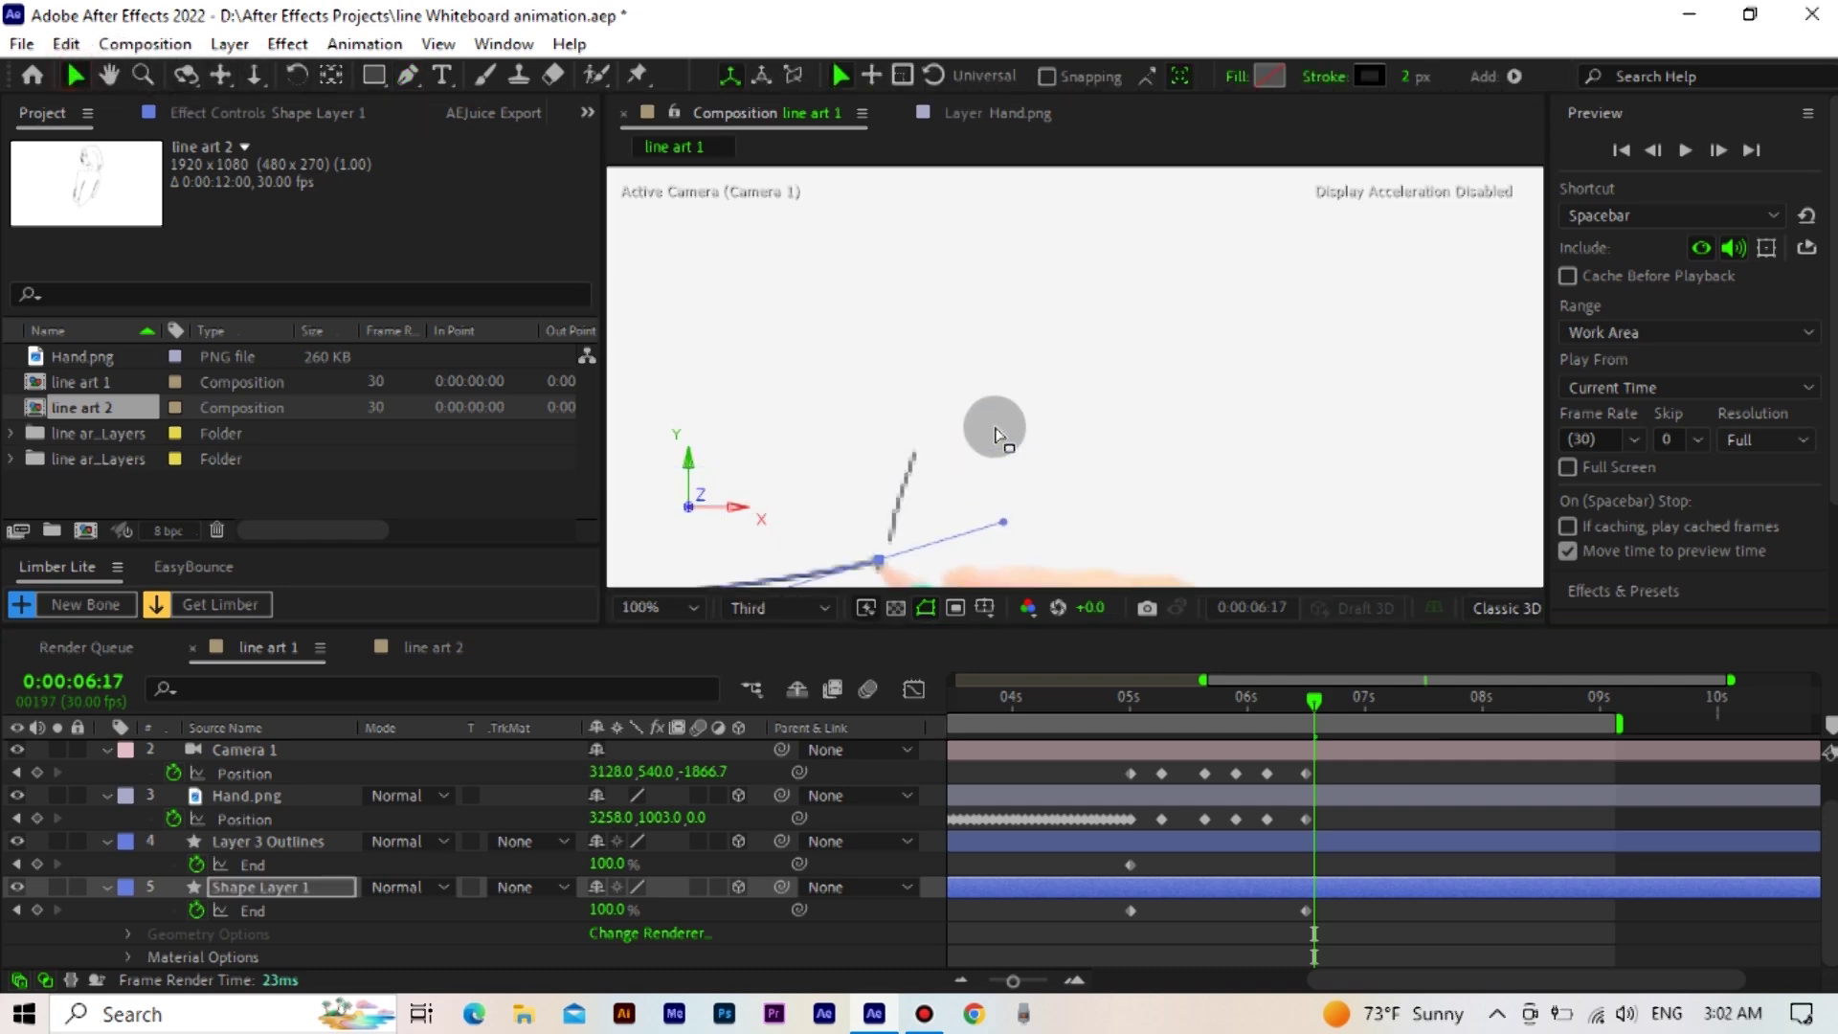
key("space")
left_click_drag(1012, 437, 1181, 336)
key("v")
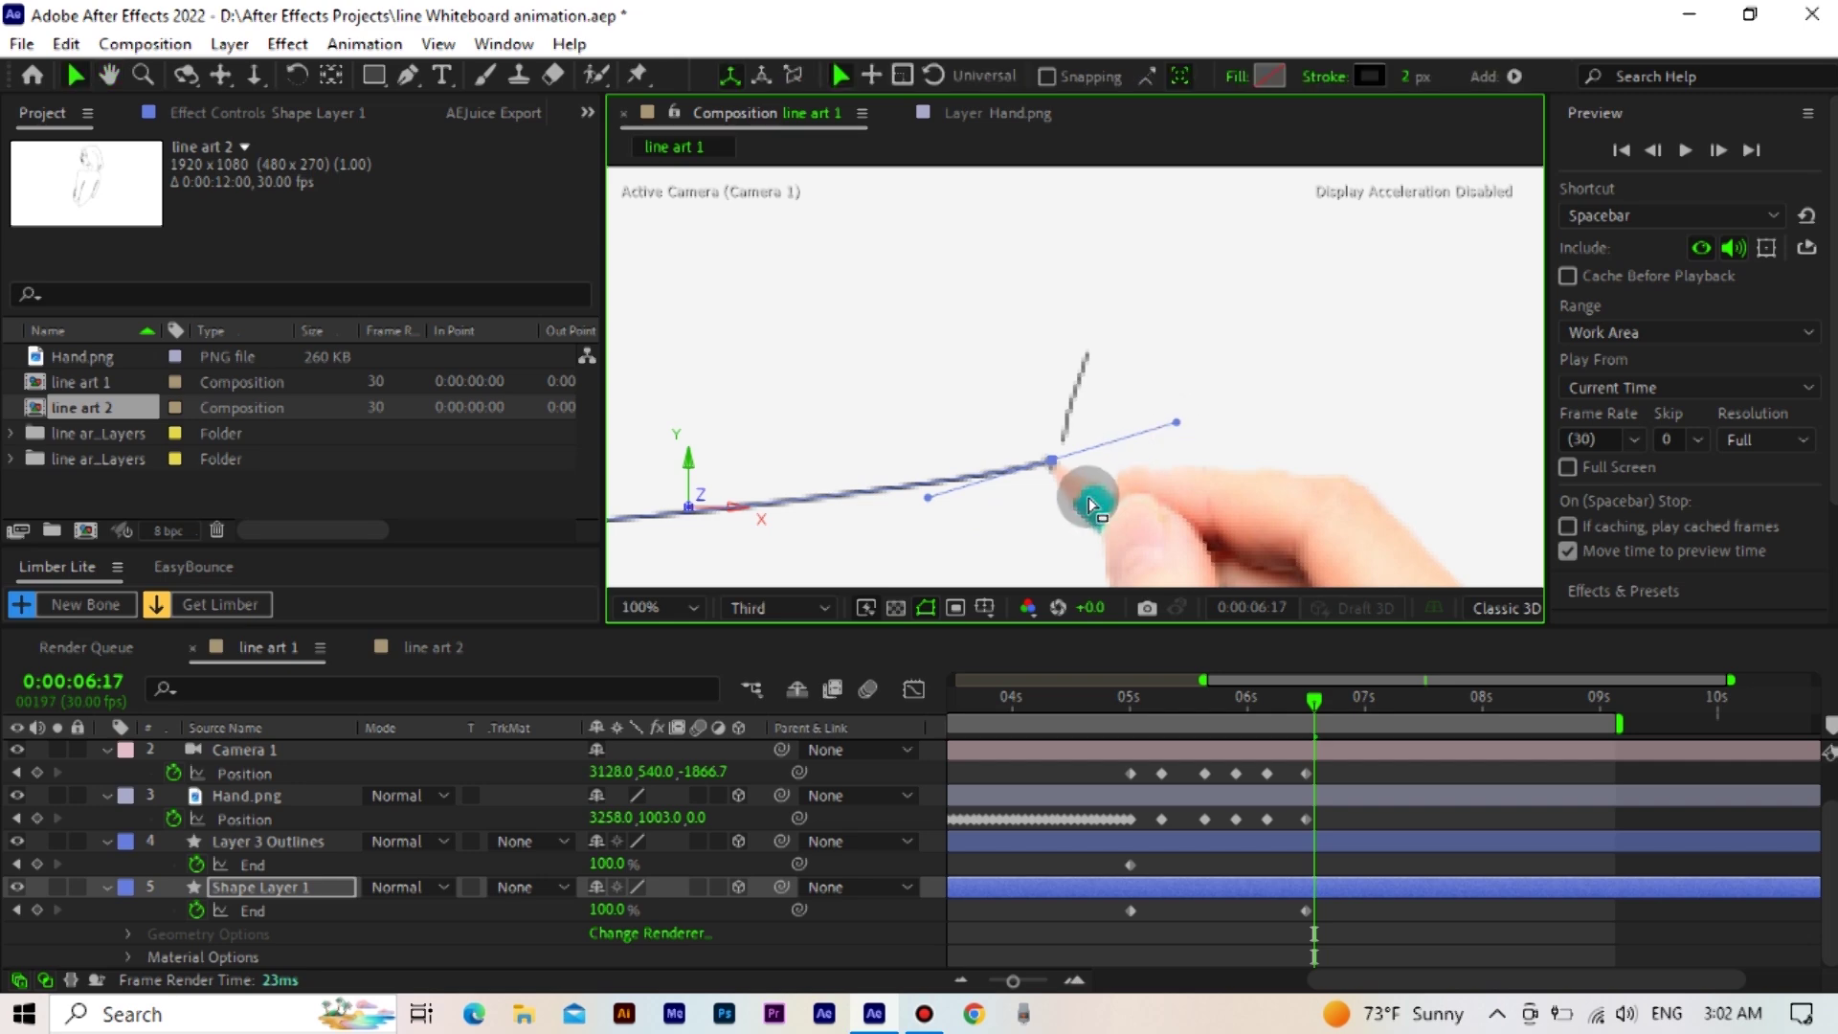
scroll(1087, 507, "up", 2)
key("space")
mouse_move(1101, 529)
left_mouse_down()
mouse_move(1117, 476)
mouse_move(1072, 452)
left_mouse_up()
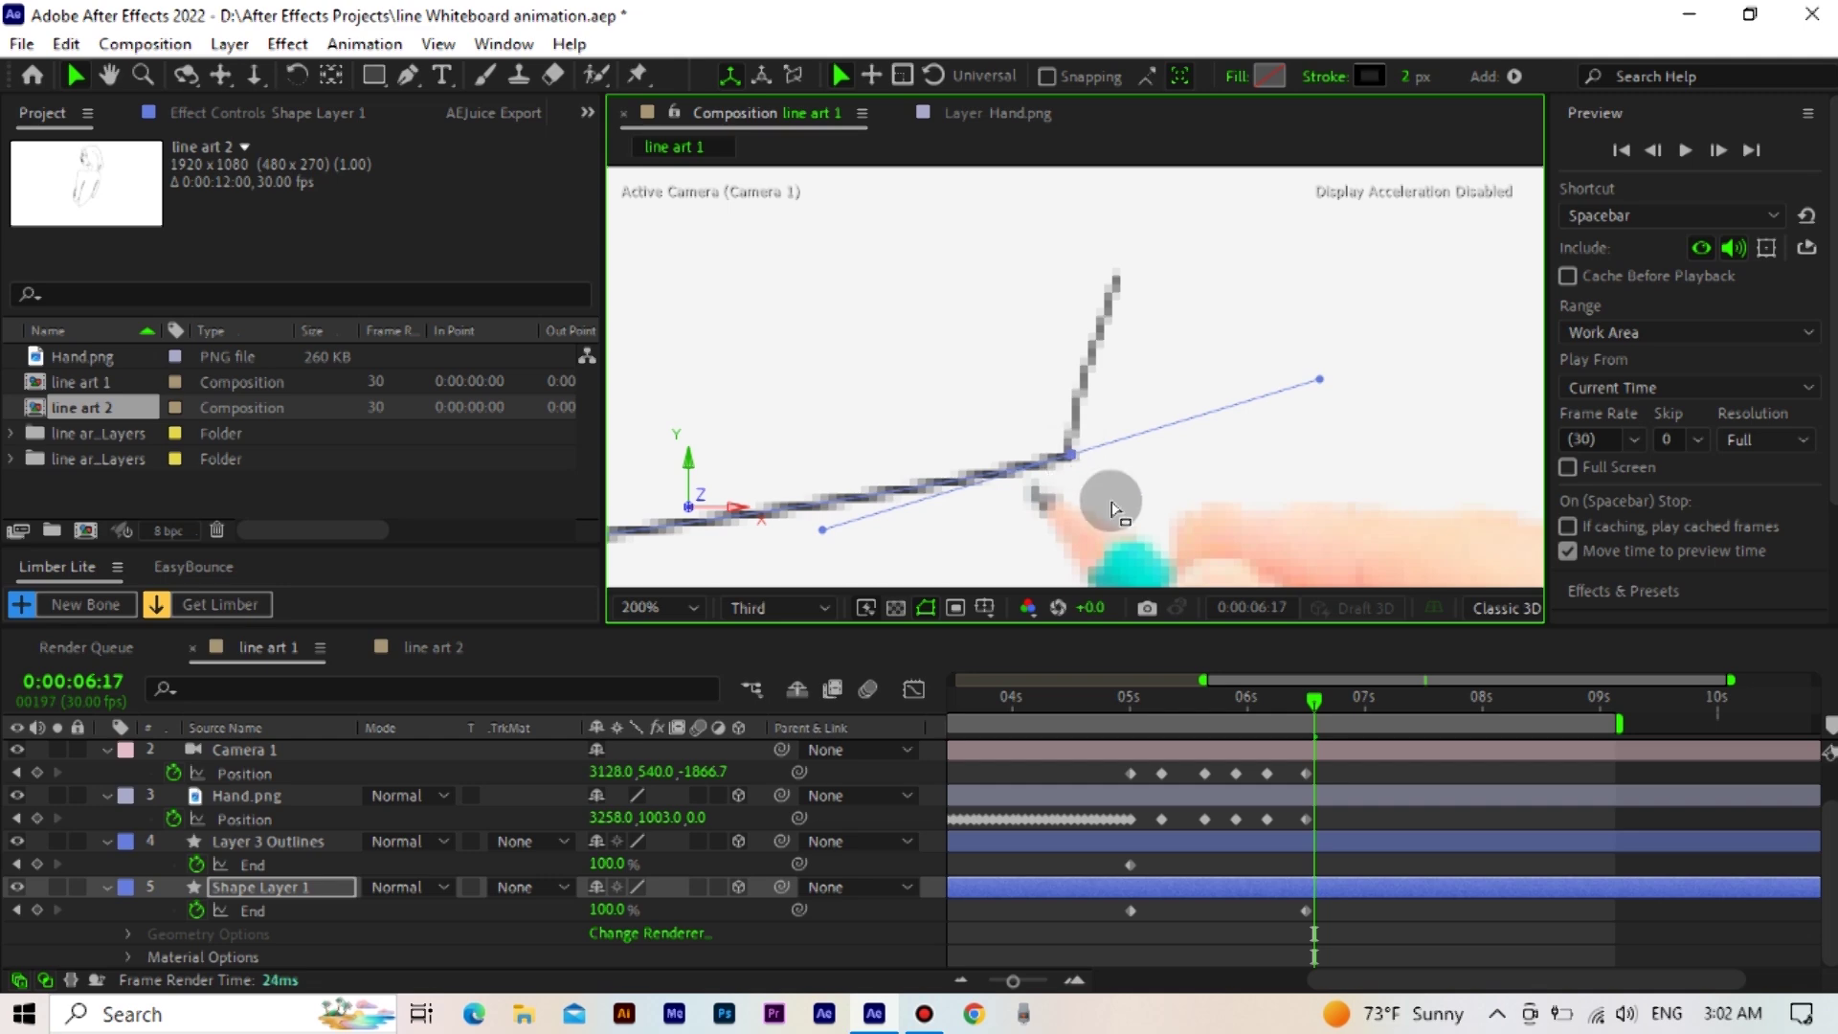
Reposition Hand.png at 0:00:06:15 to about 3270, 991 so the pencil tip meets the line's end, and save the project
scroll(1111, 507, "down", 4)
scroll(1111, 504, "down", 2)
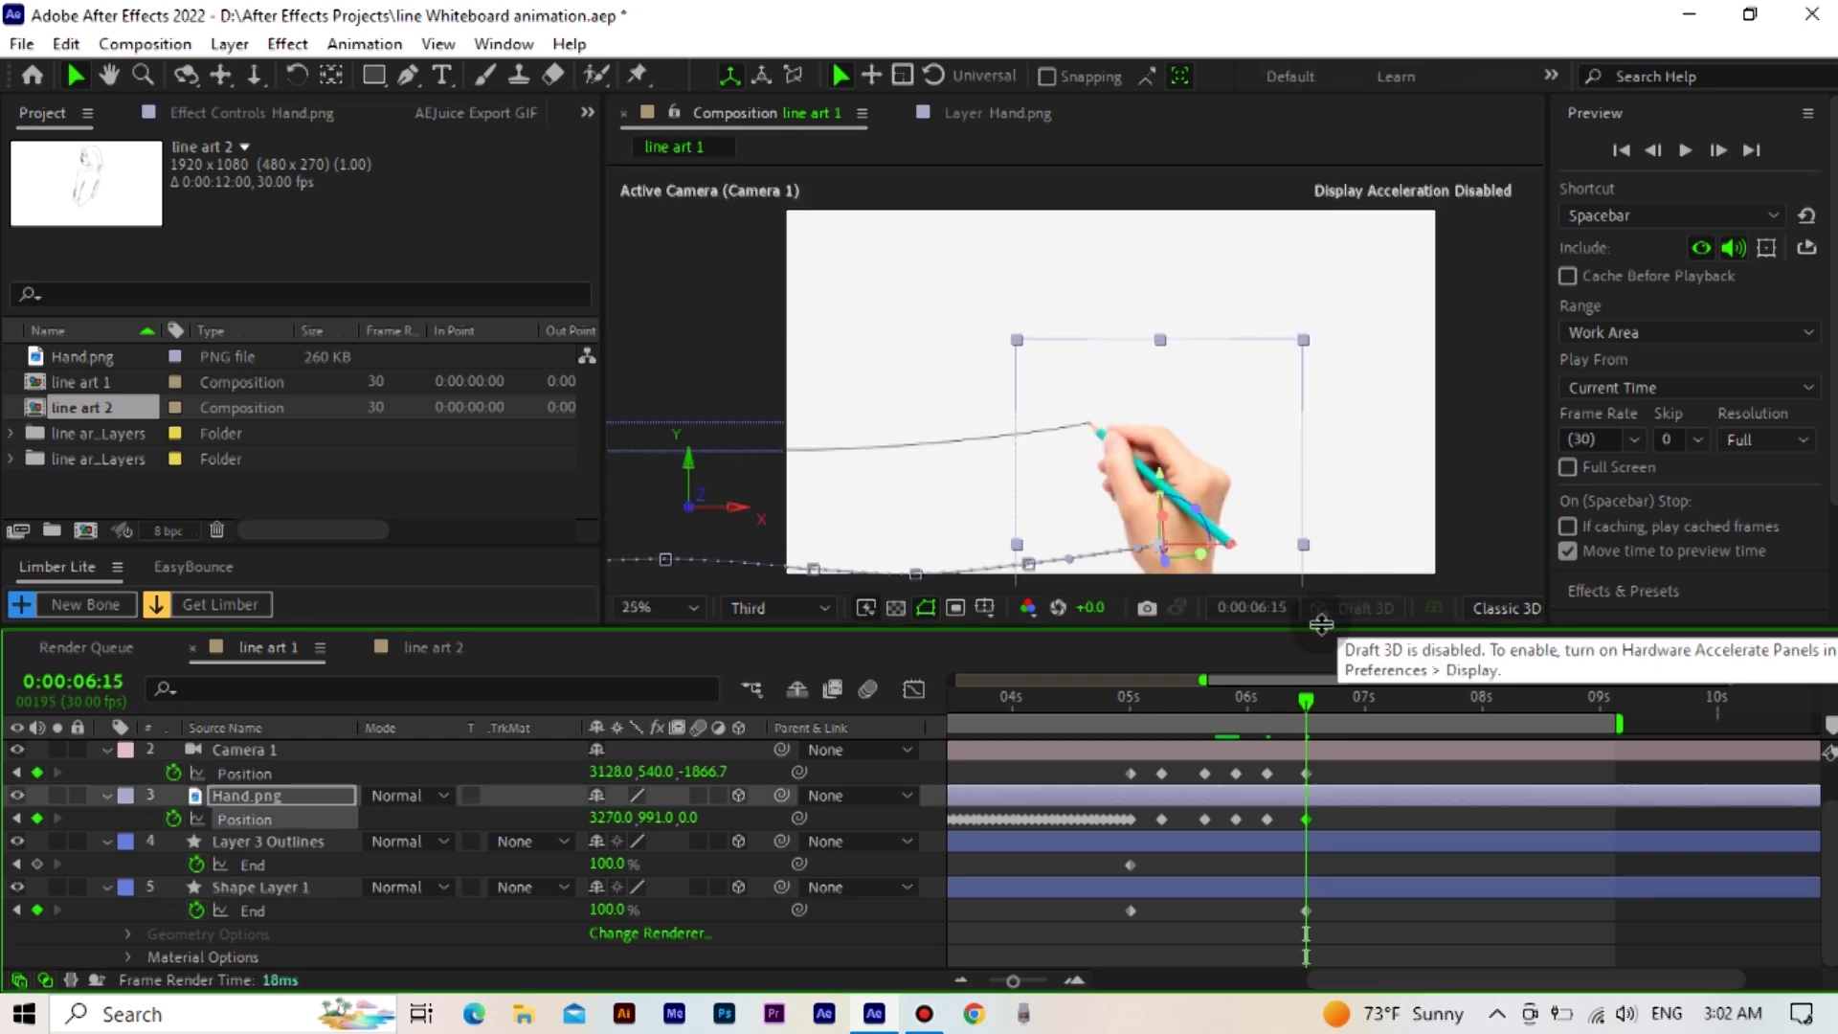
key("ctrl+s")
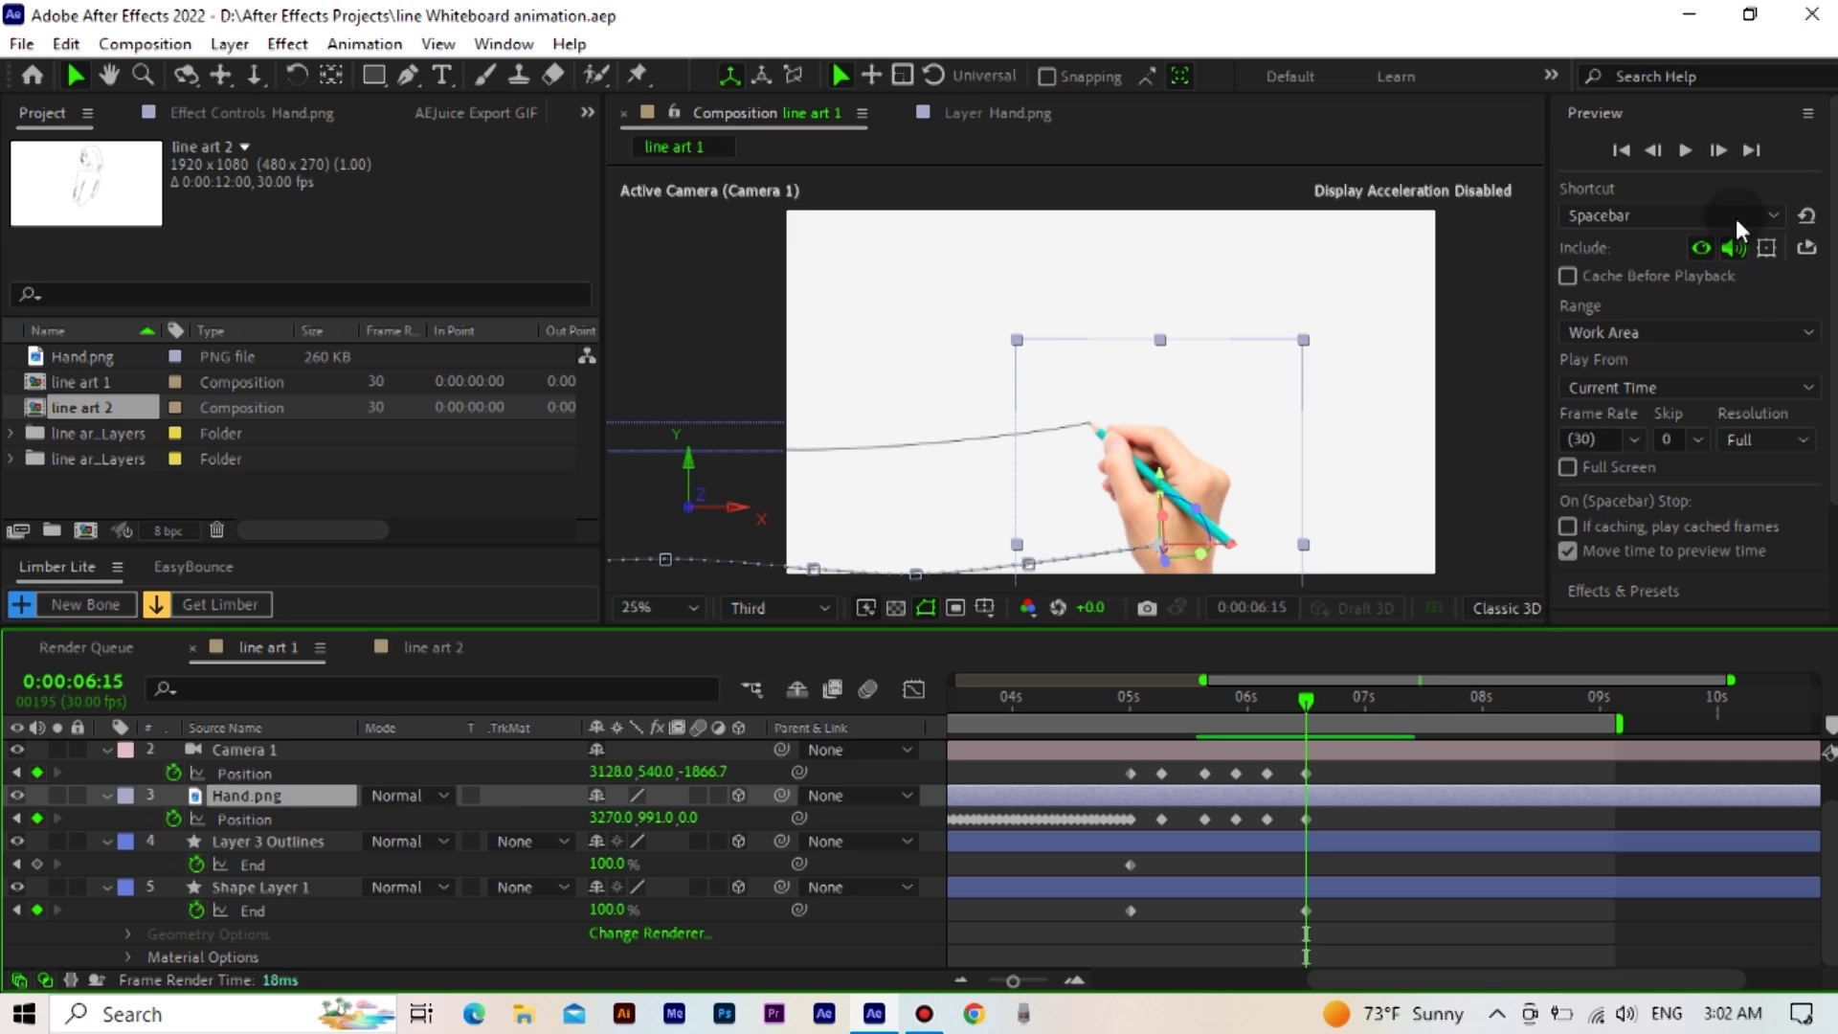
Keyframe Hand.png's Position at 0:00:06:17 at about 3290, 931, with the pencil tip on the woman's first stroke
left_click(1720, 149)
left_click(1719, 150)
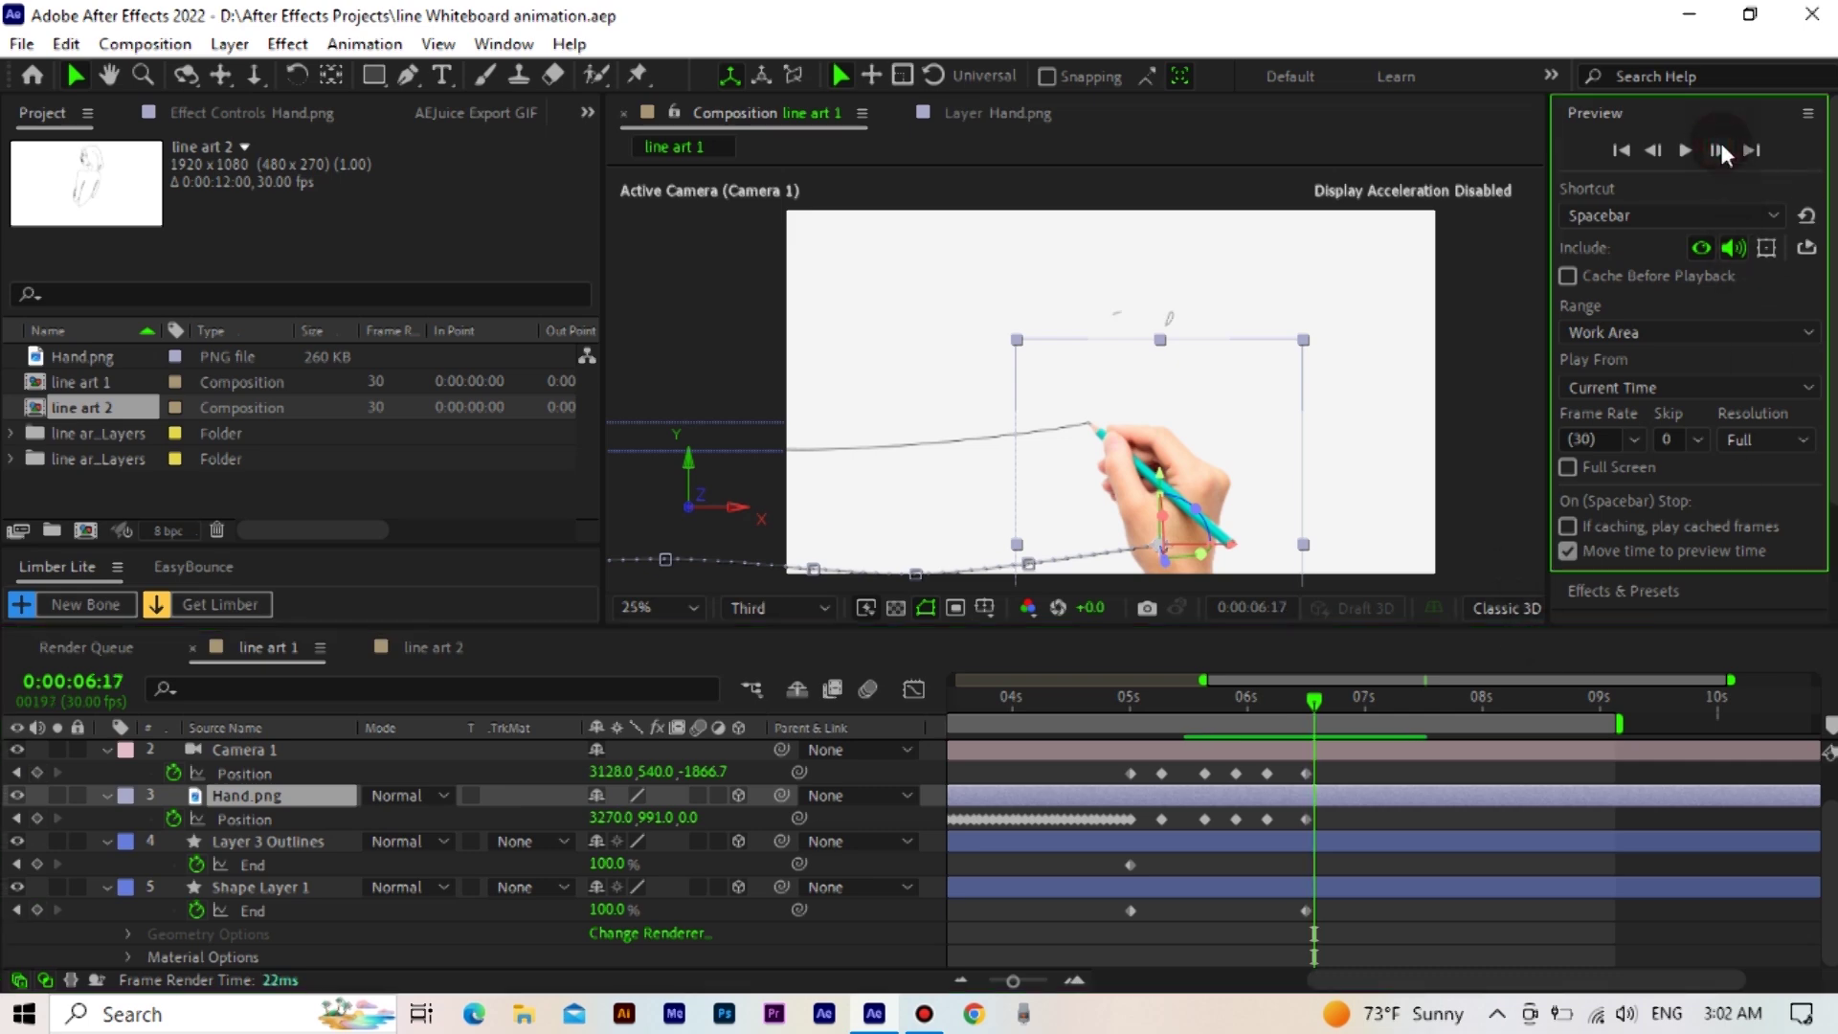
left_click(1651, 245)
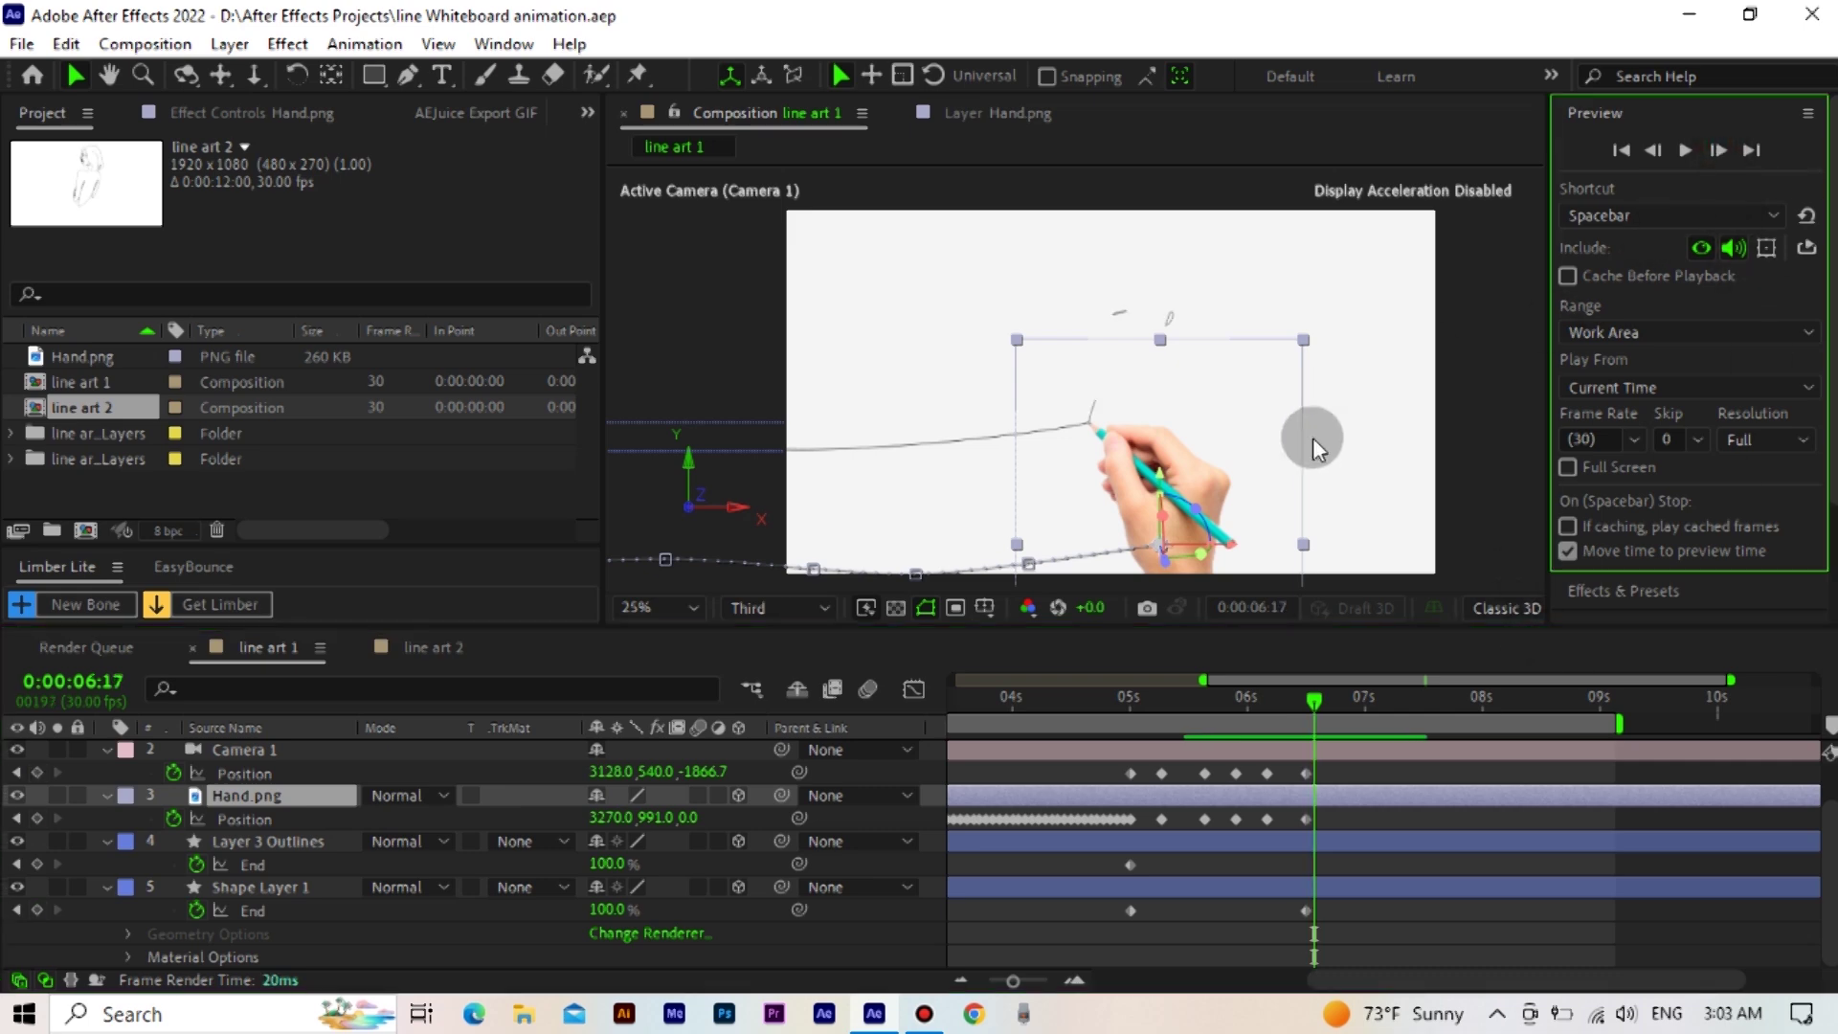
left_click(1225, 440)
left_click_drag(1226, 450, 1231, 427)
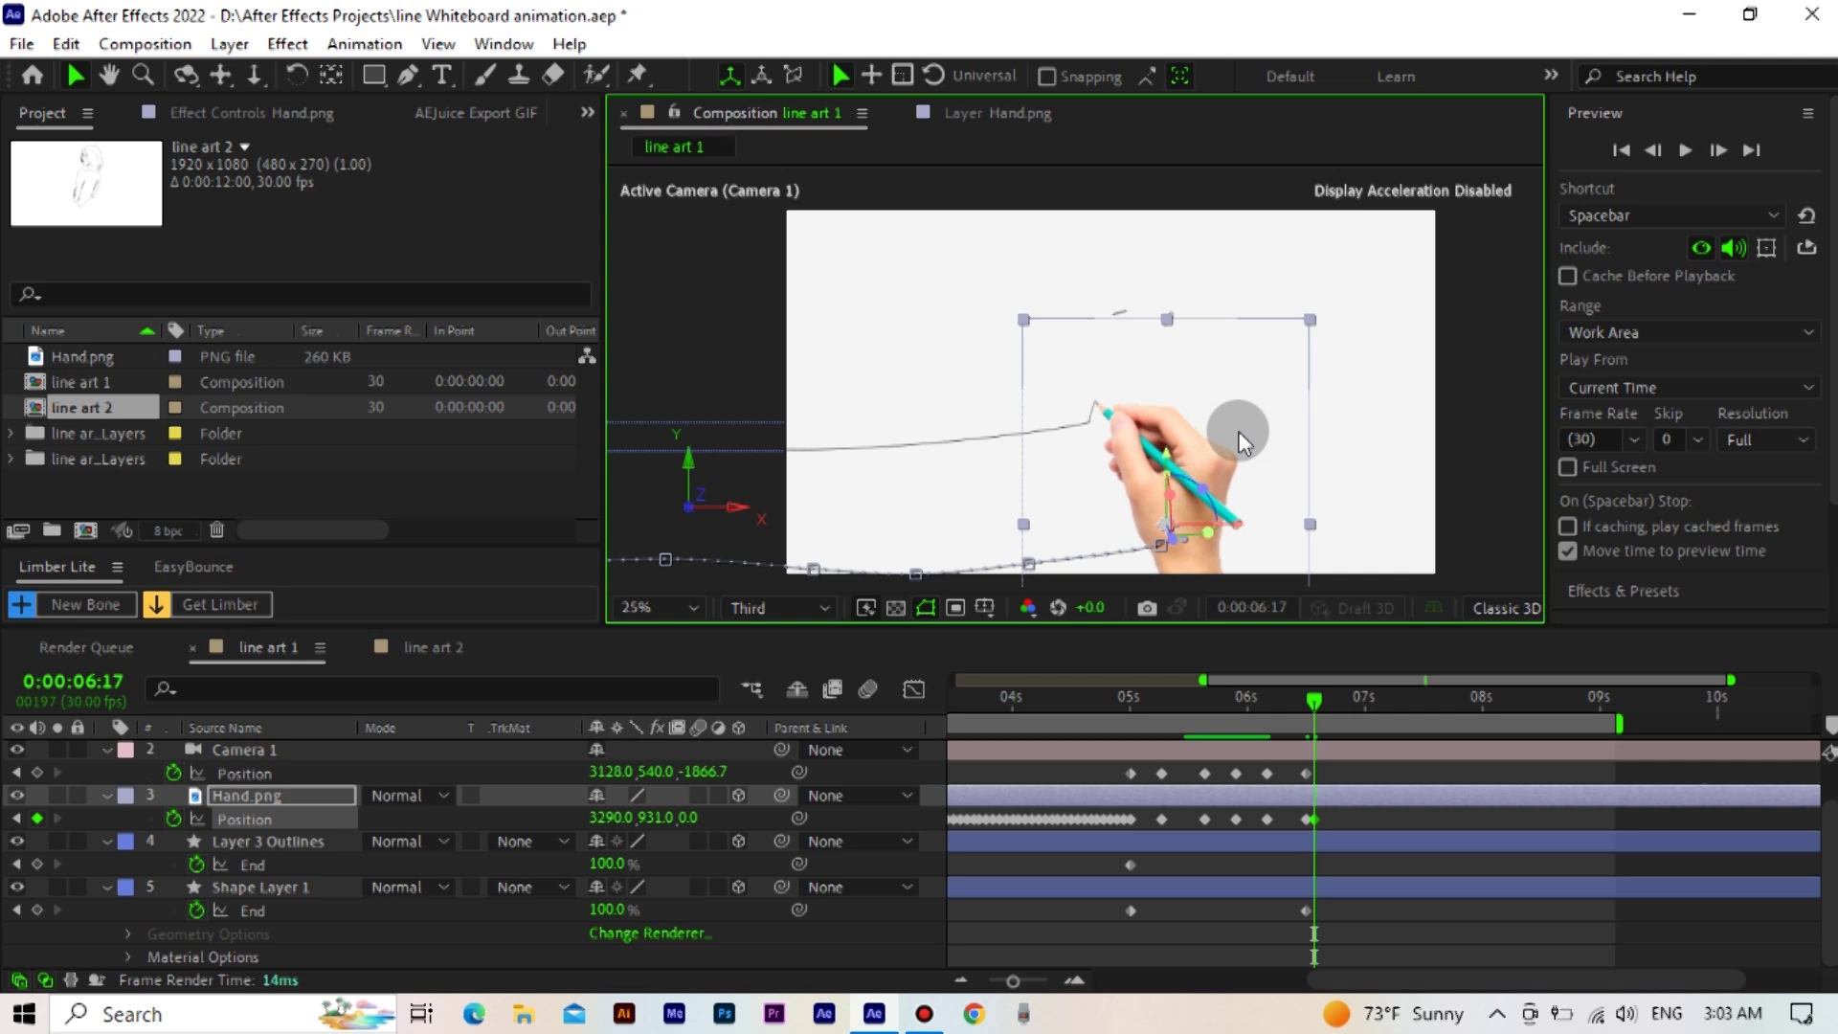
Keyframe the hand along the woman's first stroke from 0:00:06:18, advancing frame by frame
left_click(1719, 153)
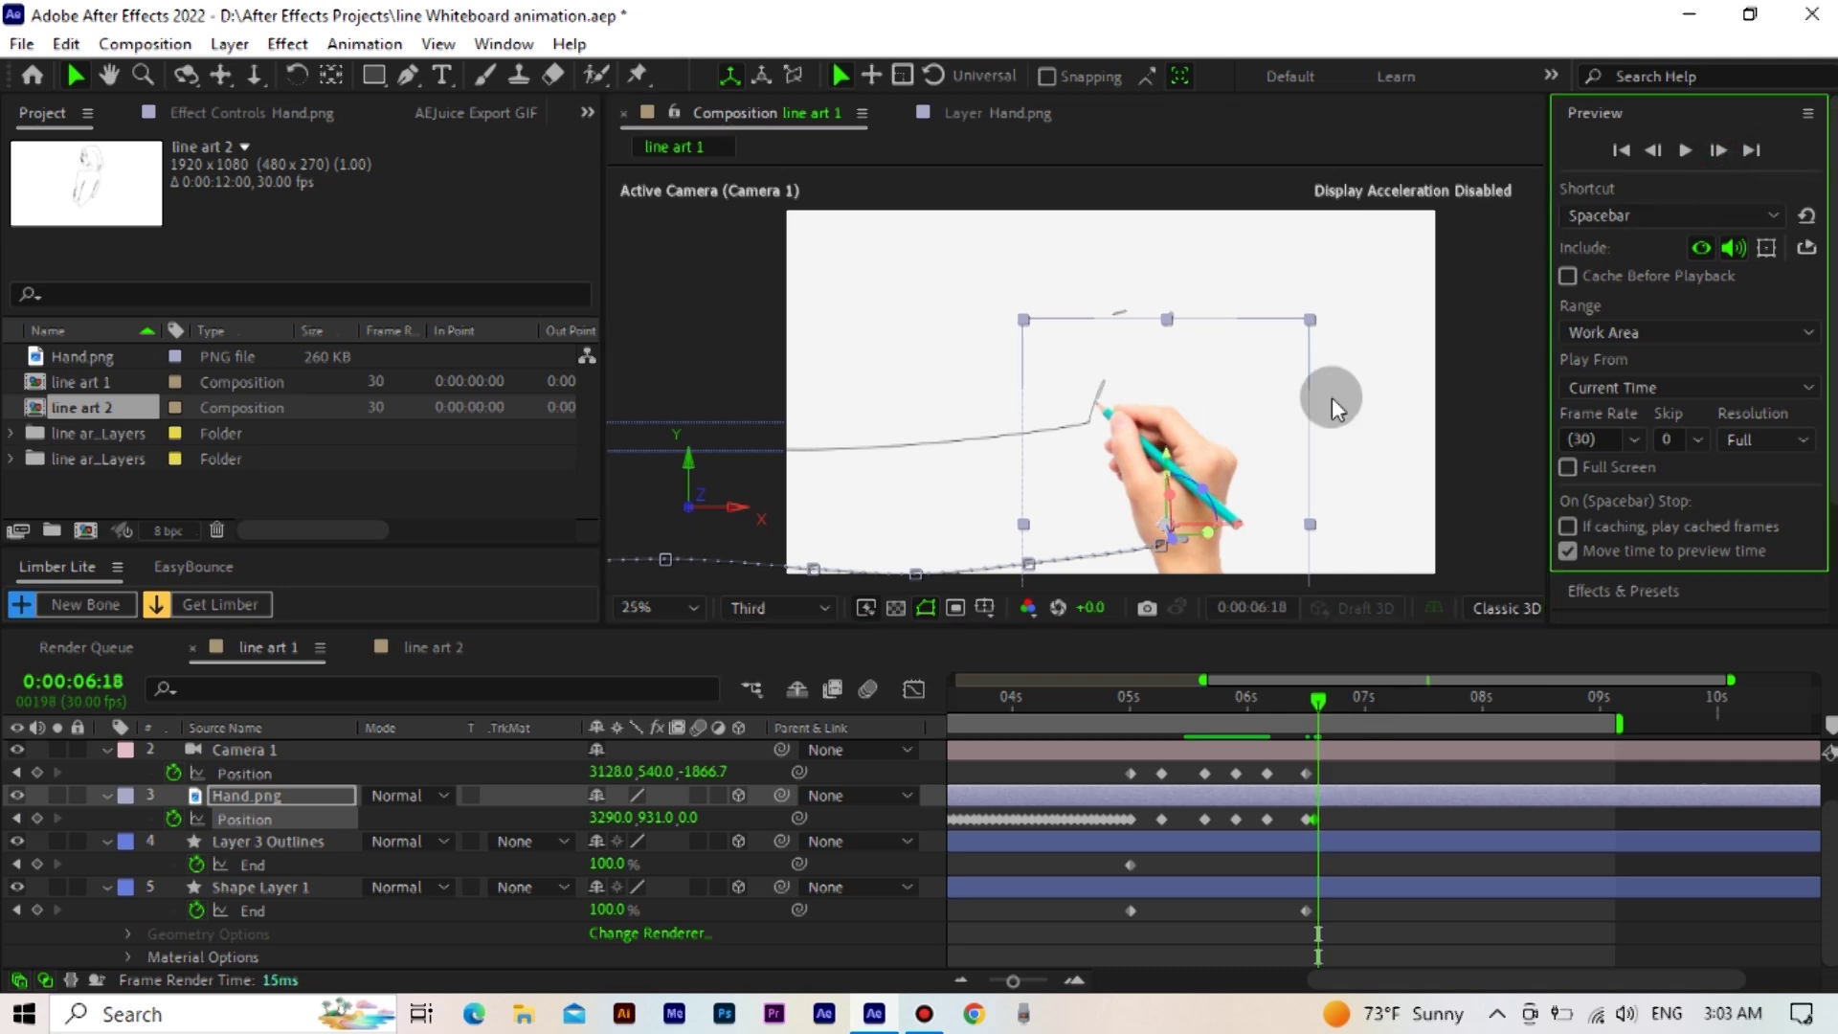
mouse_move(1130, 416)
left_mouse_down()
mouse_move(1107, 430)
mouse_move(1145, 431)
left_mouse_up()
left_click(1719, 152)
left_click(1719, 153)
Move the Layer 4 Outlines layer directly below Layer 3 Outlines in the layer stack
scroll(290, 795, "up", 1)
left_click_drag(302, 753, 302, 867)
scroll(302, 877, "up", 1)
left_click(1490, 392)
Keyframe Hand.png's Position frame by frame so the pencil follows the woman's growing outline, and save the project
left_click(1719, 150)
left_click_drag(1200, 479, 1284, 415)
left_click(1719, 151)
left_click(1719, 151)
left_click(1719, 151)
scroll(1190, 258, "up", 1)
left_click(1719, 150)
left_click(1719, 151)
left_click(1719, 150)
left_click(1719, 150)
left_click(1720, 151)
key("Page_Down")
left_click(1719, 150)
left_click_drag(1277, 484, 1110, 285)
left_click(1722, 149)
left_click(1249, 472)
key("ctrl+s")
Continue the hand's frame-by-frame Position keyframes up to 0:00:07:22, placing it there at about 3198, 1007
left_click(1718, 150)
key("Page_Down")
key("Page_Down")
left_click(1718, 150)
left_click(1717, 151)
left_click(1719, 150)
left_click(1718, 151)
left_click(1718, 151)
left_click(1718, 150)
left_click(1718, 150)
left_click(1718, 150)
left_click(1718, 151)
left_click(1718, 150)
left_click(1718, 150)
left_click(1718, 150)
left_click(1718, 150)
left_click(1720, 152)
left_click(1721, 151)
left_click(1719, 150)
left_click(1718, 150)
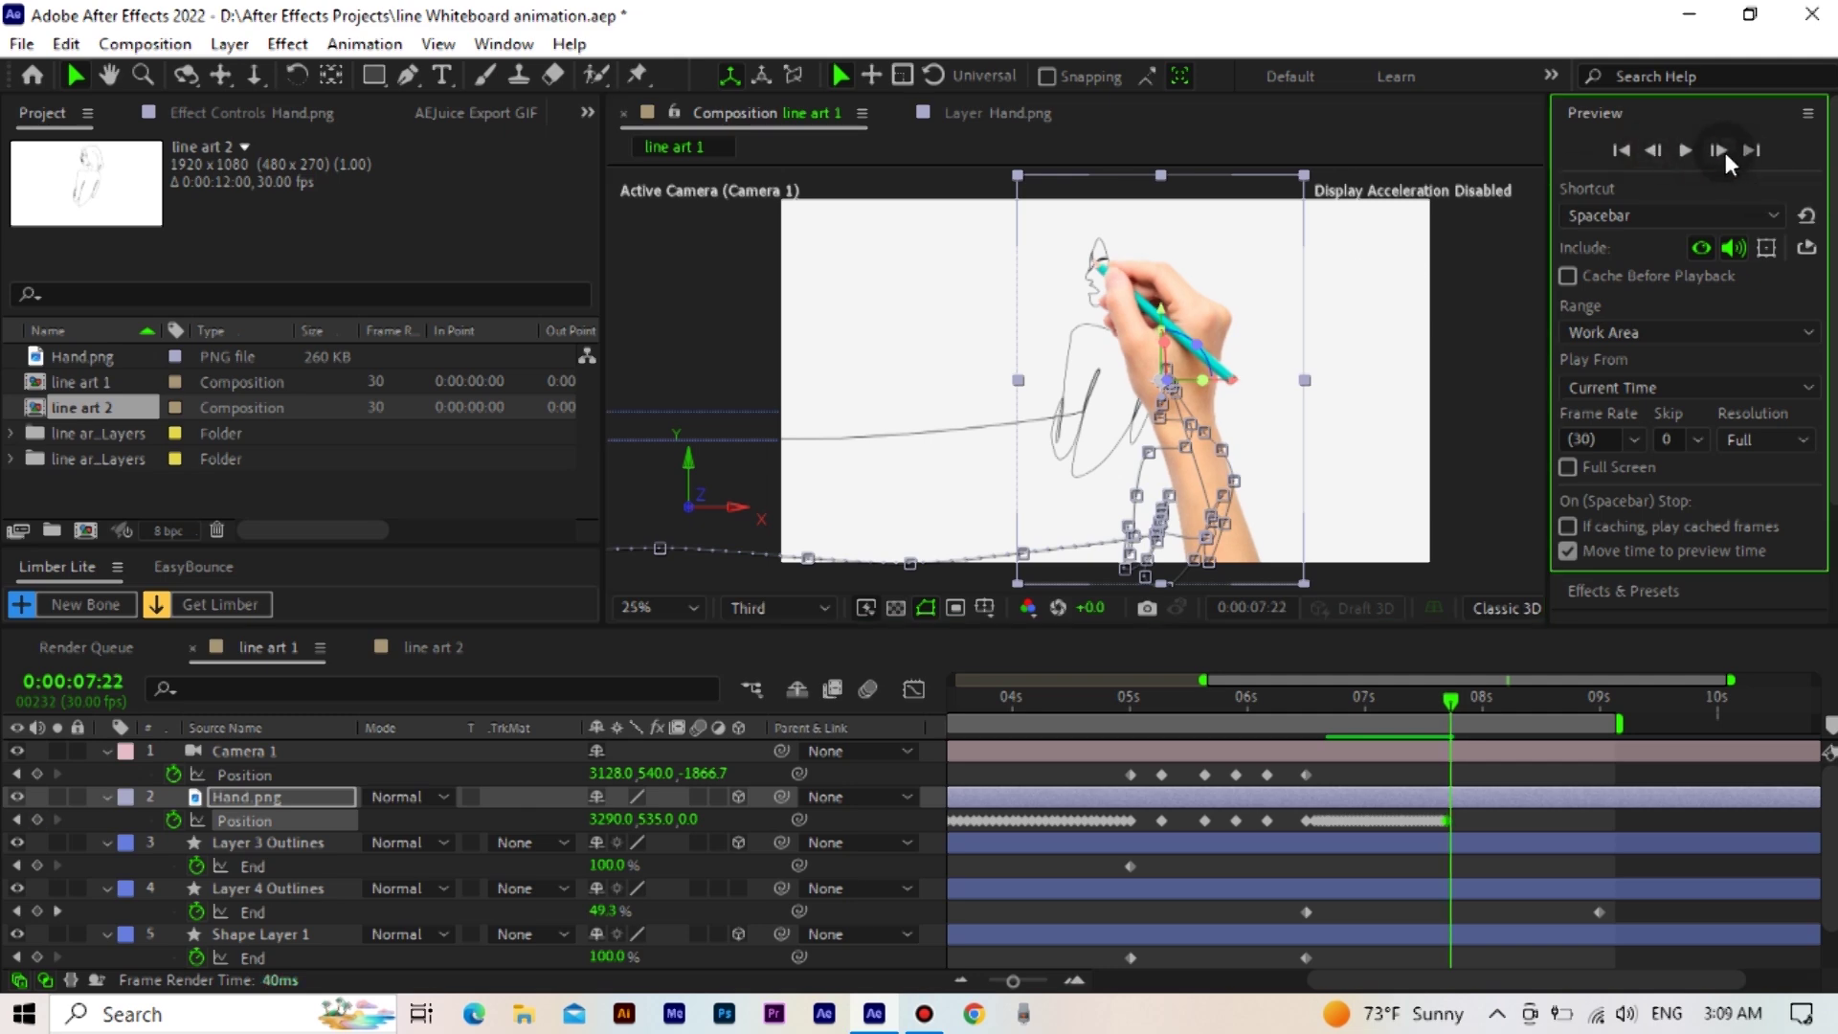
left_click(1718, 150)
left_click_drag(1089, 376, 1058, 536)
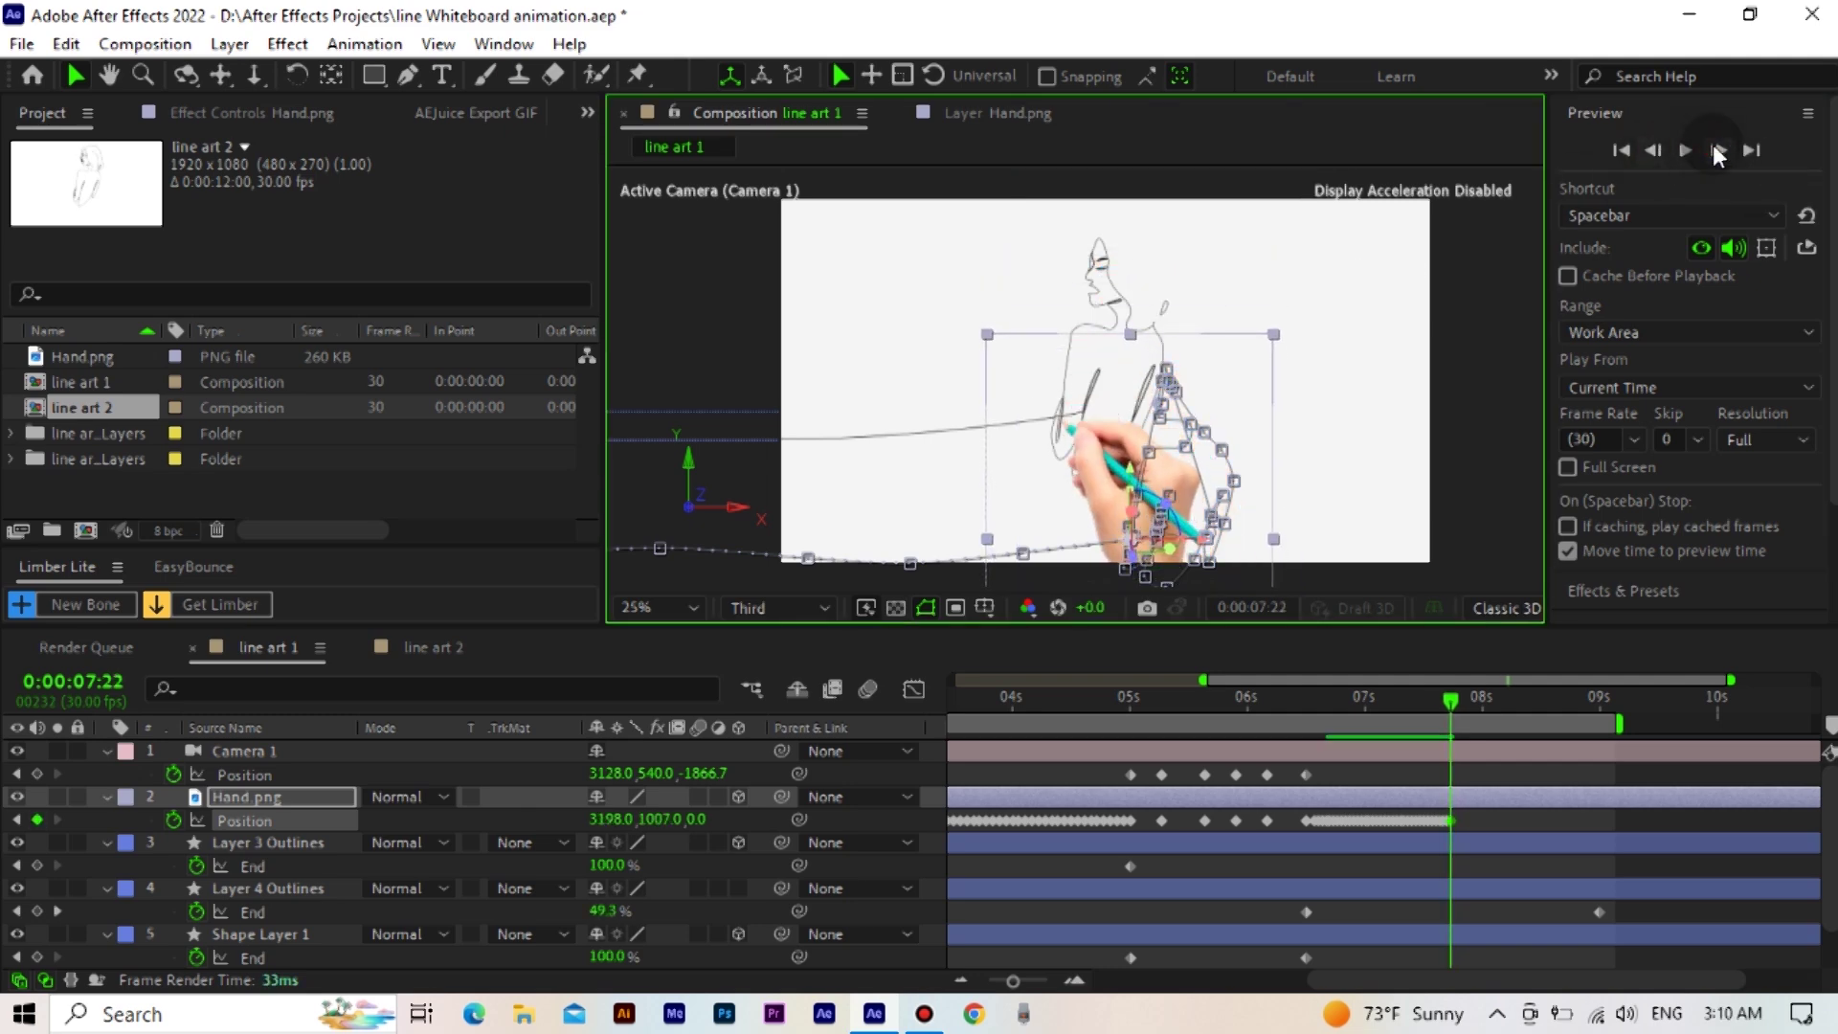
Keyframe the hand's Position on each frame from 0:00:07:23 to 0:00:08:10, ending at about 3418, 1023
left_click(1718, 150)
left_click_drag(1081, 437, 1135, 426)
left_click(1719, 151)
left_click(1718, 150)
left_click(1718, 150)
left_click(1720, 150)
left_click(1718, 151)
left_click(1716, 152)
left_click(1716, 153)
left_click(1718, 151)
left_click(1718, 151)
left_click(1718, 150)
left_click(1716, 153)
left_click(1718, 150)
left_click(1718, 150)
left_click(1718, 150)
left_click(1718, 150)
left_click(1718, 151)
left_click(1718, 150)
left_click(1719, 150)
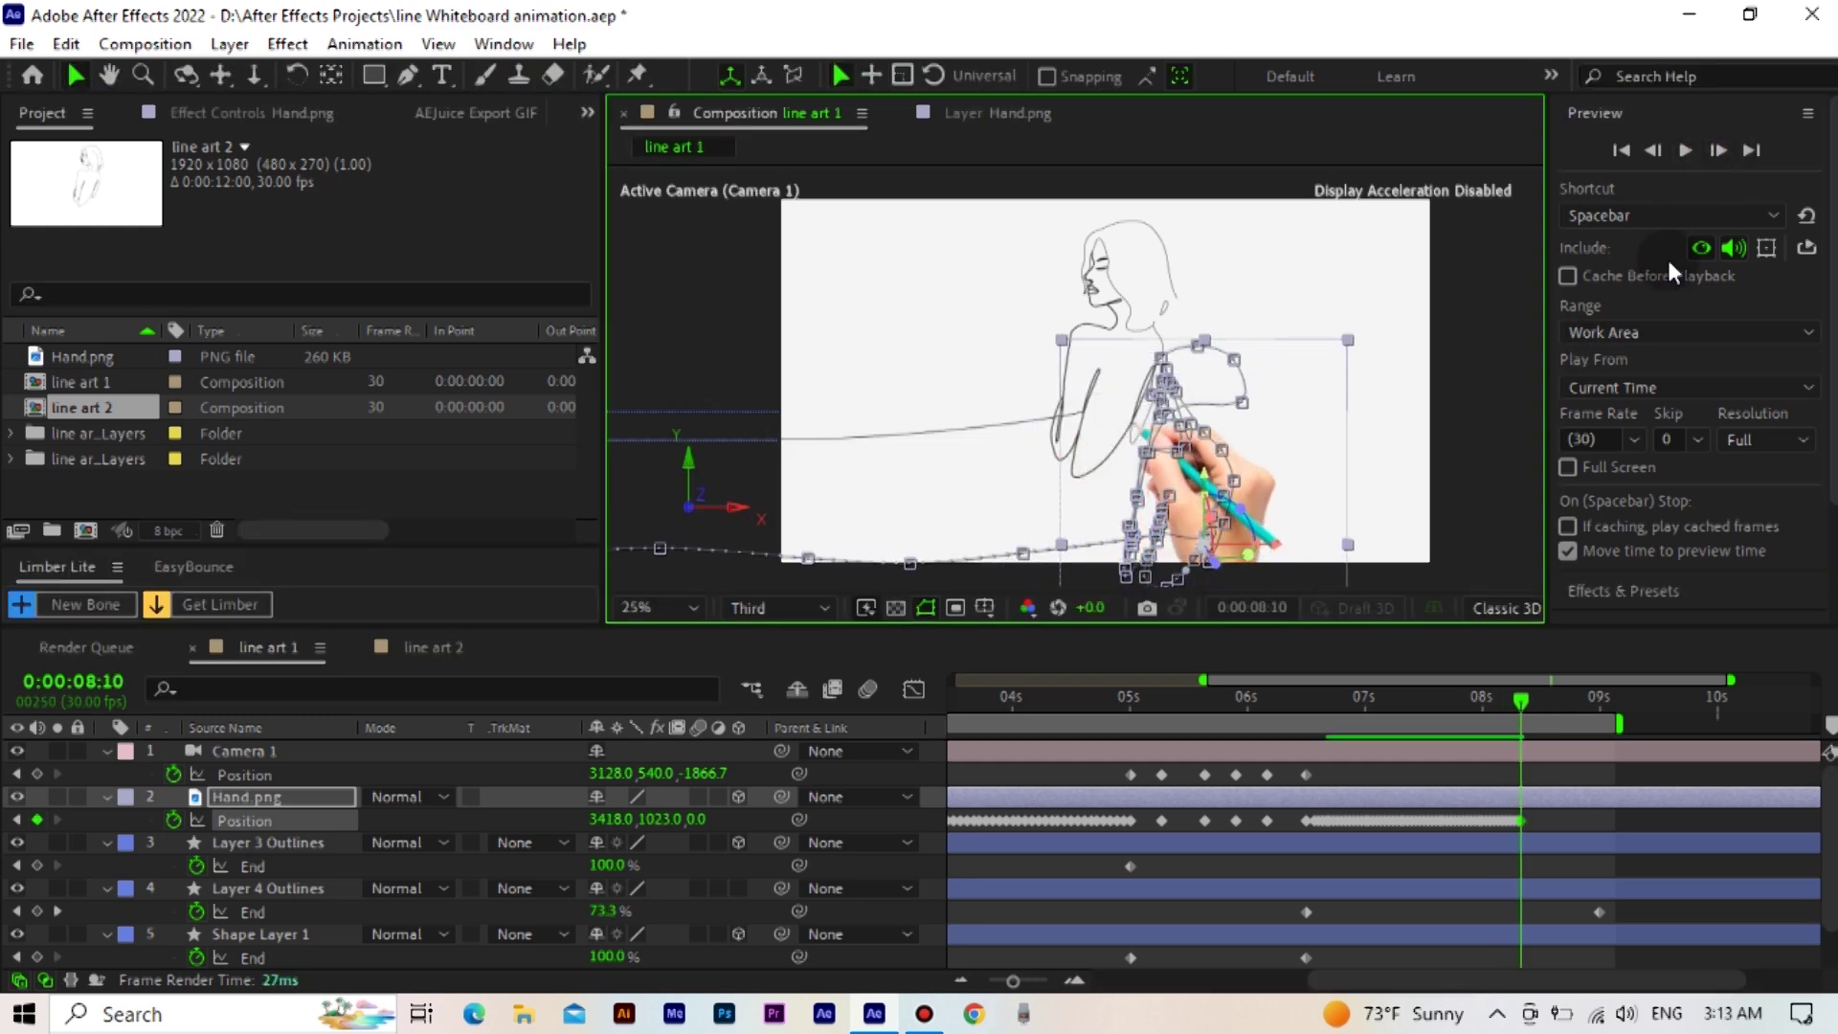
Complete the hand's frame-by-frame Position keyframes through 0:00:09:00, ending at about 3536, 701
left_click(1718, 150)
left_click_drag(1271, 469, 1286, 330)
left_click(1718, 150)
scroll(1249, 437, "up", 2)
left_click(1719, 151)
left_click(1719, 151)
scroll(1384, 330, "down", 2)
left_click(1718, 150)
left_click_drag(1200, 396, 1150, 330)
left_click(1718, 151)
left_click(1718, 151)
left_click(1721, 152)
left_click(1718, 150)
left_click(1718, 150)
left_click(1720, 151)
left_click(1719, 150)
left_click(1719, 150)
left_click(1718, 150)
left_click(1718, 150)
left_click(1718, 151)
left_click(1718, 150)
left_click(1718, 150)
left_click(1718, 150)
left_click(1722, 150)
Extend the work area's end to just past 11 seconds
left_click(1420, 389)
left_click_drag(1619, 725, 1664, 731)
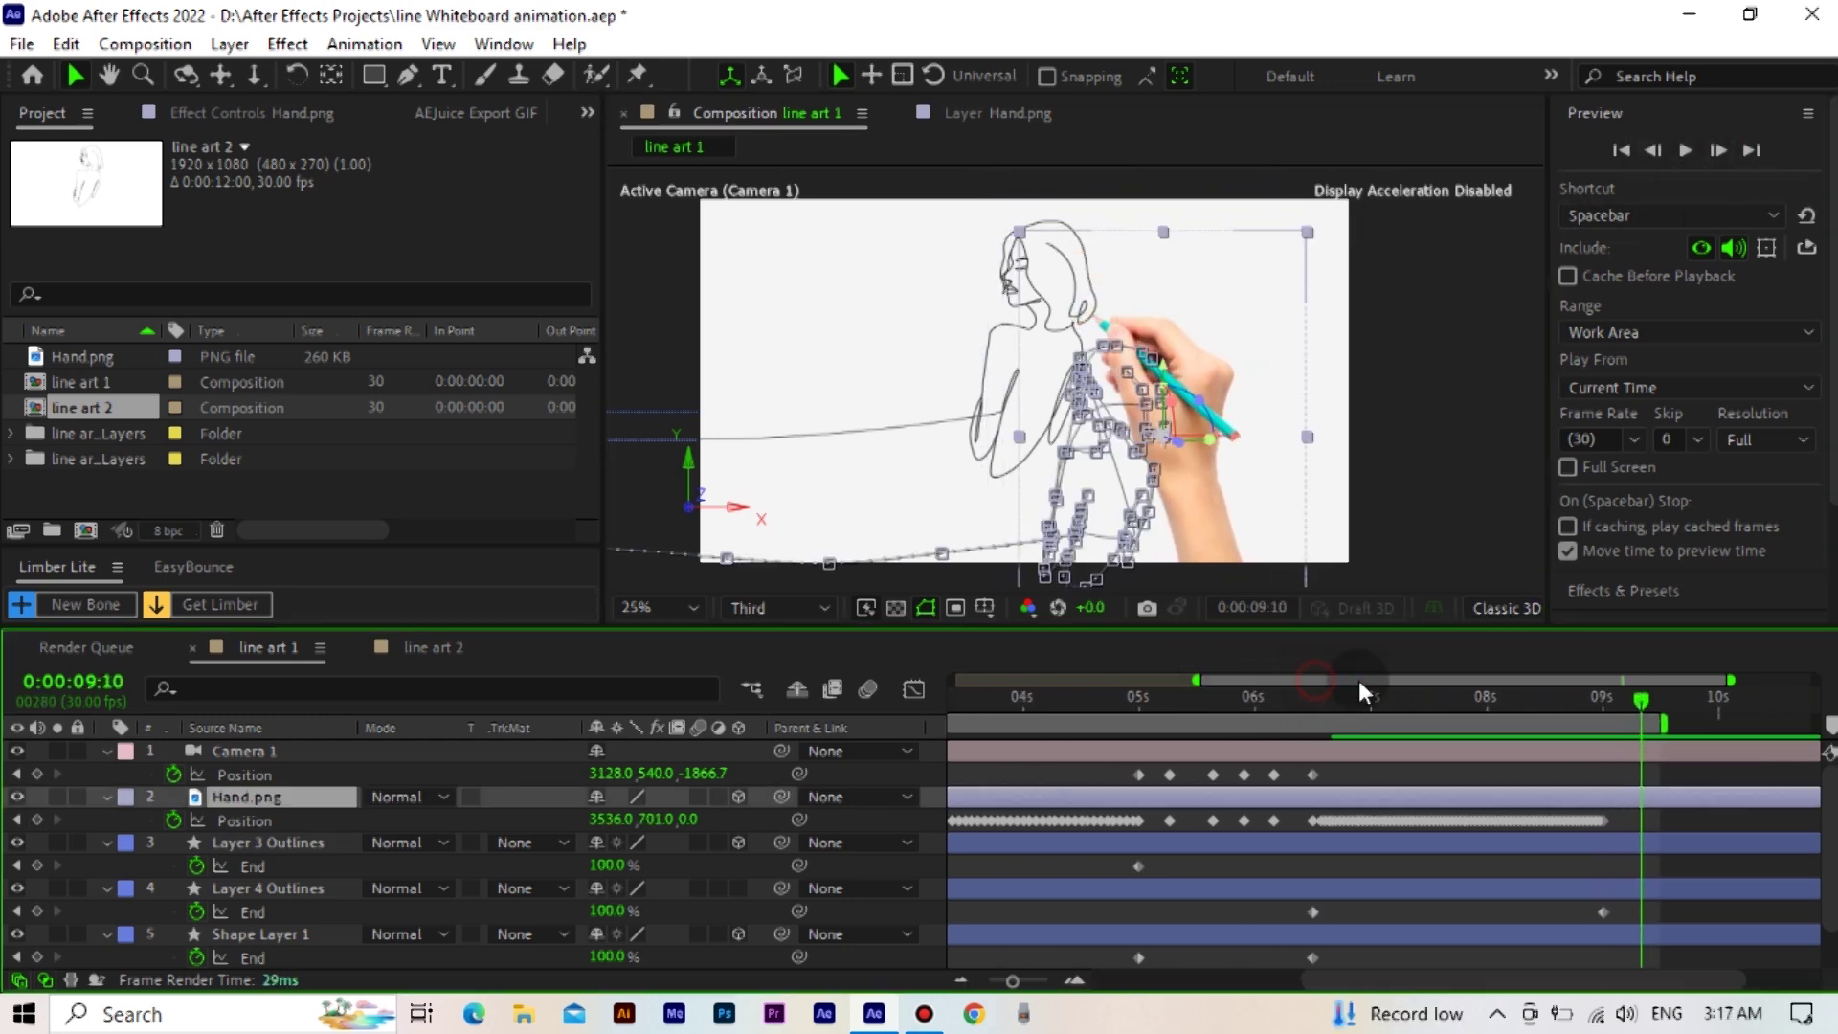
left_click_drag(1358, 680, 1480, 679)
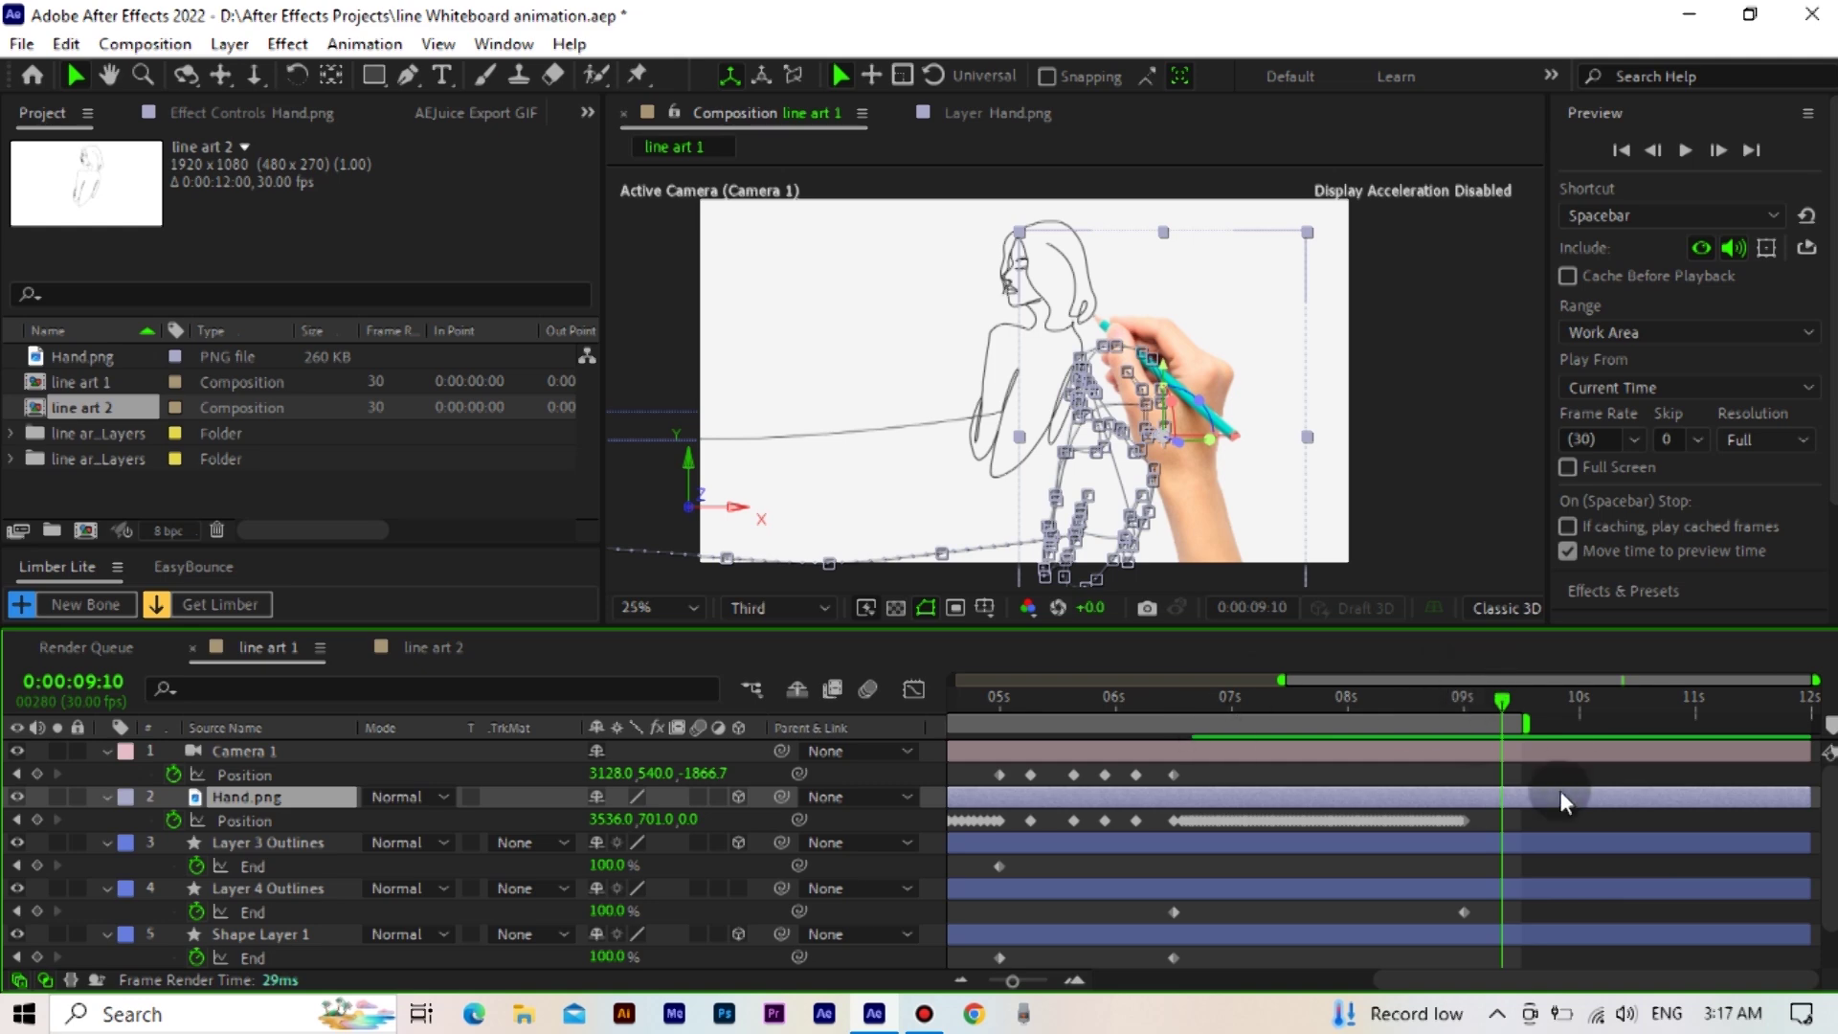
left_click(1578, 707)
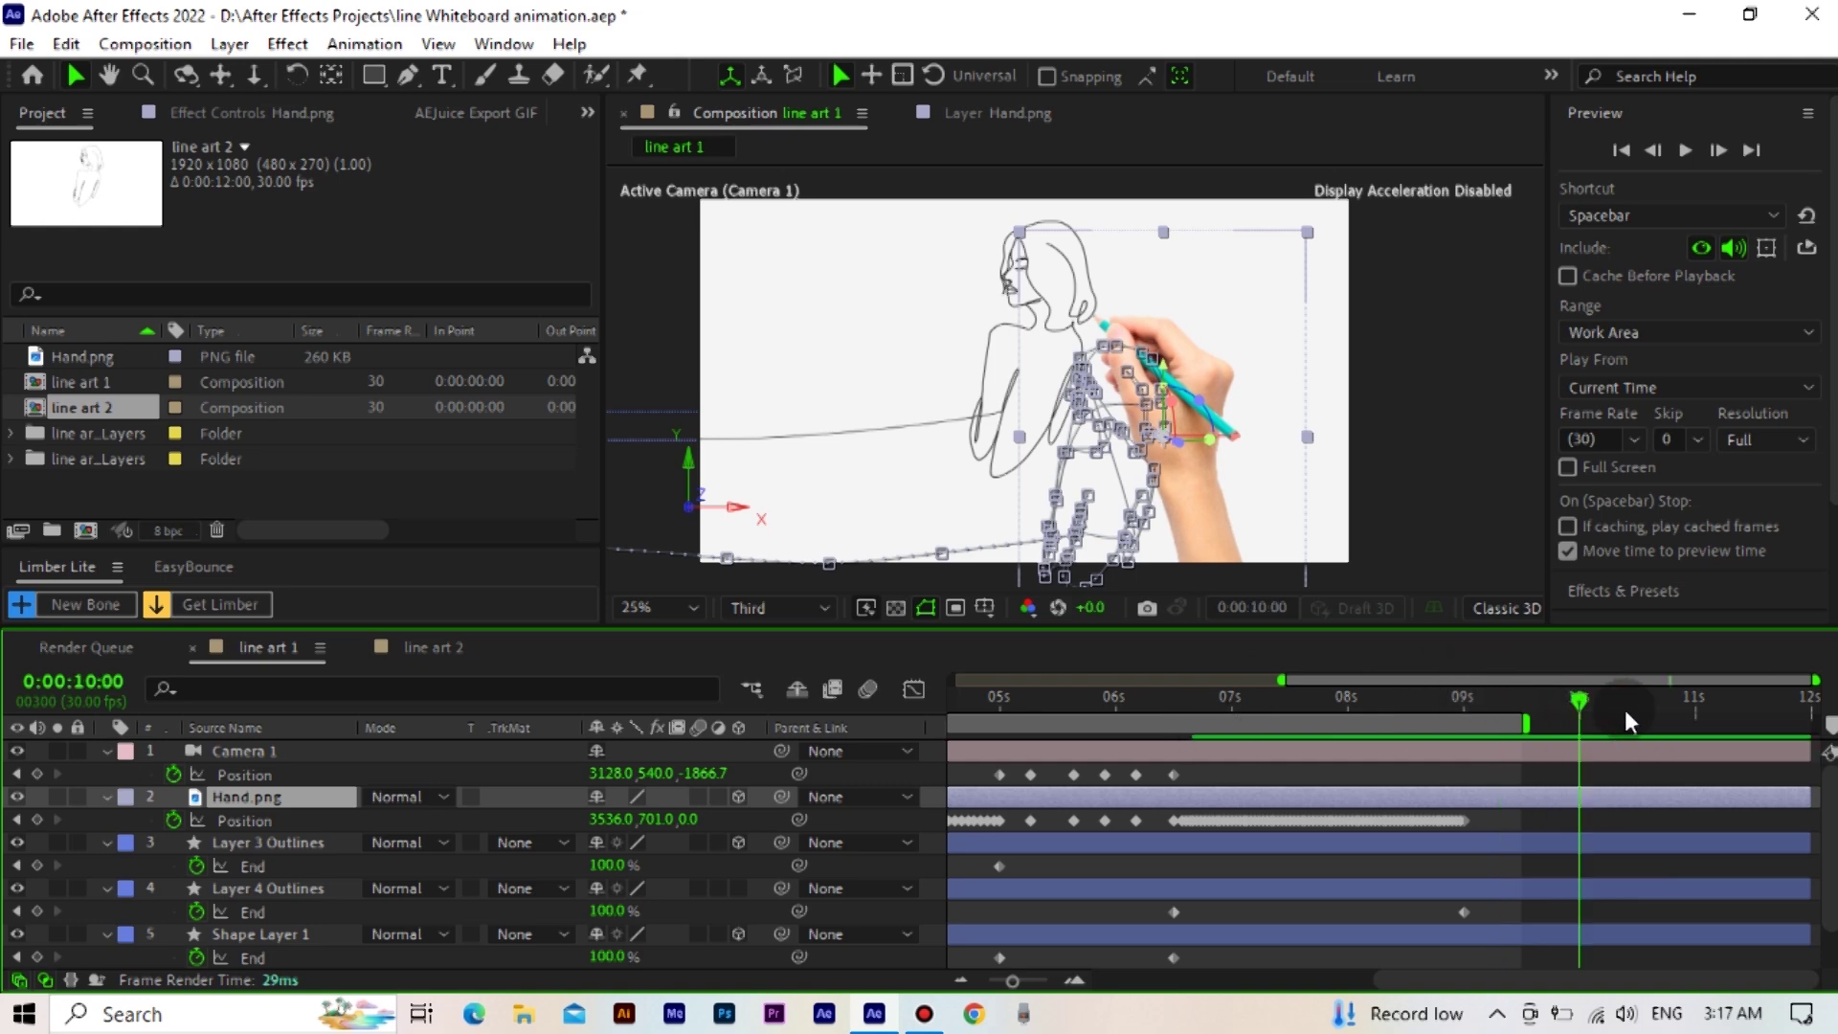
left_click(1694, 713)
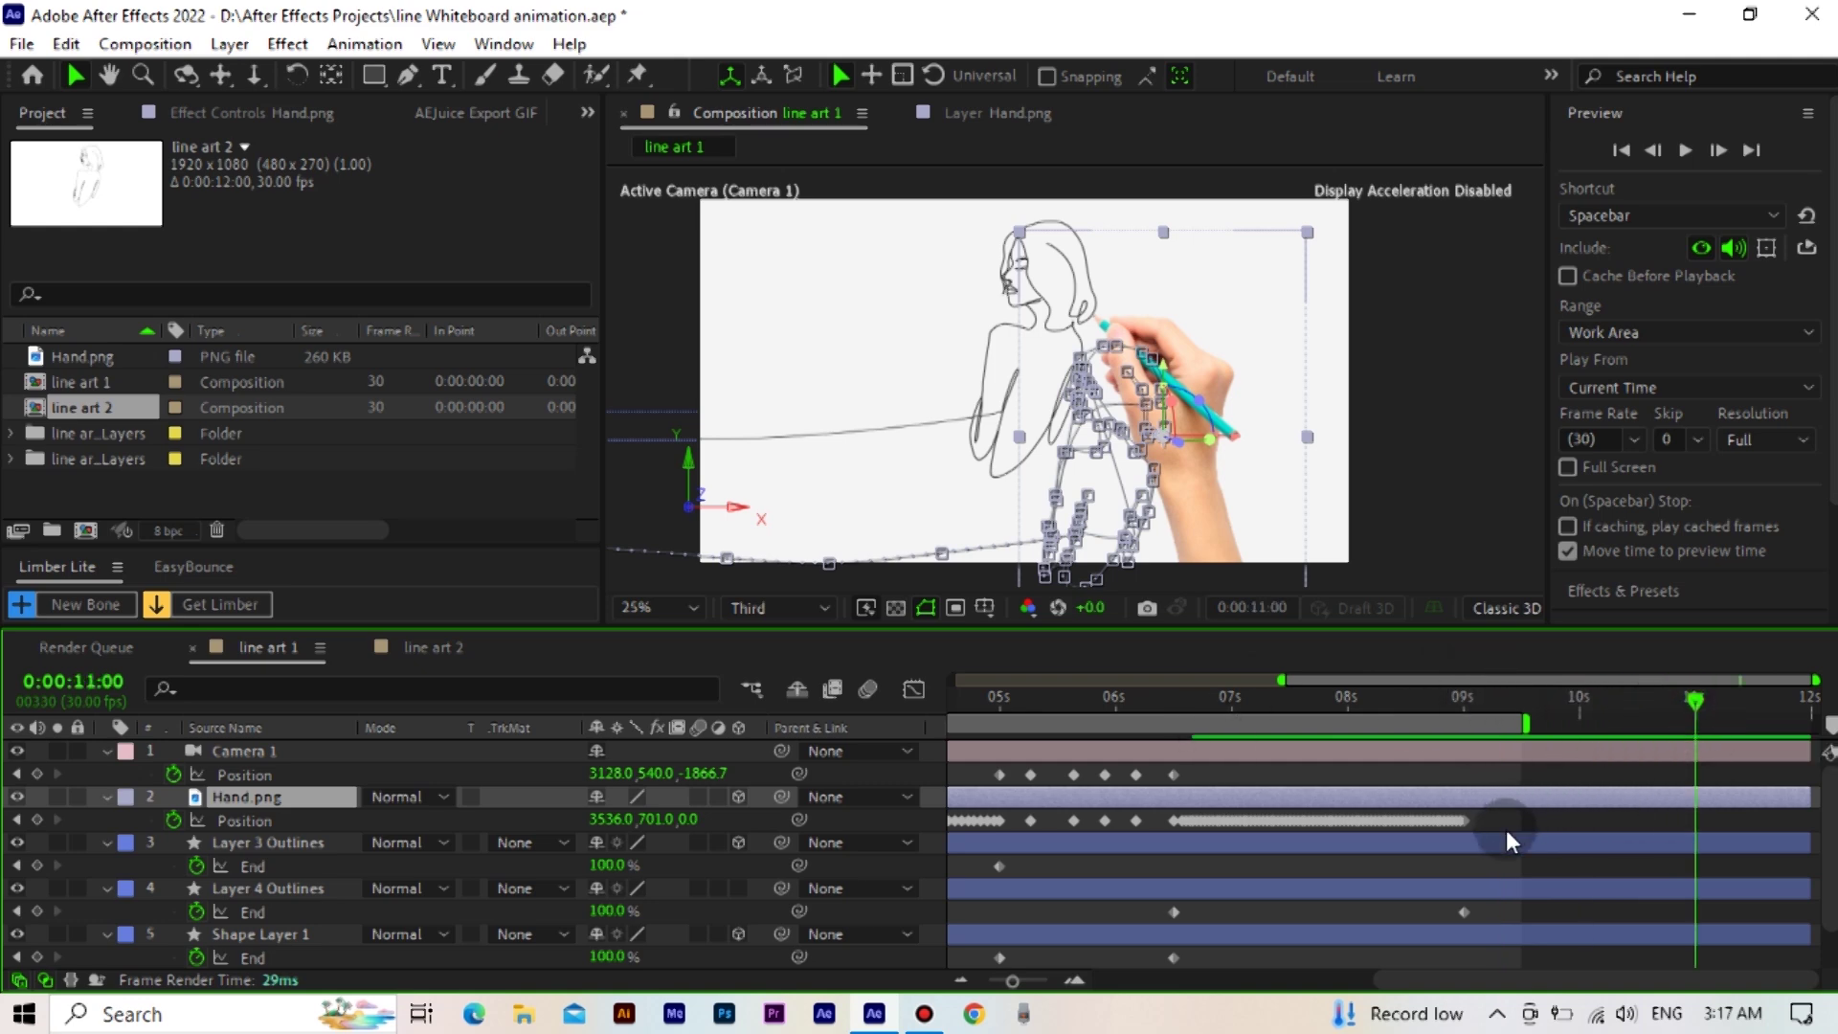
left_click_drag(1562, 723, 1735, 725)
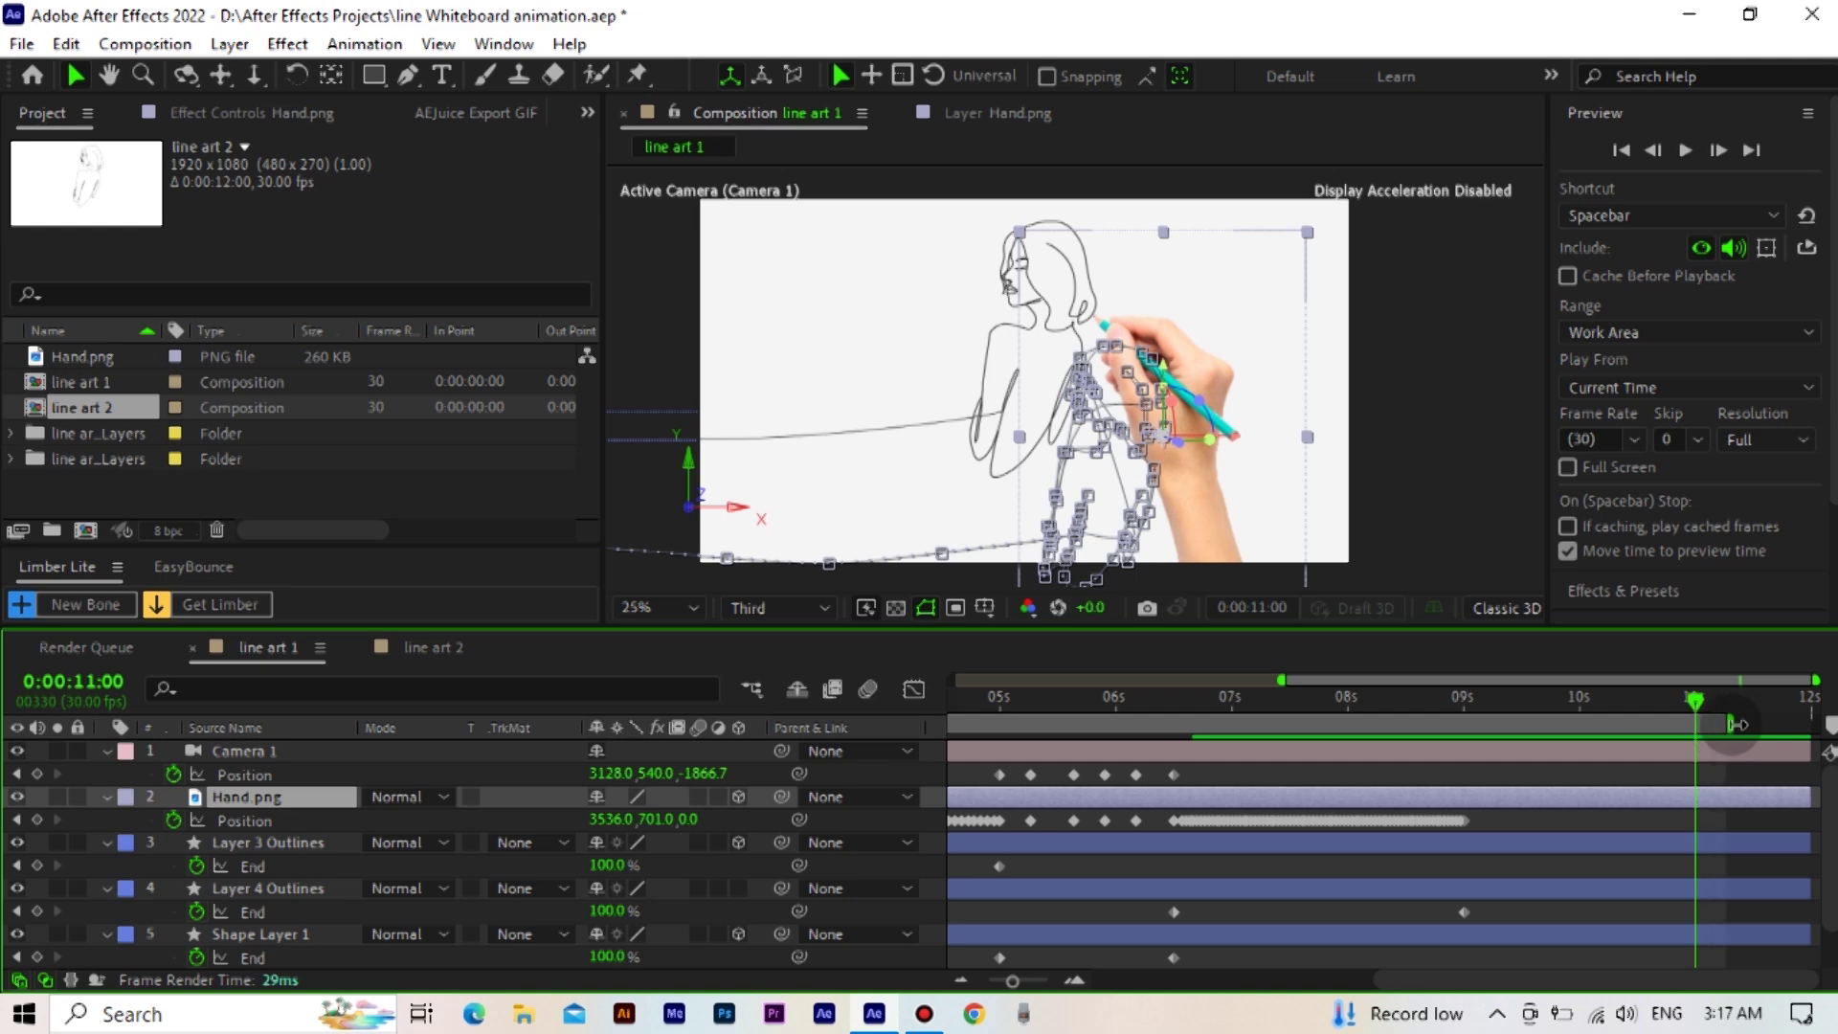
Stretch Hand.png's Position and Layer 4 Outlines' End keyframes after 0:00:06:15 so that they finish at 0:00:10:15
left_click(1652, 708)
left_click(1641, 710)
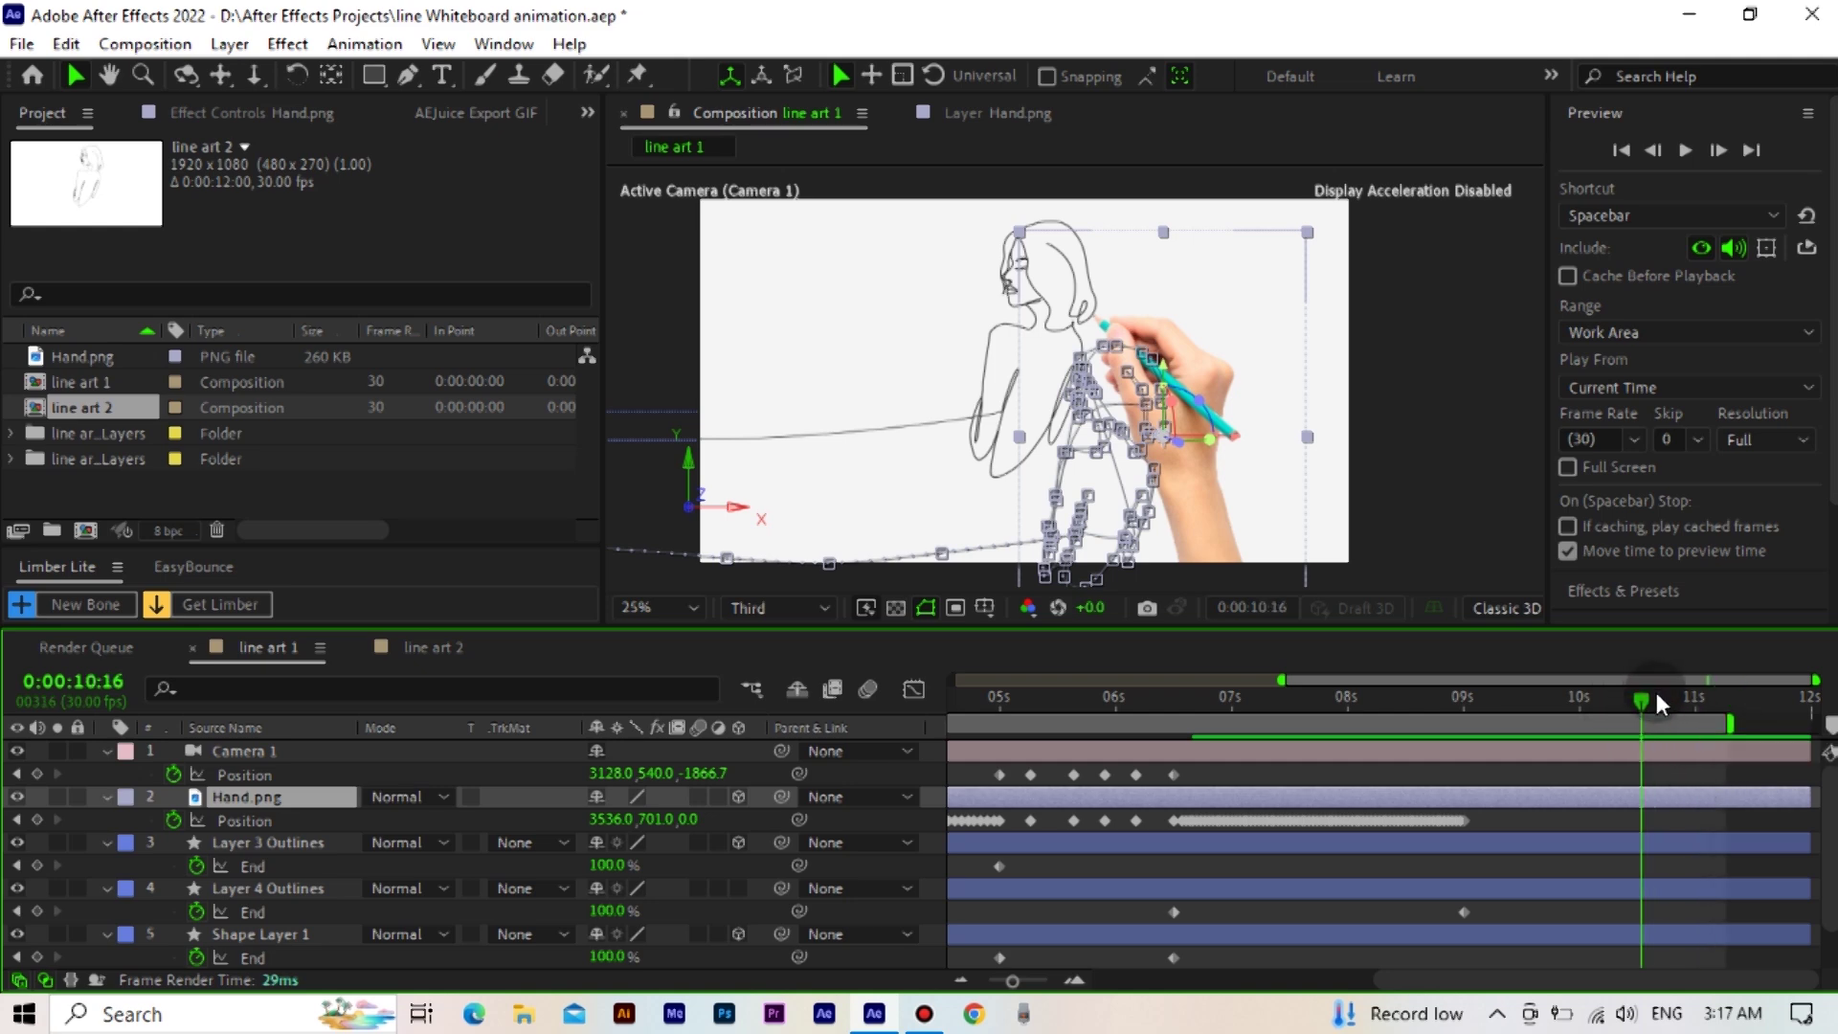
left_click(1661, 148)
left_click_drag(1529, 818, 1164, 929)
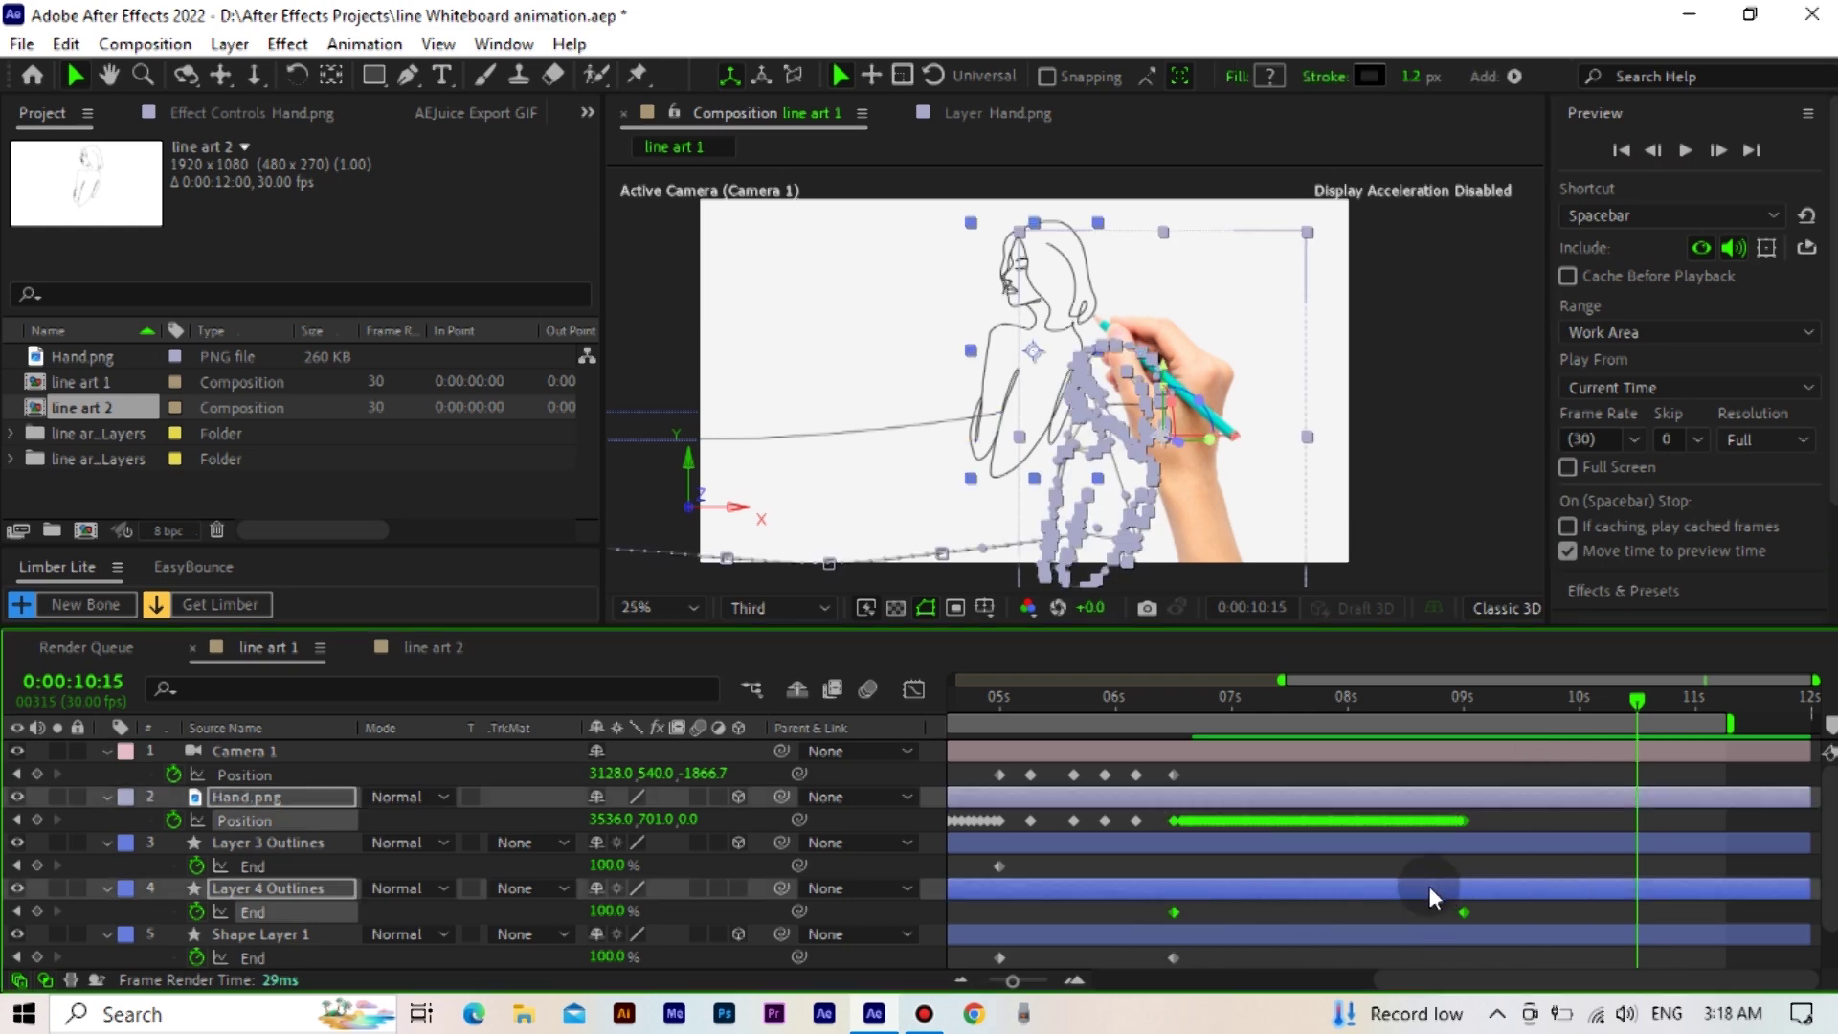
left_click_drag(1460, 916, 1628, 910)
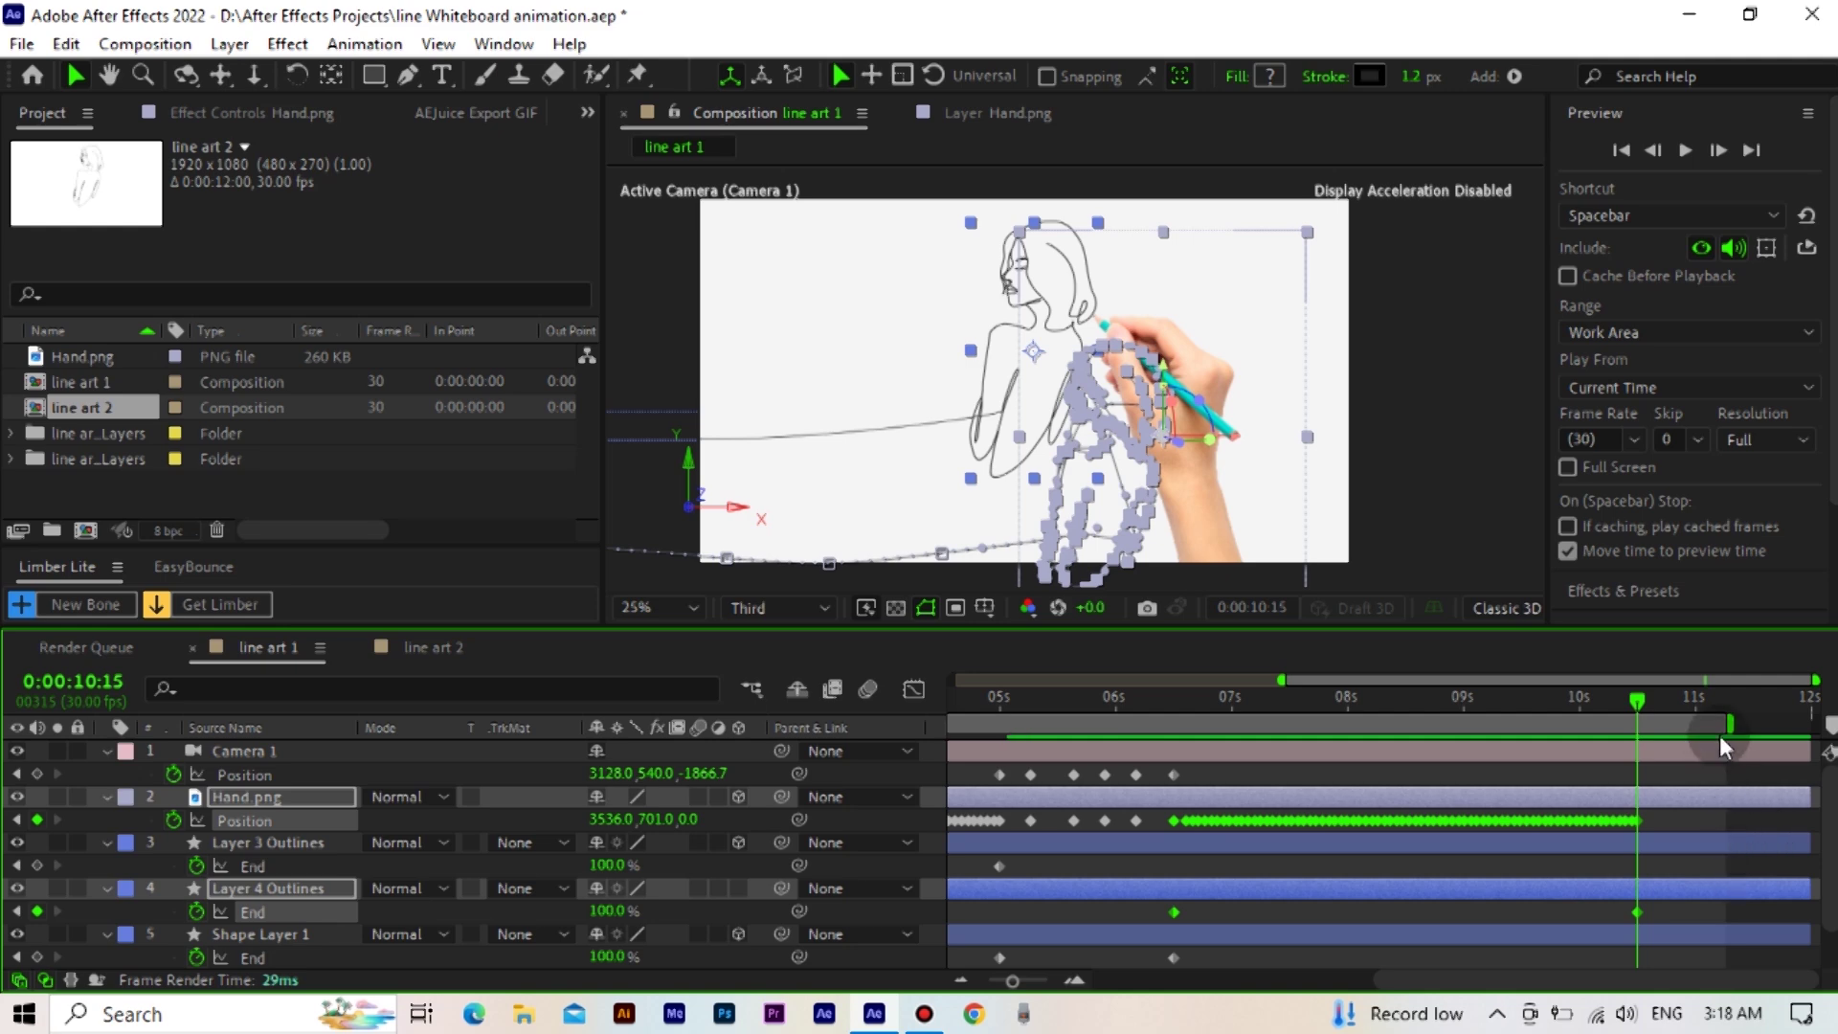
Move the hand away from the finished woman at 0:00:10:25, keyframing its Position at about 3812, 877
left_click(1668, 706)
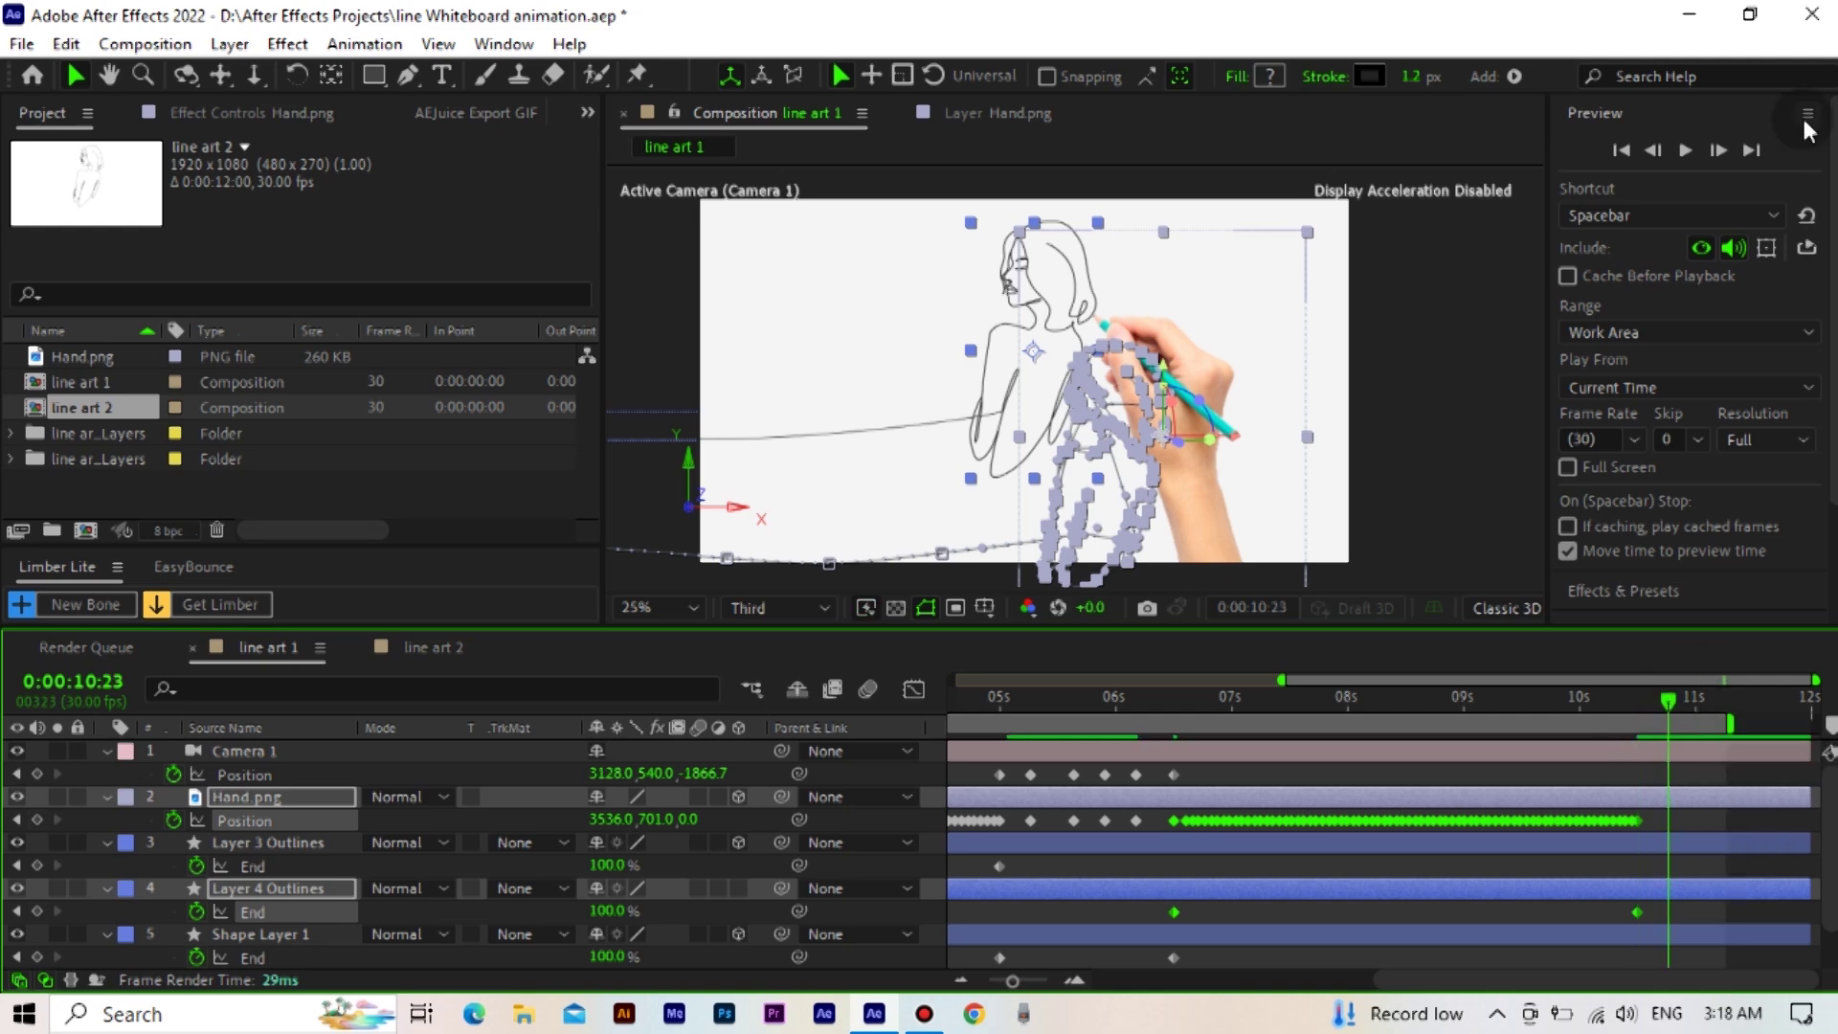
left_click(1728, 151)
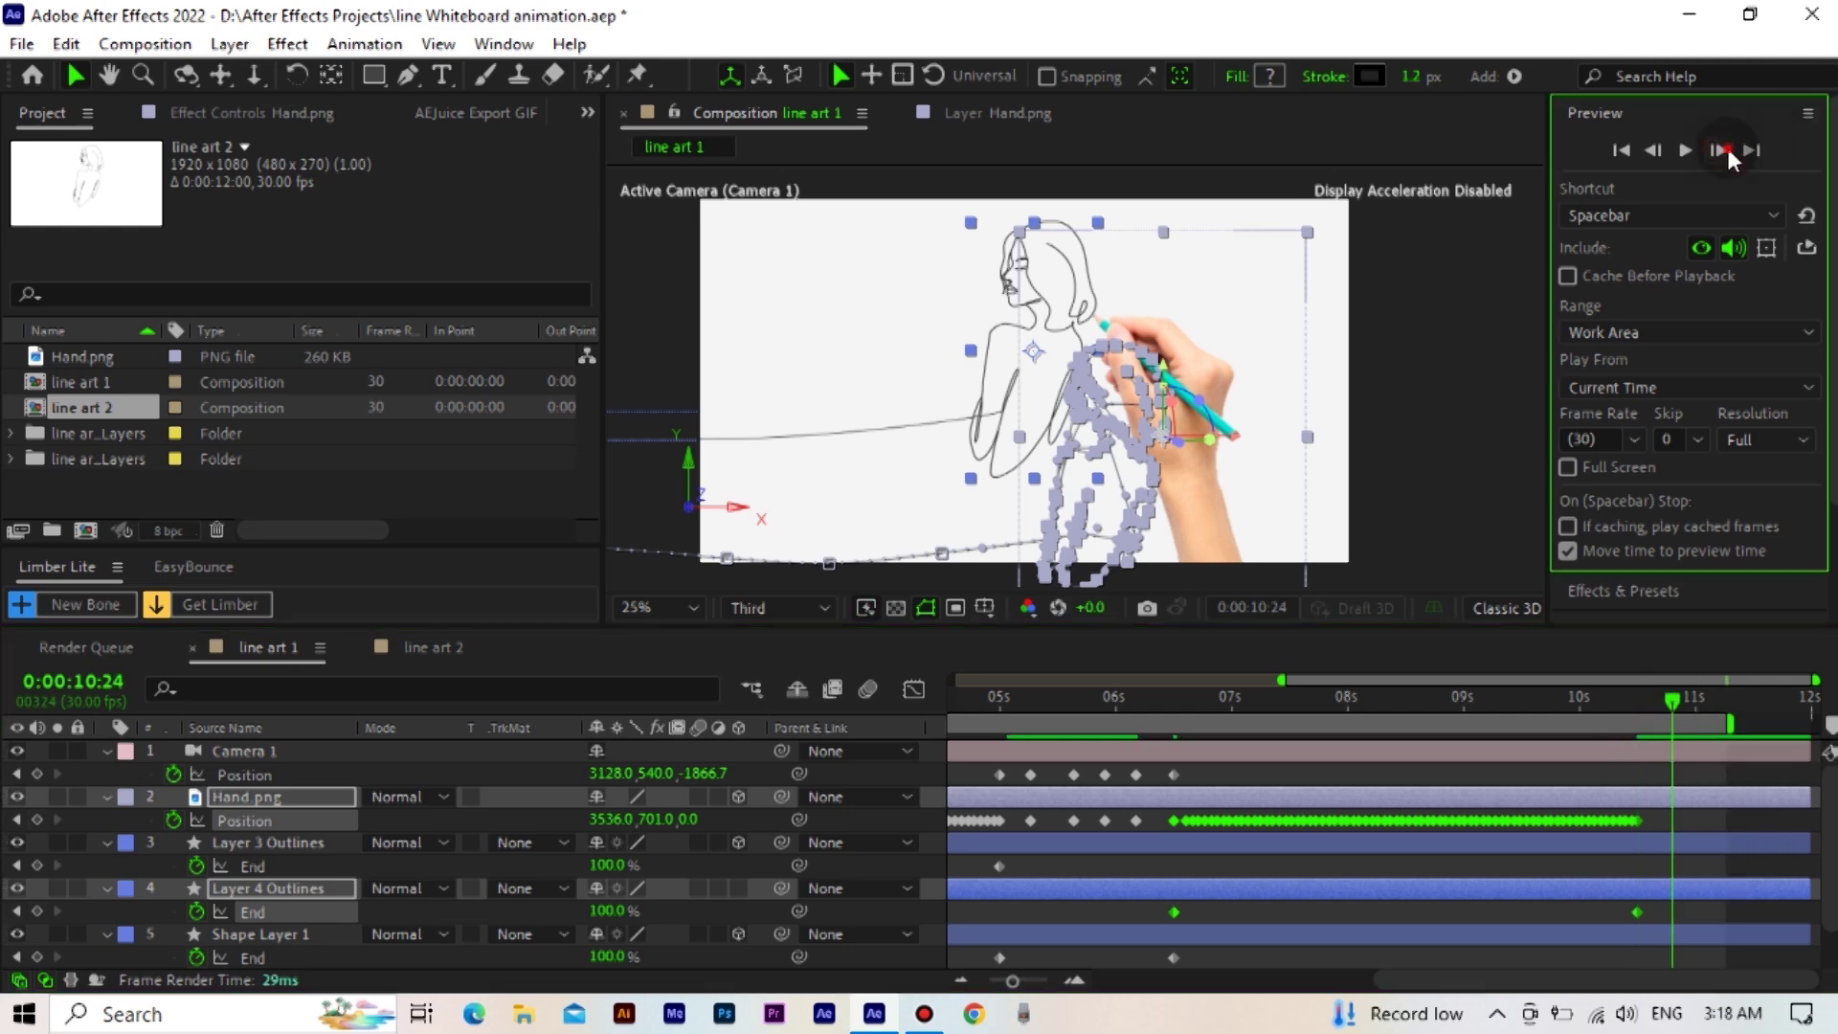
left_click(1255, 491)
left_click(1416, 488)
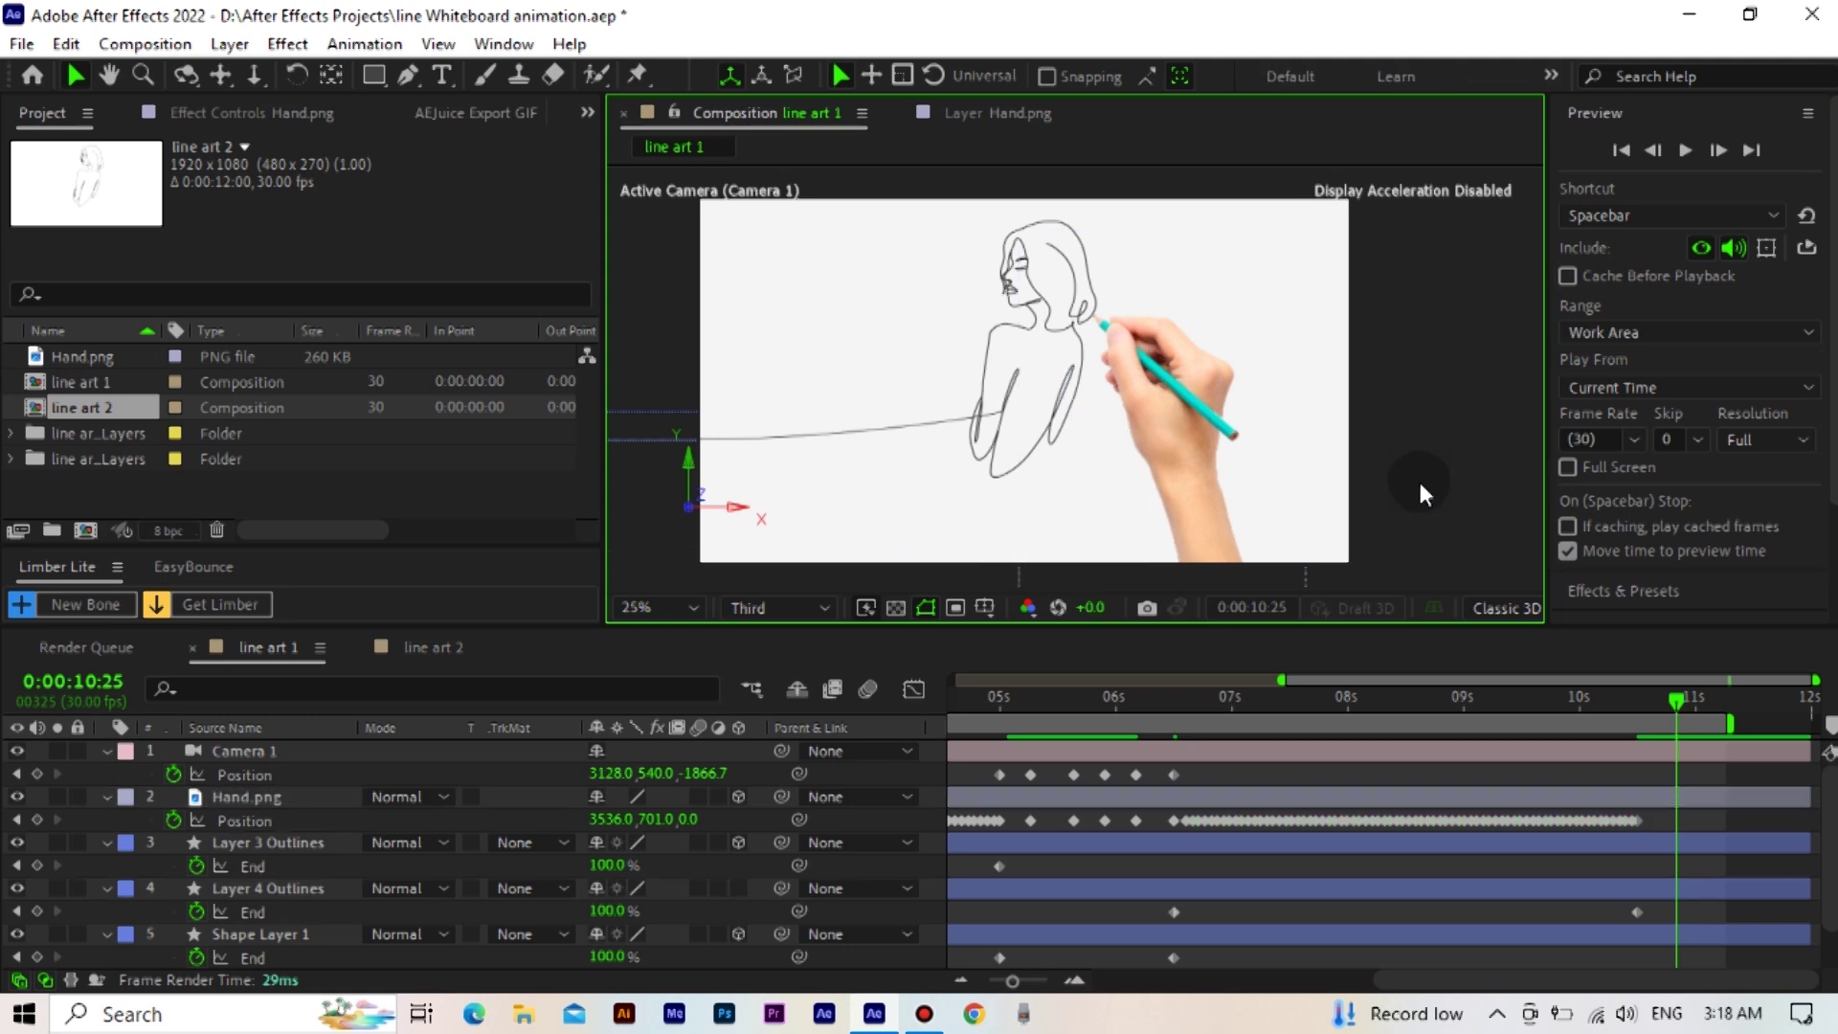
left_click(1244, 479)
left_click_drag(1260, 480, 1323, 526)
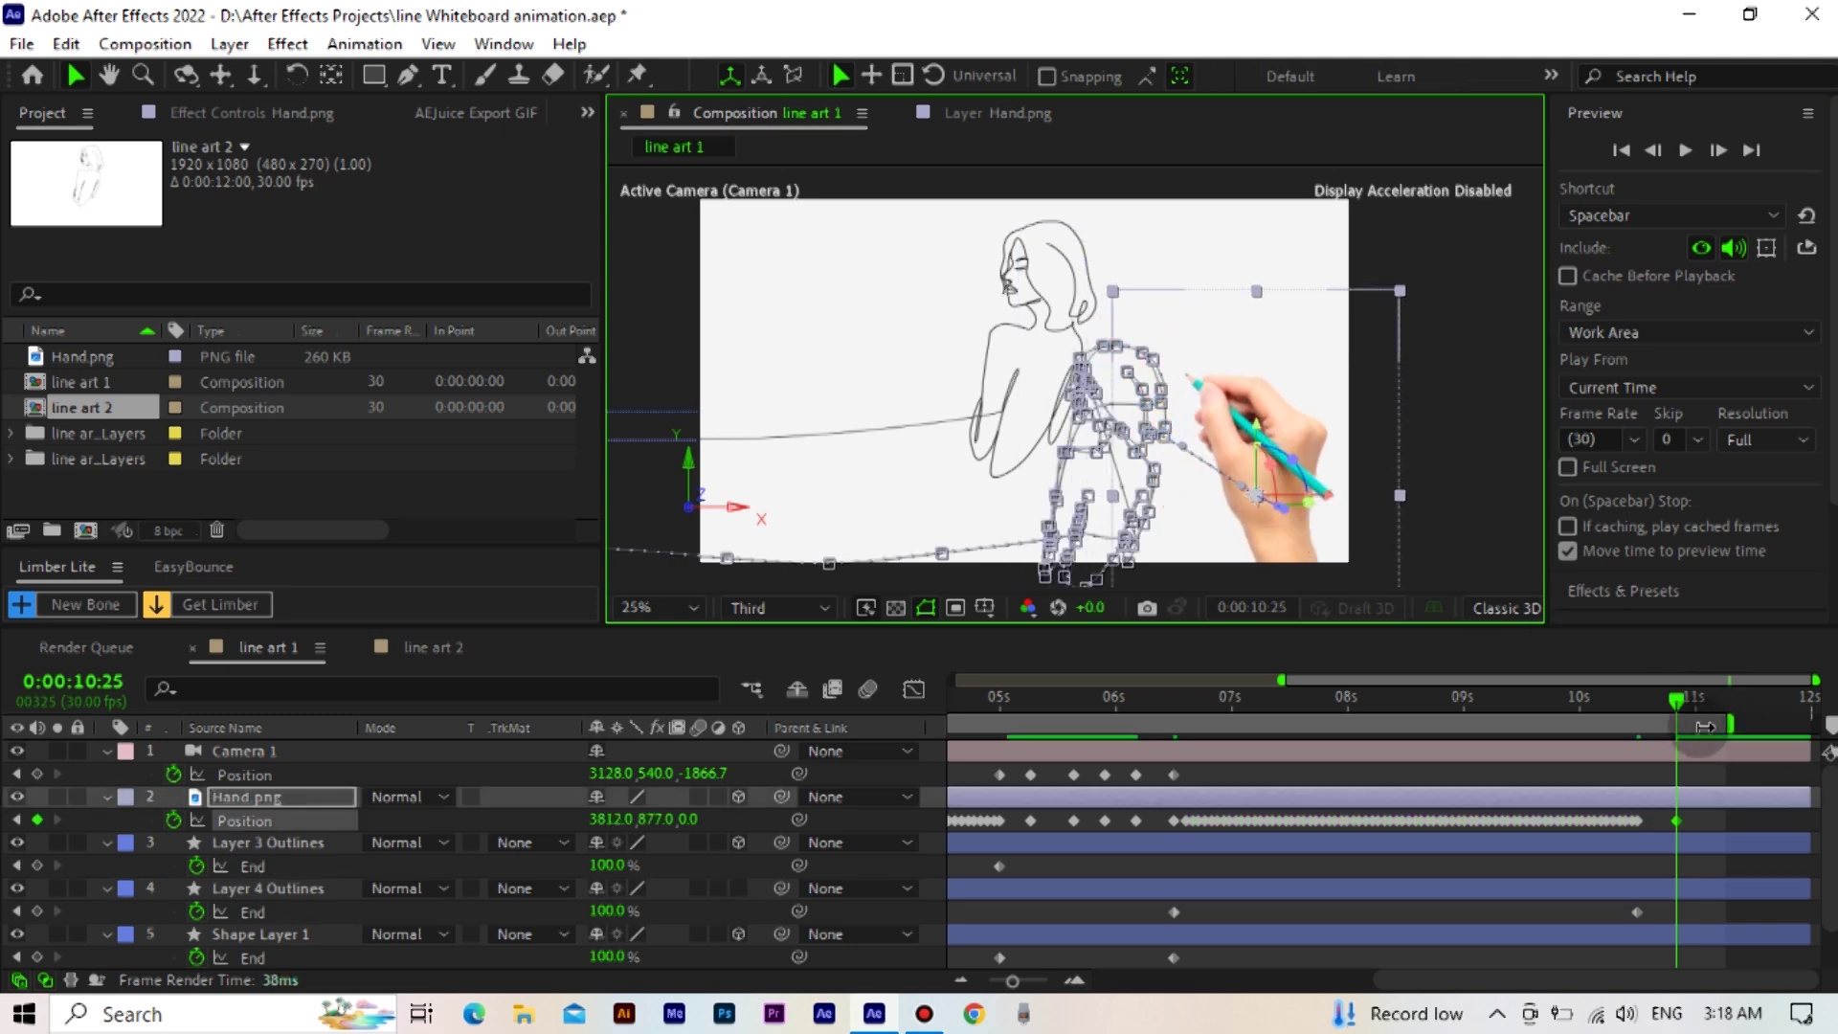
Show the full timeline and preview the whole animation from 0:00:00:00
left_click_drag(1281, 681, 952, 680)
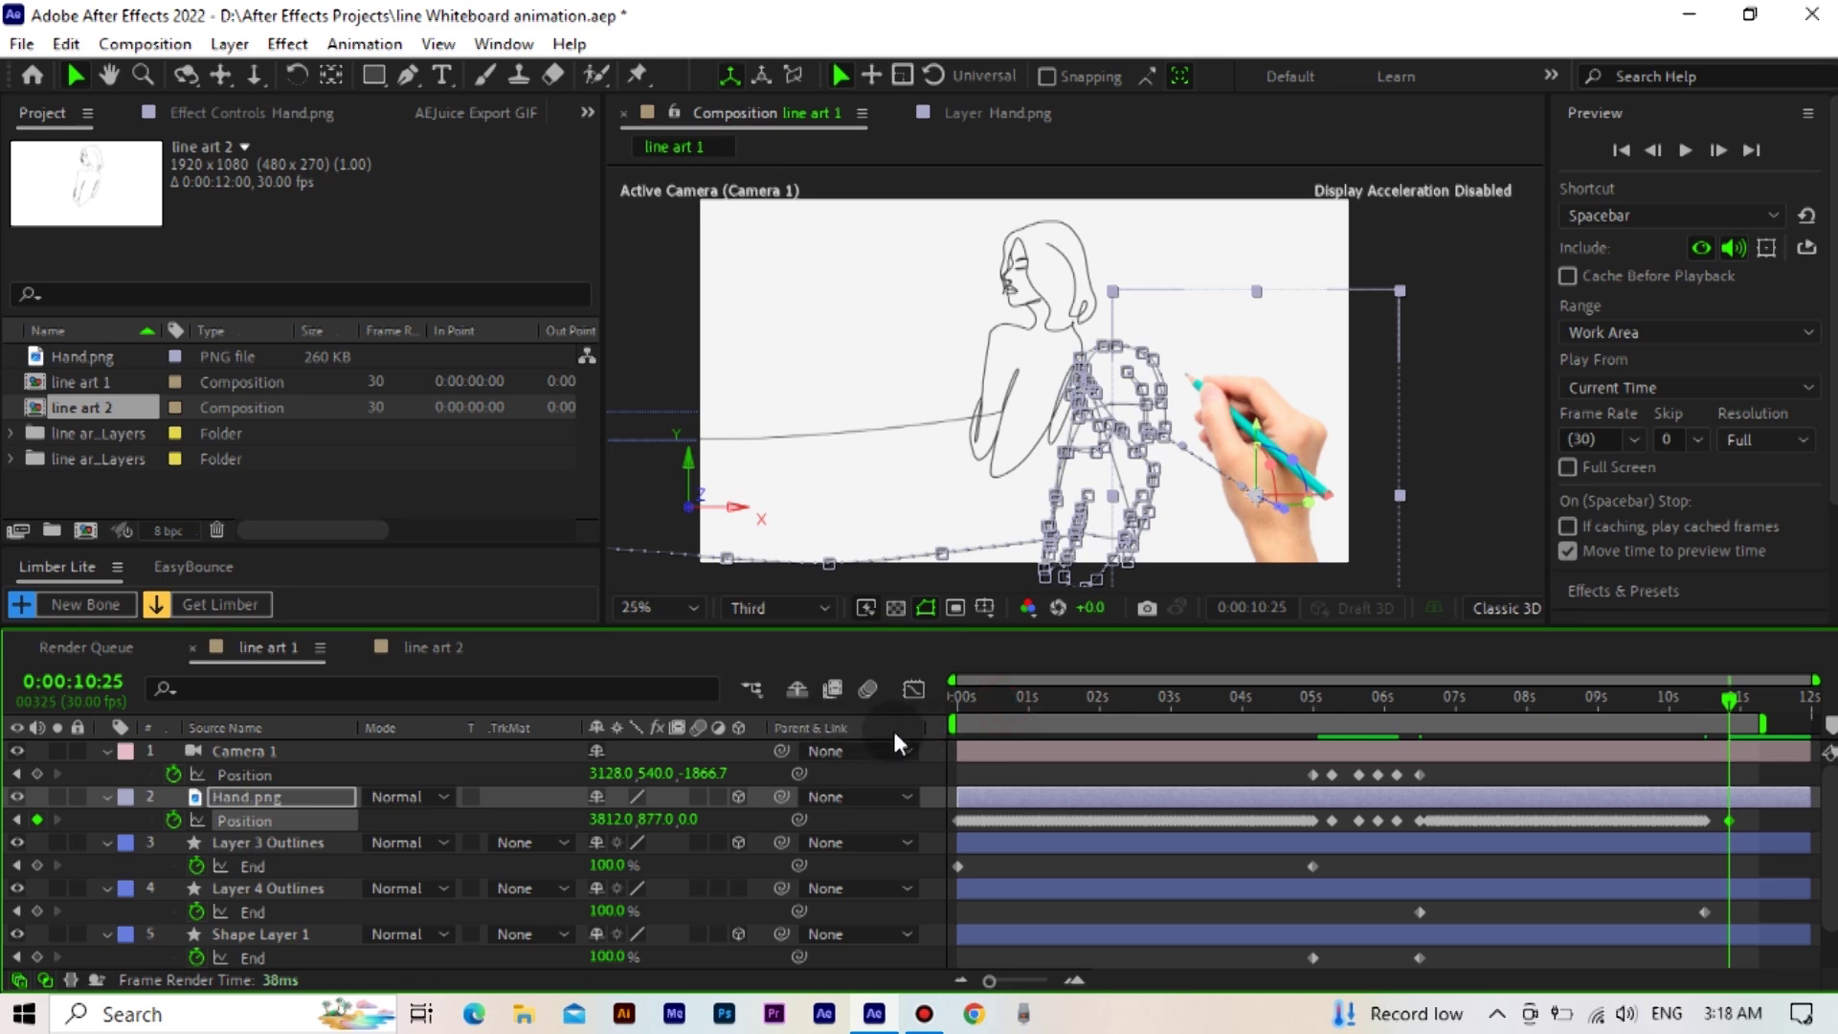
key("Home")
left_click(1478, 243)
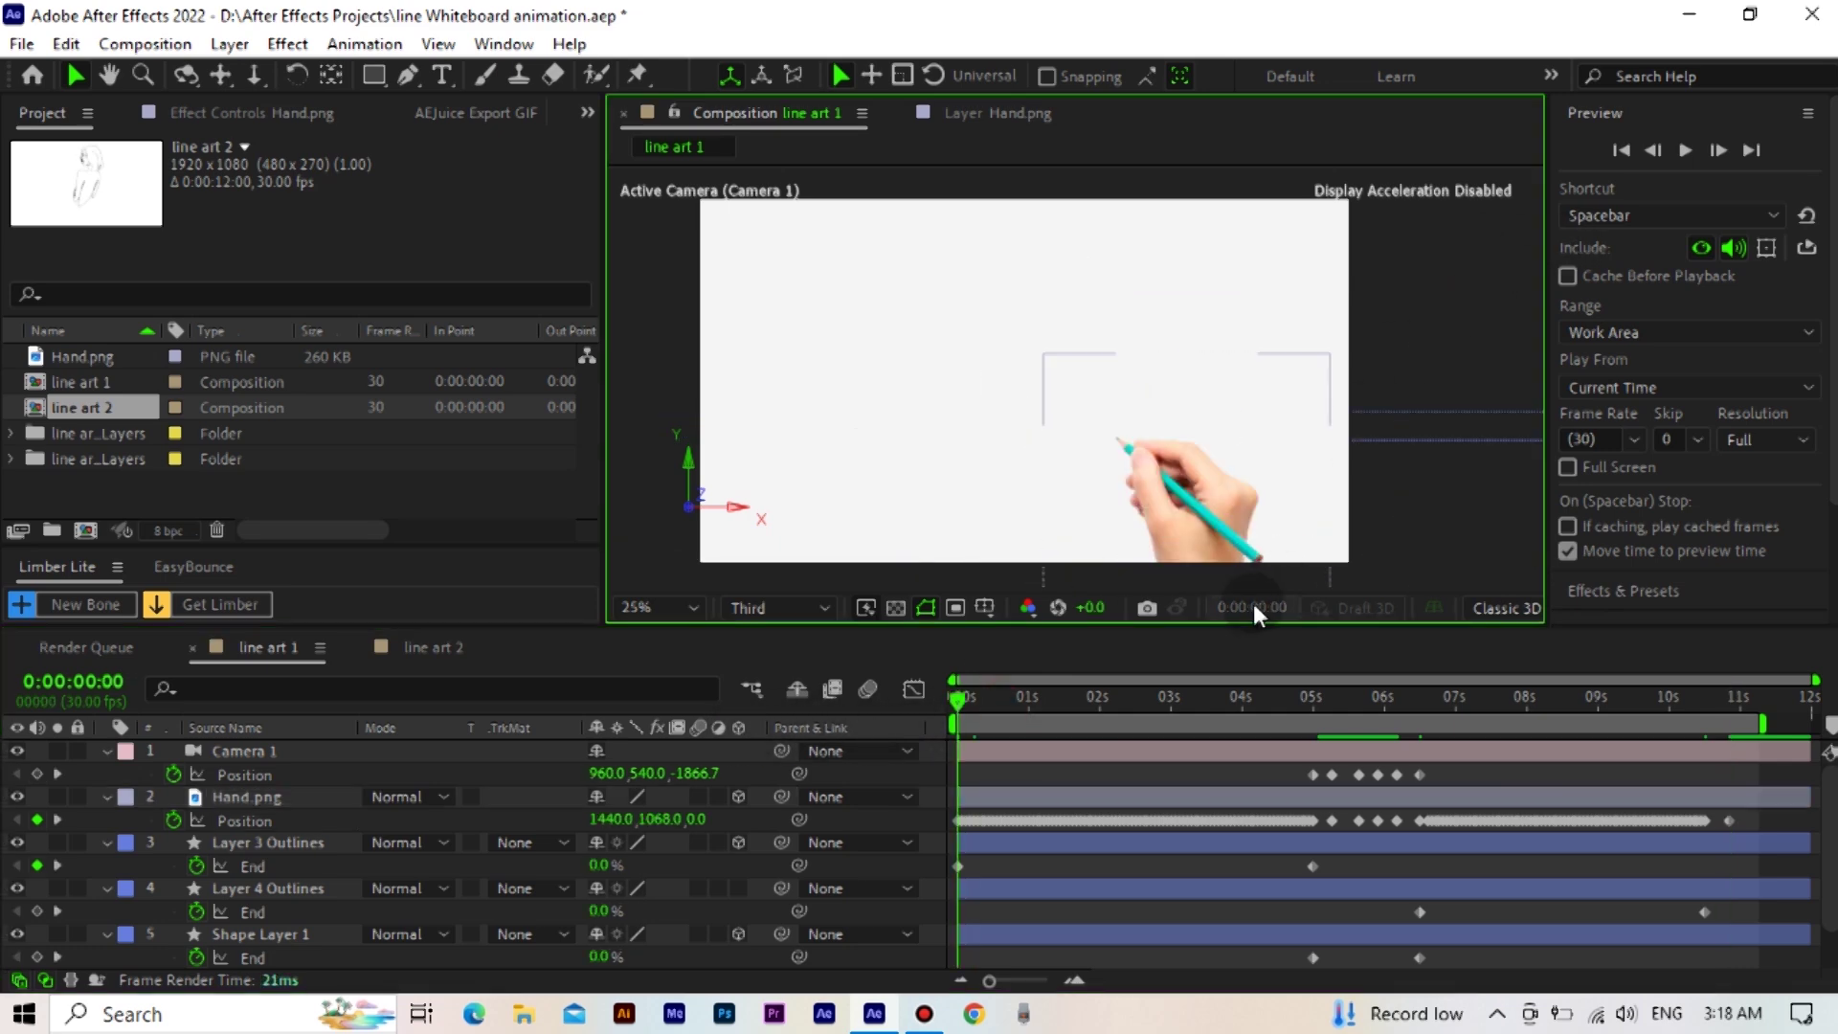
left_click(1685, 150)
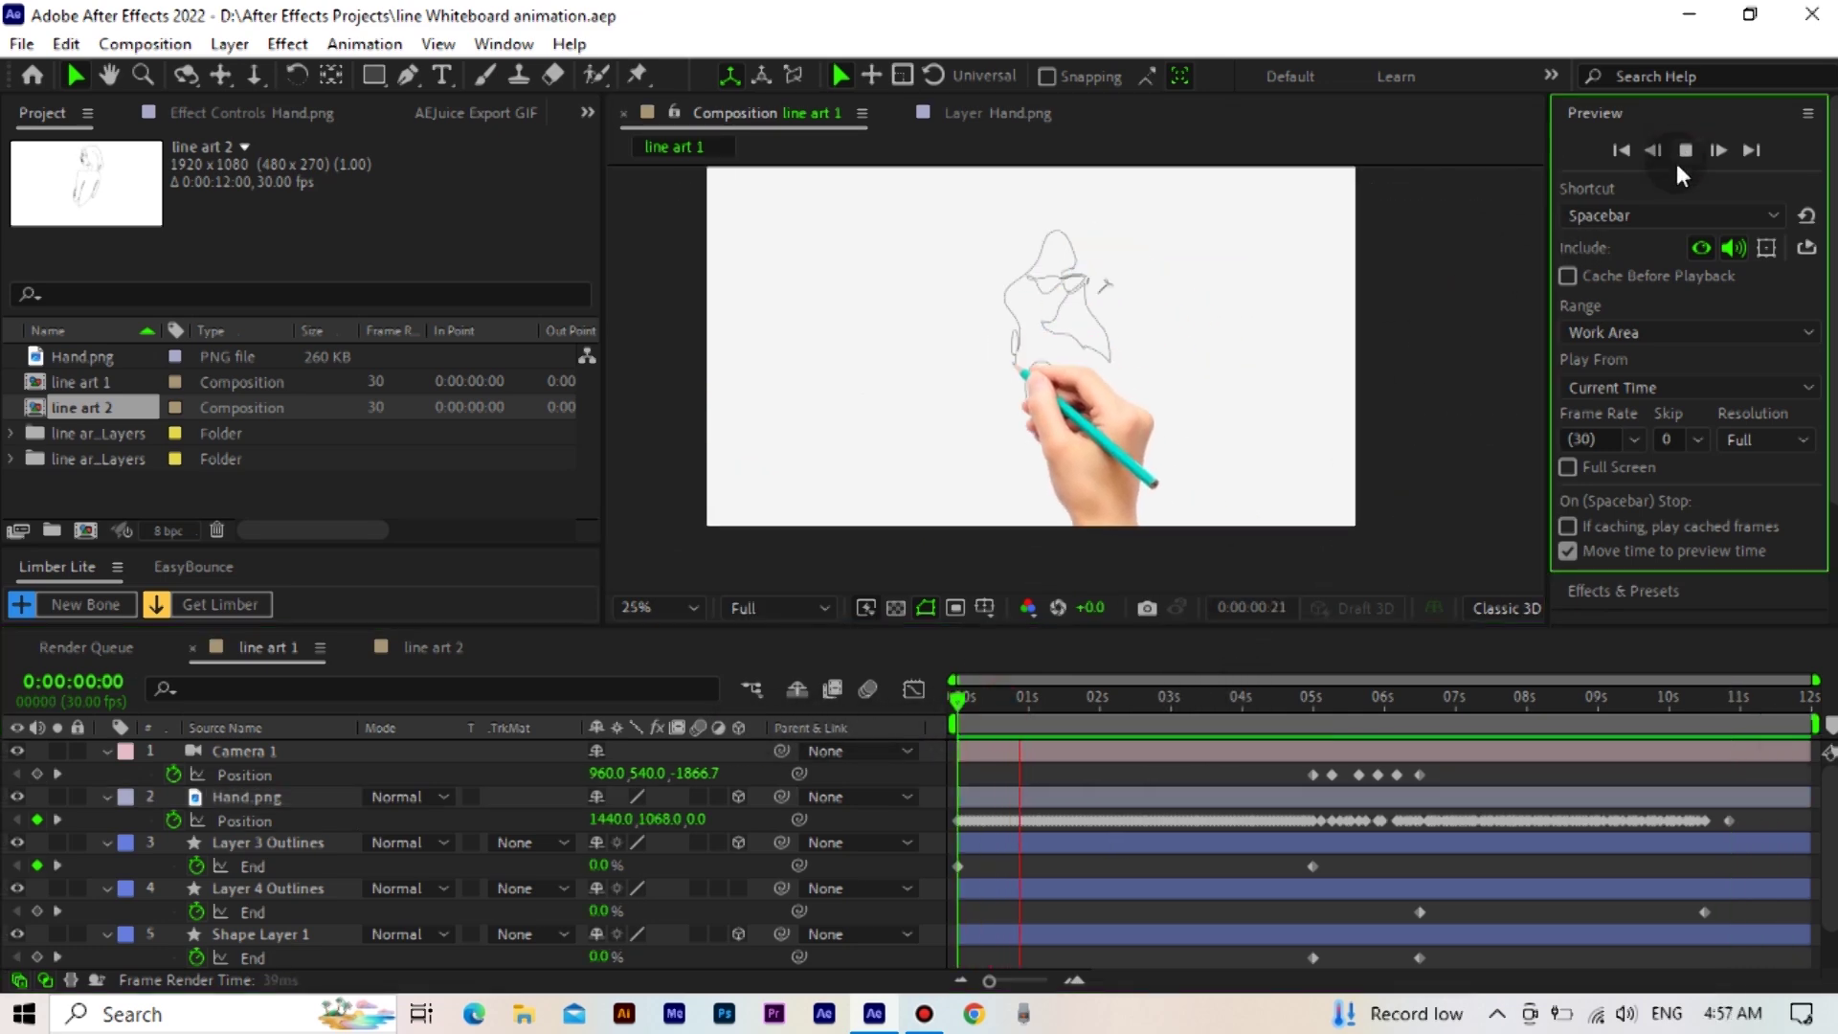